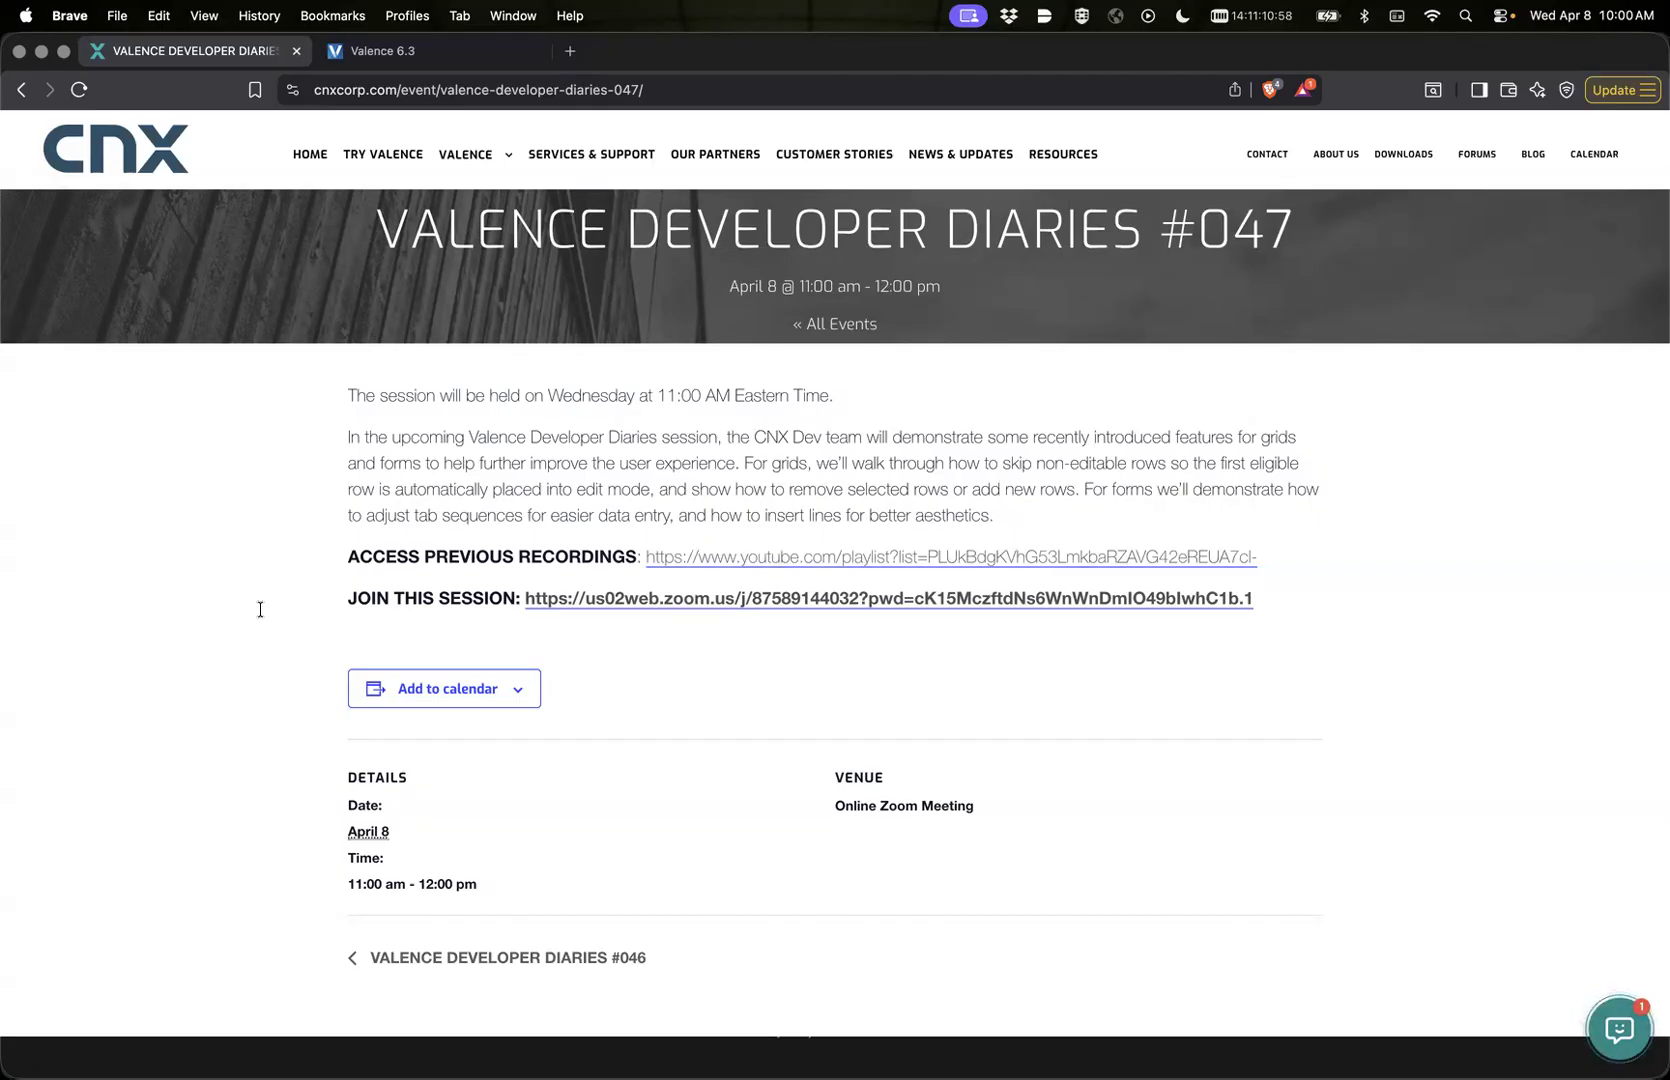
Step: Switch to Valence 6.3, open the Quote widget of DD 47 Add/Remove, examine its data settings and columns, and return to the app list
left_click(387, 58)
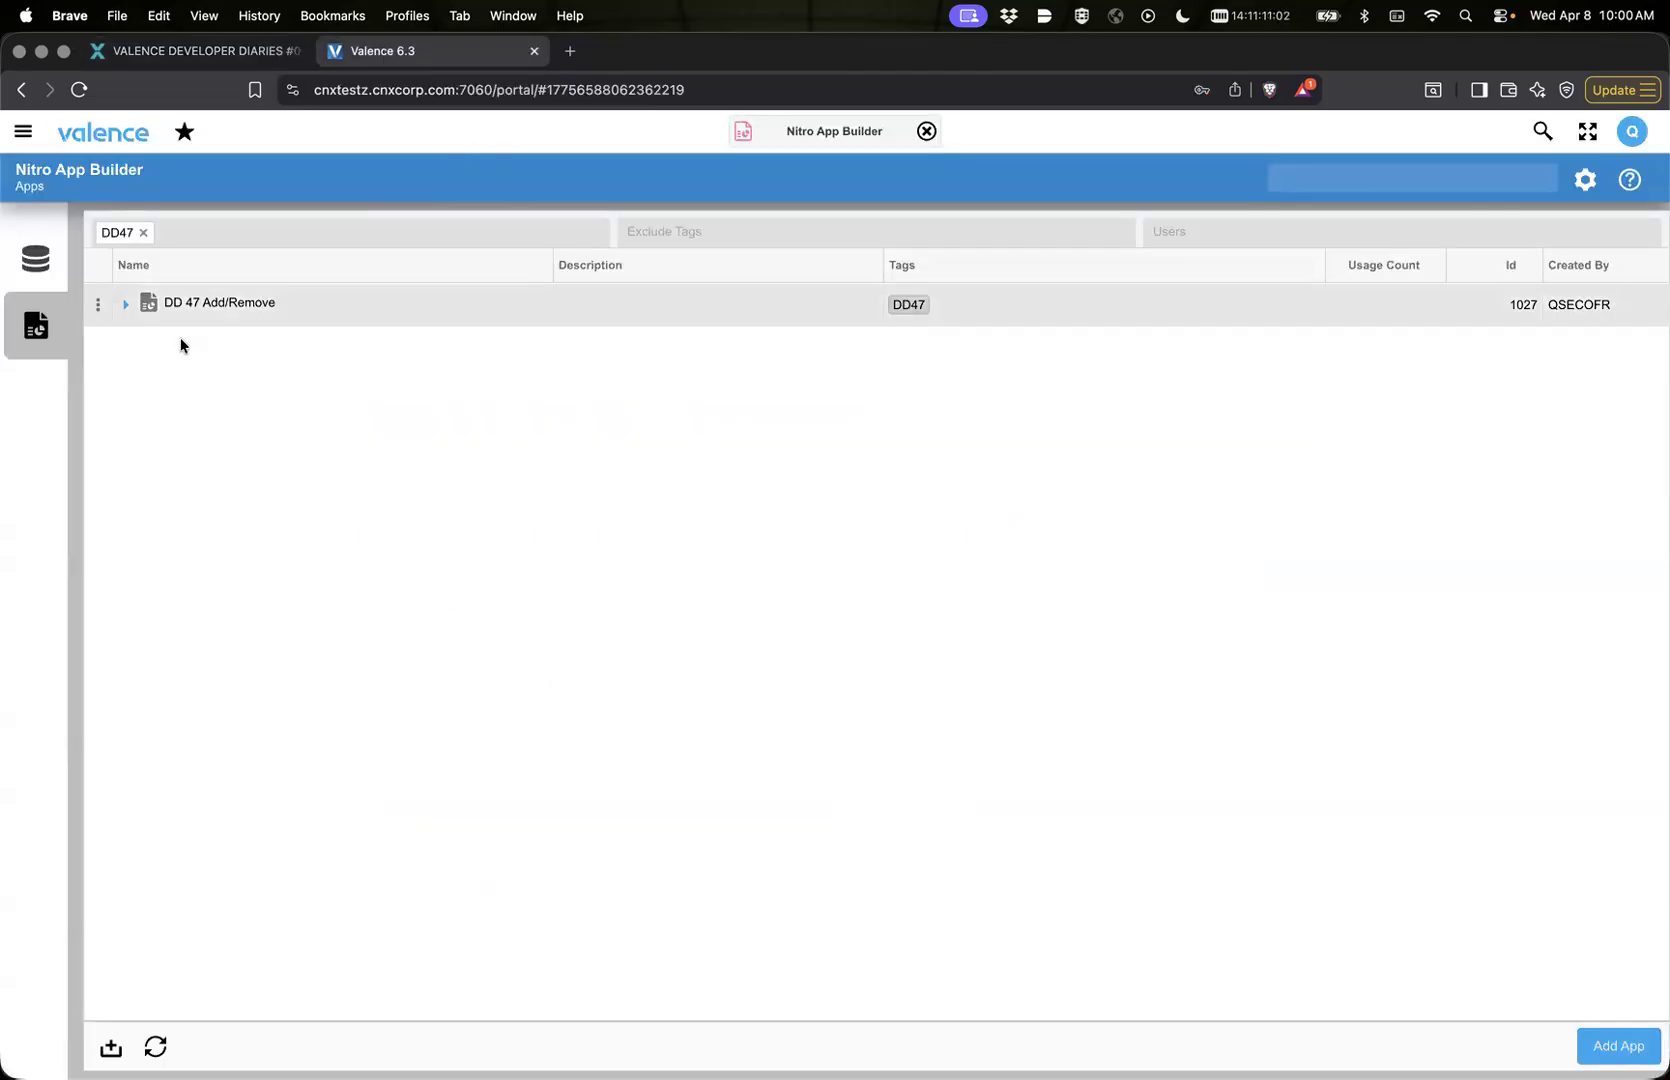
left_click(125, 304)
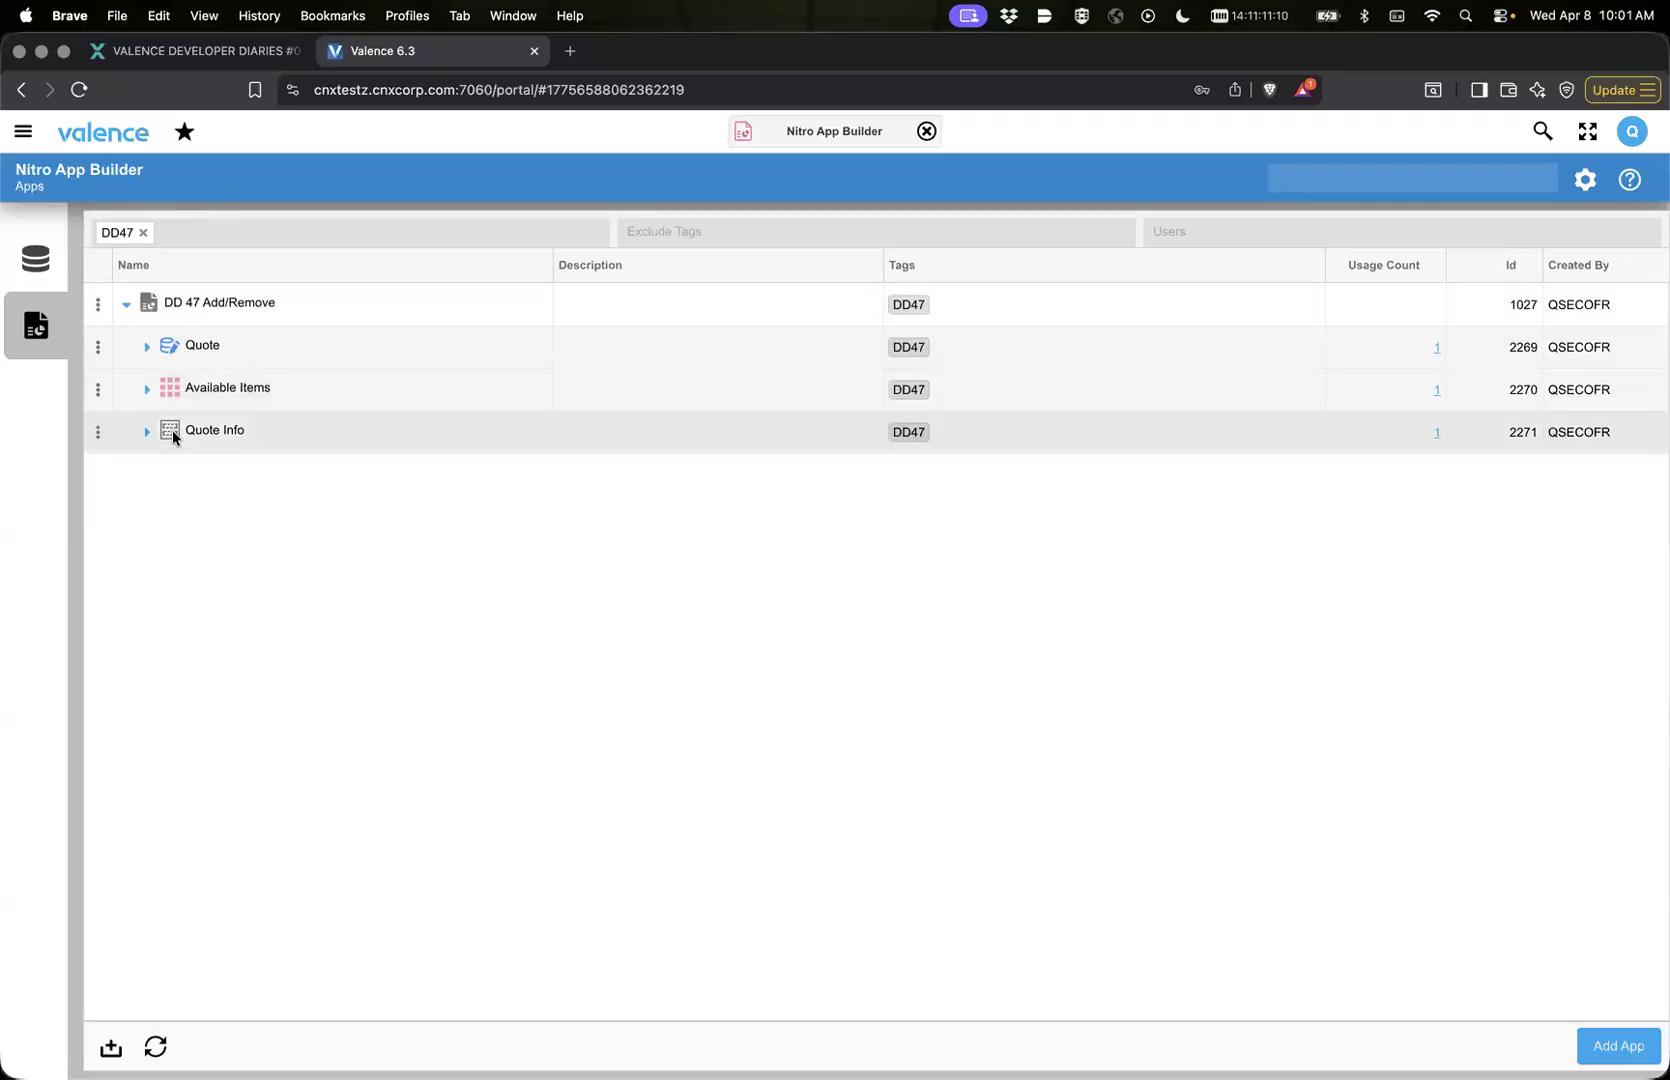
left_click(166, 346)
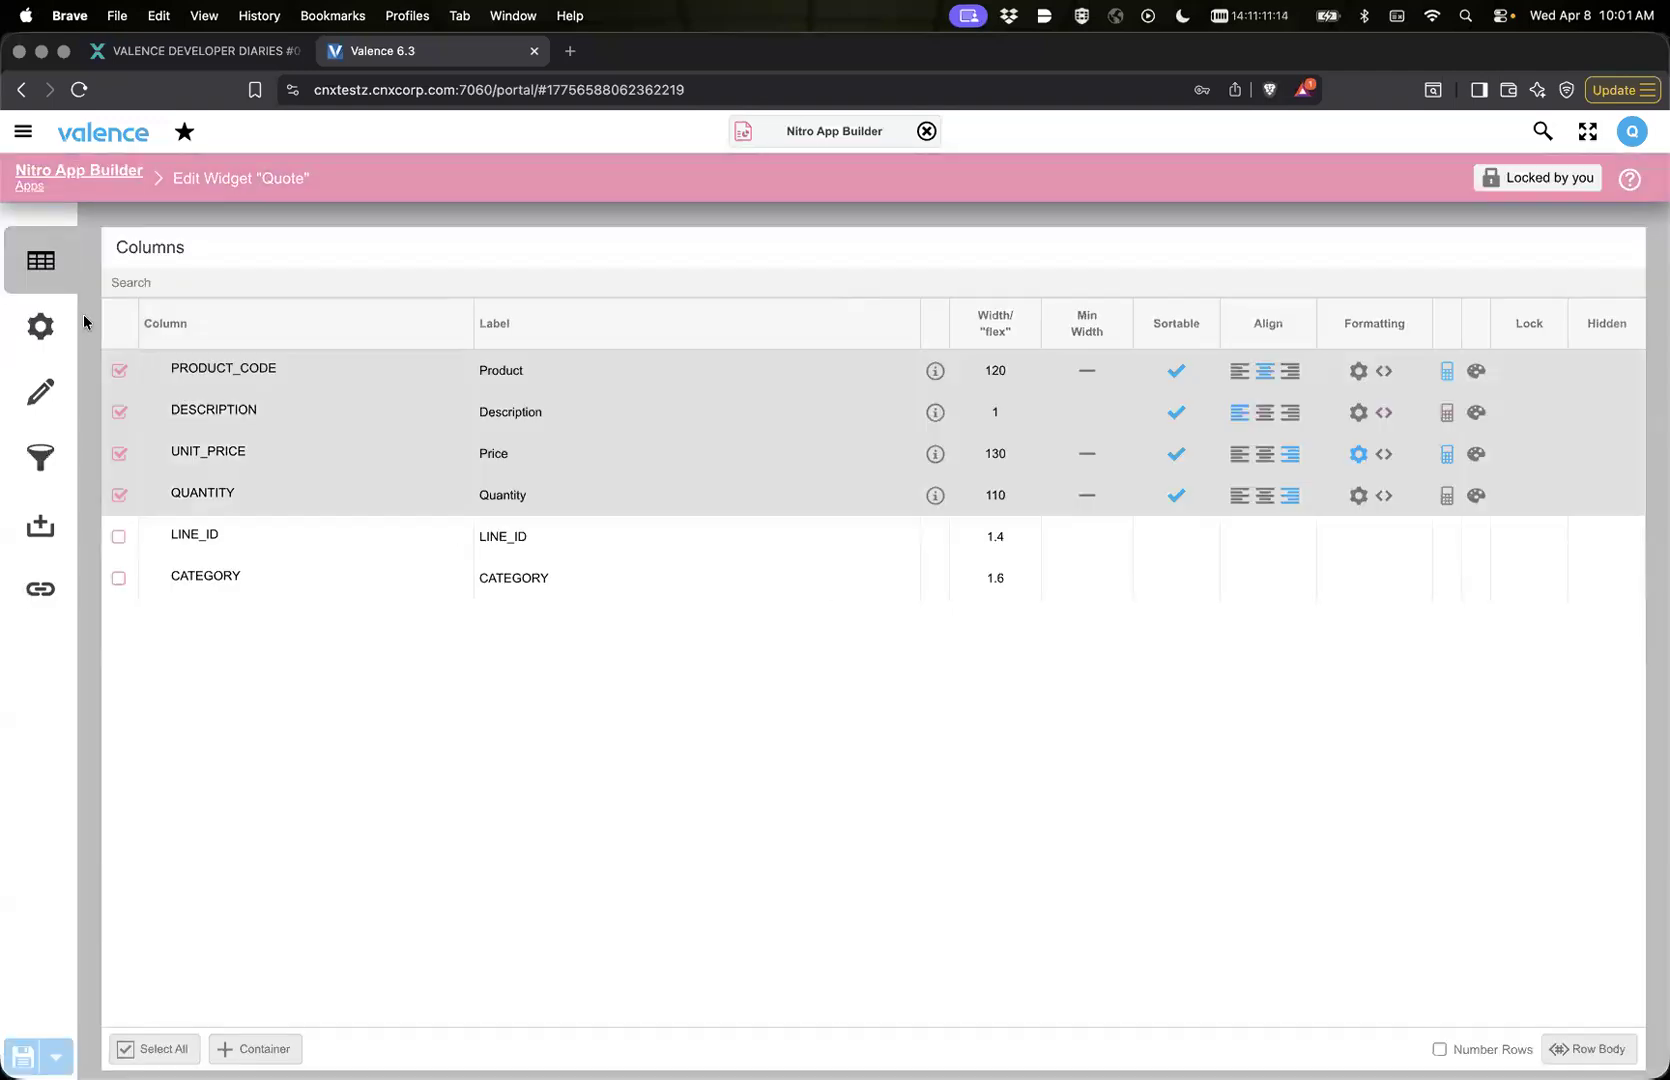
left_click(40, 327)
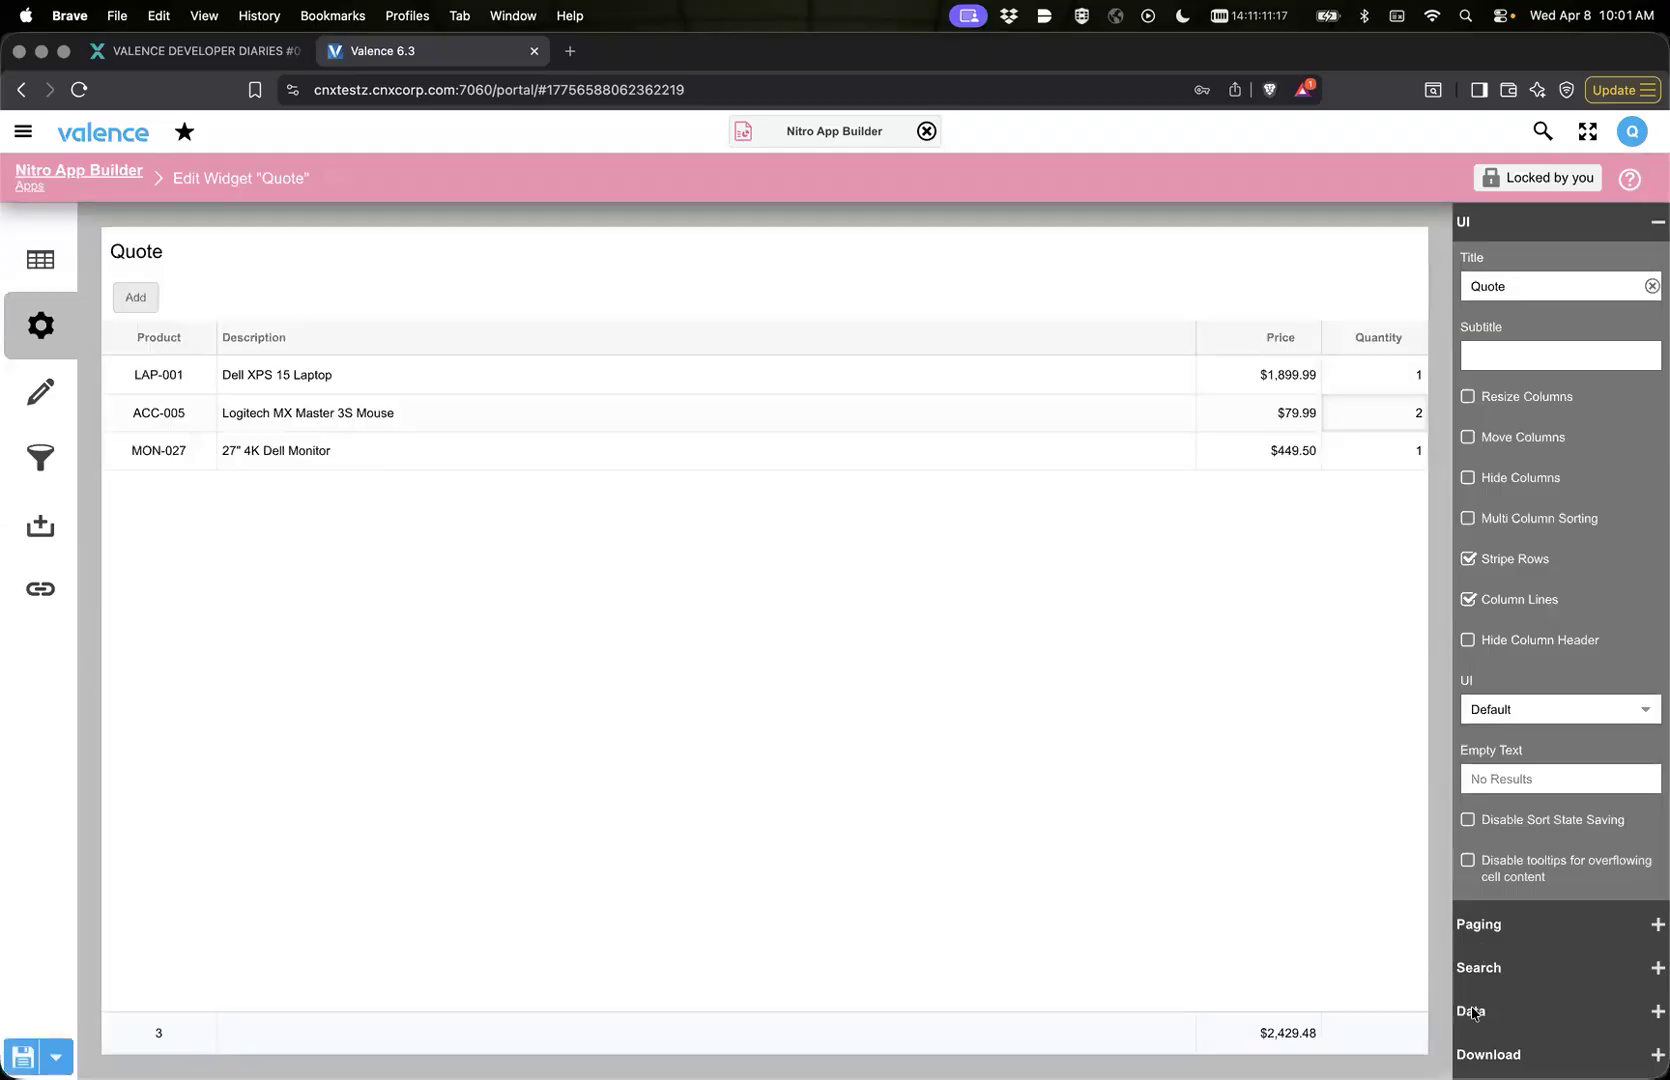
left_click(1471, 1011)
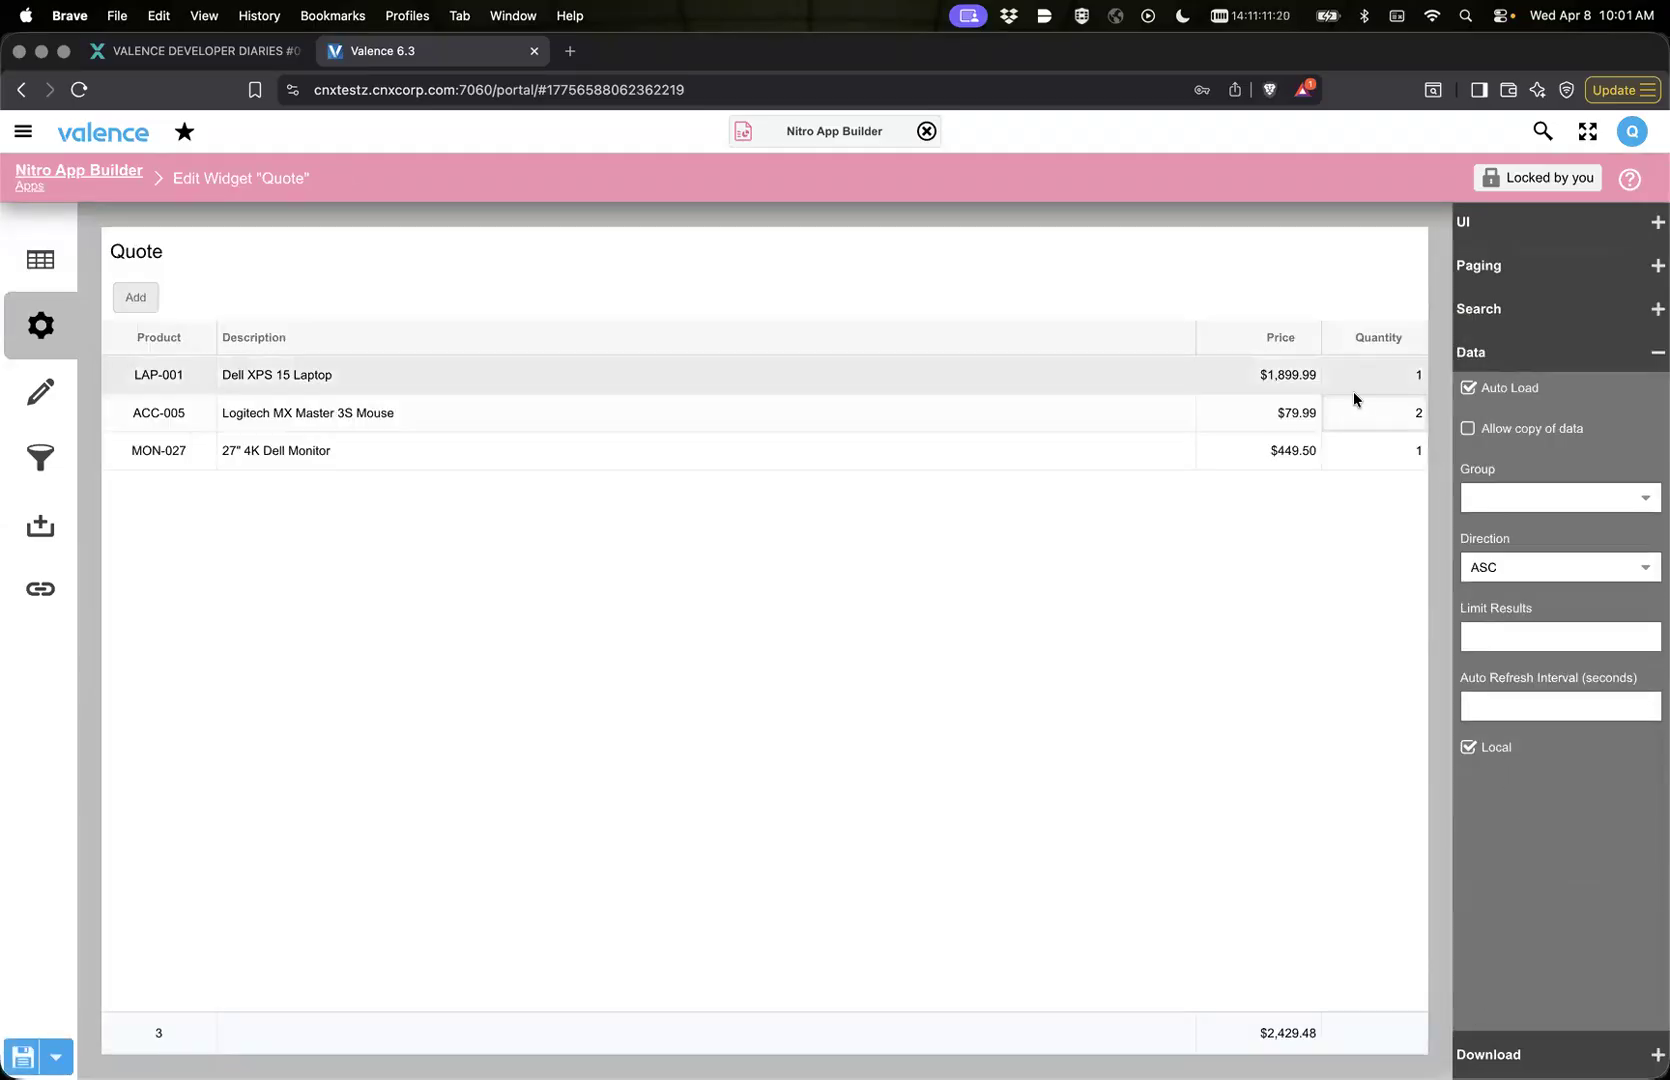
left_click(42, 266)
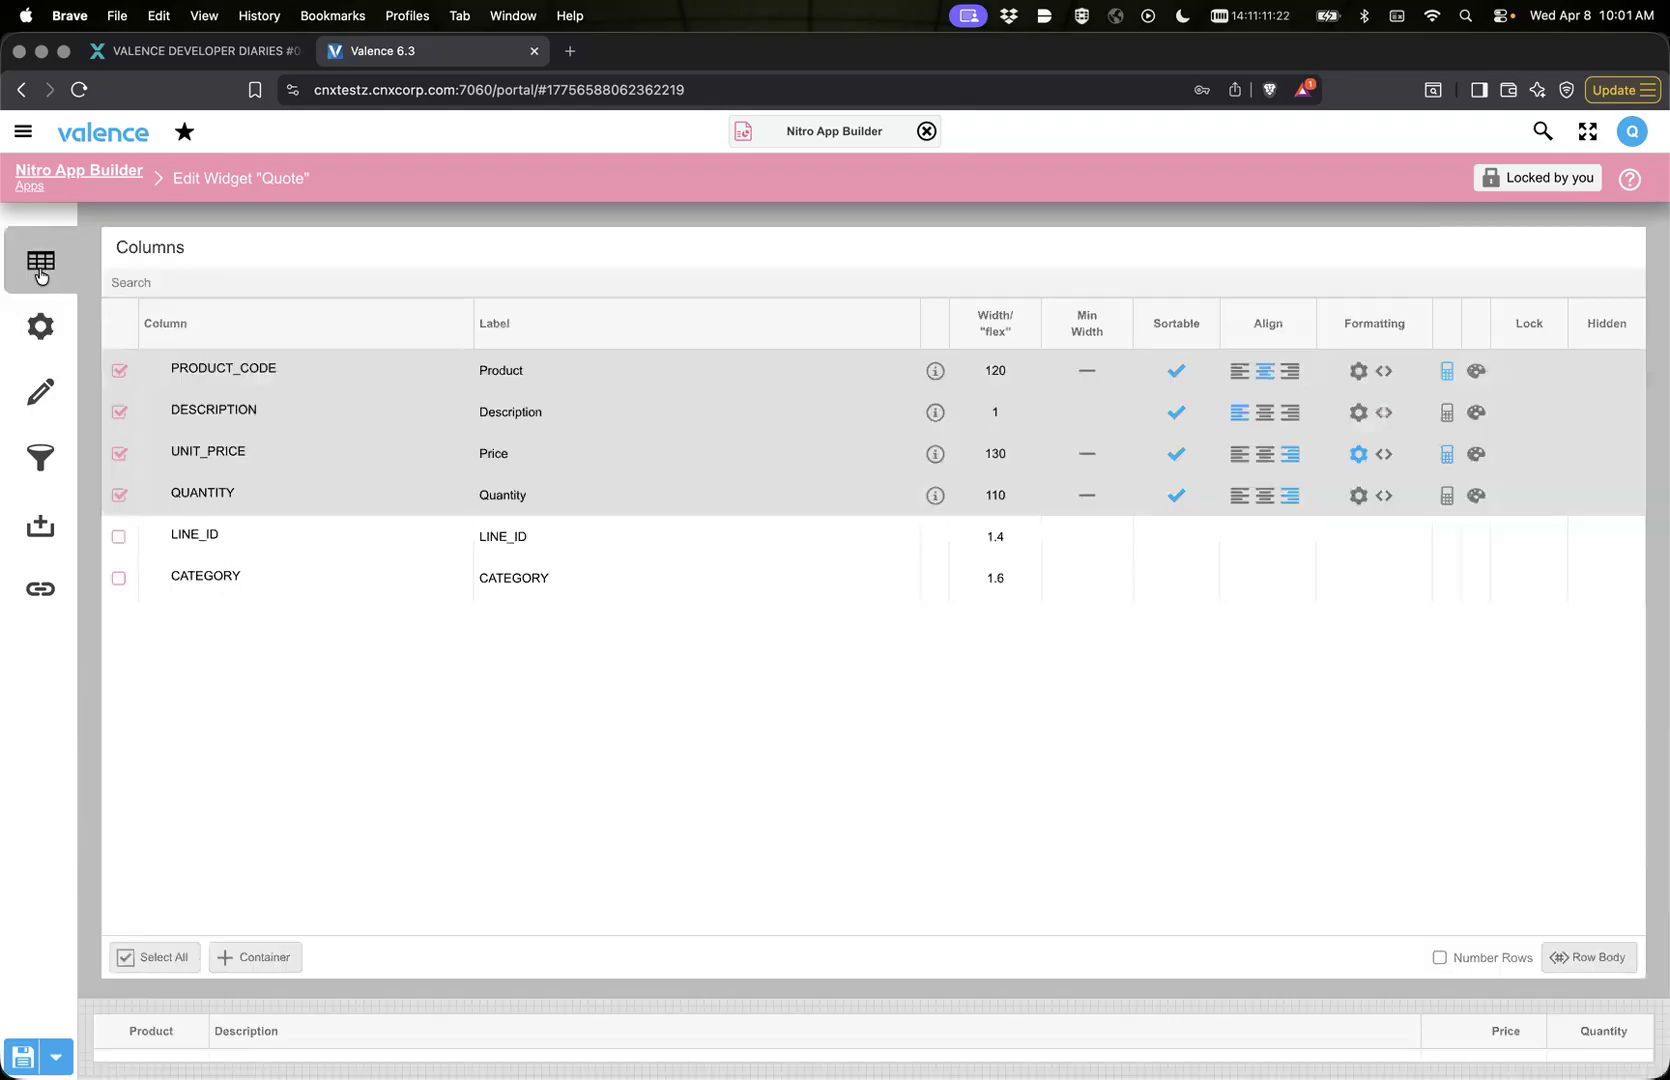
left_click(114, 177)
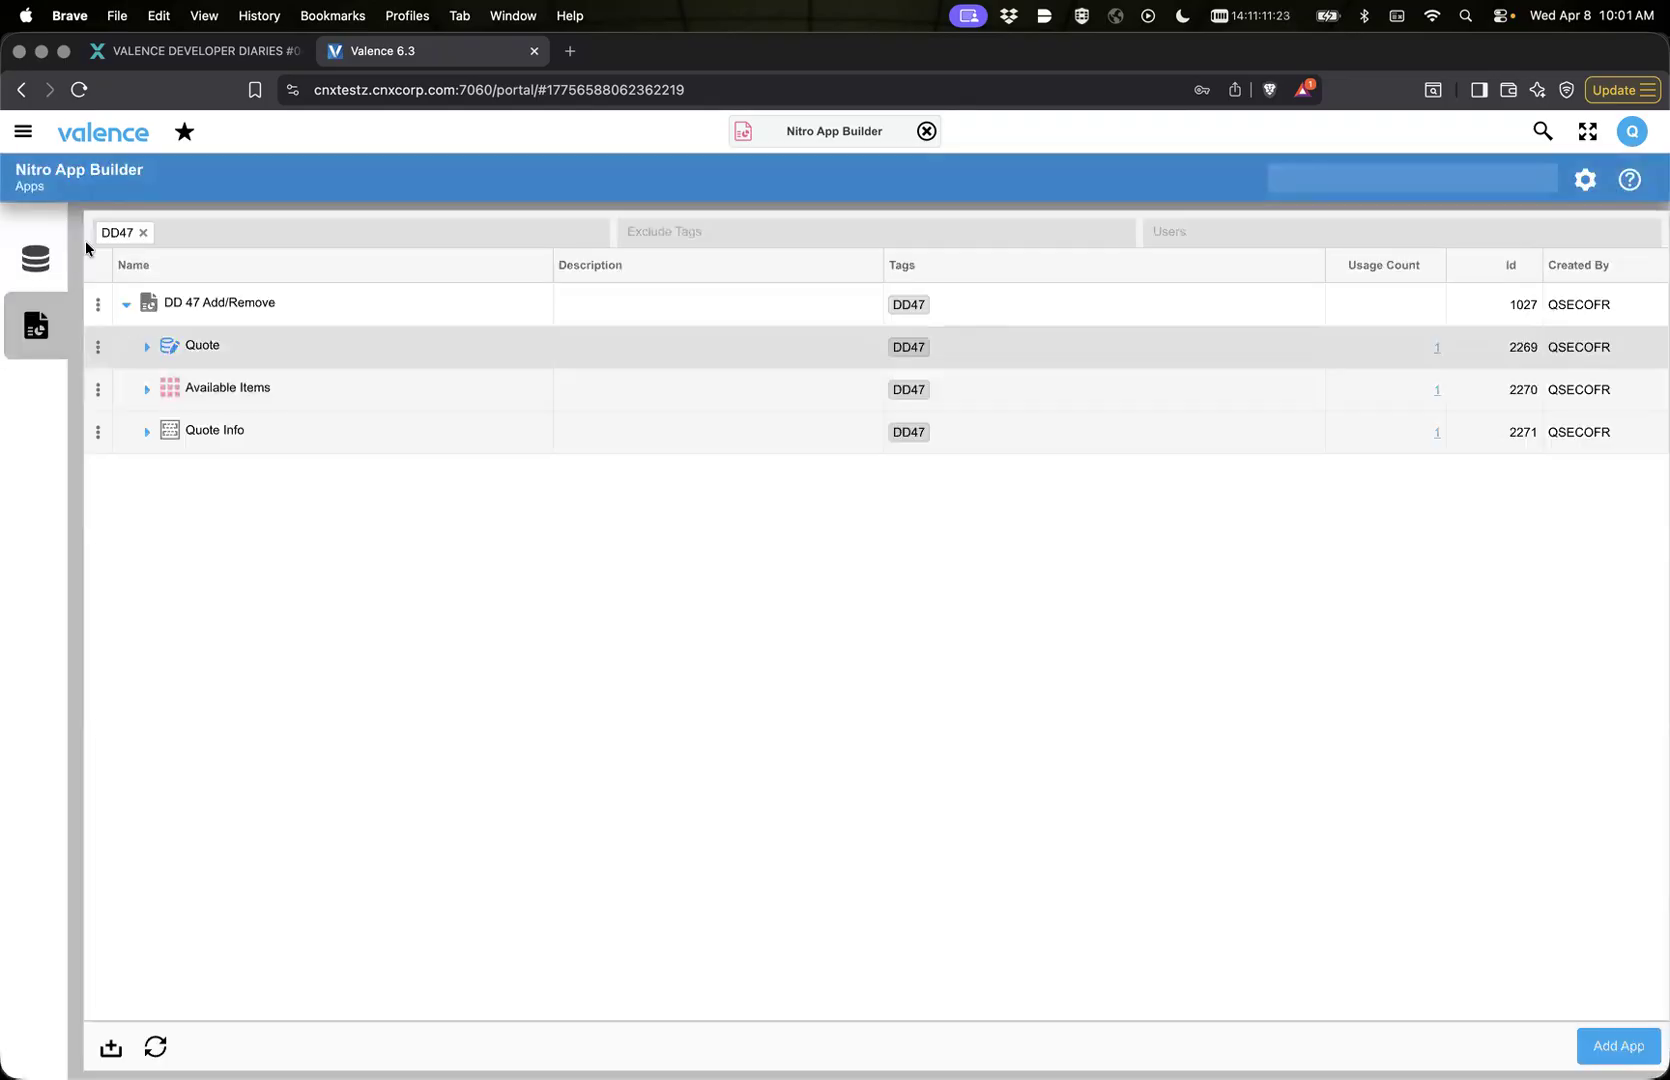
Step: Launch the DD 47 Add/Remove app from the app list
left_click(187, 304)
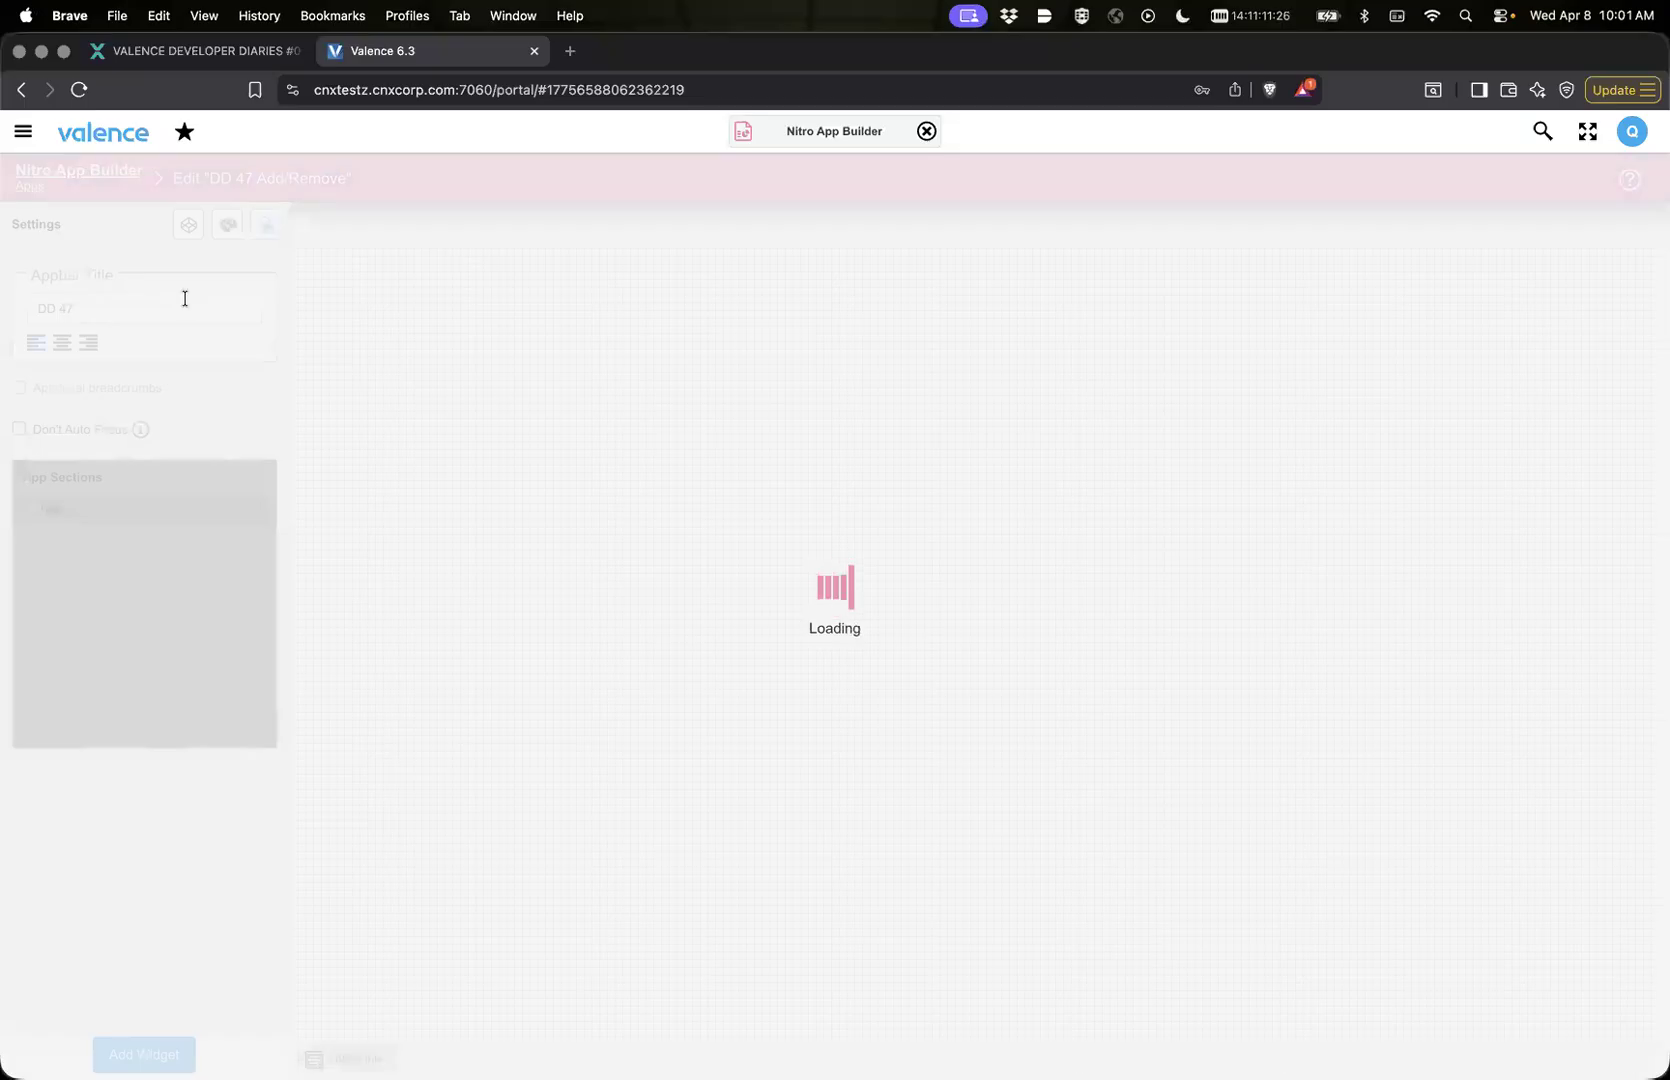
left_click(74, 168)
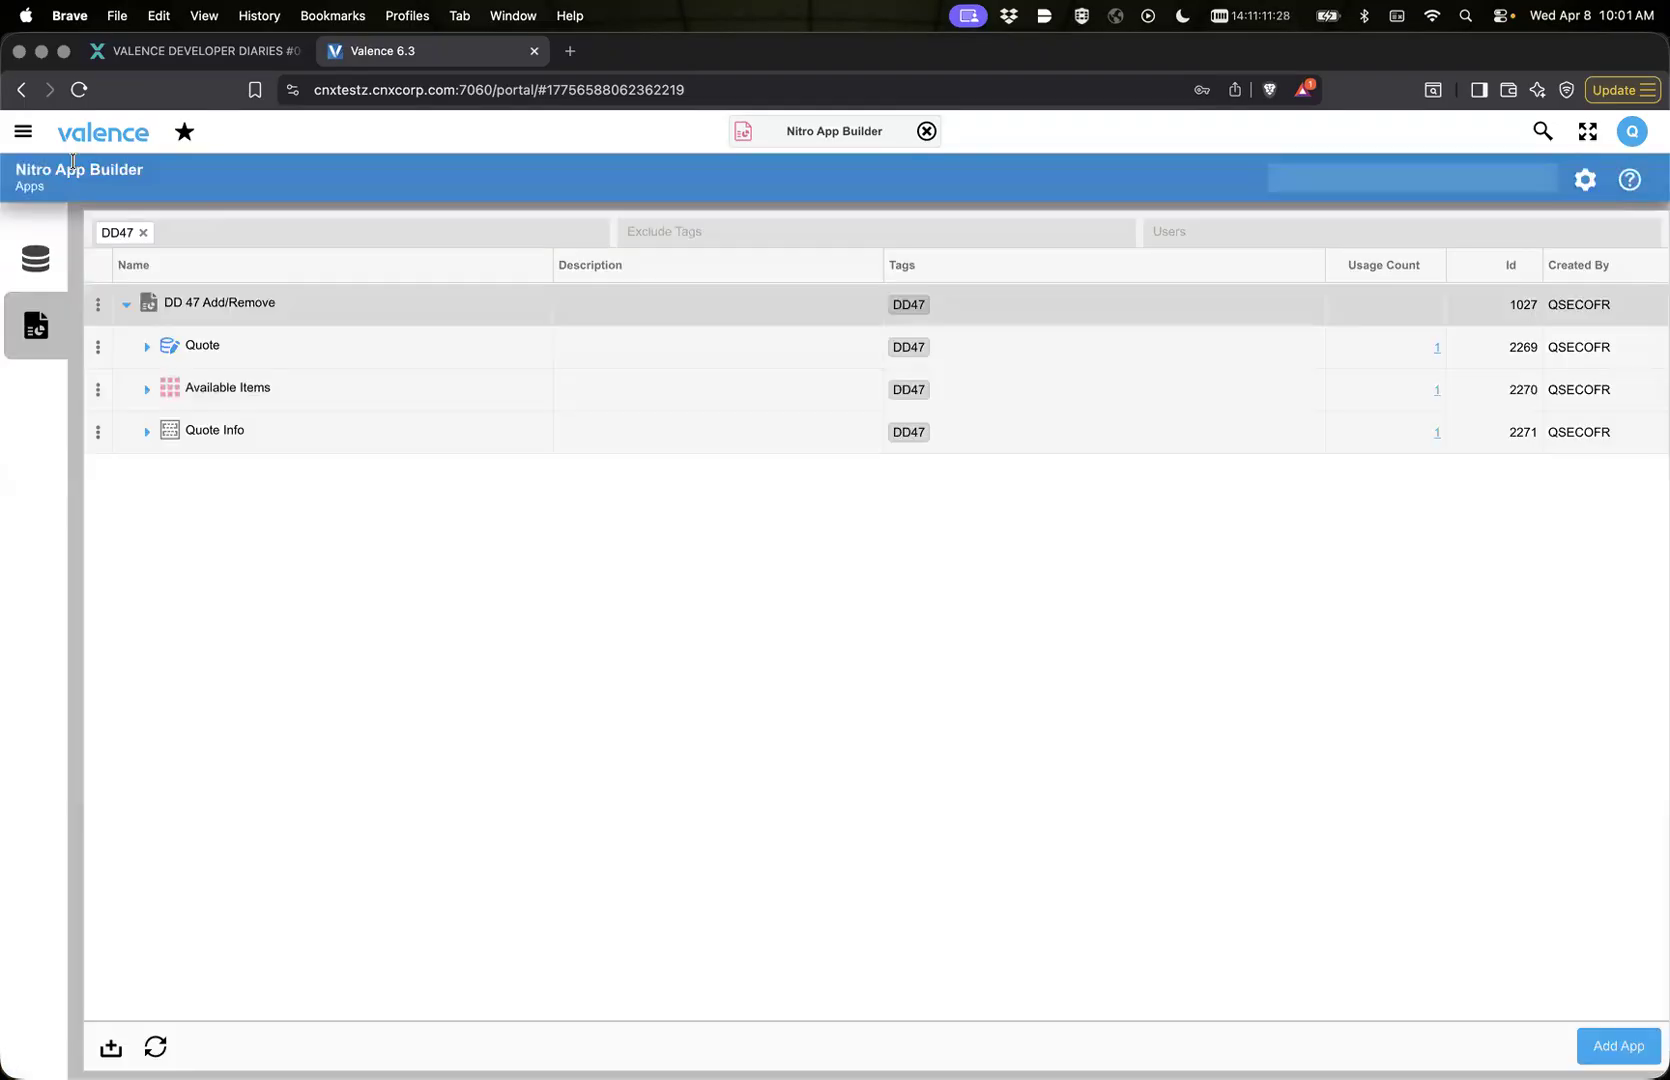
left_click(98, 305)
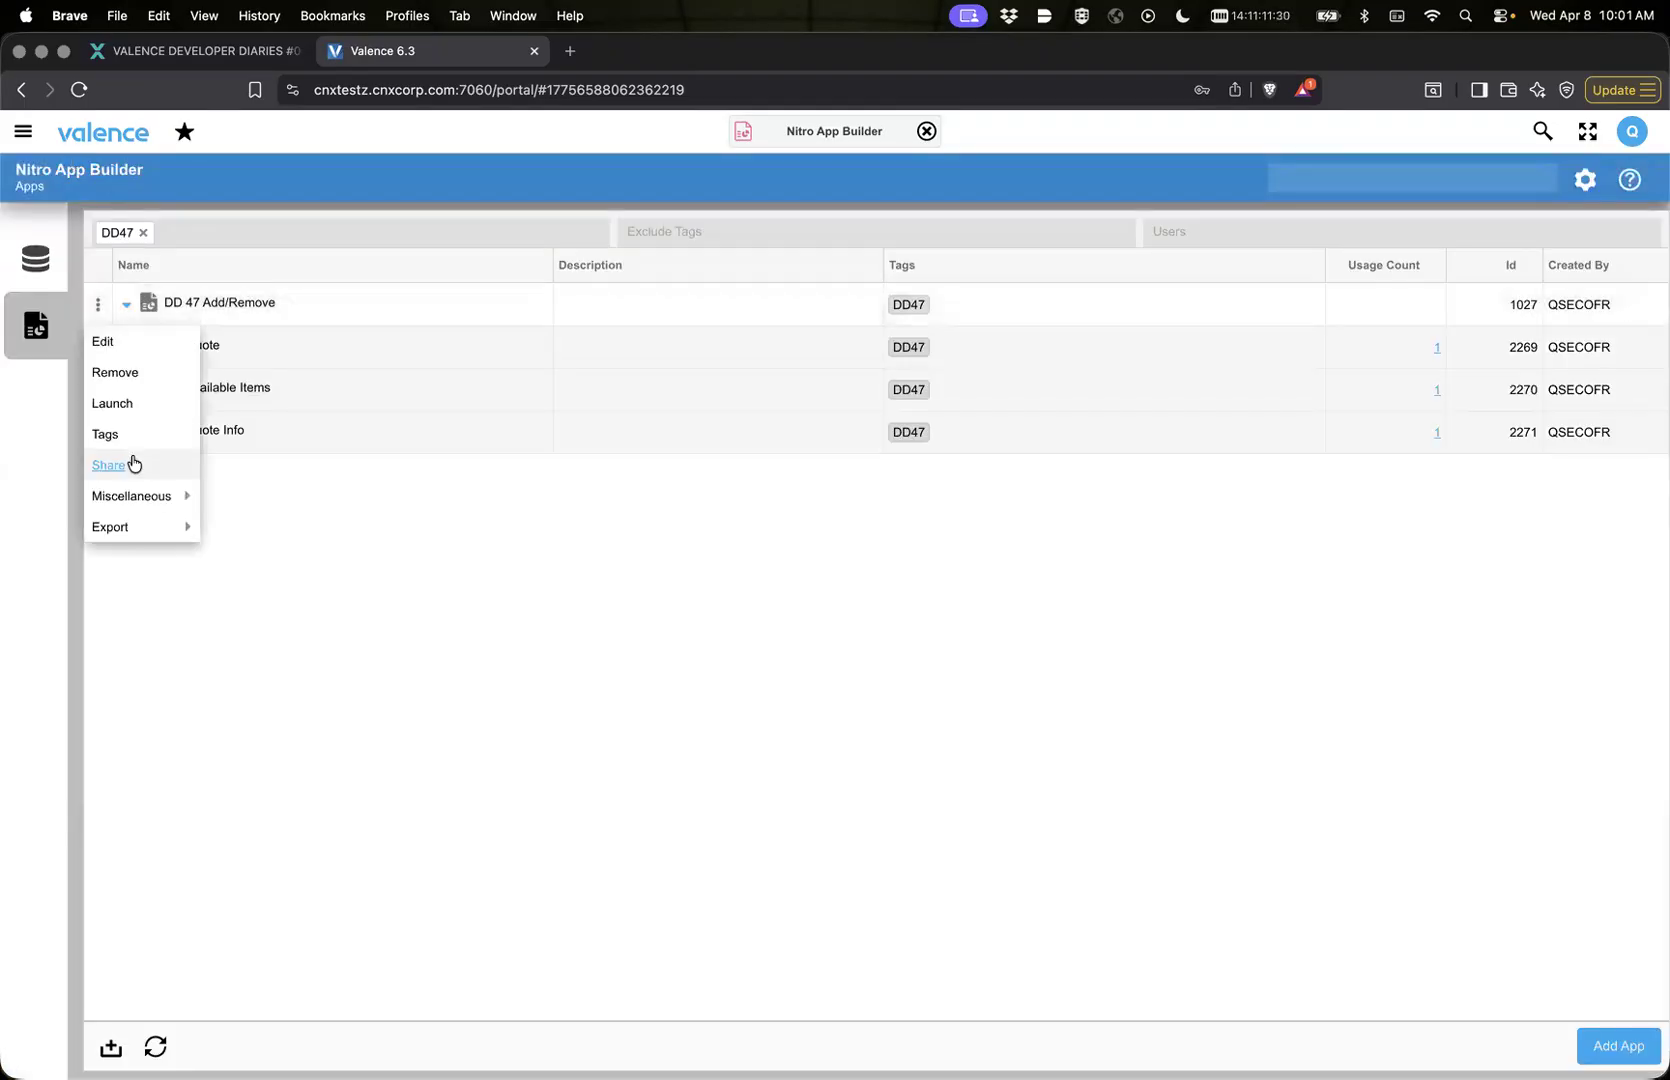
left_click(120, 403)
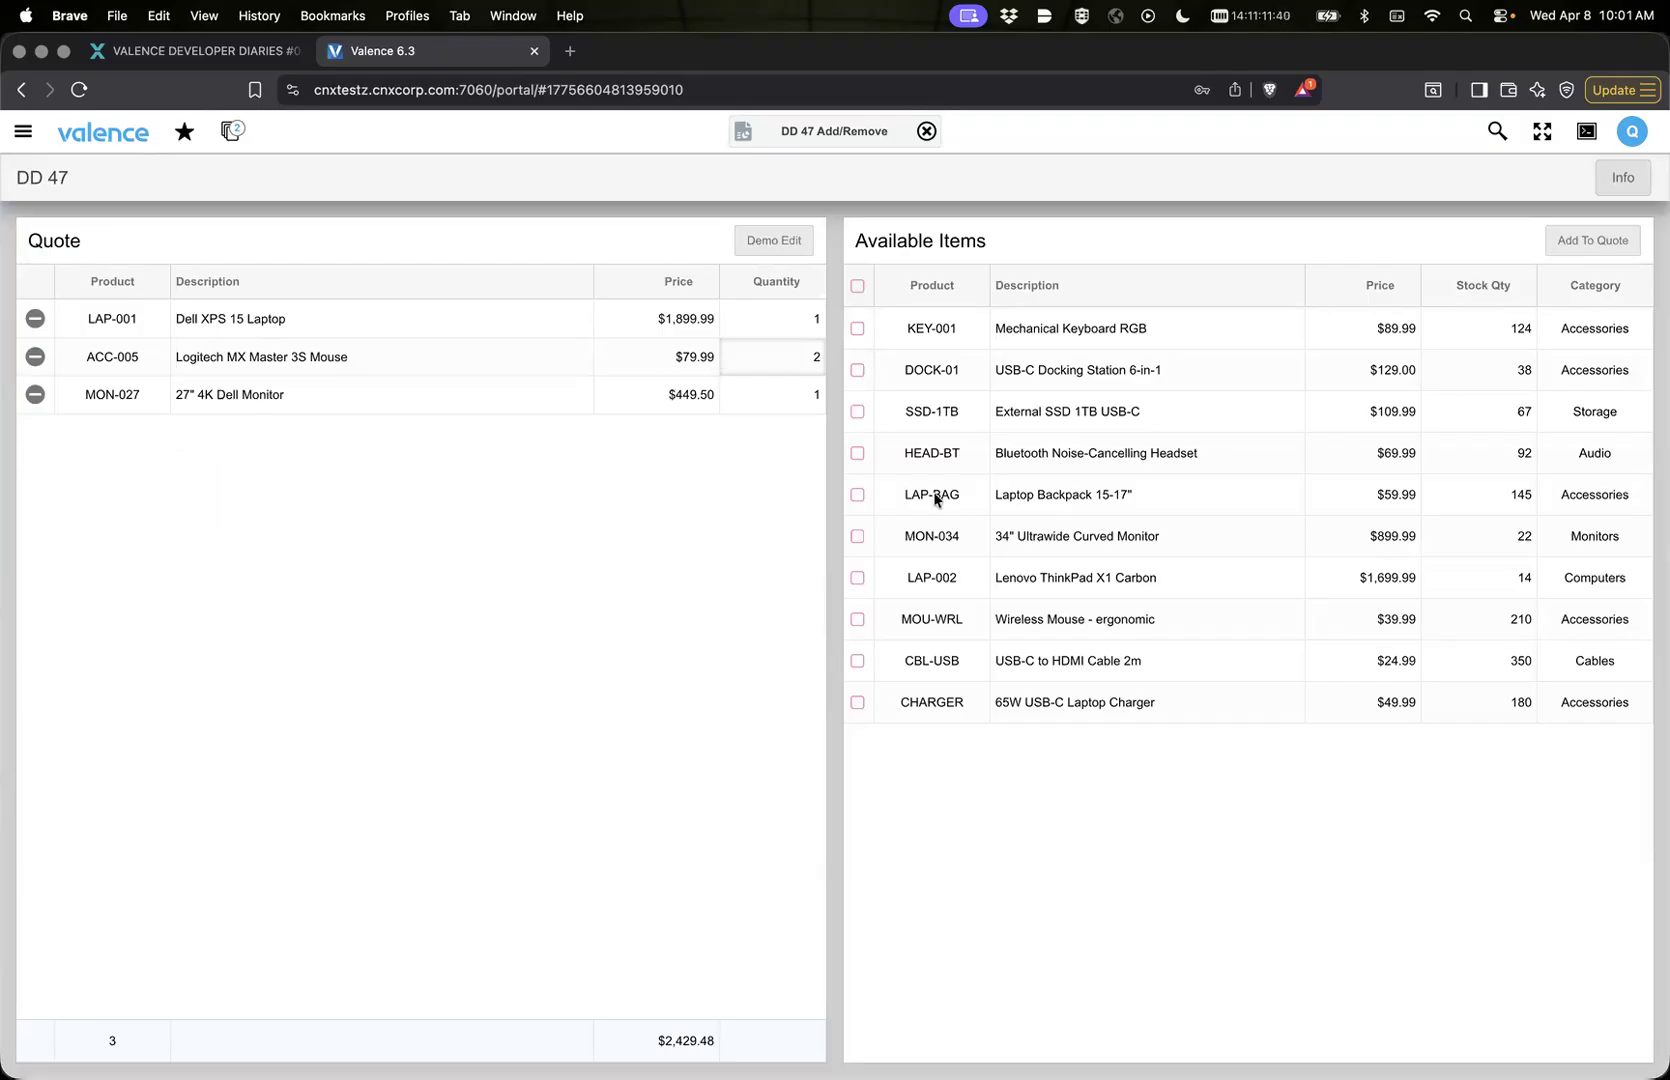
Step: Try to add KEY-001, MON-034, LAP-BAG and HEAD-BT from Available Items to the quote
left_click(857, 329)
left_click(857, 537)
left_click(857, 497)
left_click(857, 453)
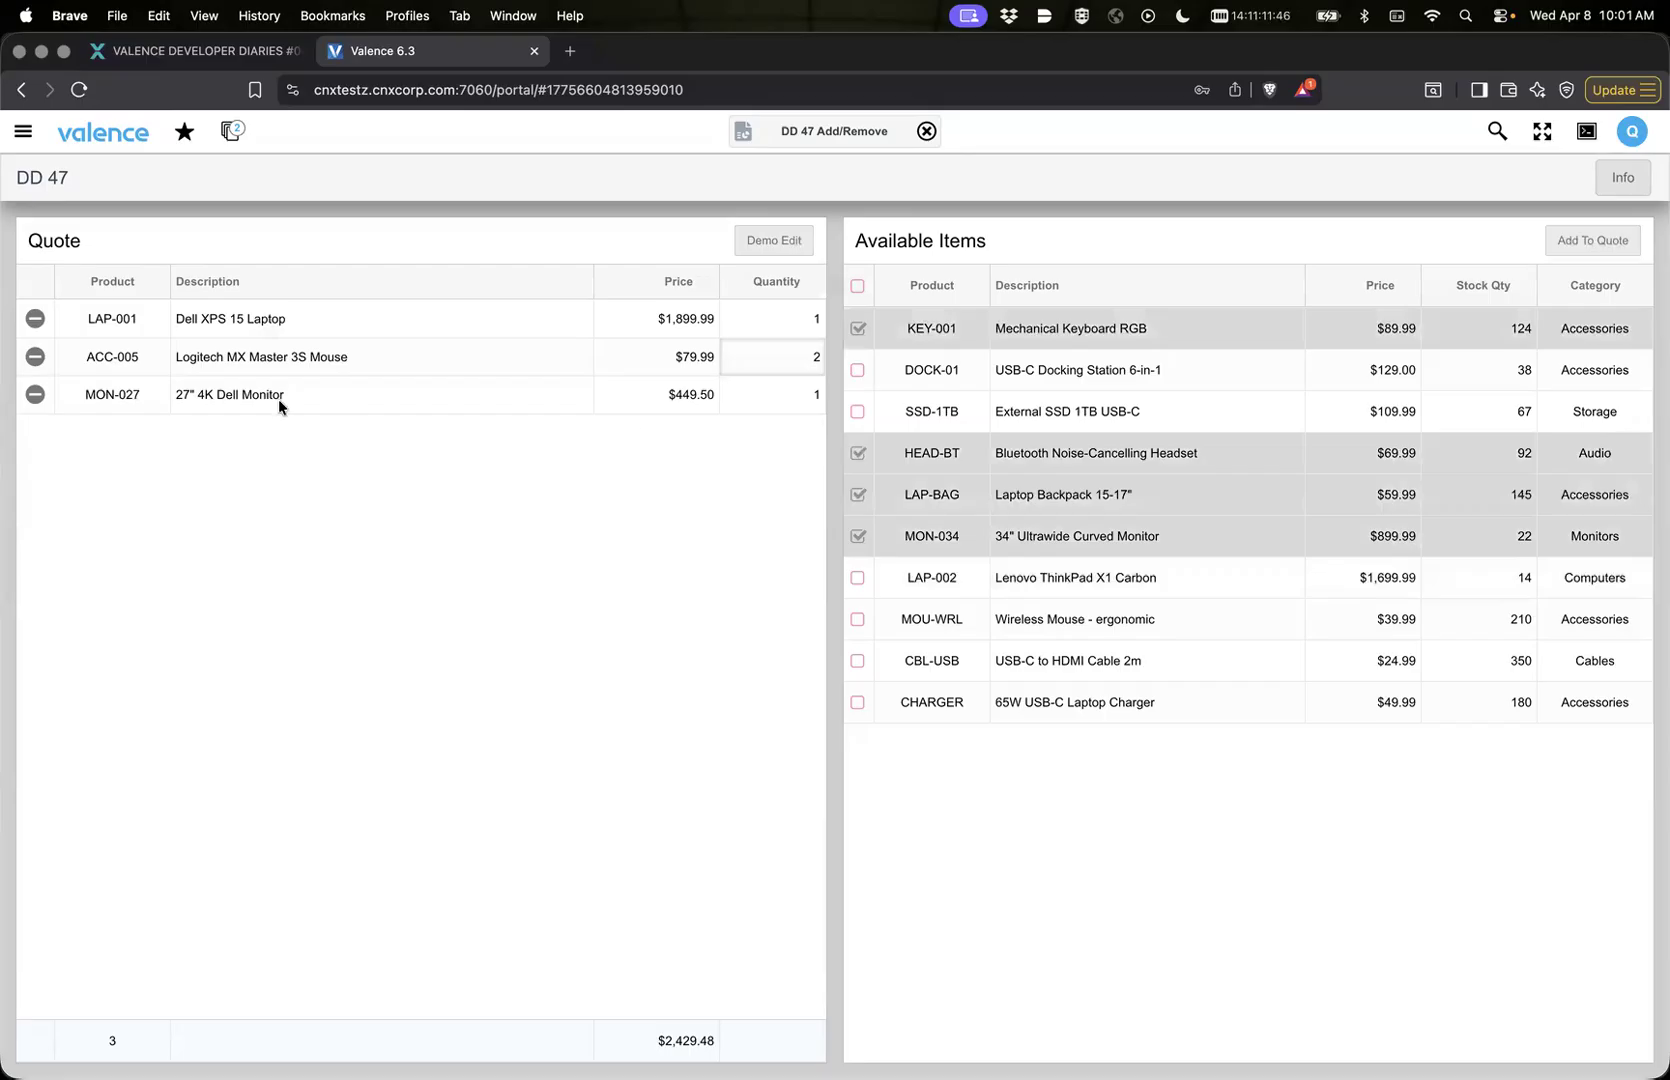
left_click(1572, 241)
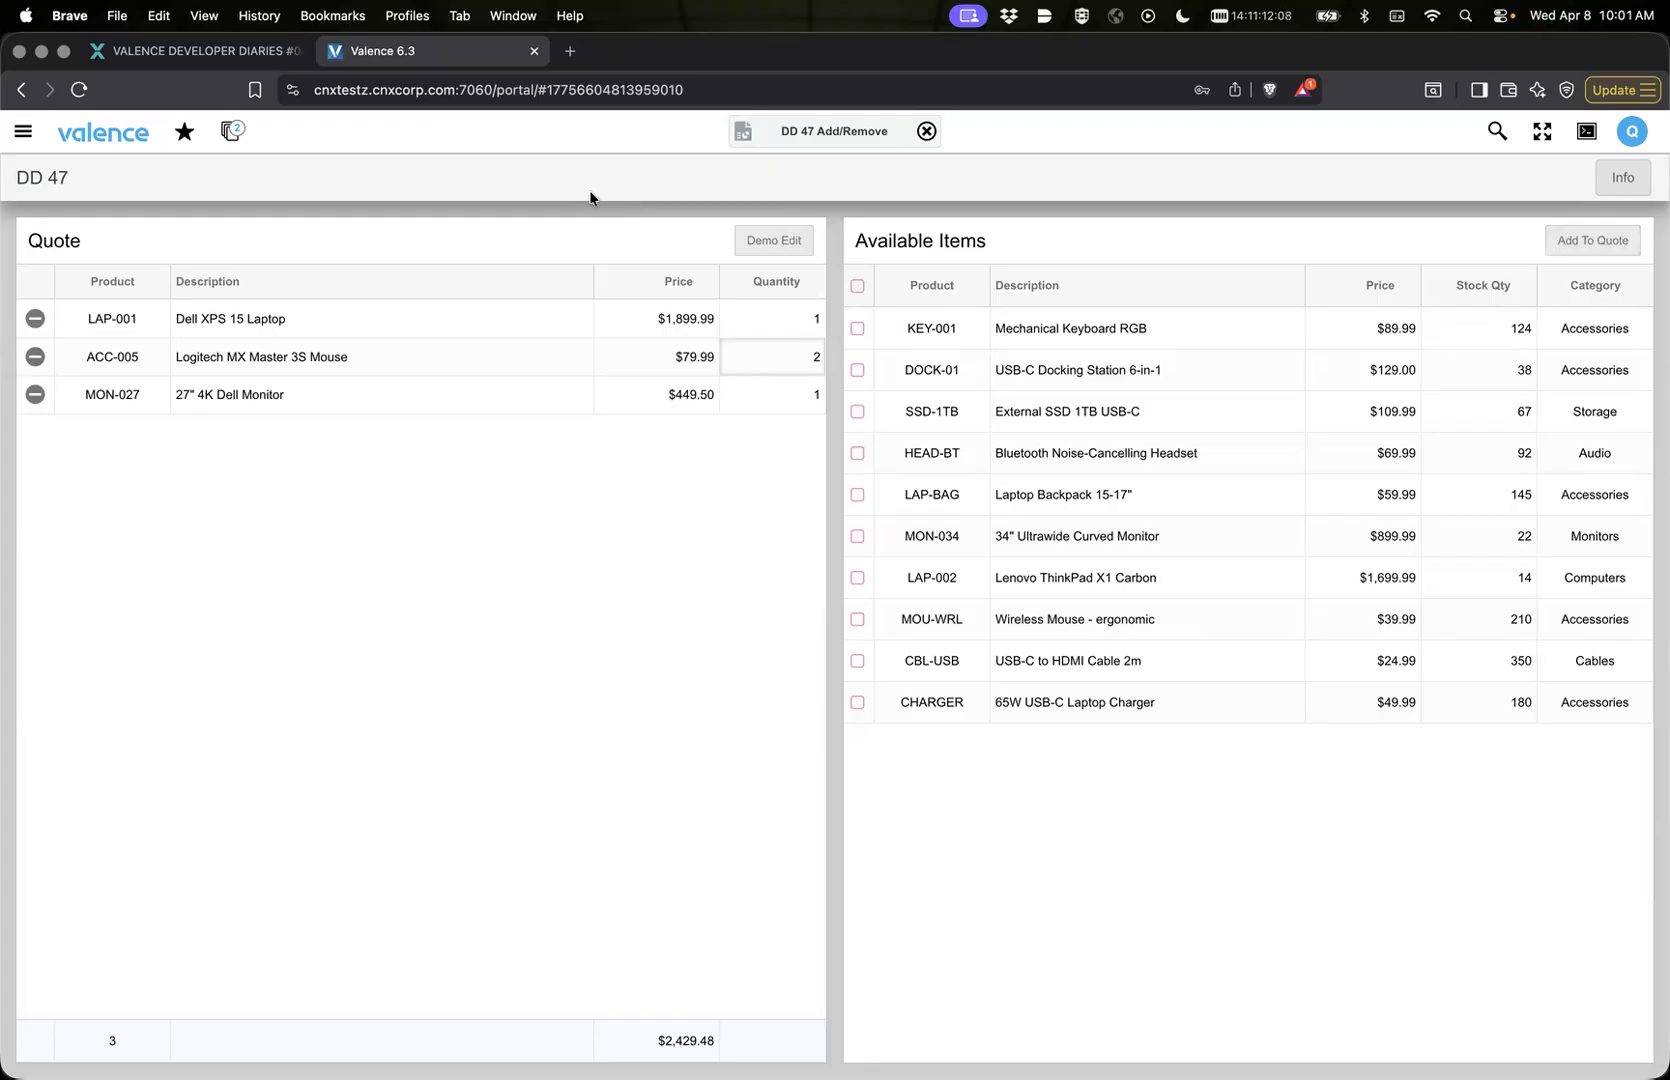
Step: Return to Nitro App Builder and open the DD 47 Add/Remove app for editing
left_click(743, 133)
left_click(748, 174)
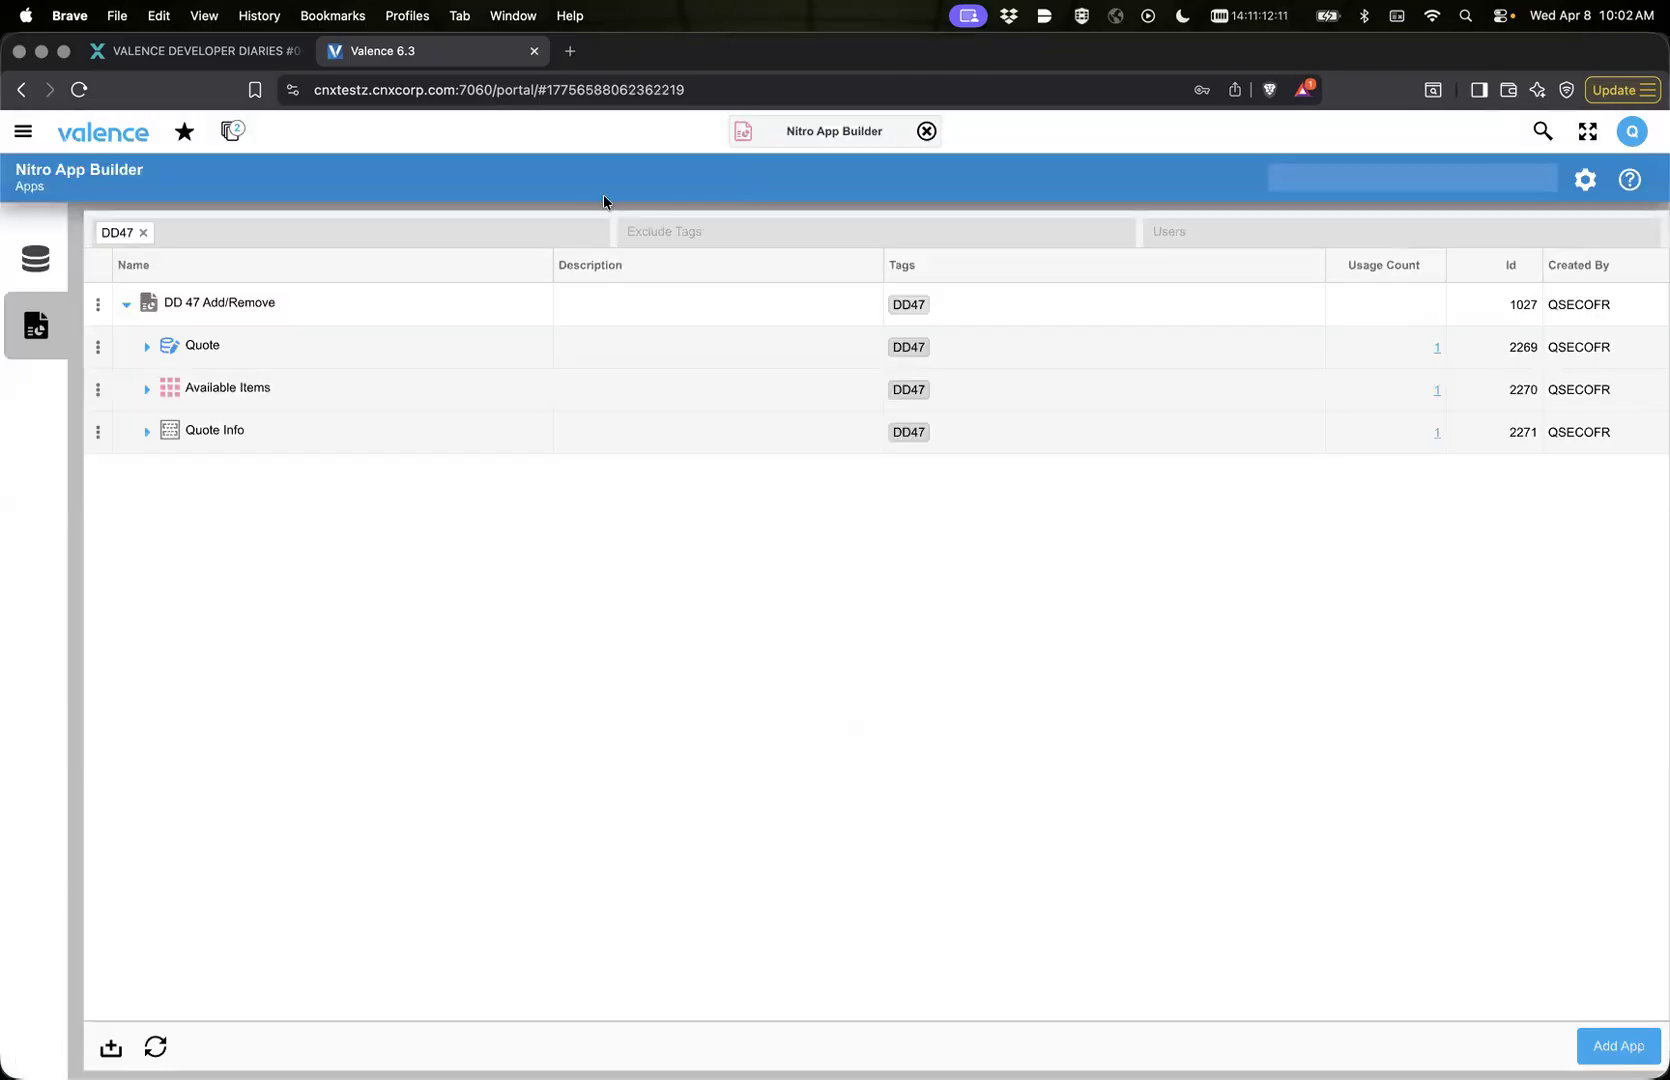
double_click(313, 304)
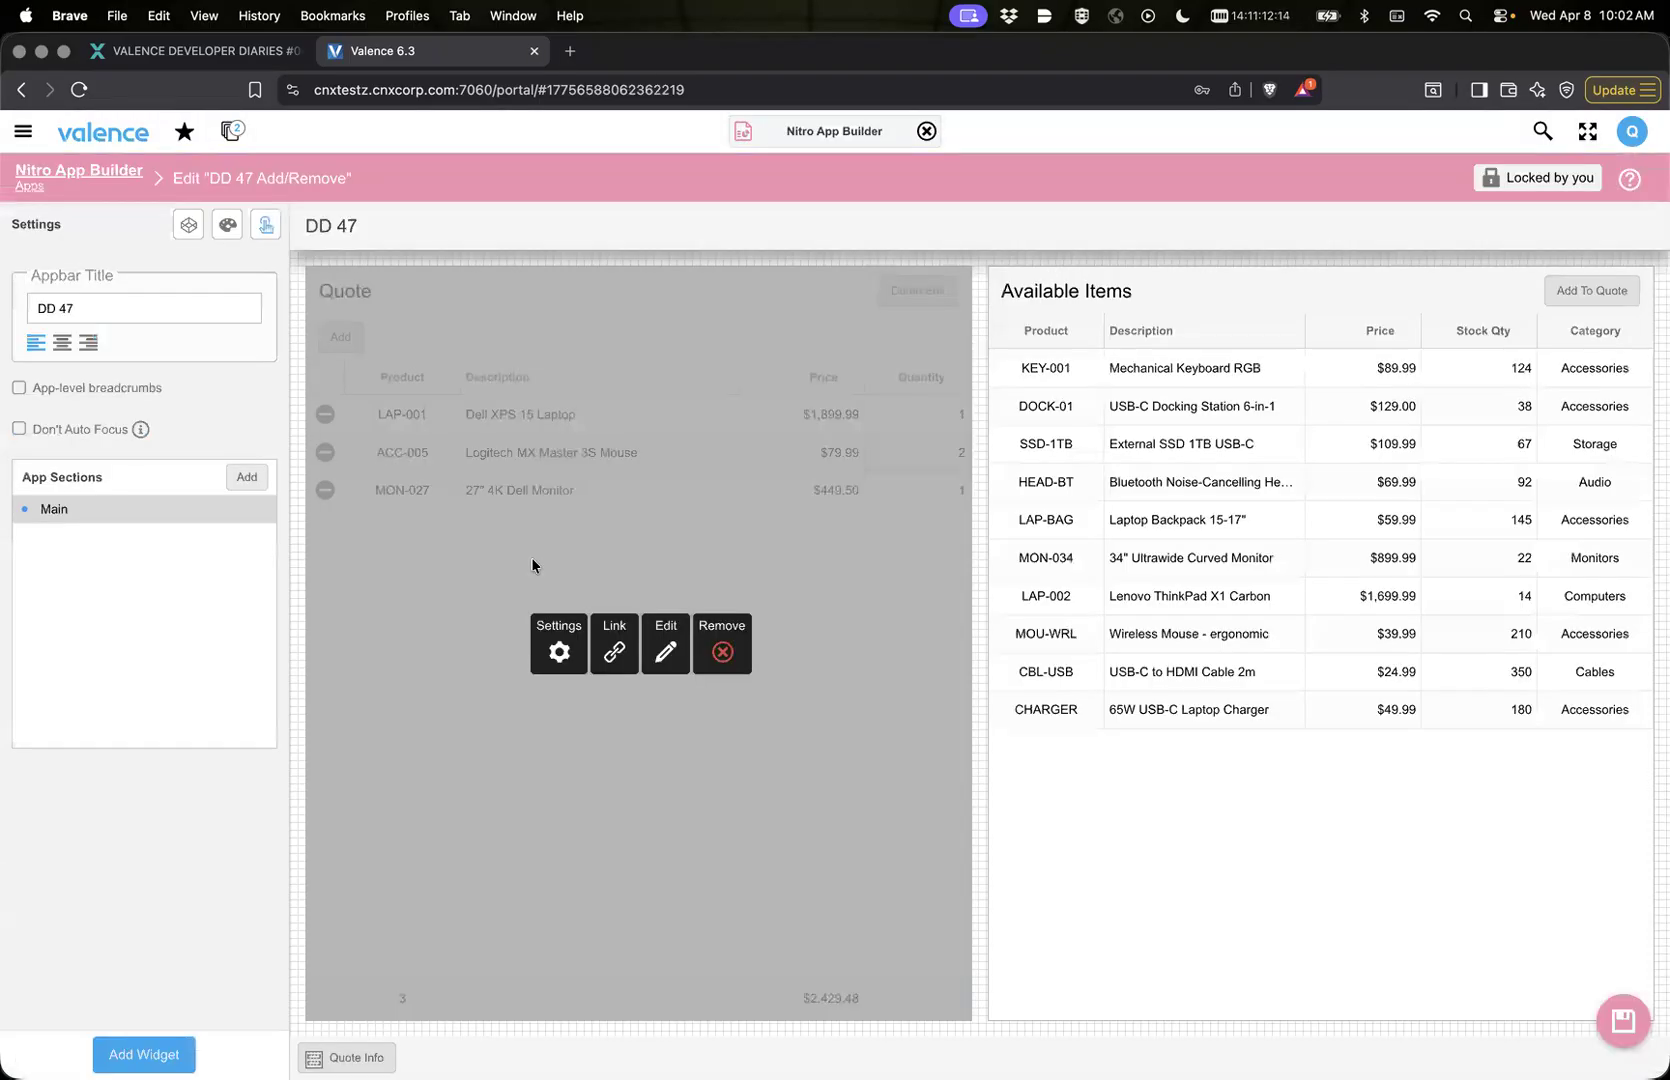
Step: Open the link properties of Available Items and examine the field mapping for adding selected rows to Quote
mouse_move(1245, 564)
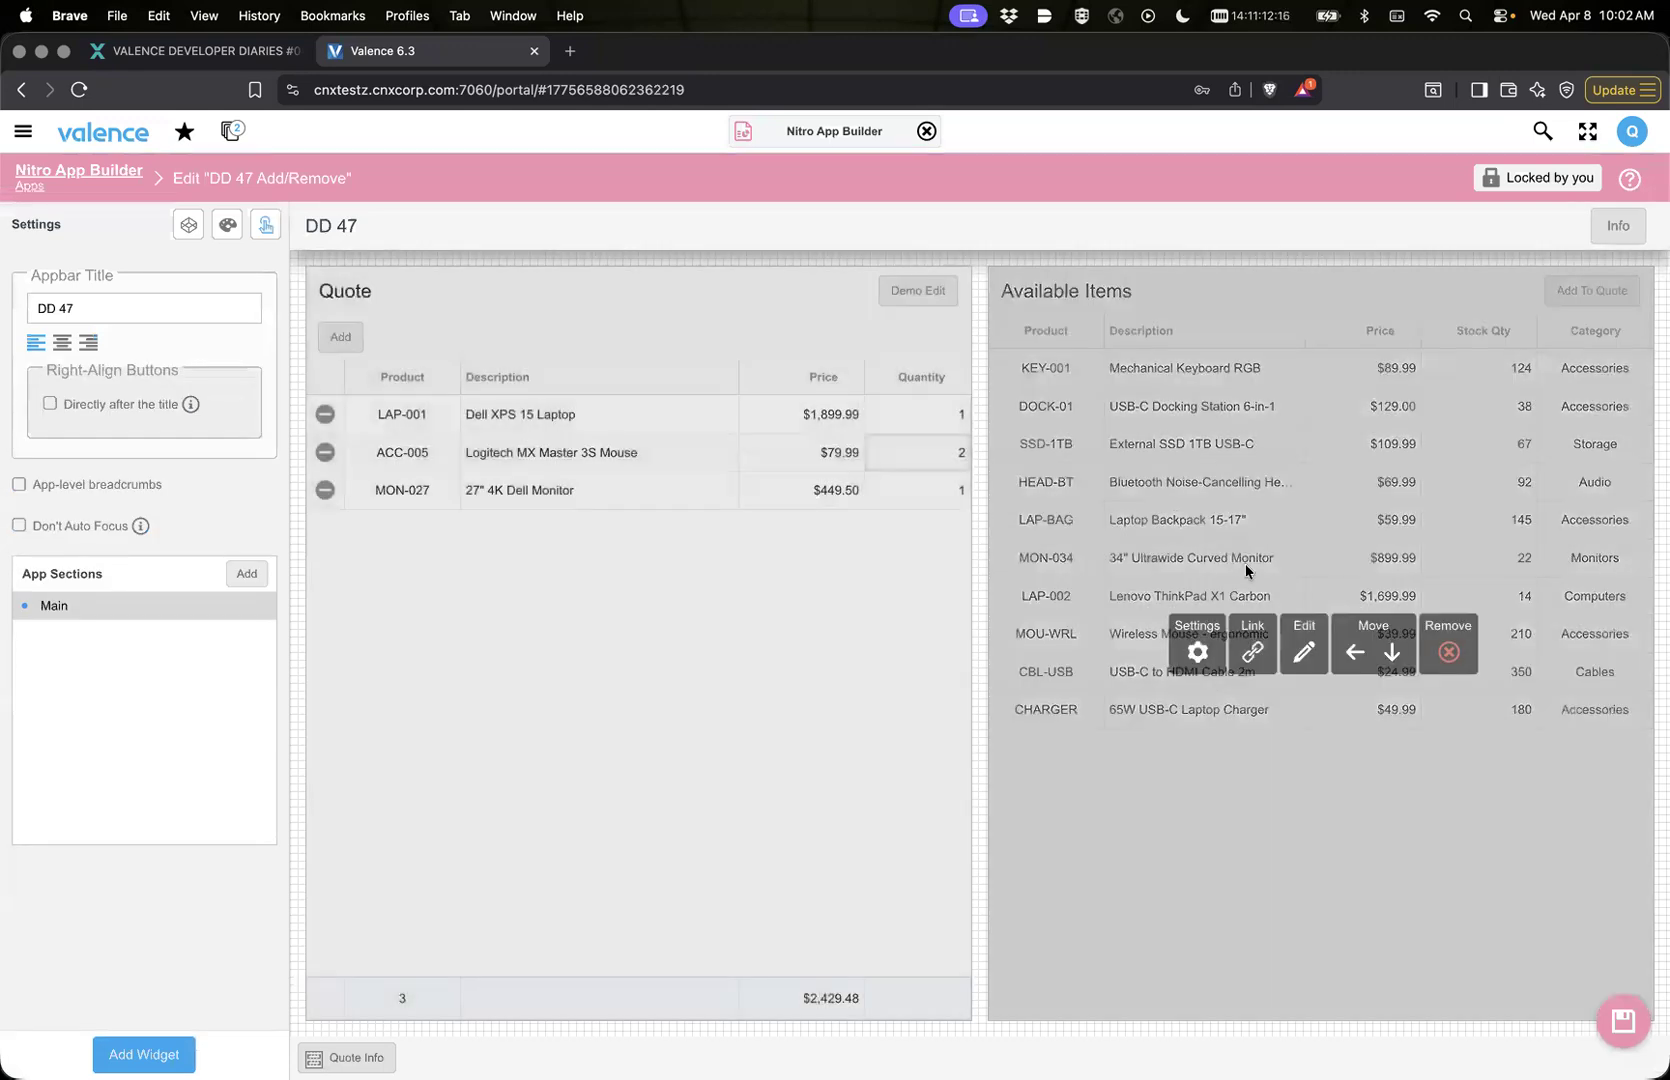
left_click(1253, 654)
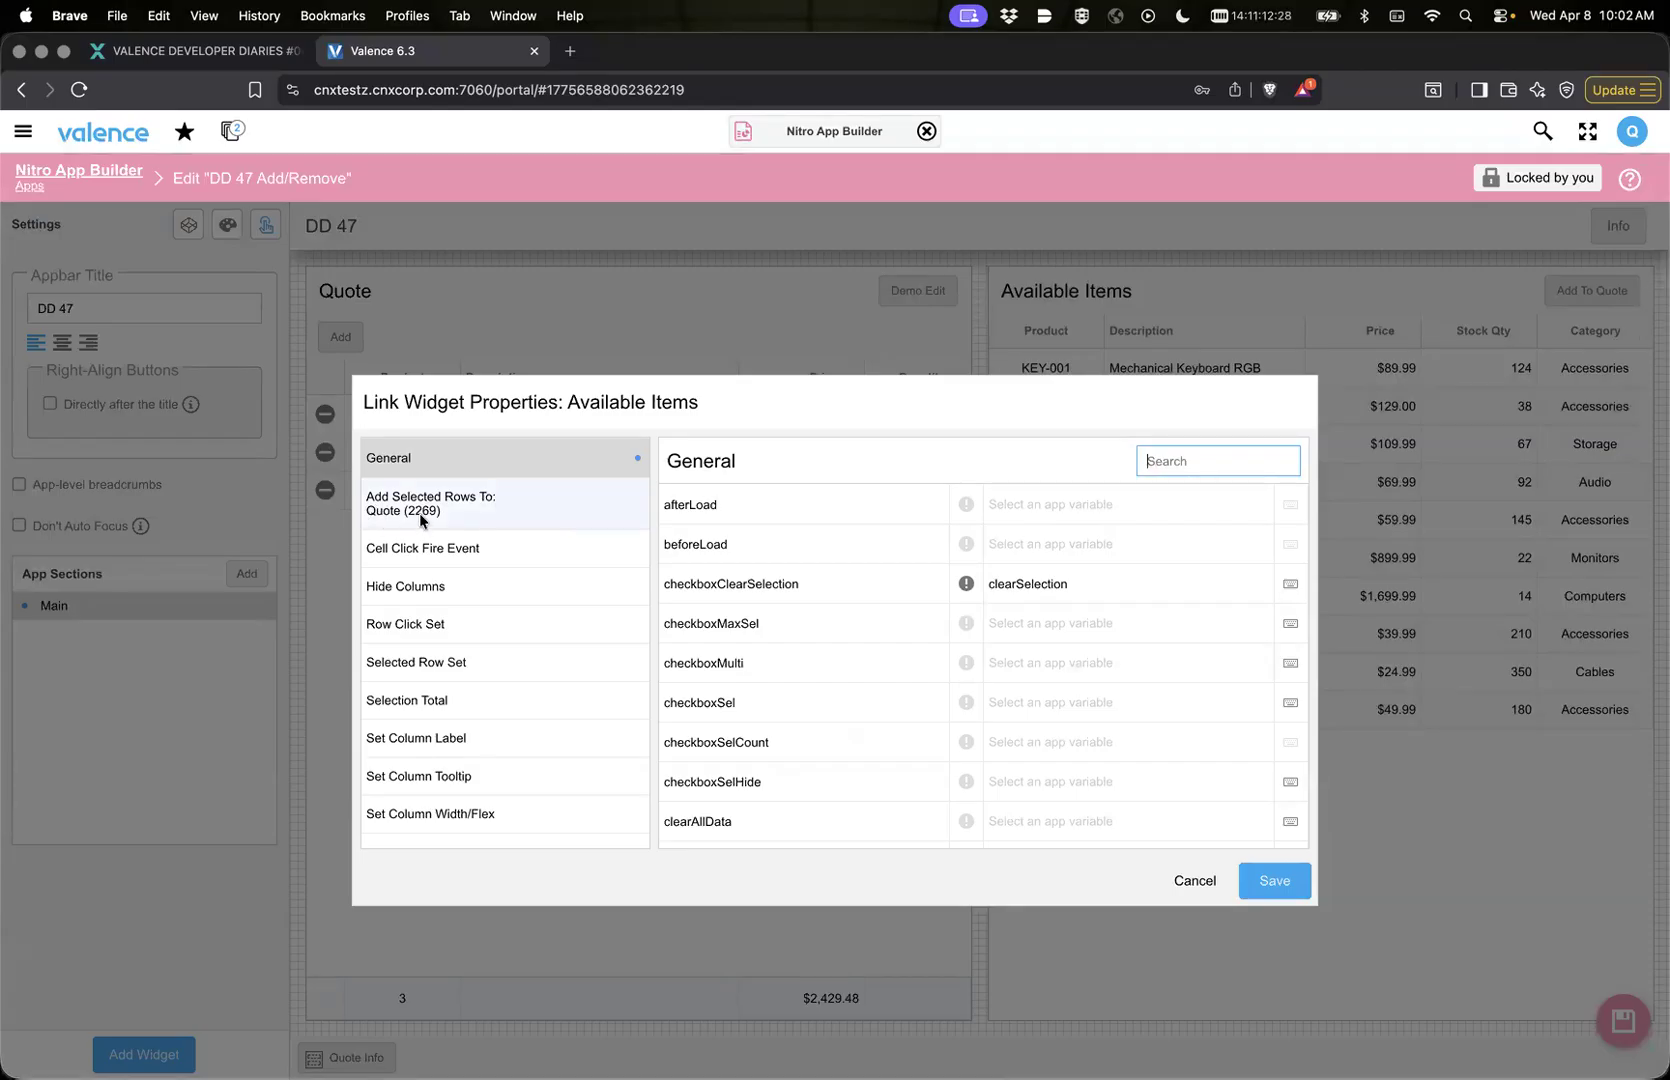
left_click(521, 506)
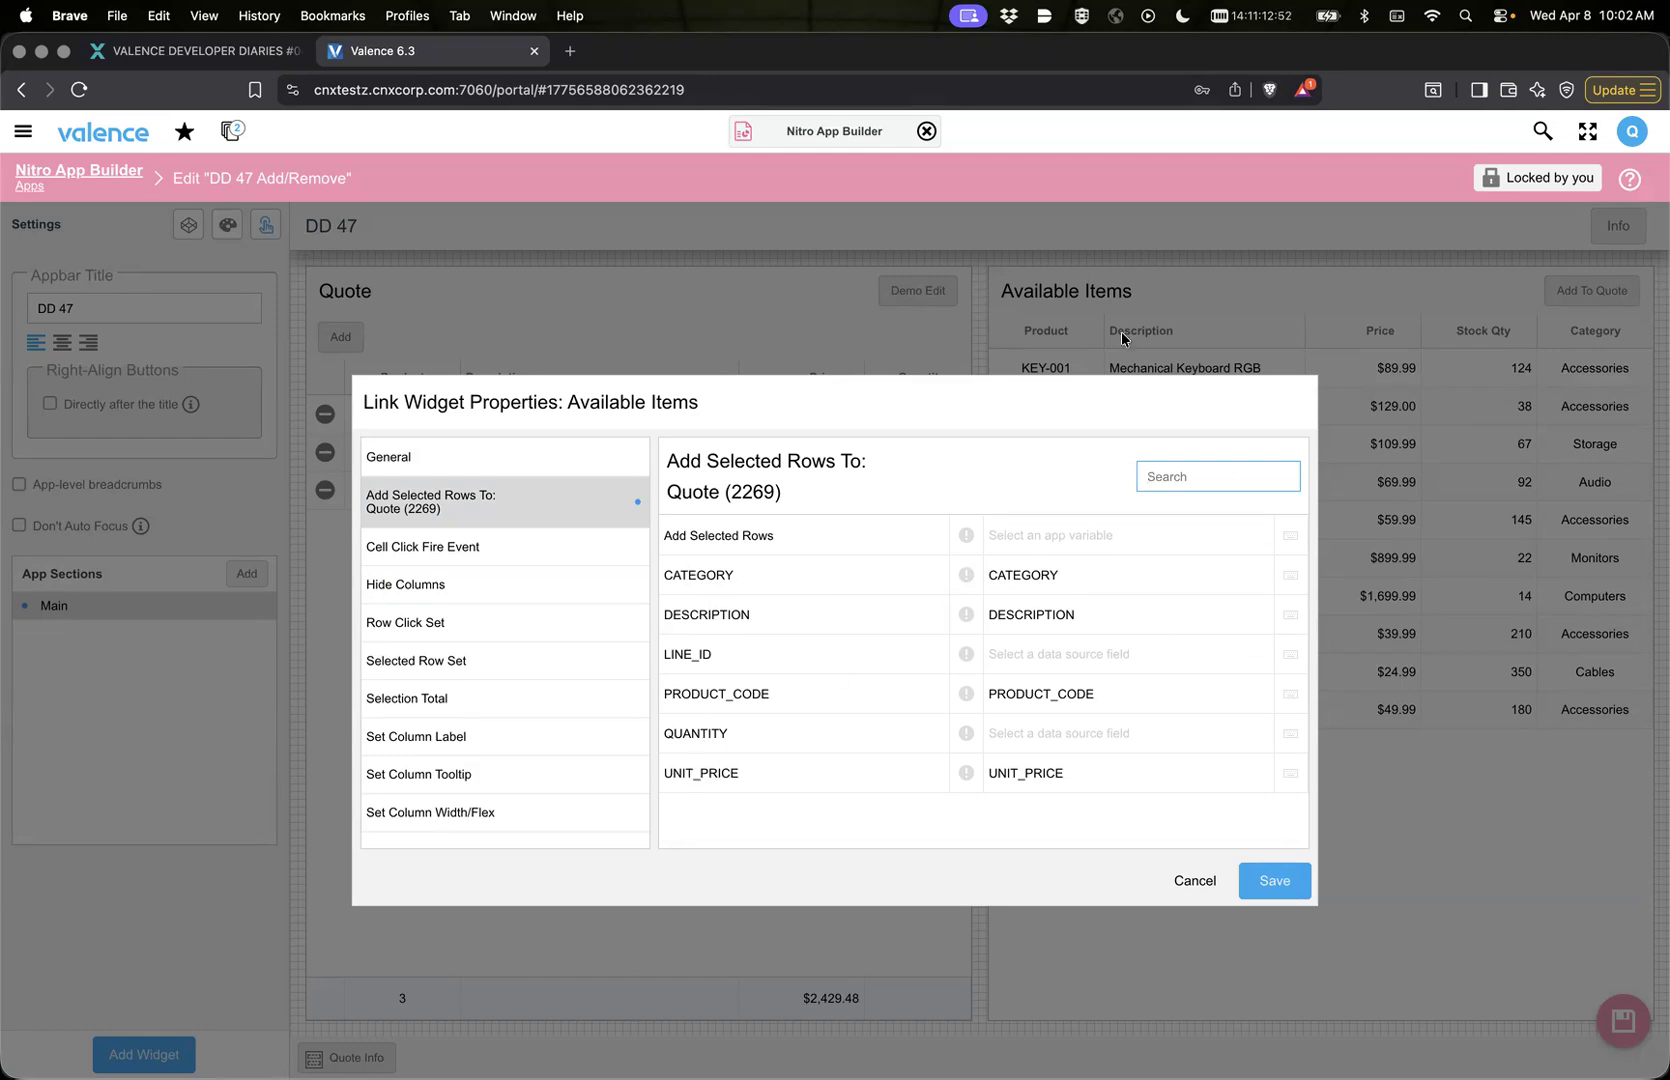
left_click(1032, 575)
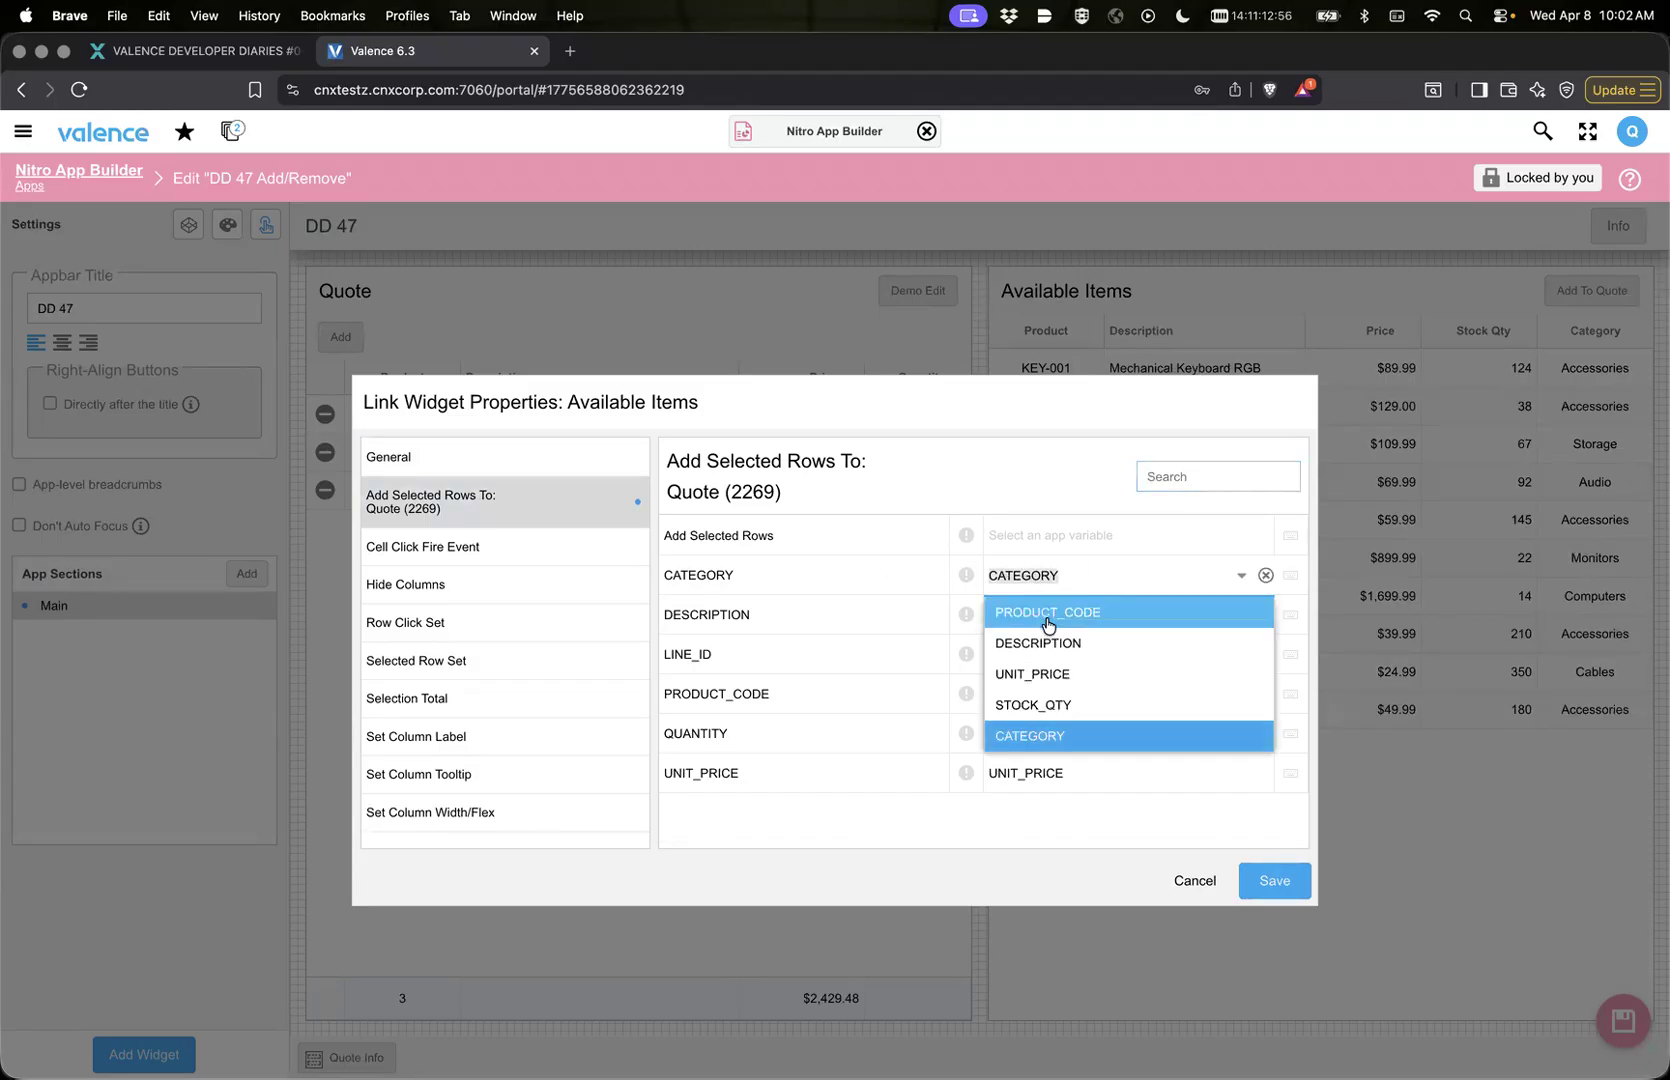
left_click(863, 853)
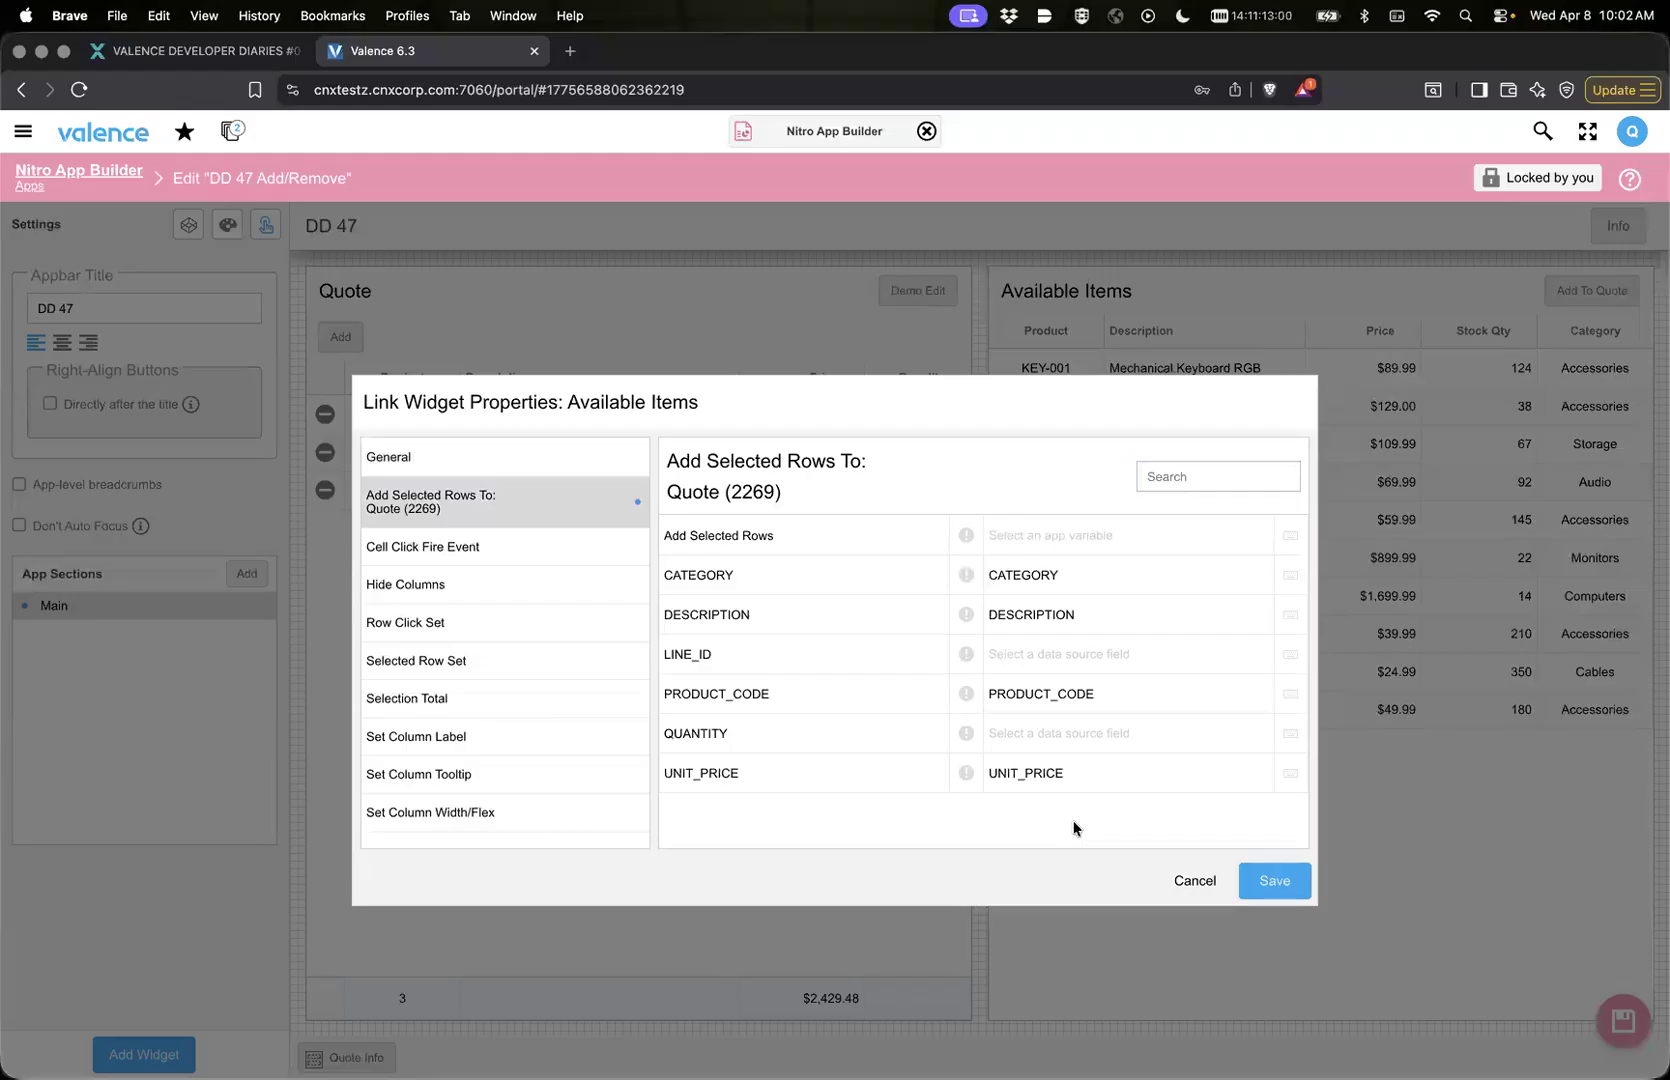
left_click(1039, 576)
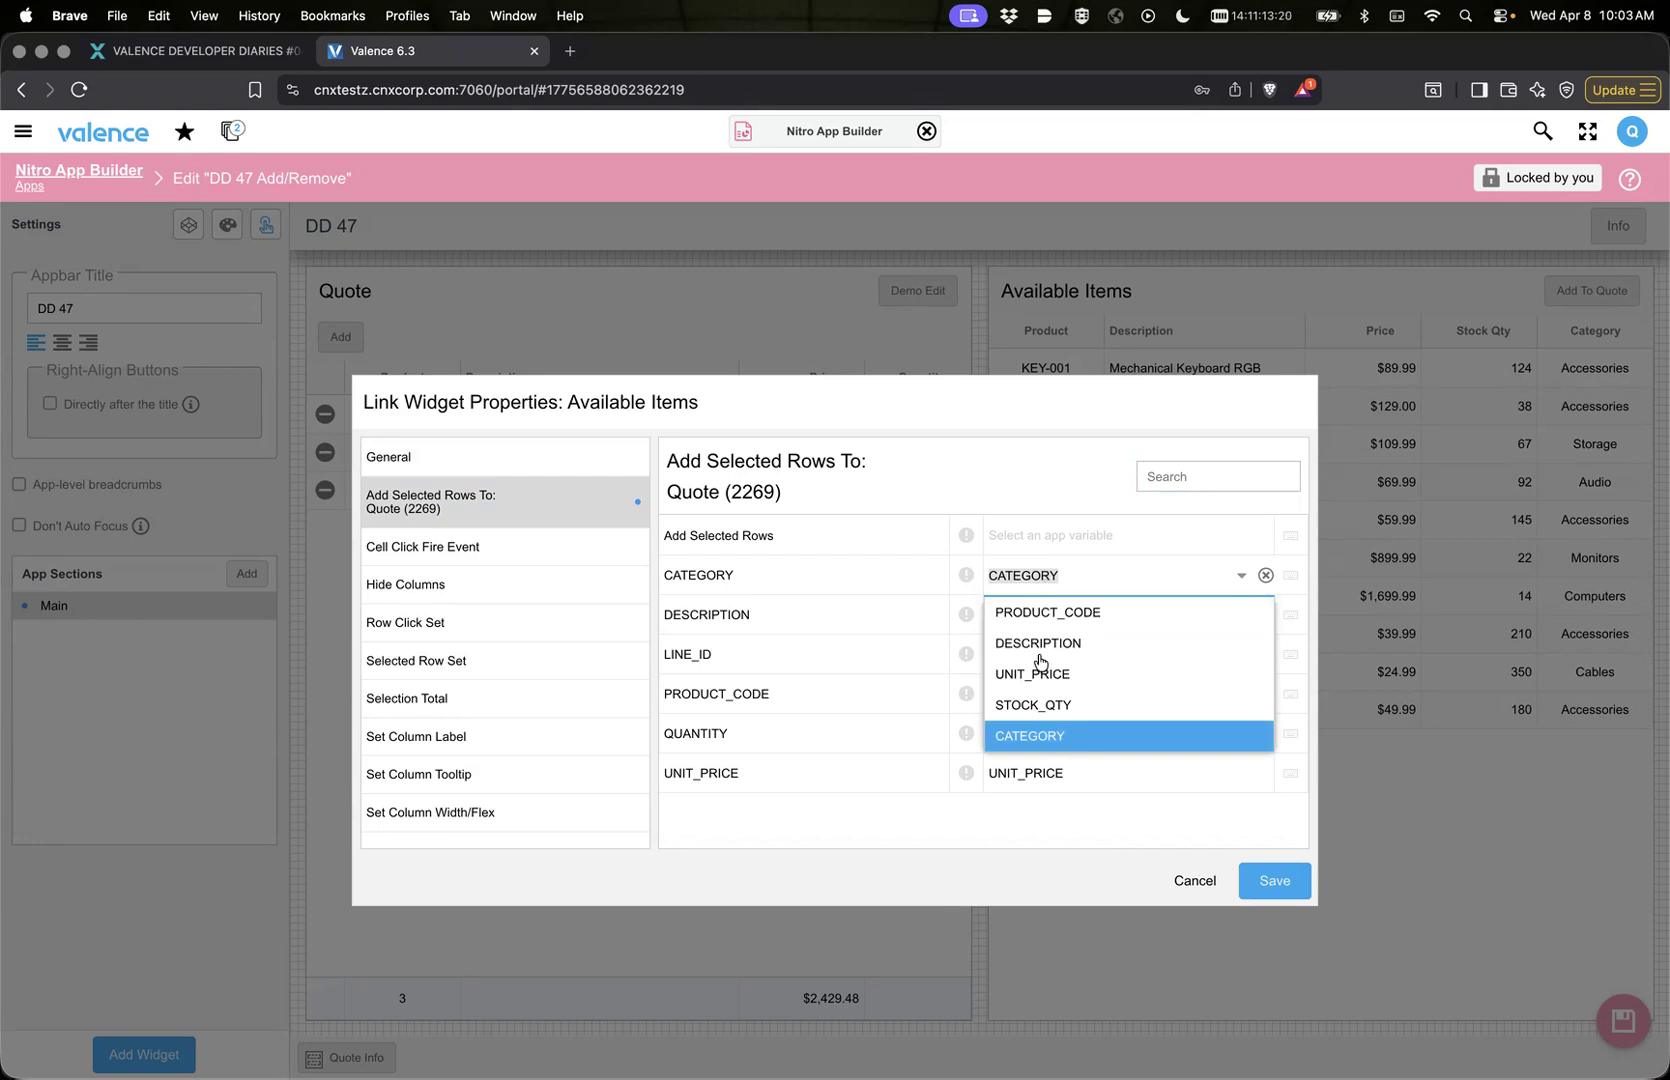
left_click(842, 845)
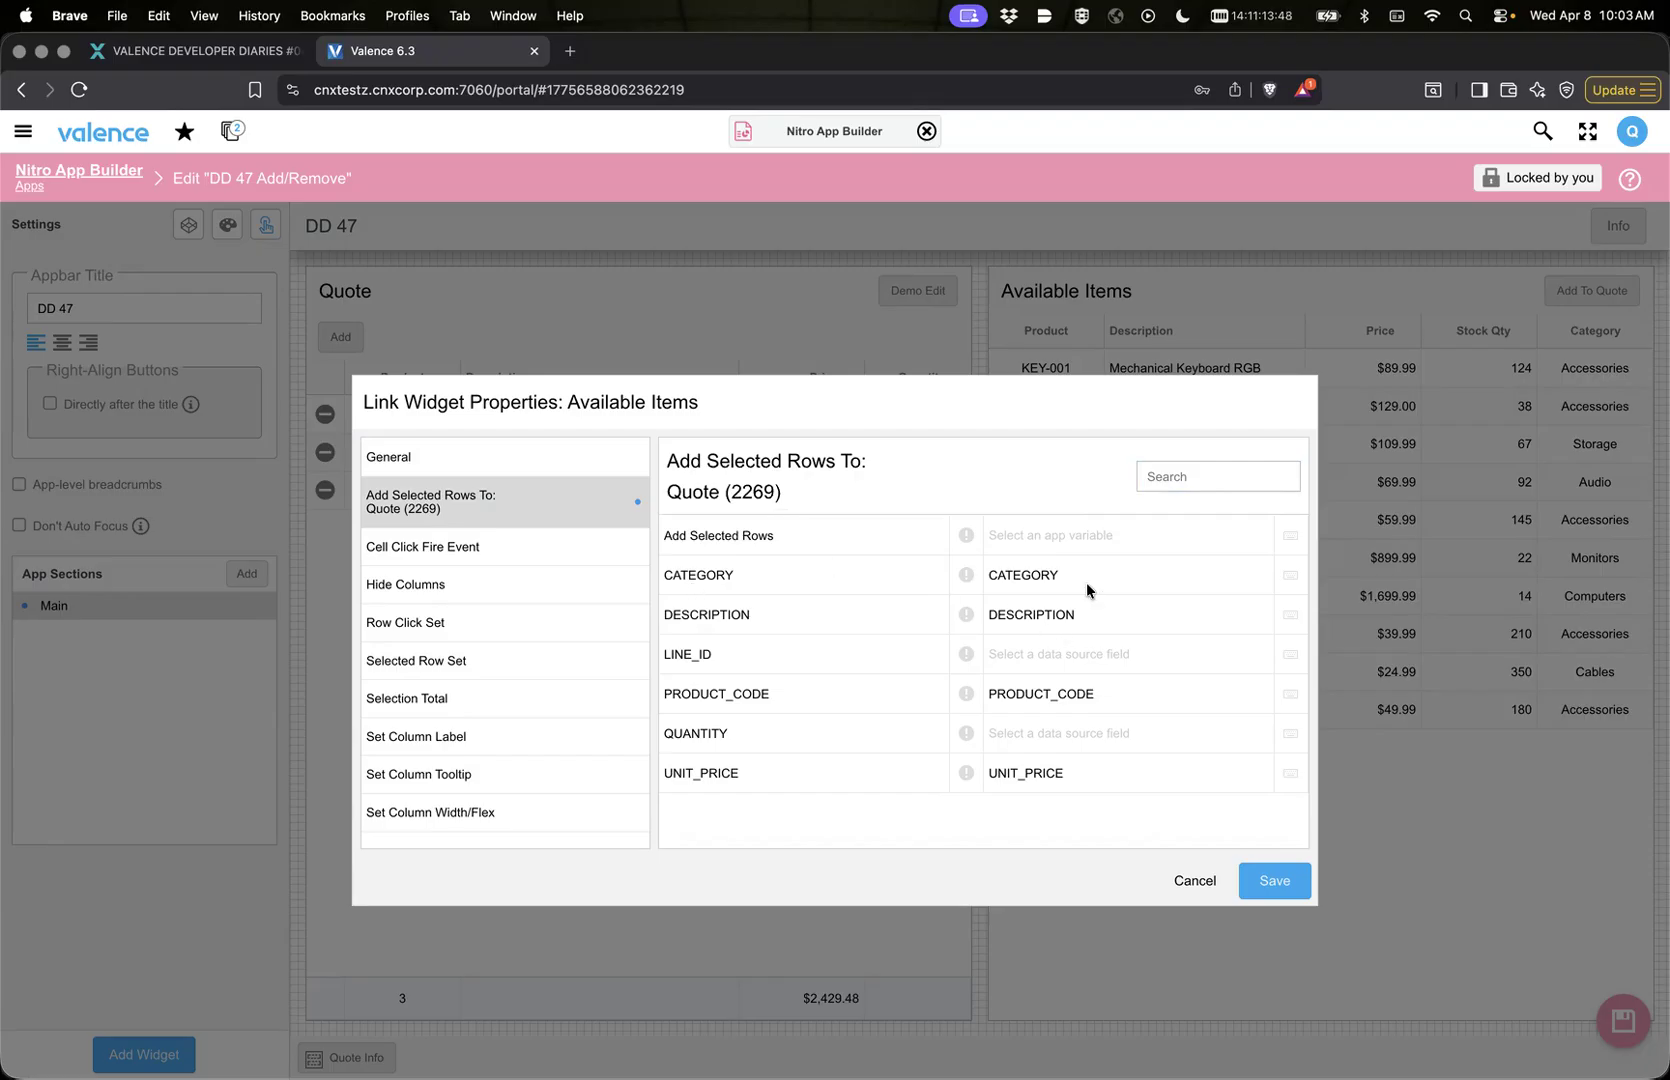
Step: Assign the addItems app variable to the Add Selected Rows property for Quote and save the link properties
left_click(1042, 538)
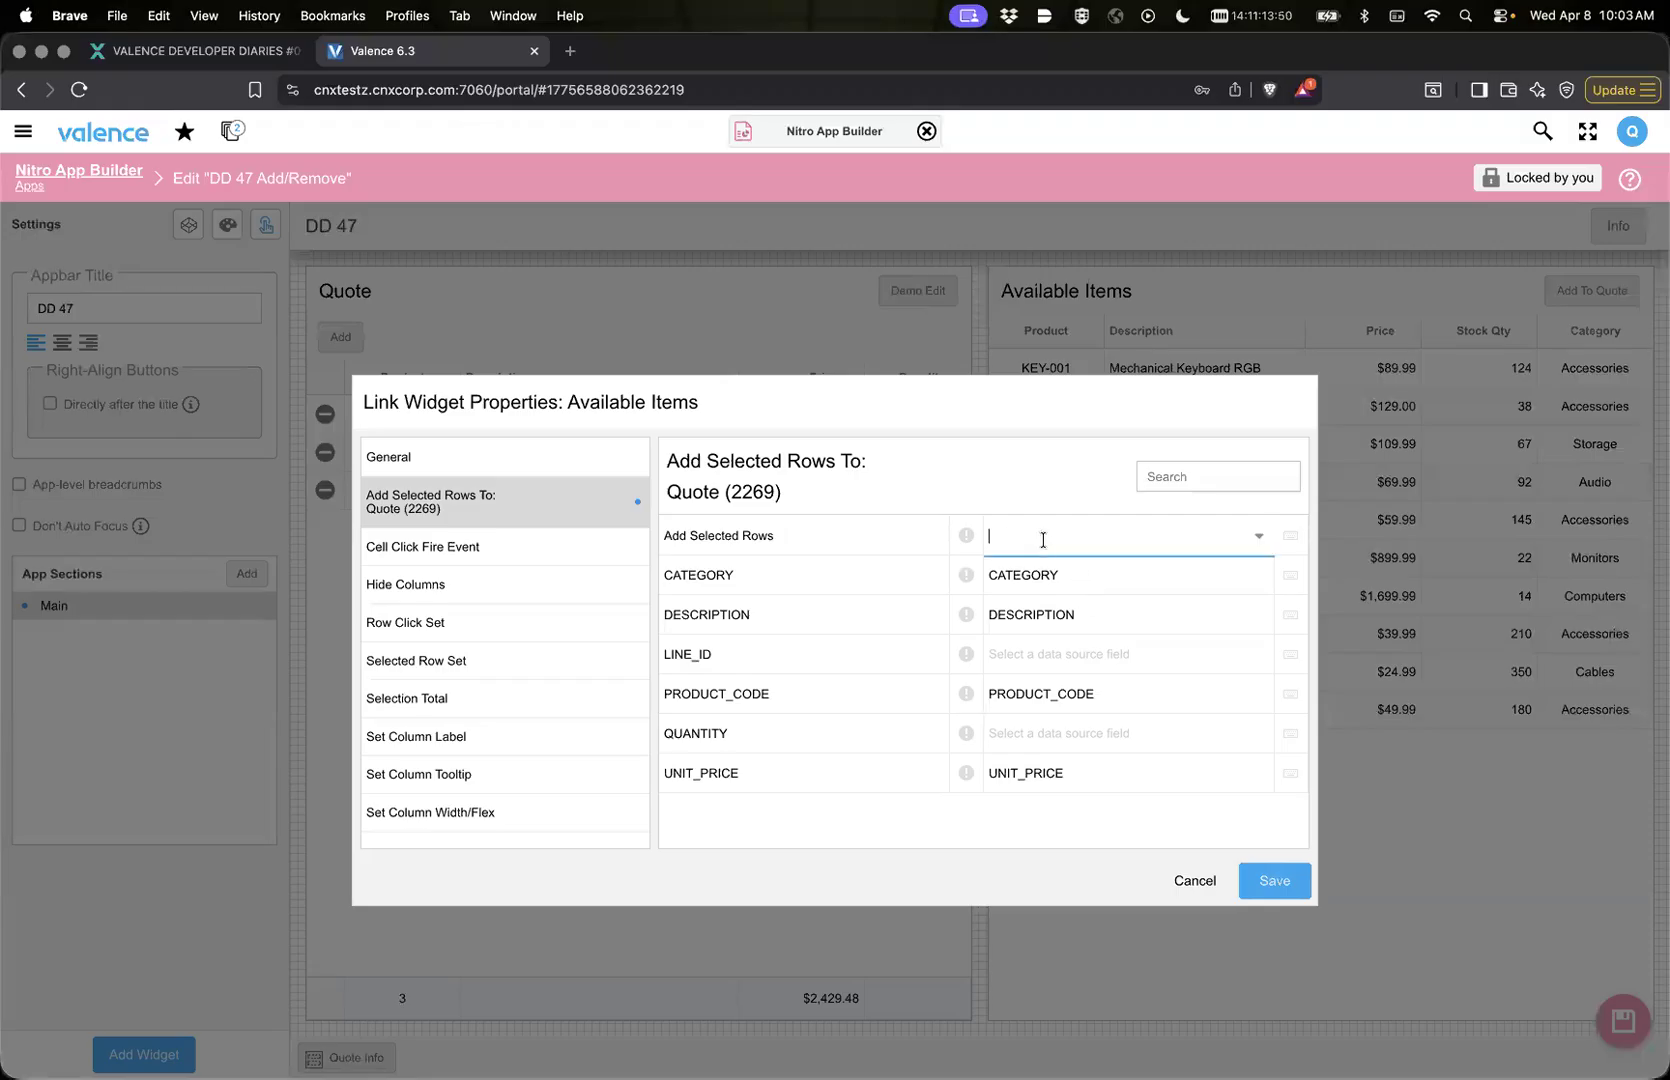
left_click(1260, 540)
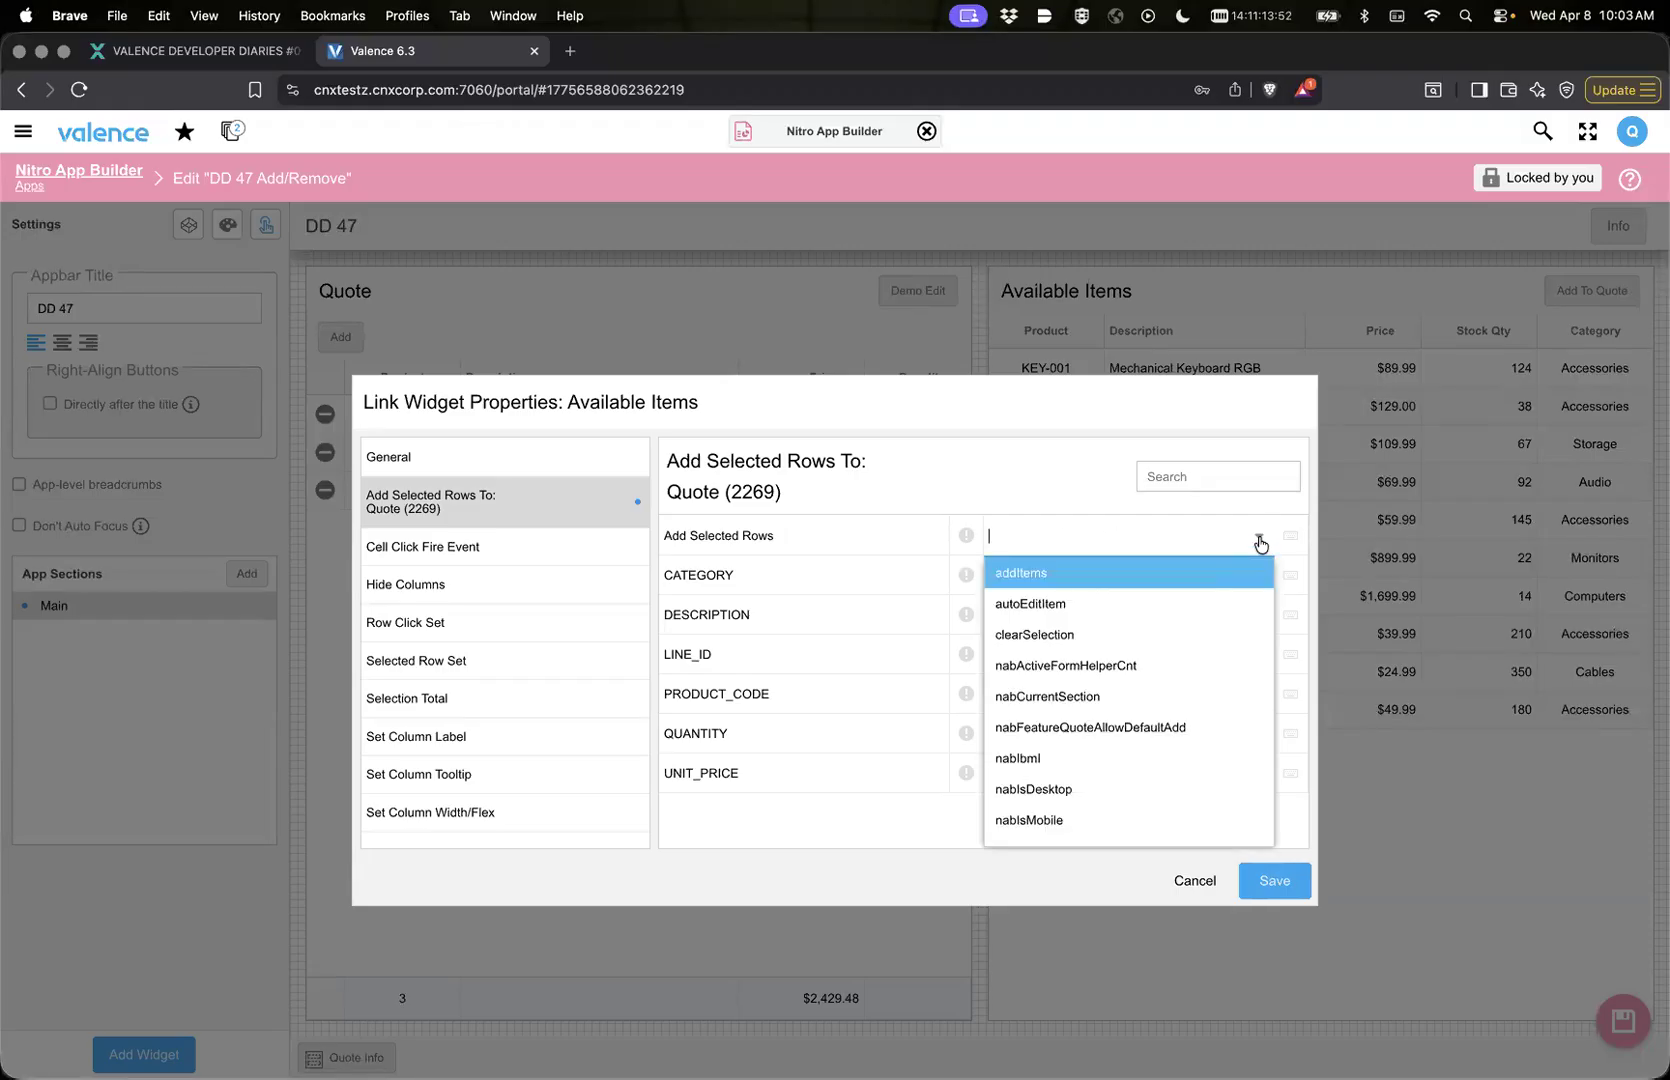
left_click(1137, 574)
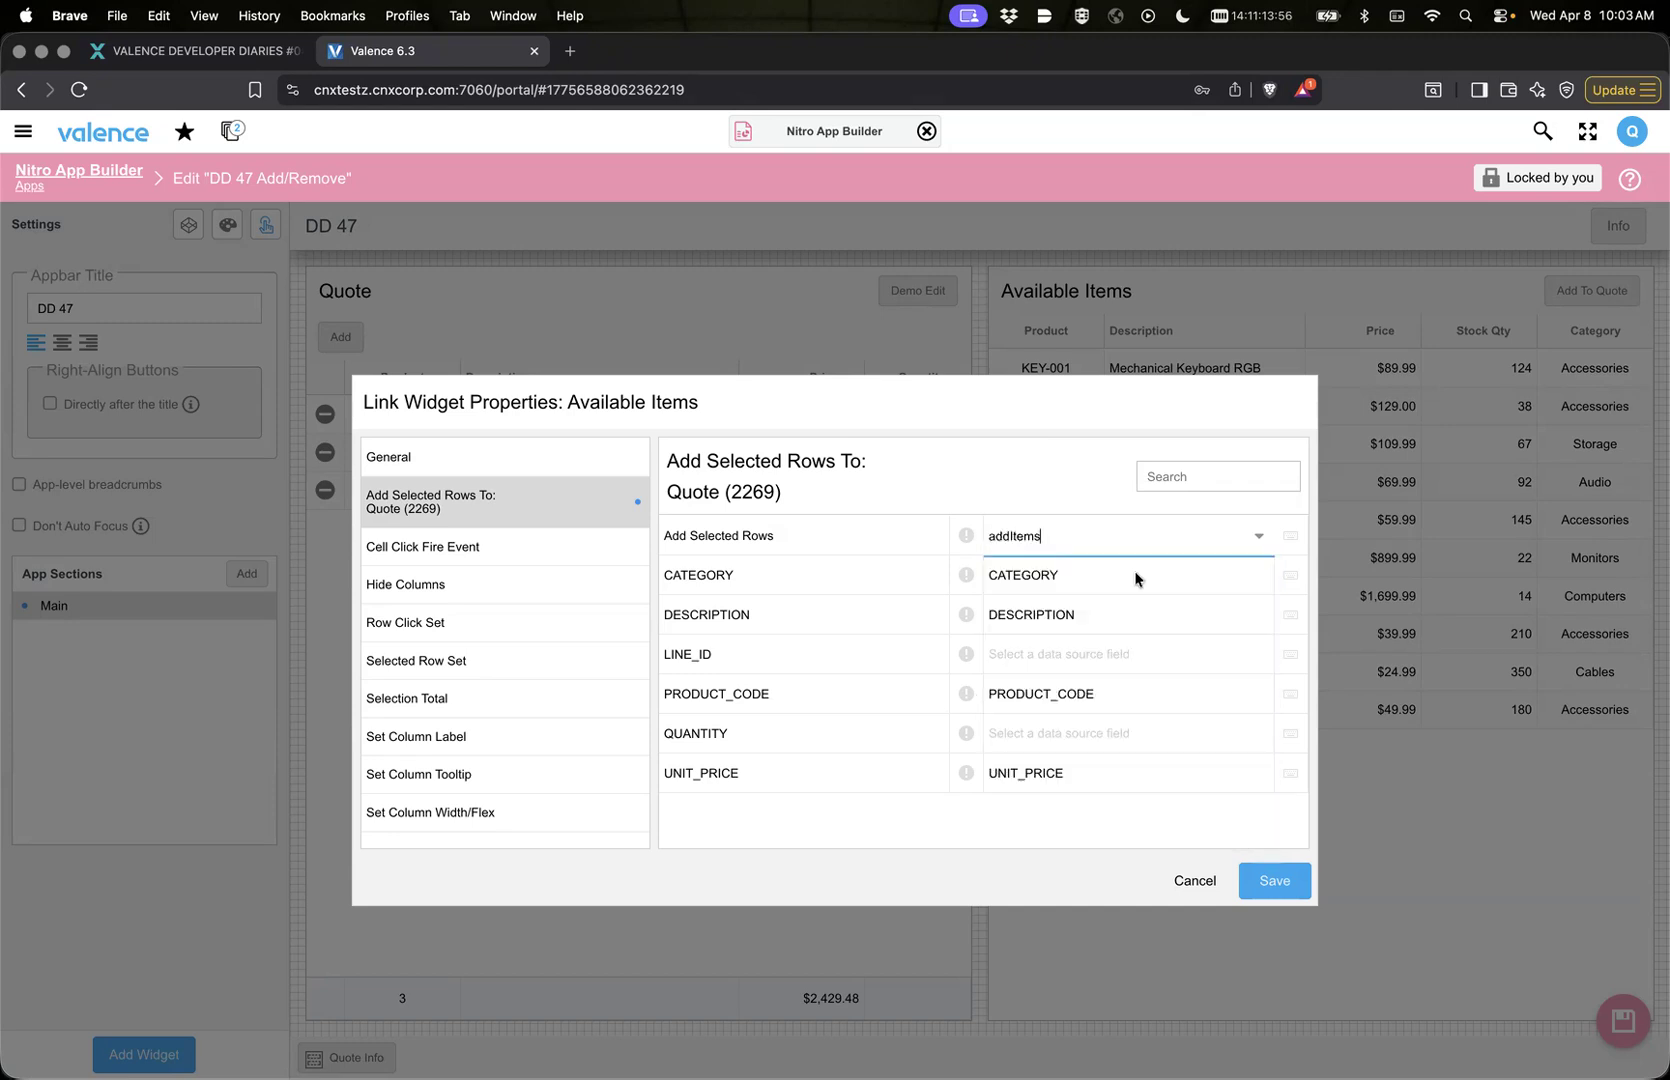
left_click(1264, 882)
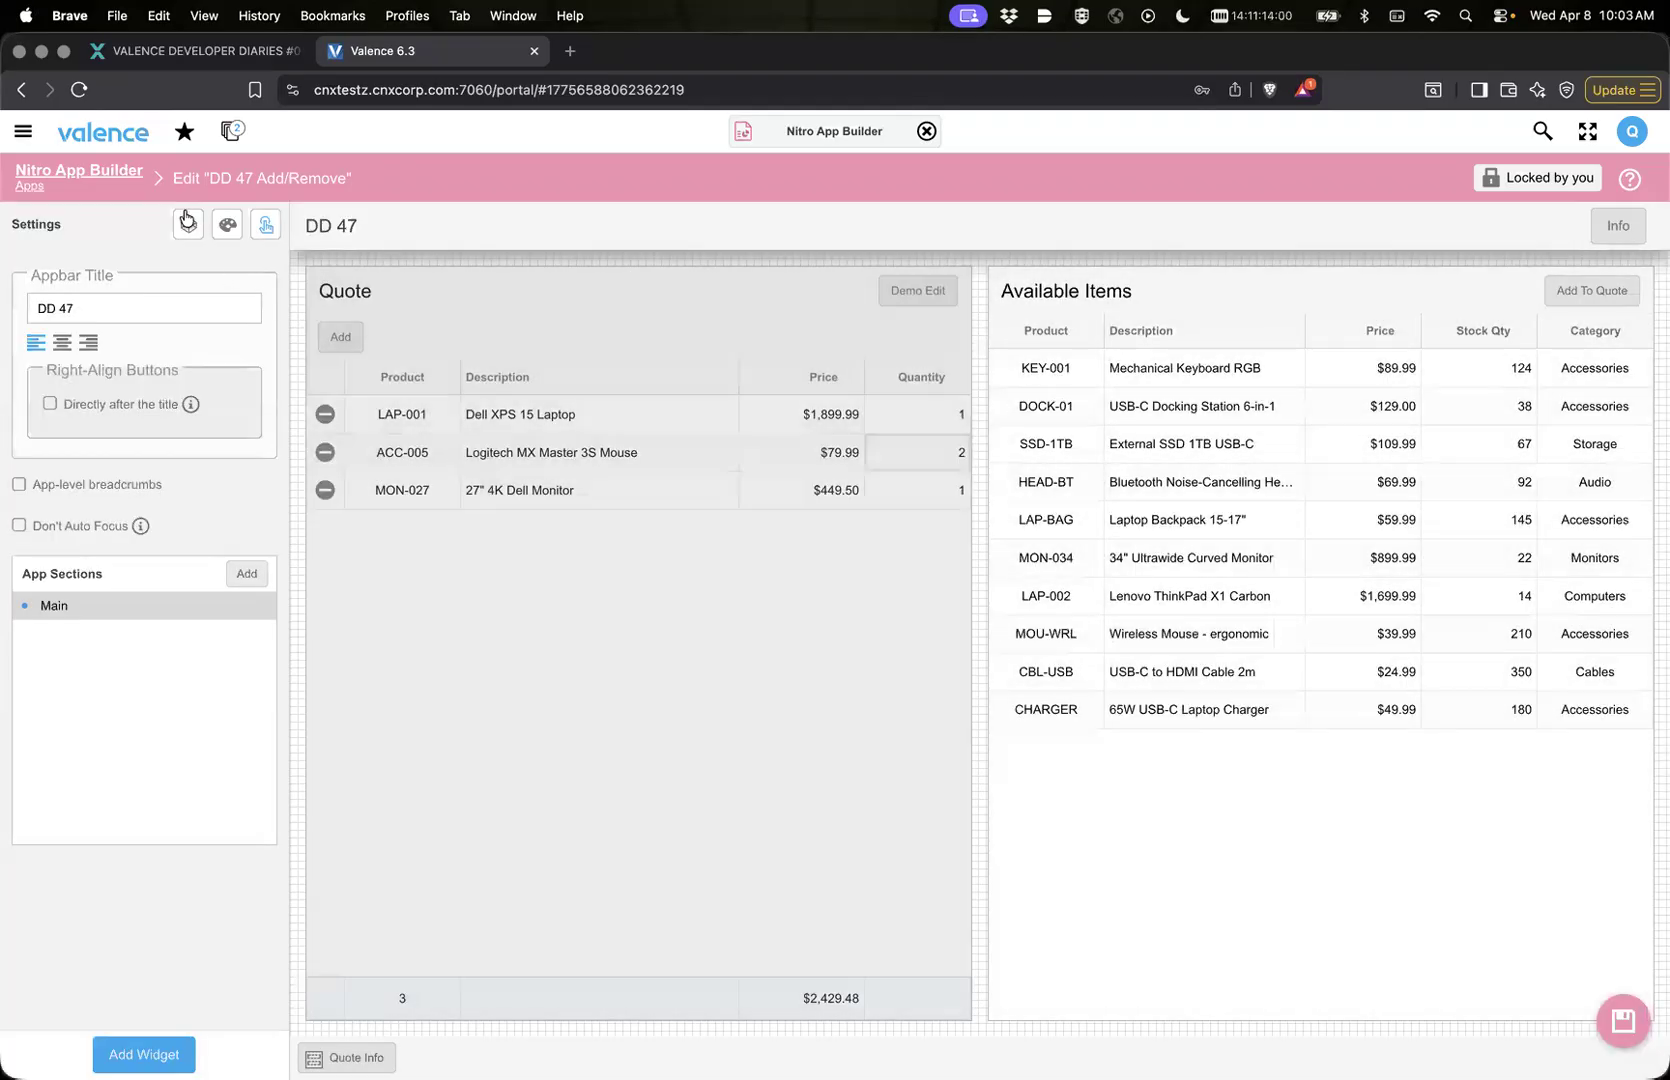
Step: Check where the addItems app variable is used and return to the app layout
left_click(188, 224)
left_click(43, 359)
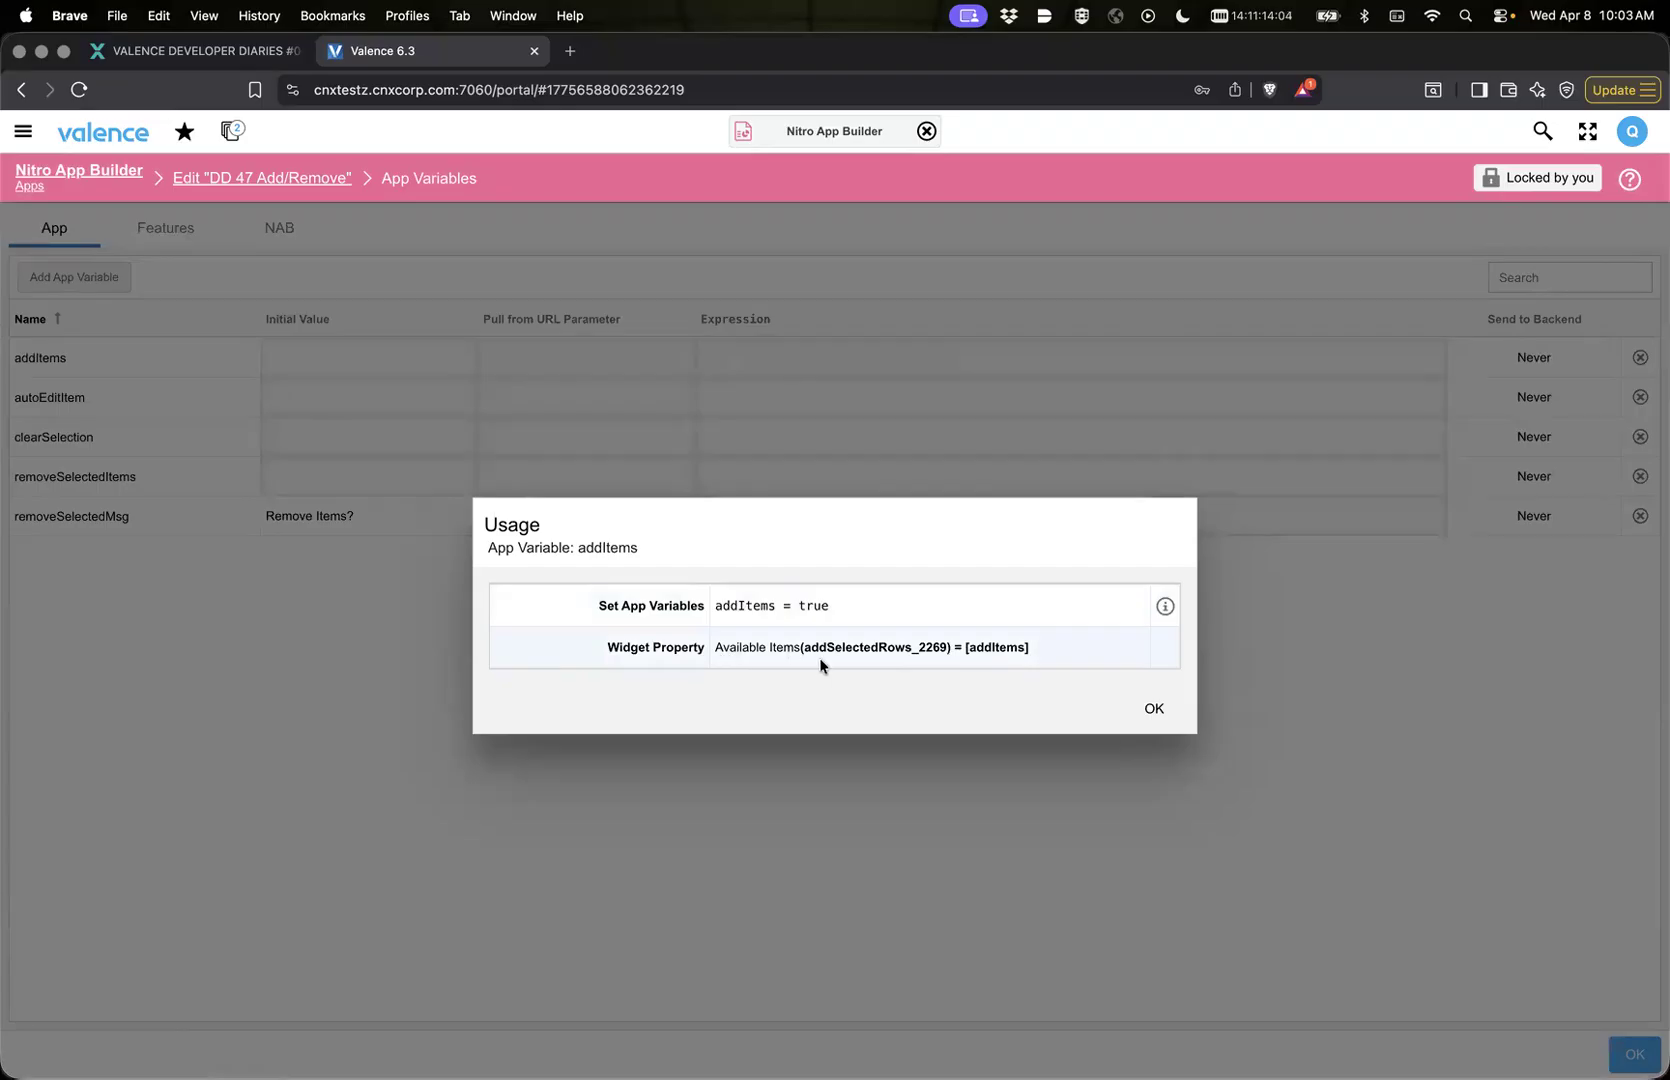
left_click(1152, 711)
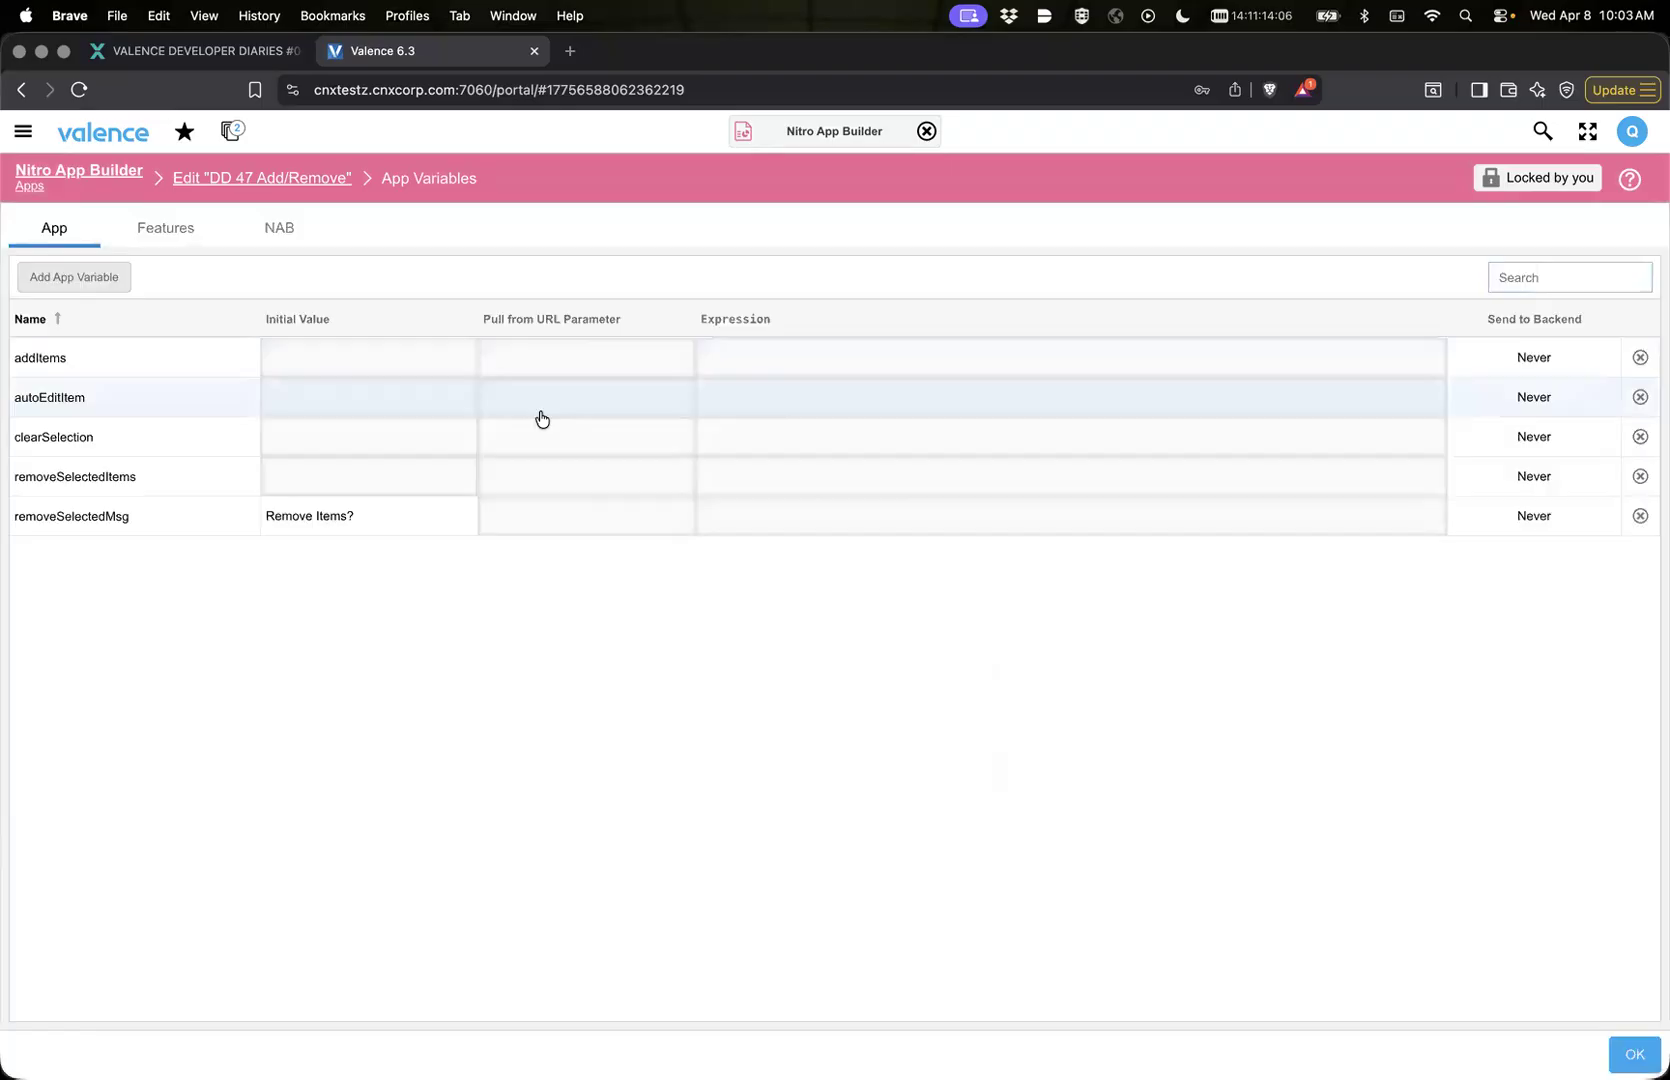
left_click(255, 179)
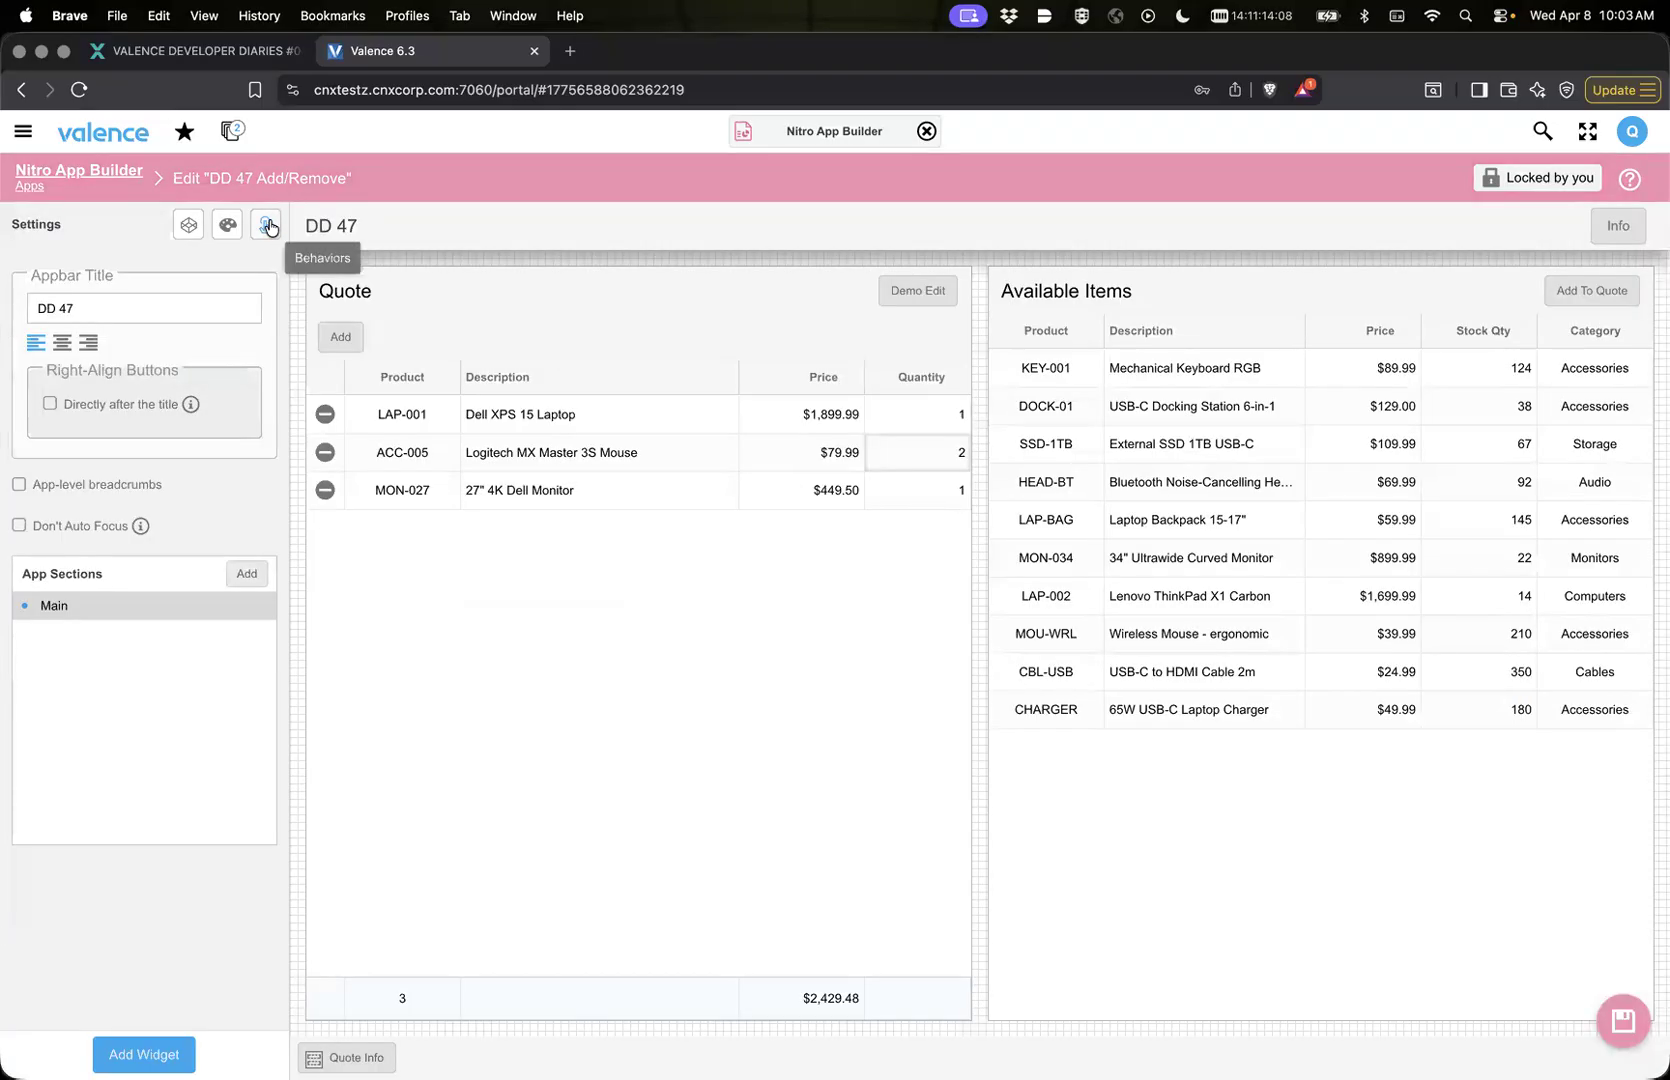
Step: Expand all app behaviors, review the variable set by the addItems event listener, and return to the app layout
left_click(267, 226)
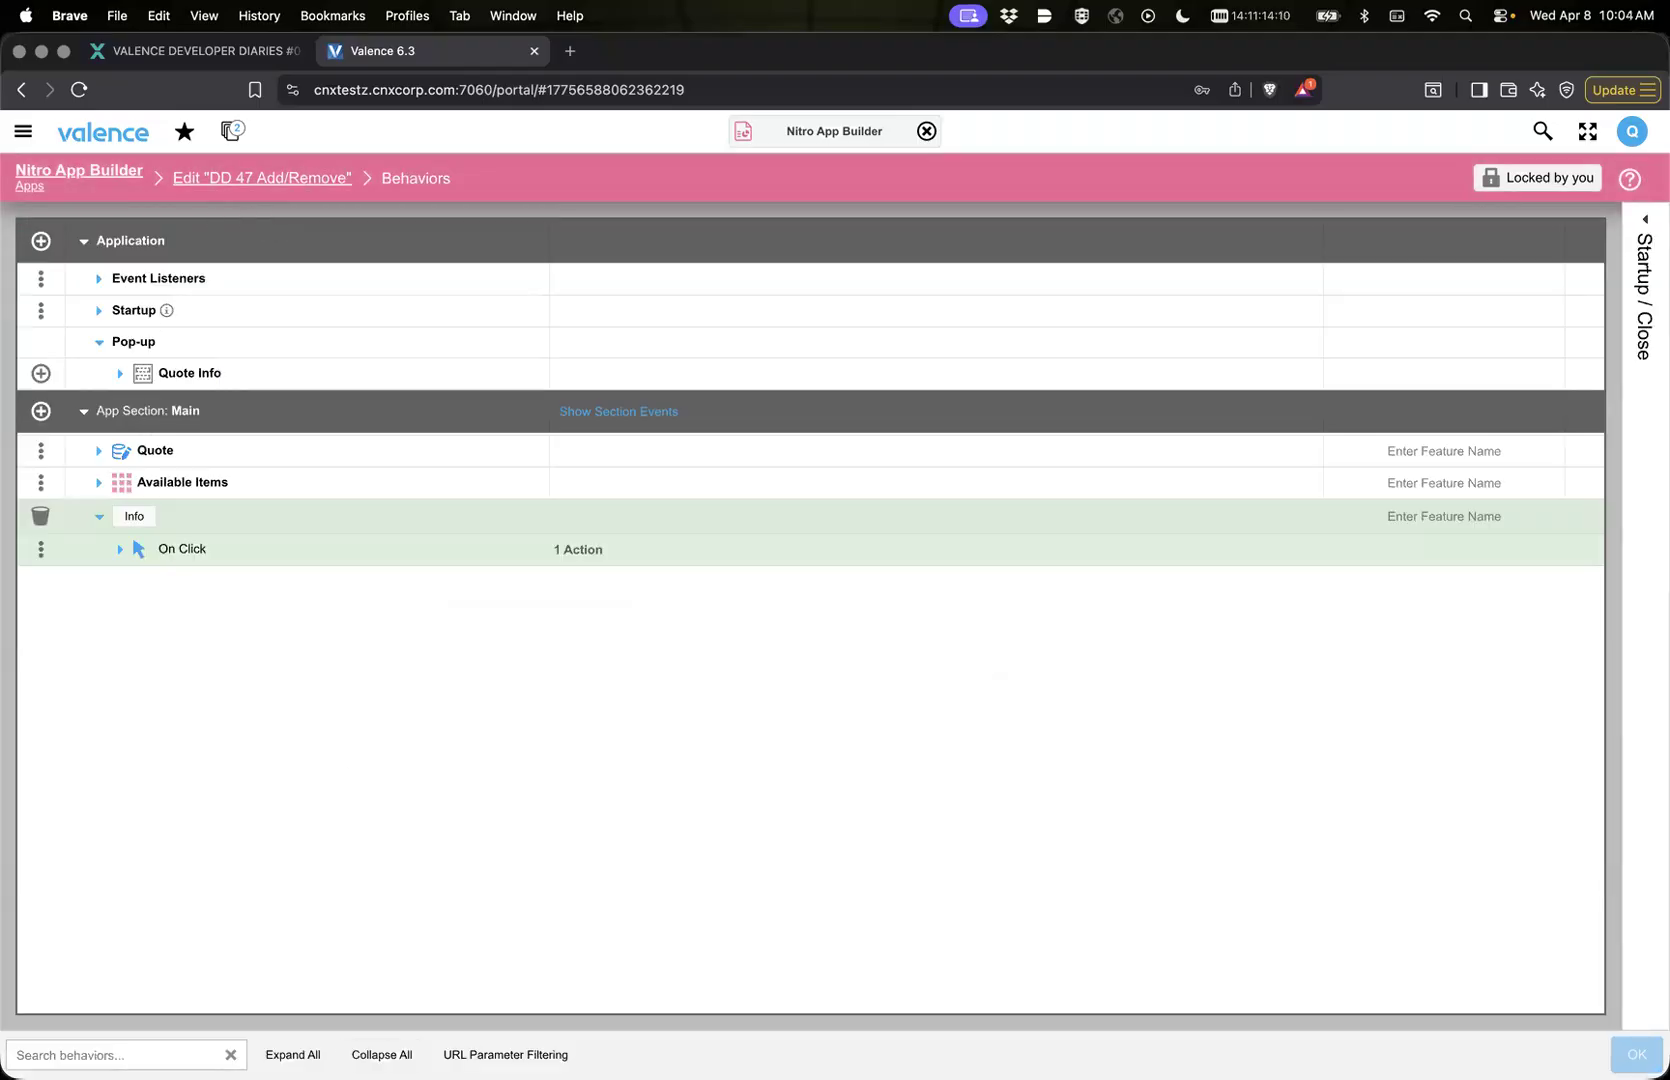
left_click(292, 1054)
scroll(172, 700, "down", 5)
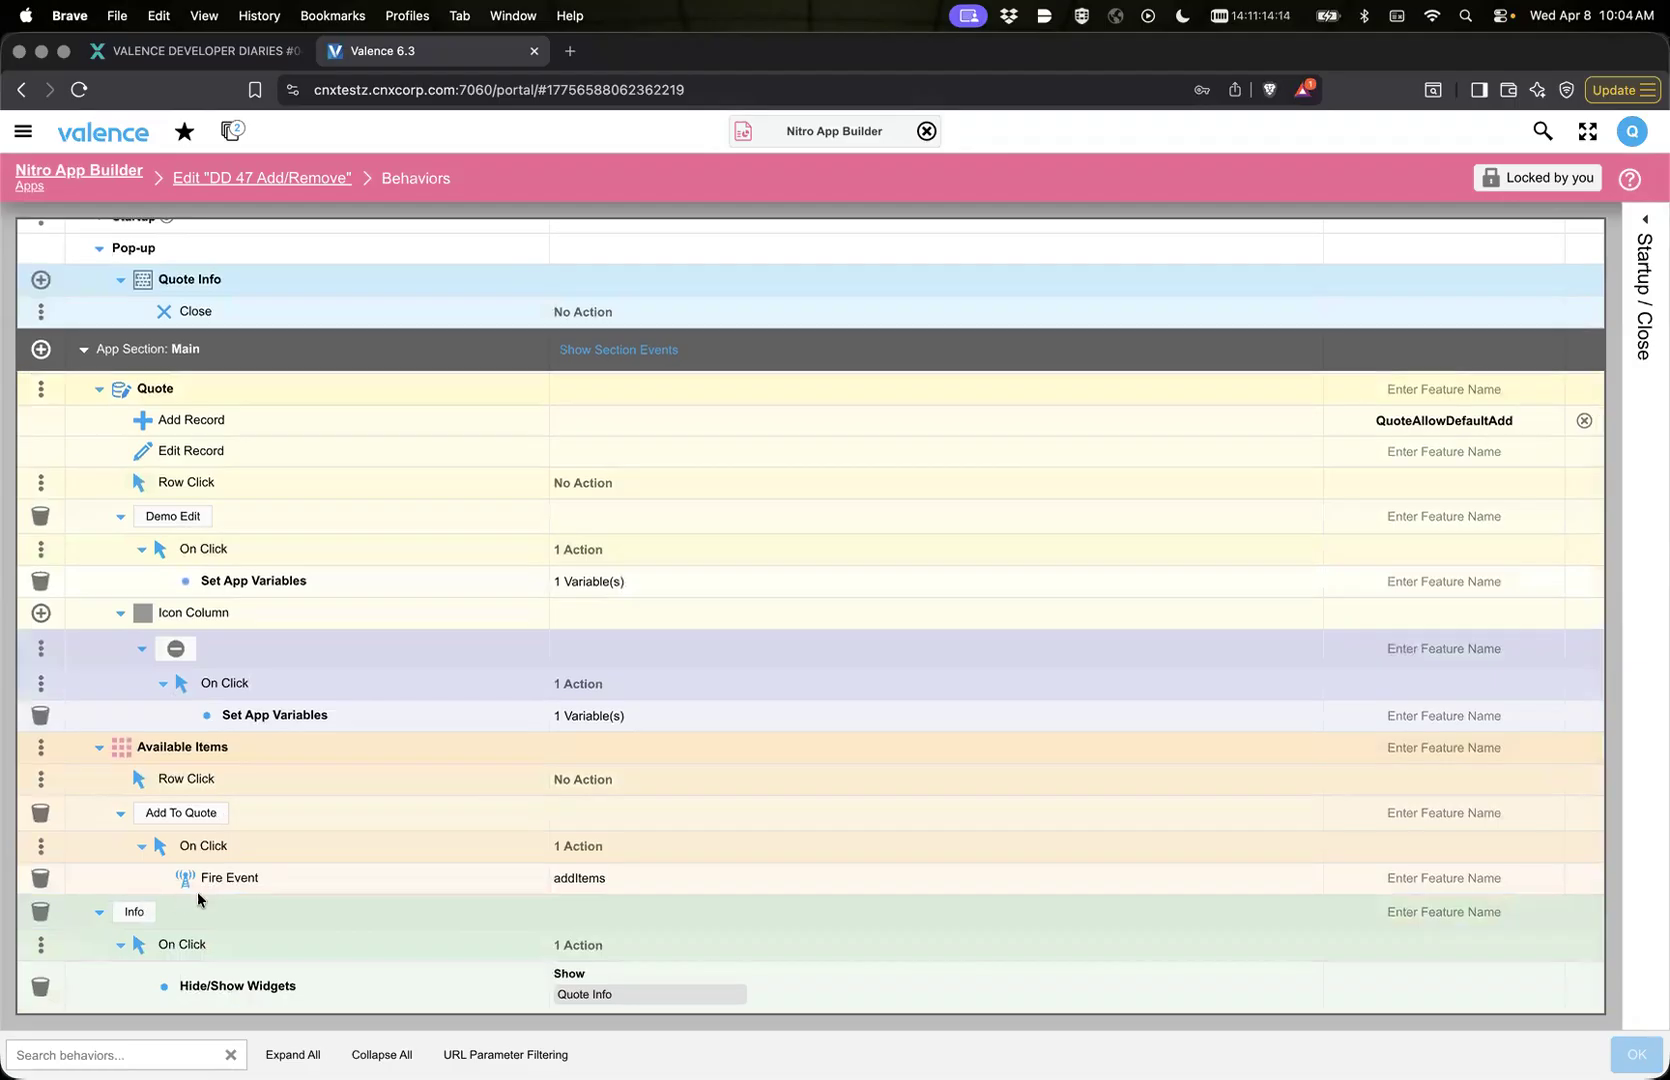
scroll(381, 877, "up", 5)
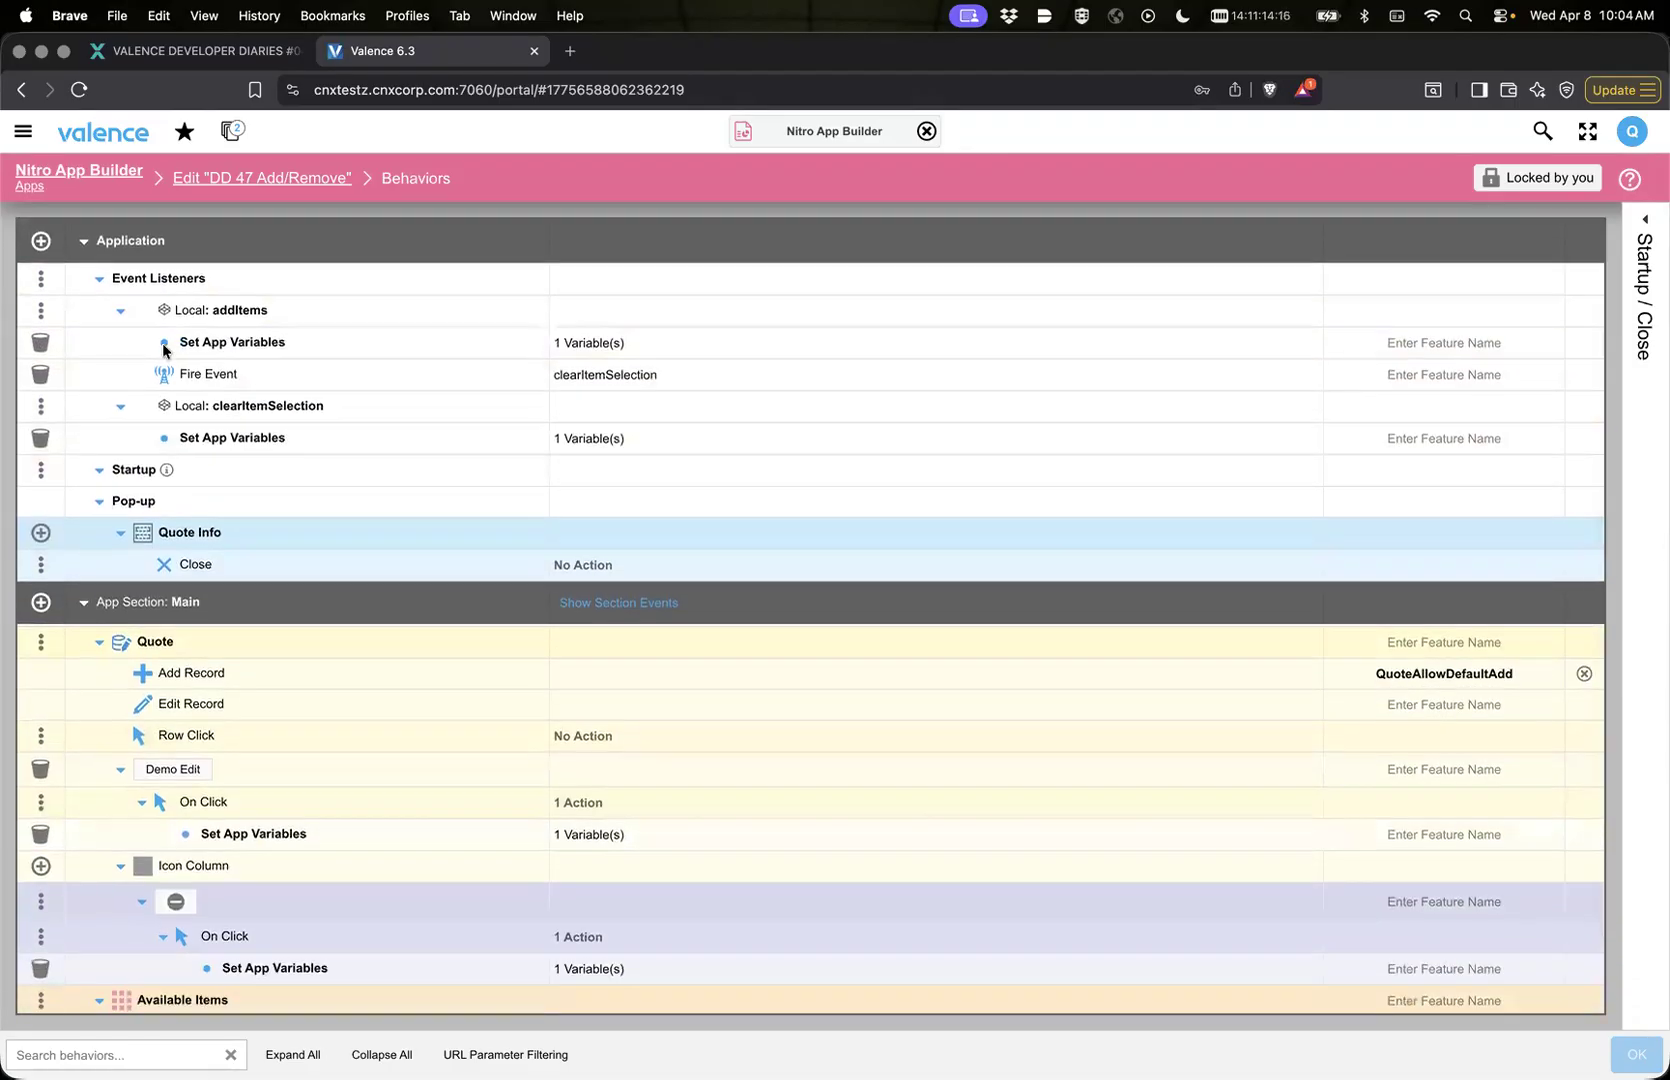
left_click(170, 347)
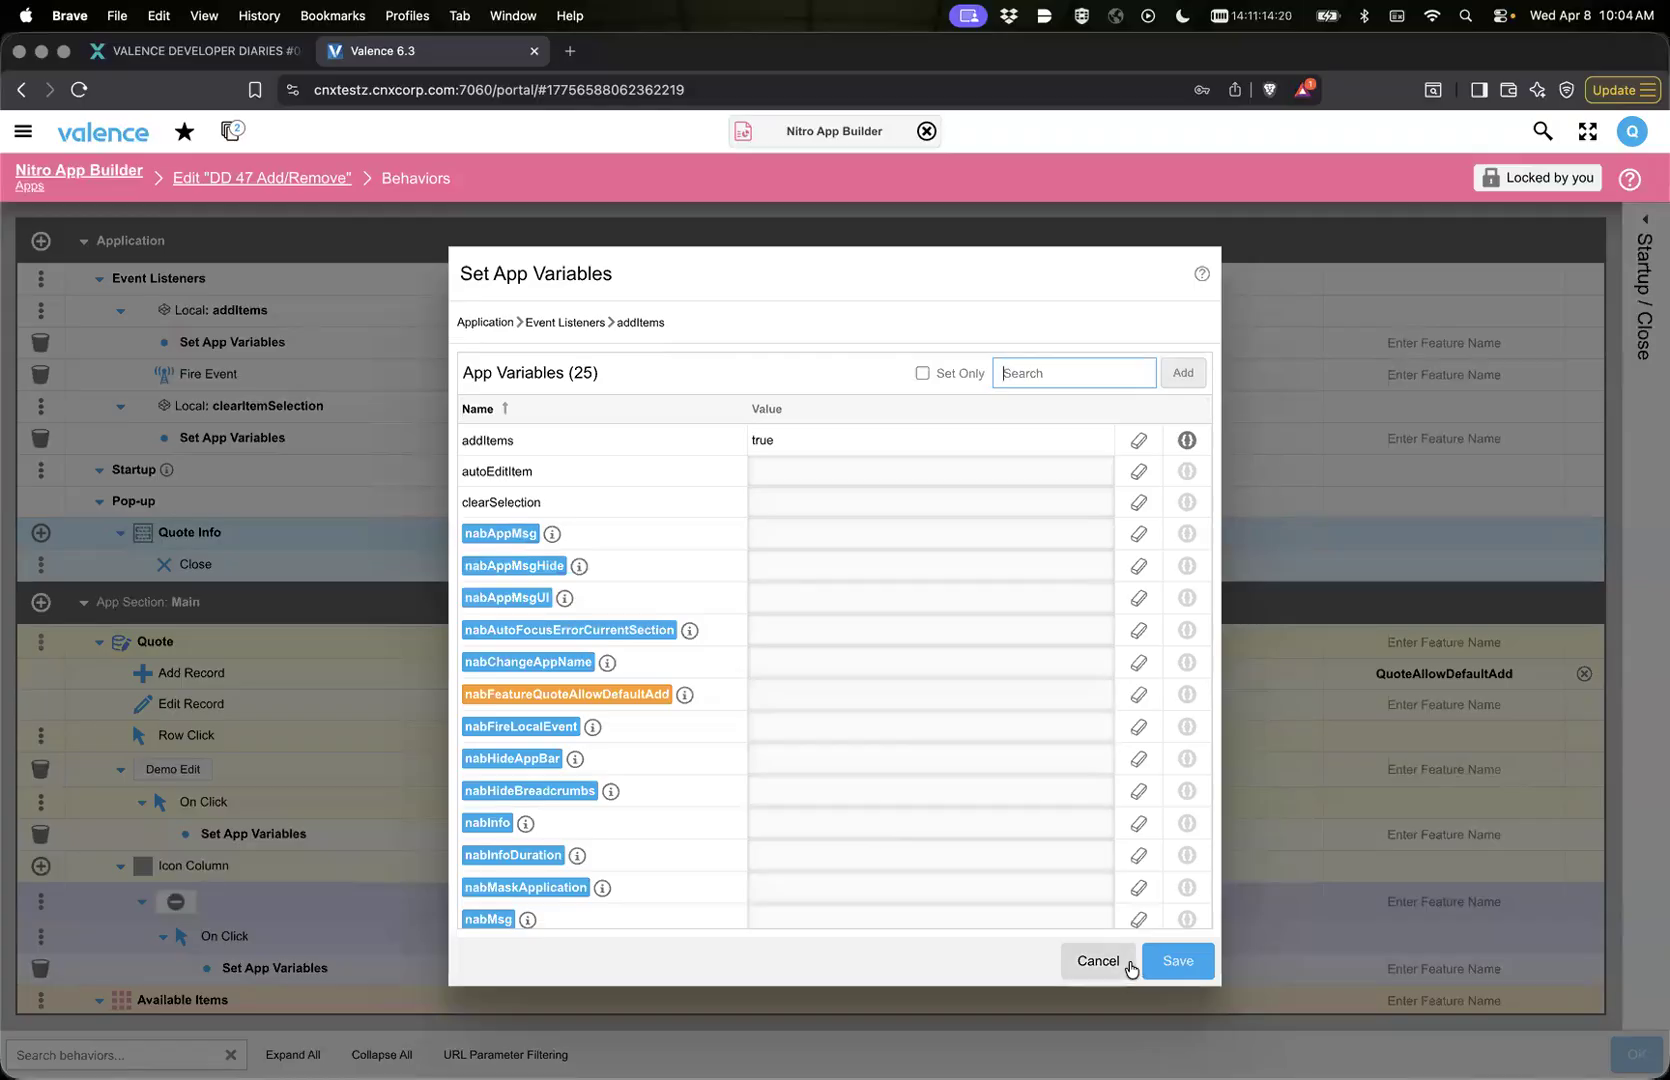
left_click(1170, 961)
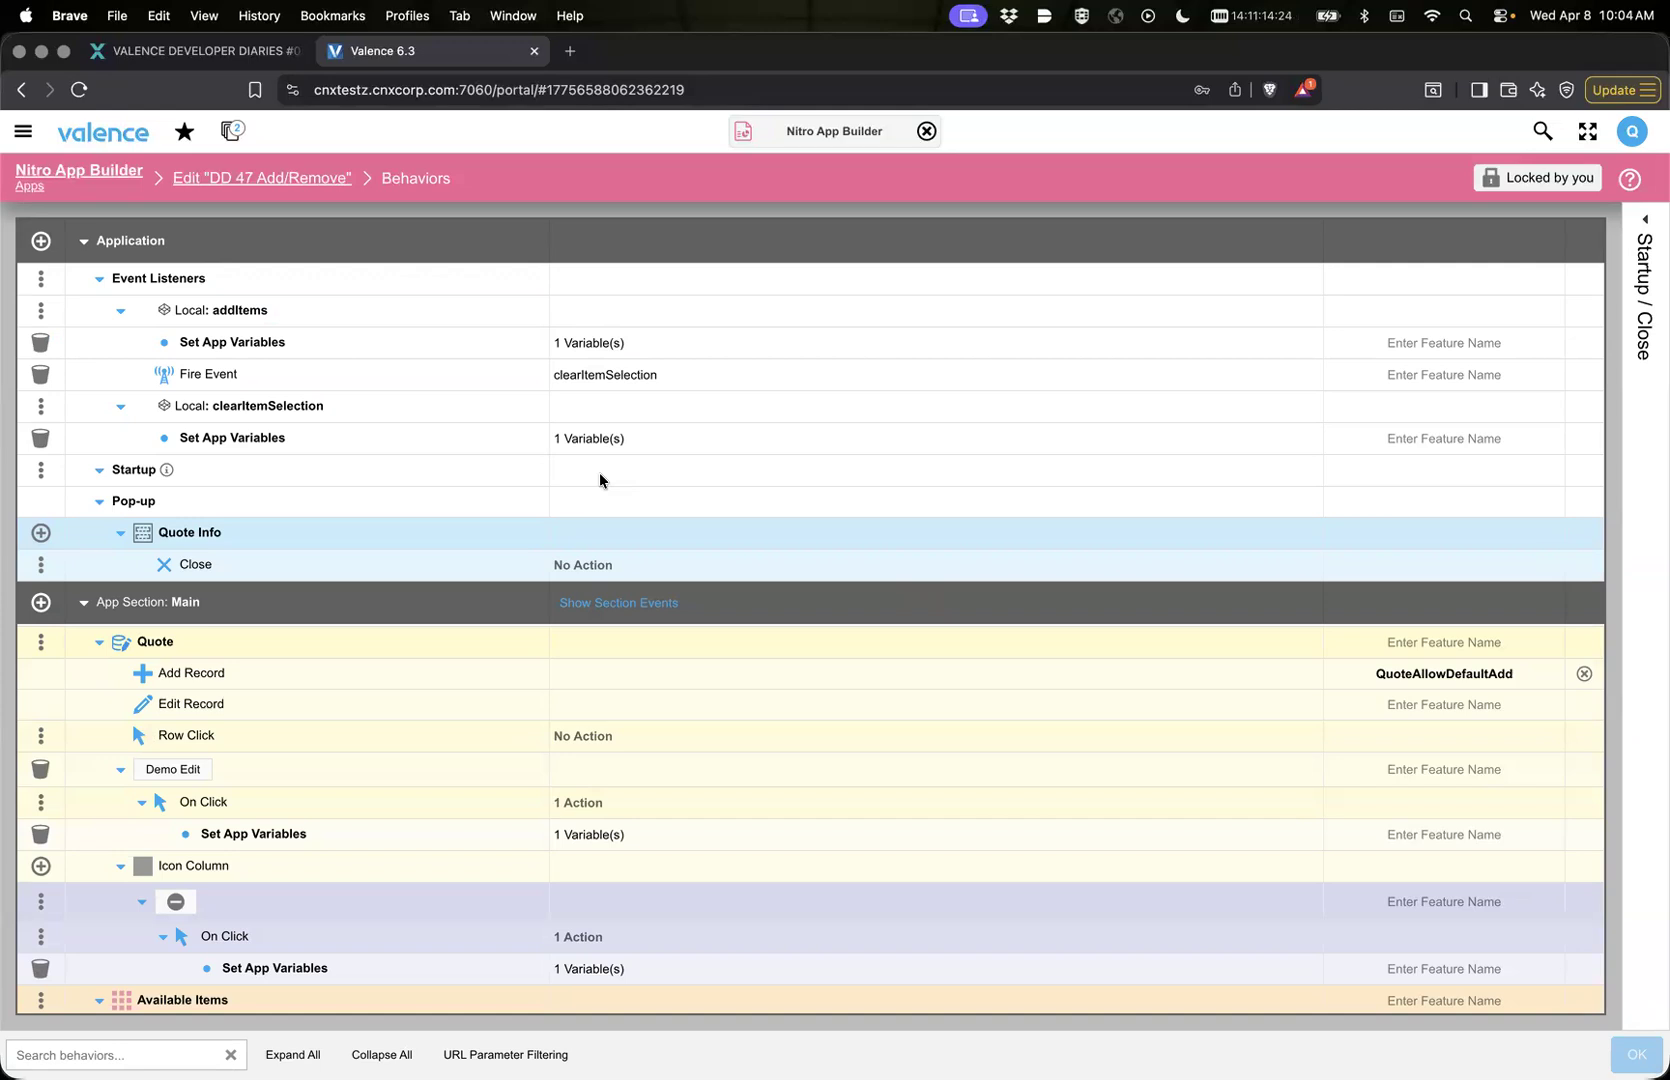
left_click(300, 180)
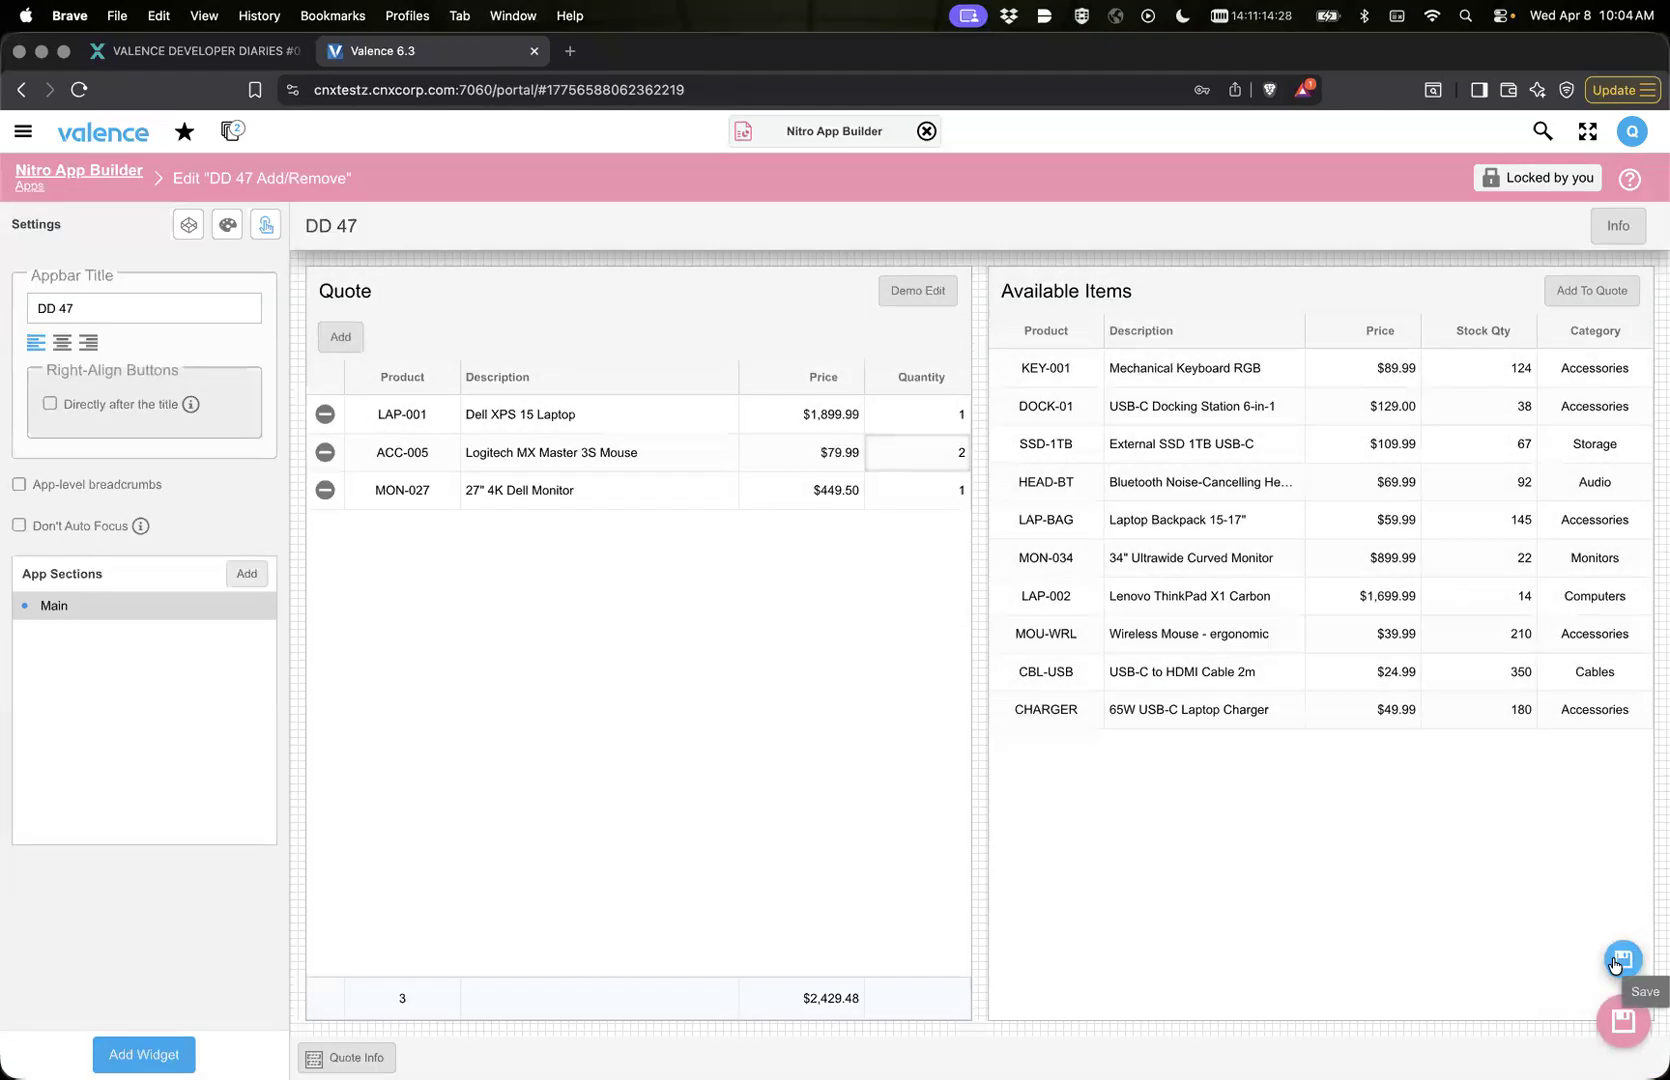
Step: Save the app changes, switch to the running DD 47 Add/Remove app, and reload its frame
left_click(1616, 1005)
left_click(232, 131)
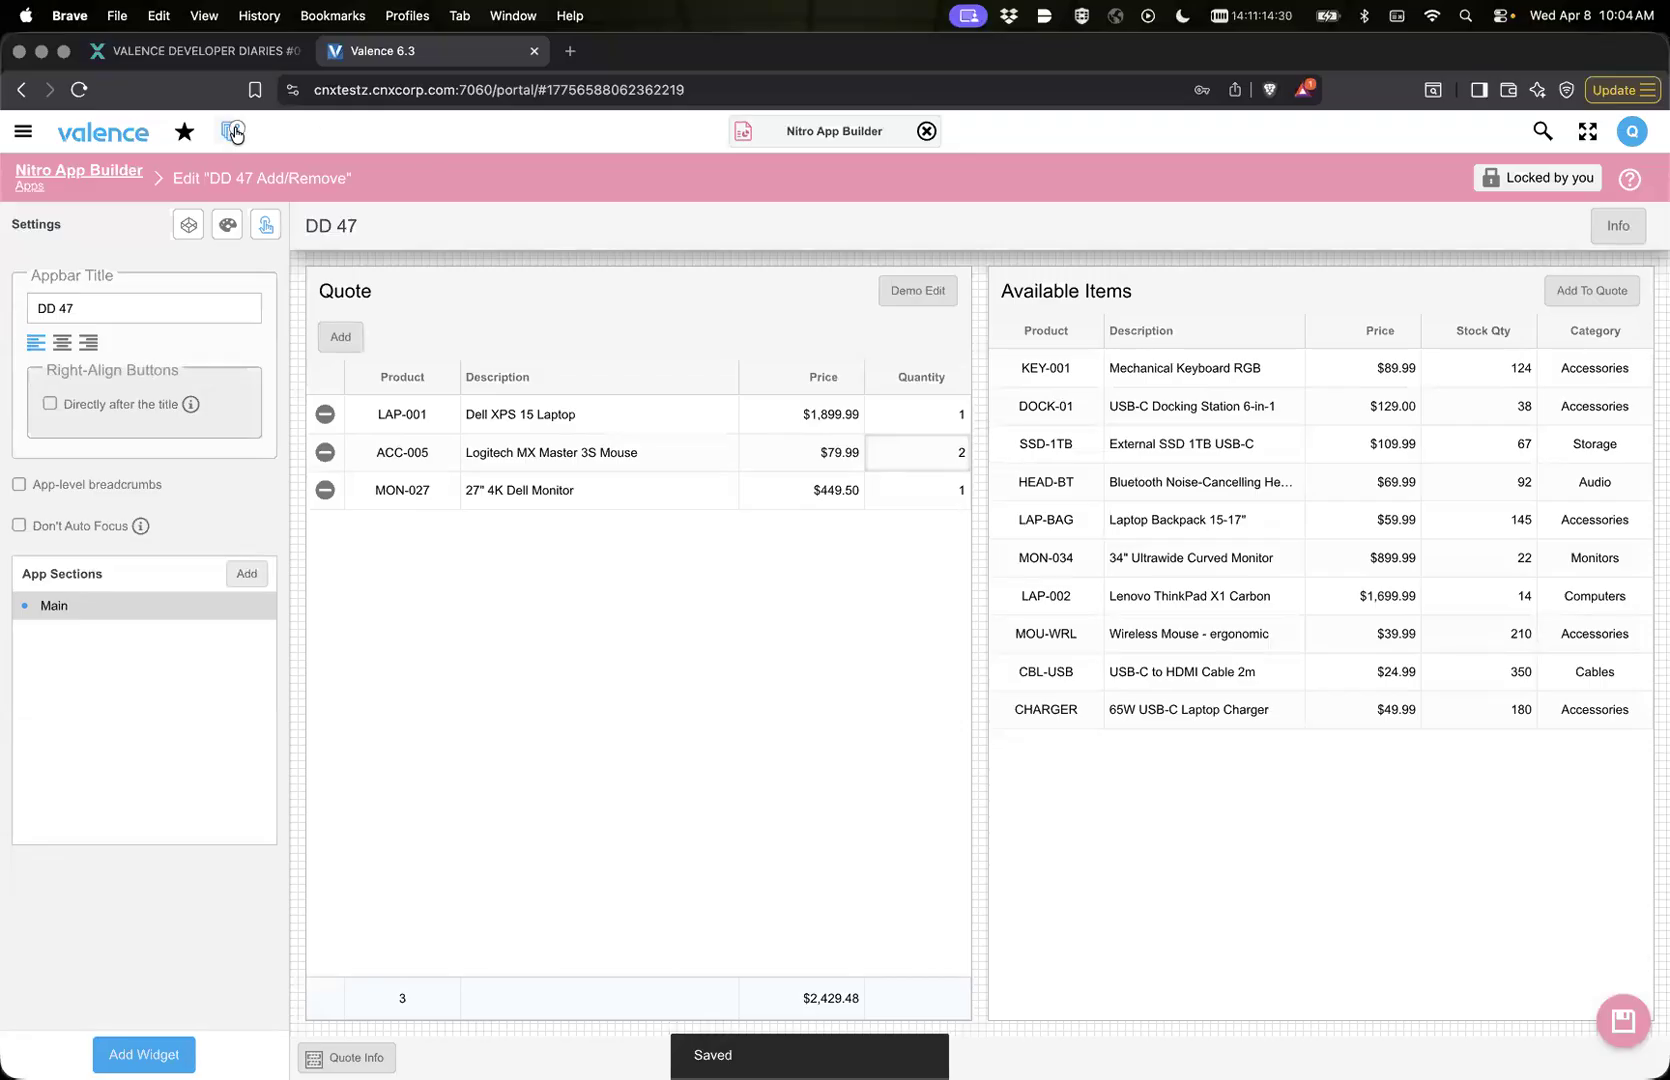
left_click(217, 256)
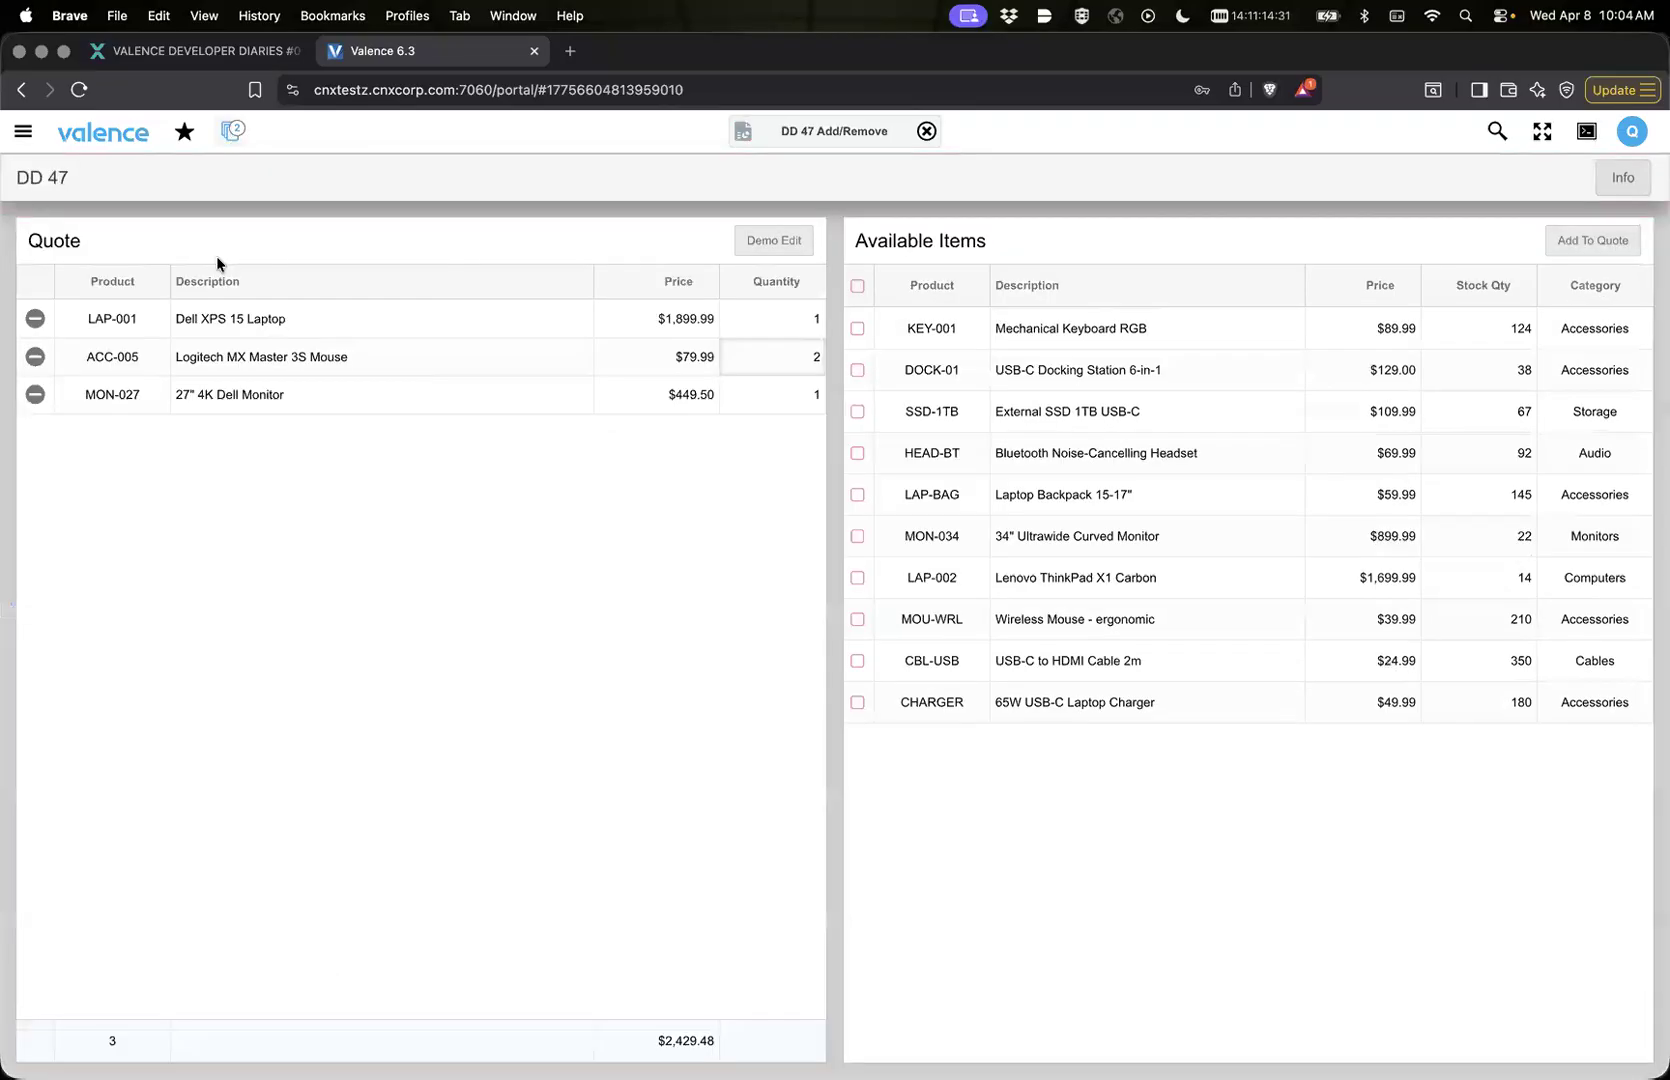
right_click(475, 189)
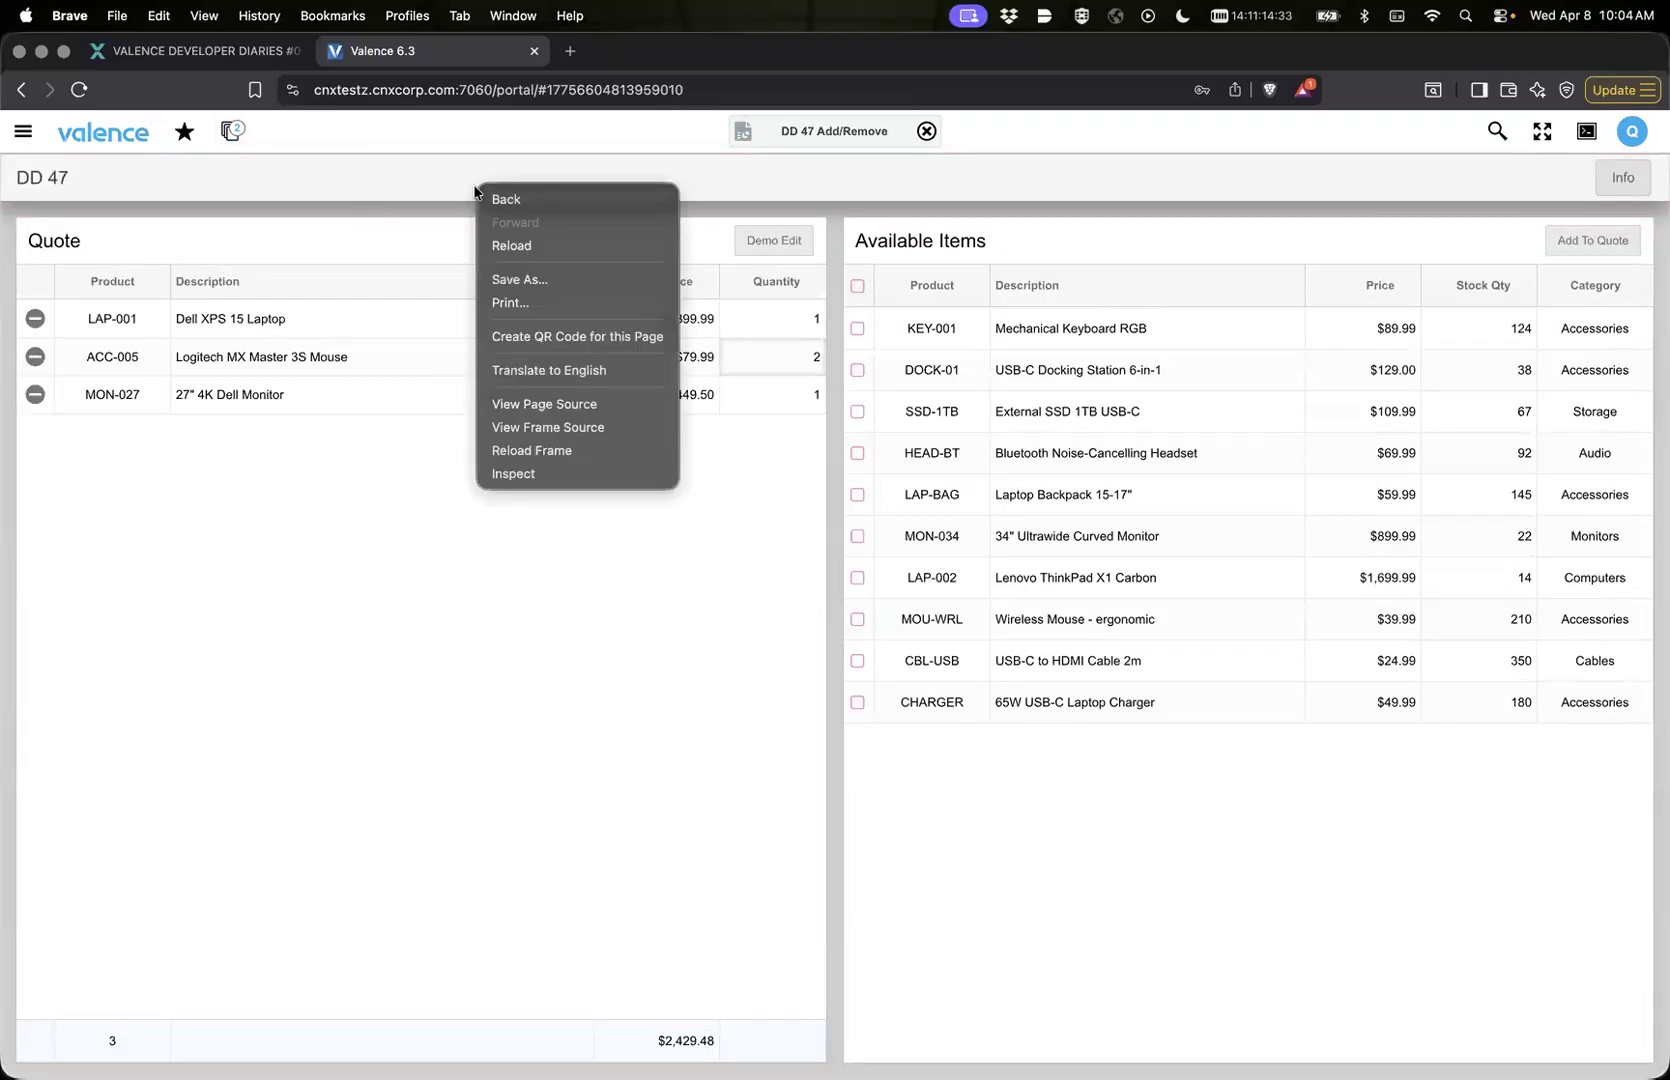
left_click(521, 449)
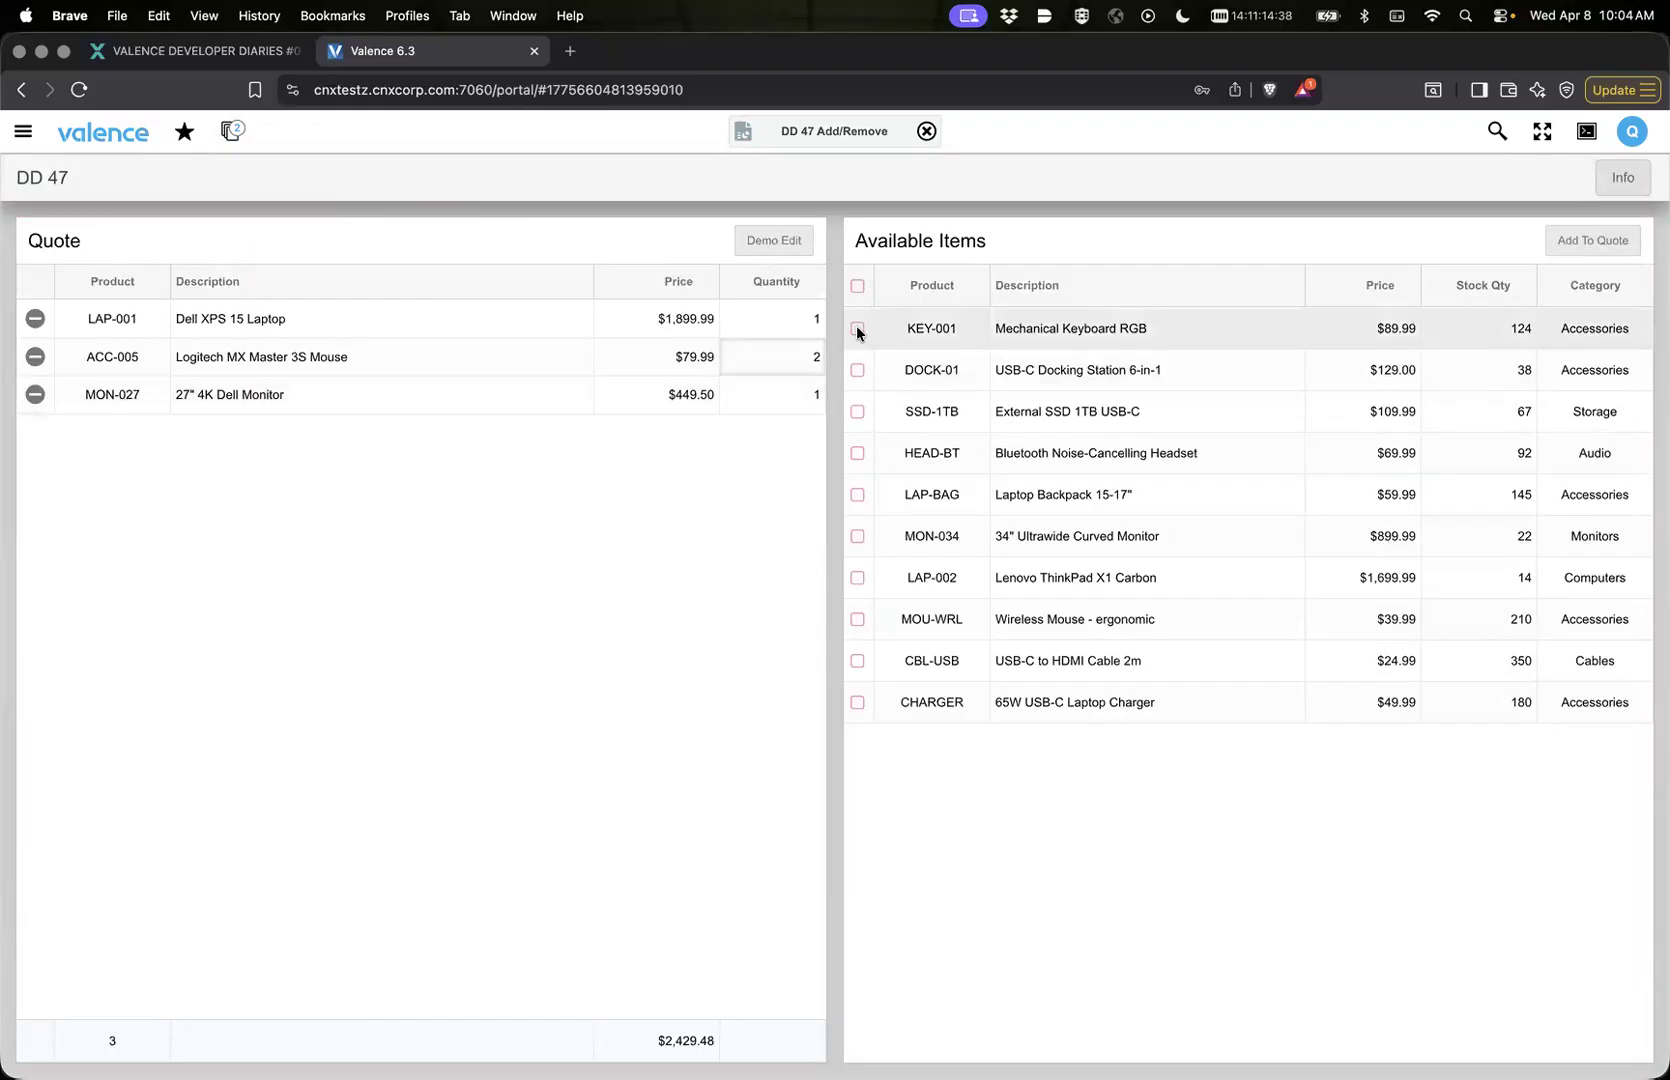
Step: Select LAP-BAG, LAP-002, MOU-WRL and CBL-USB in Available Items and add them to the quote
left_click(857, 494)
left_click(858, 578)
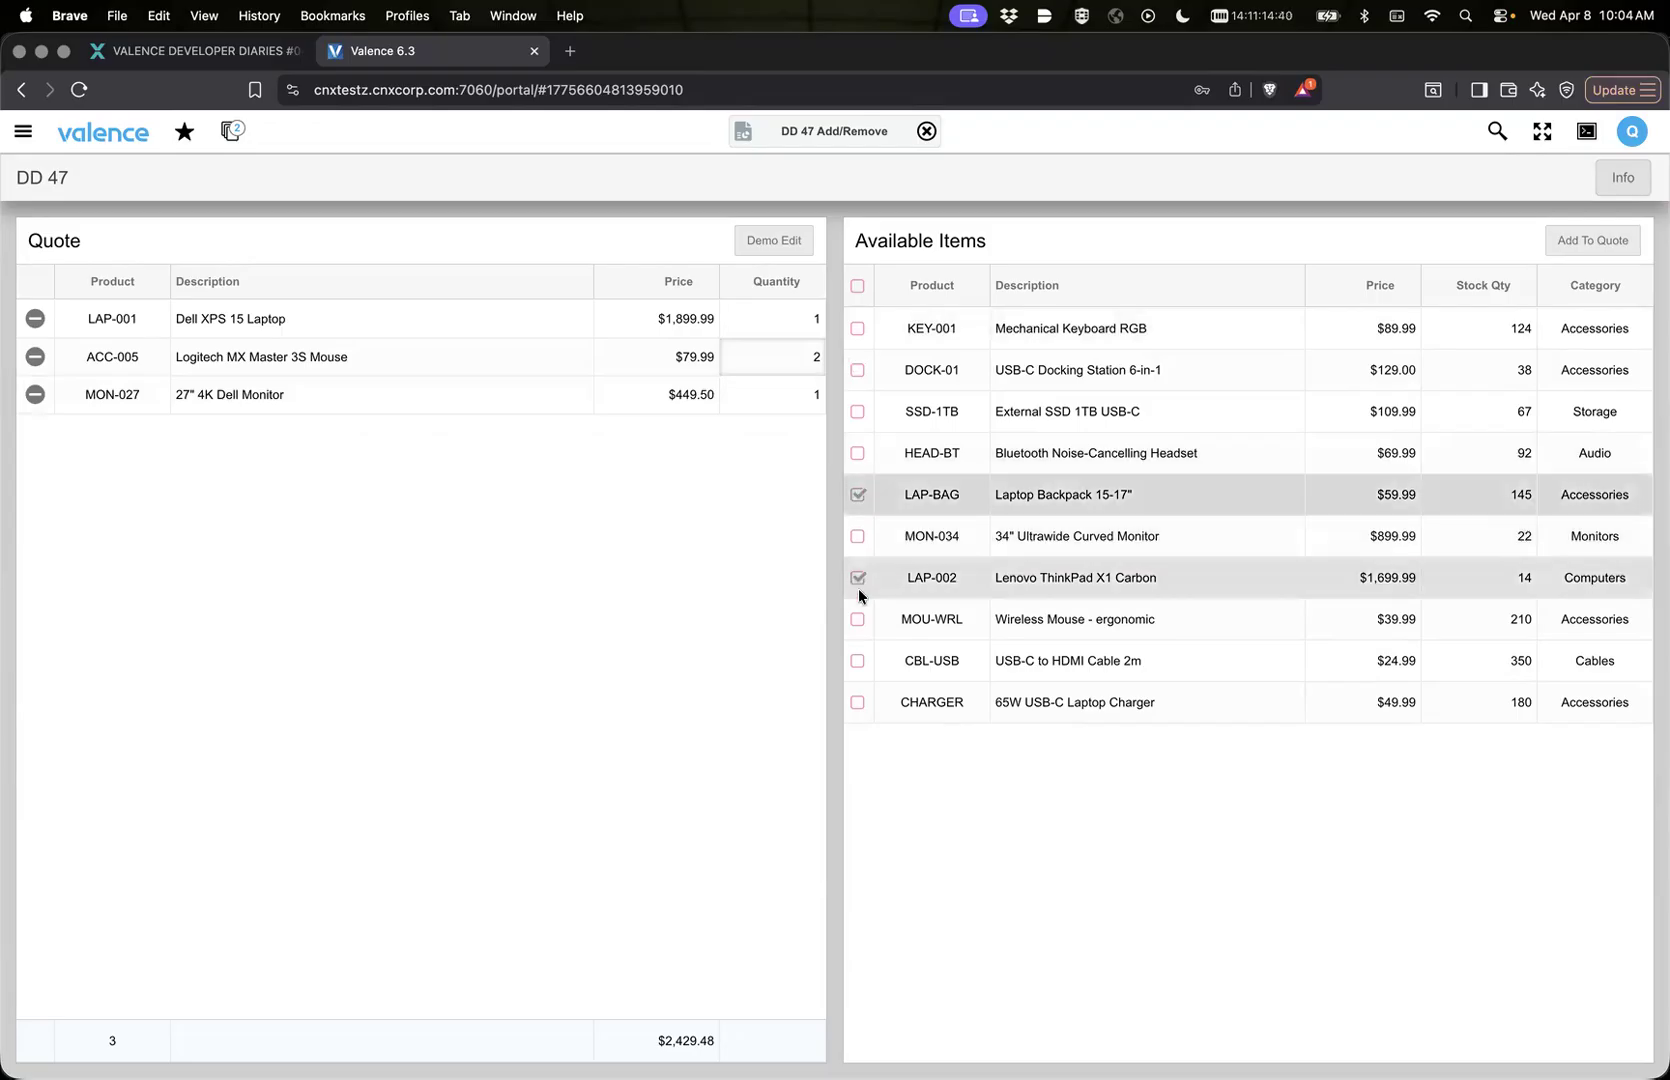
left_click(857, 620)
left_click(857, 661)
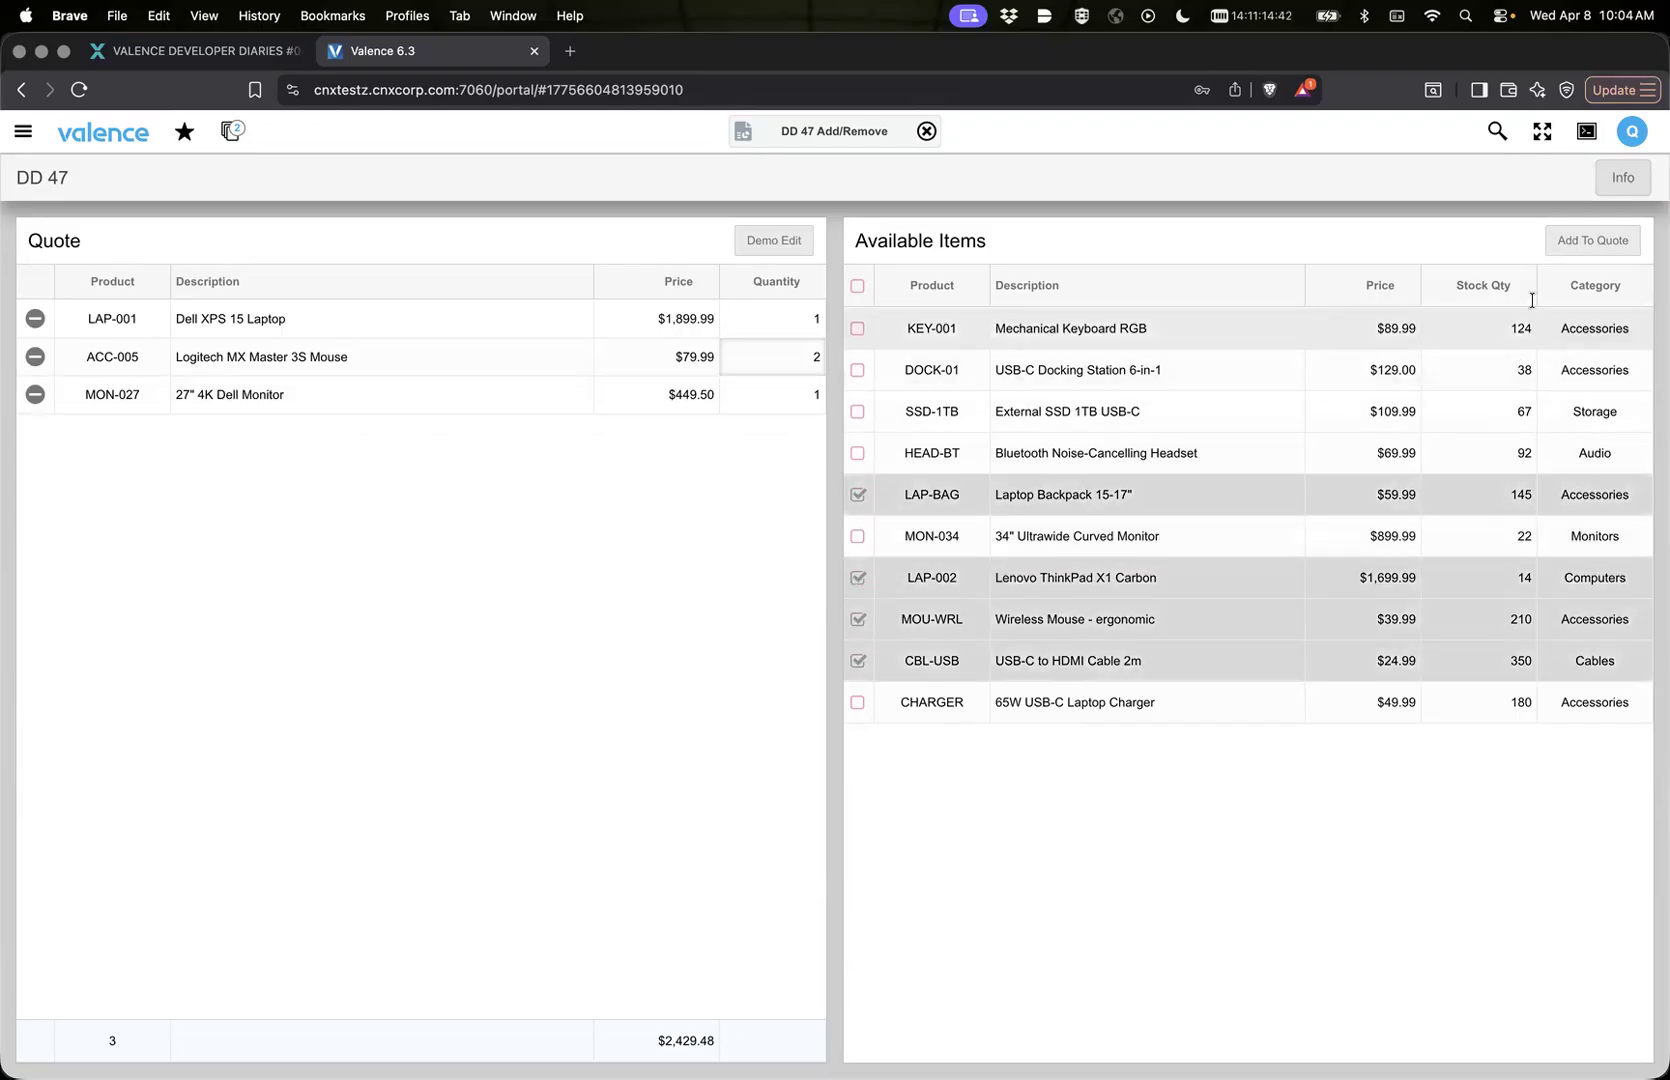
left_click(1588, 240)
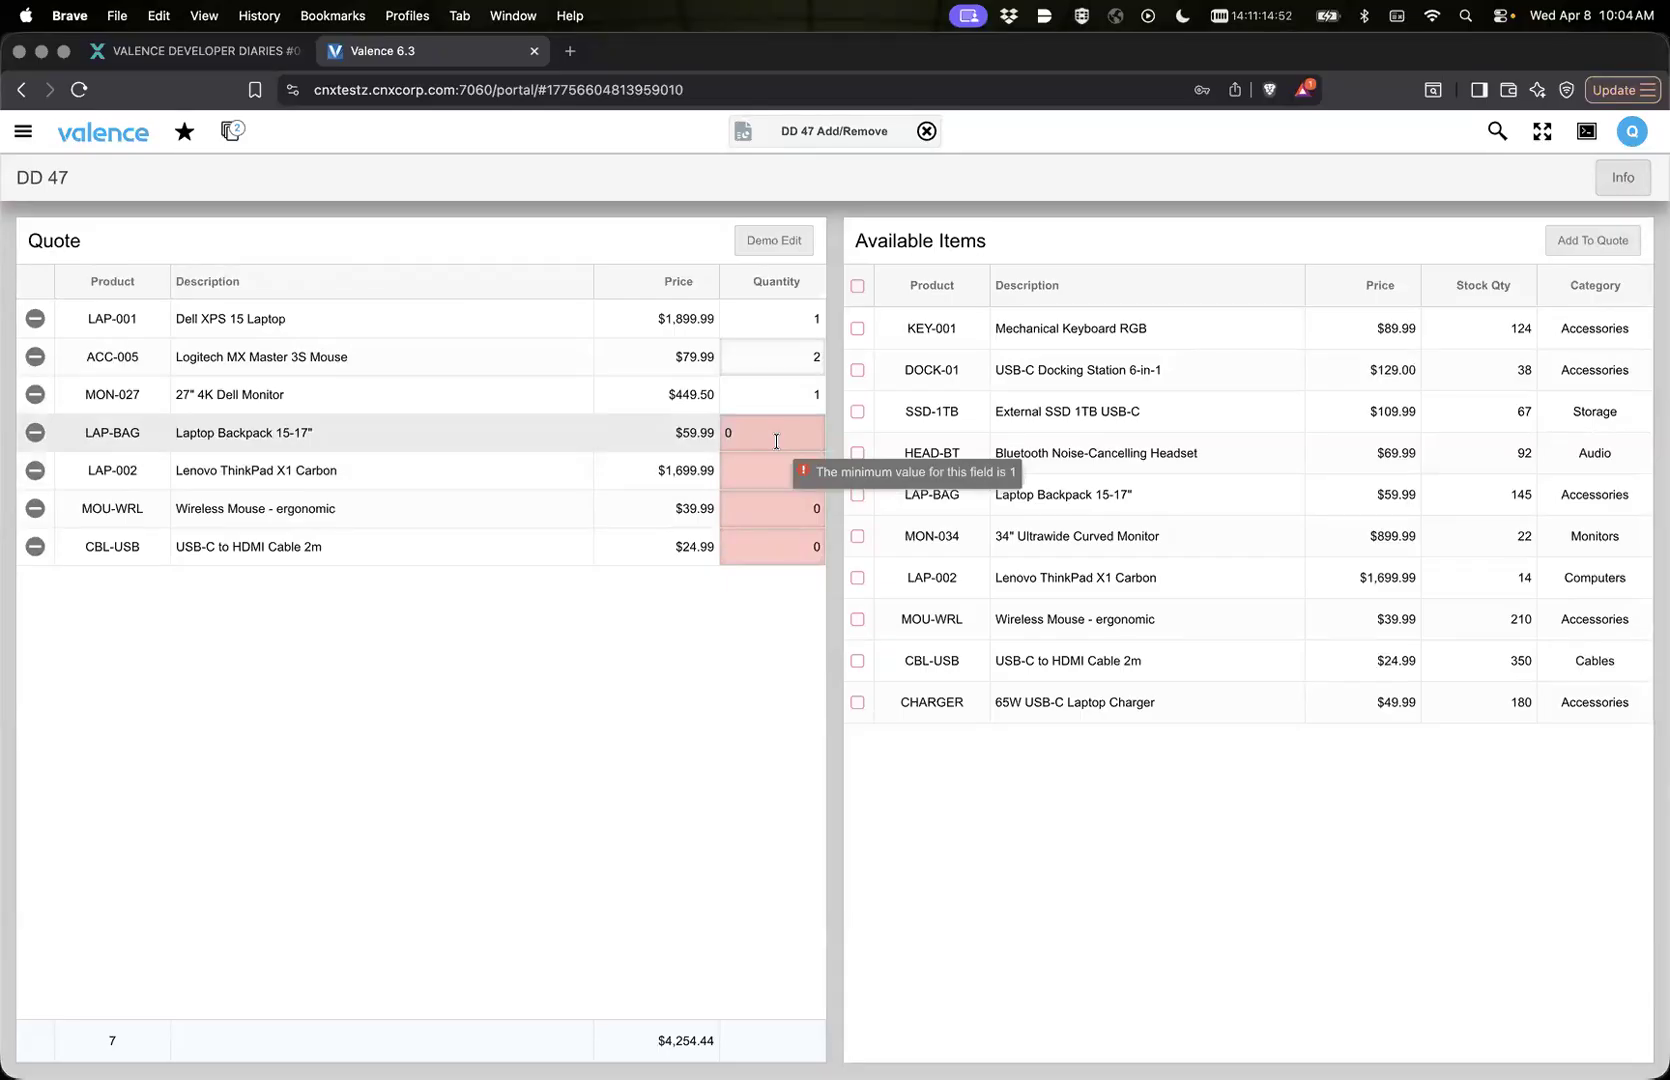
Step: Set the Quote quantities to 1 for LAP-BAG, 3 for LAP-002, 2 for MOU-WRL and 6 for CBL-USB
key("BackSpace")
type("1")
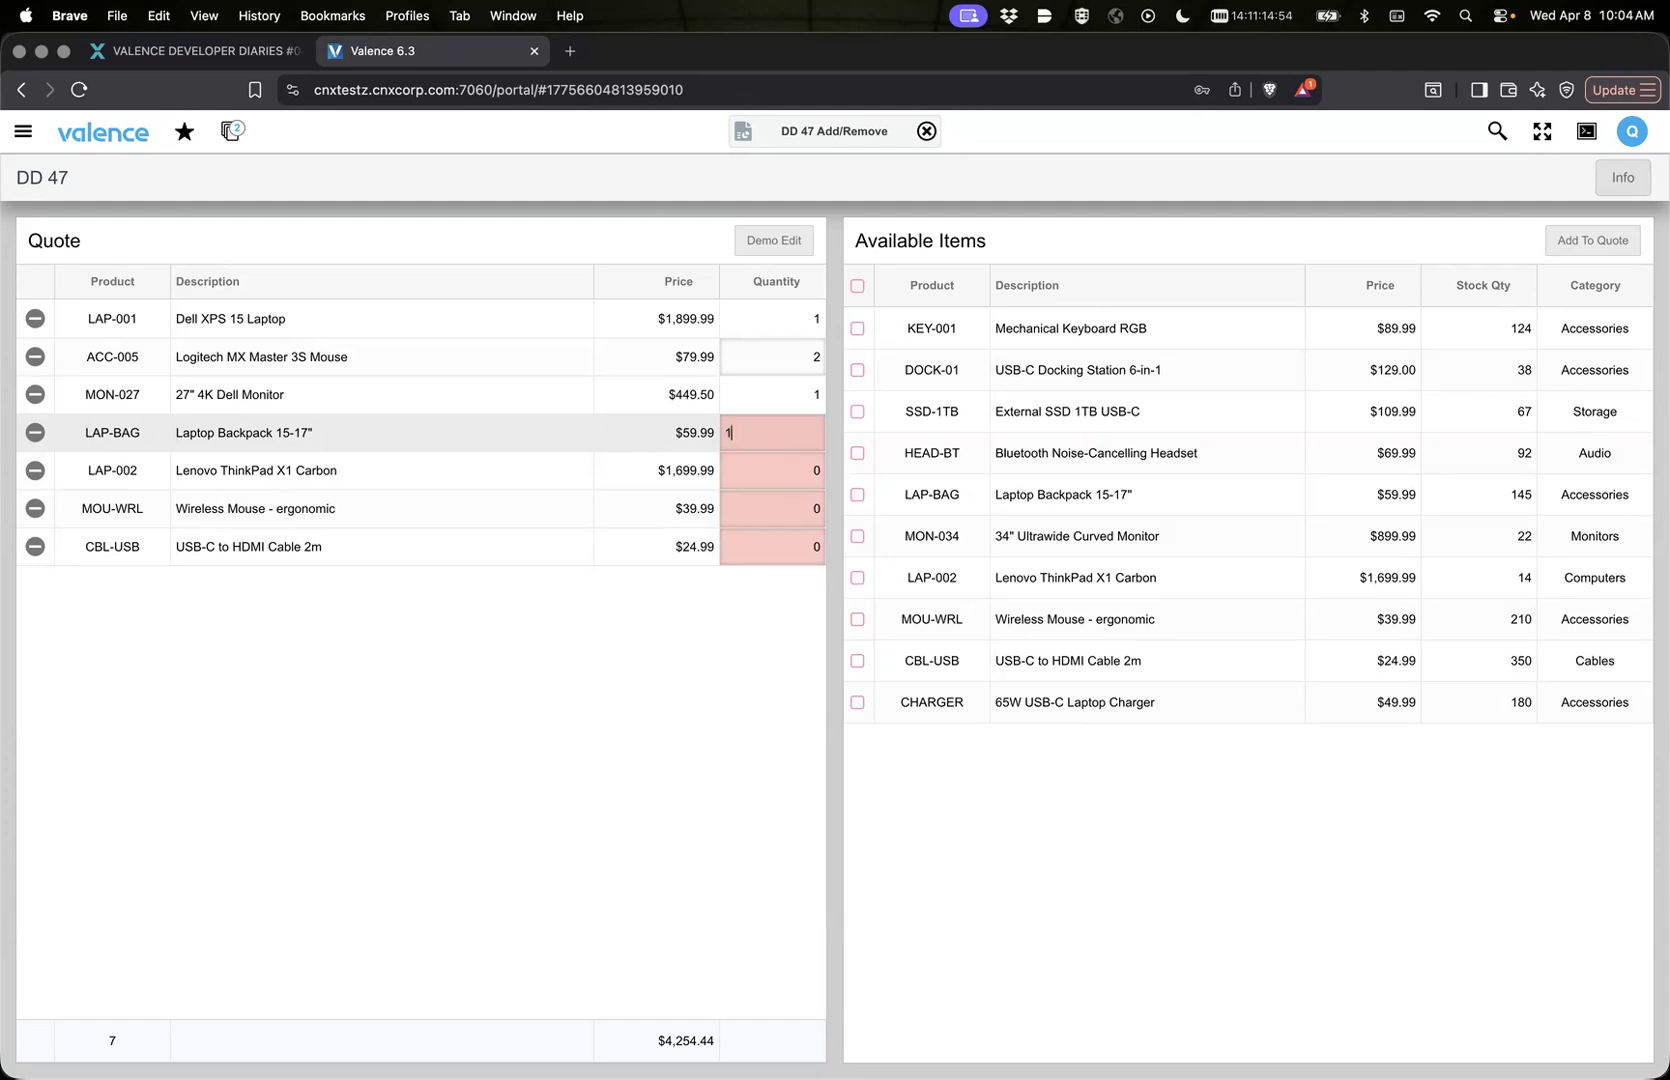
key("Tab")
type("3")
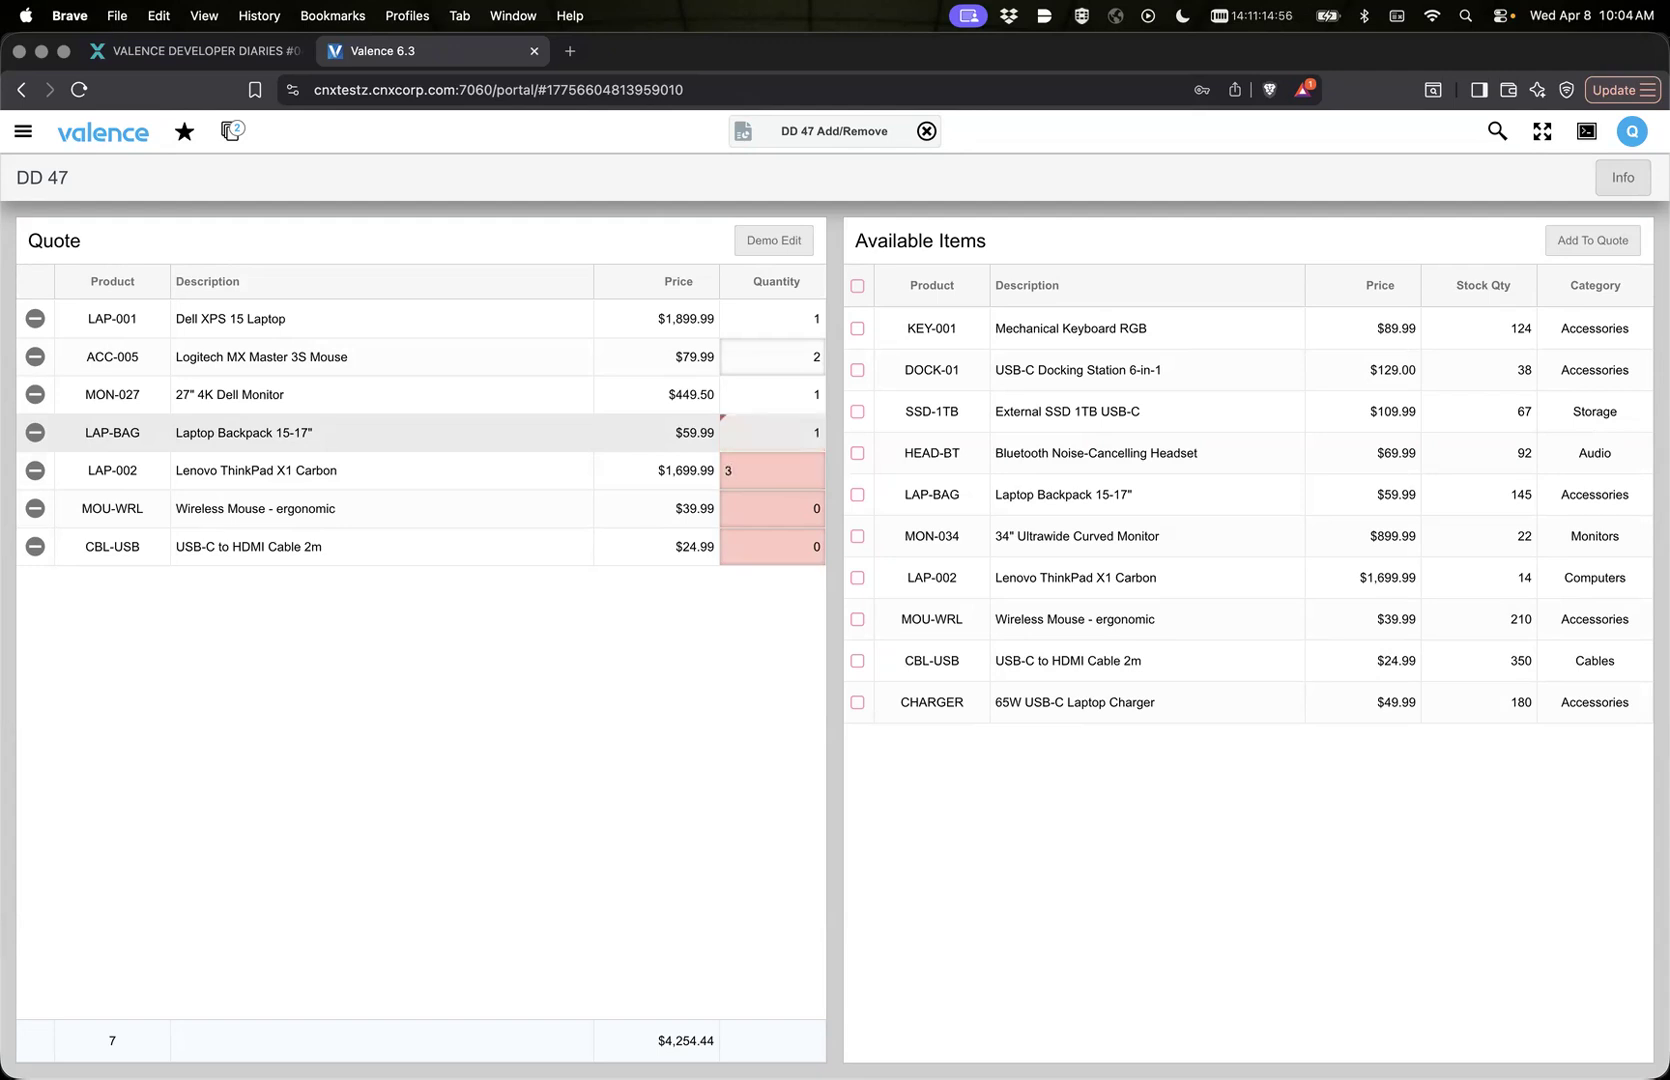
key("Tab")
type("2")
key("Tab")
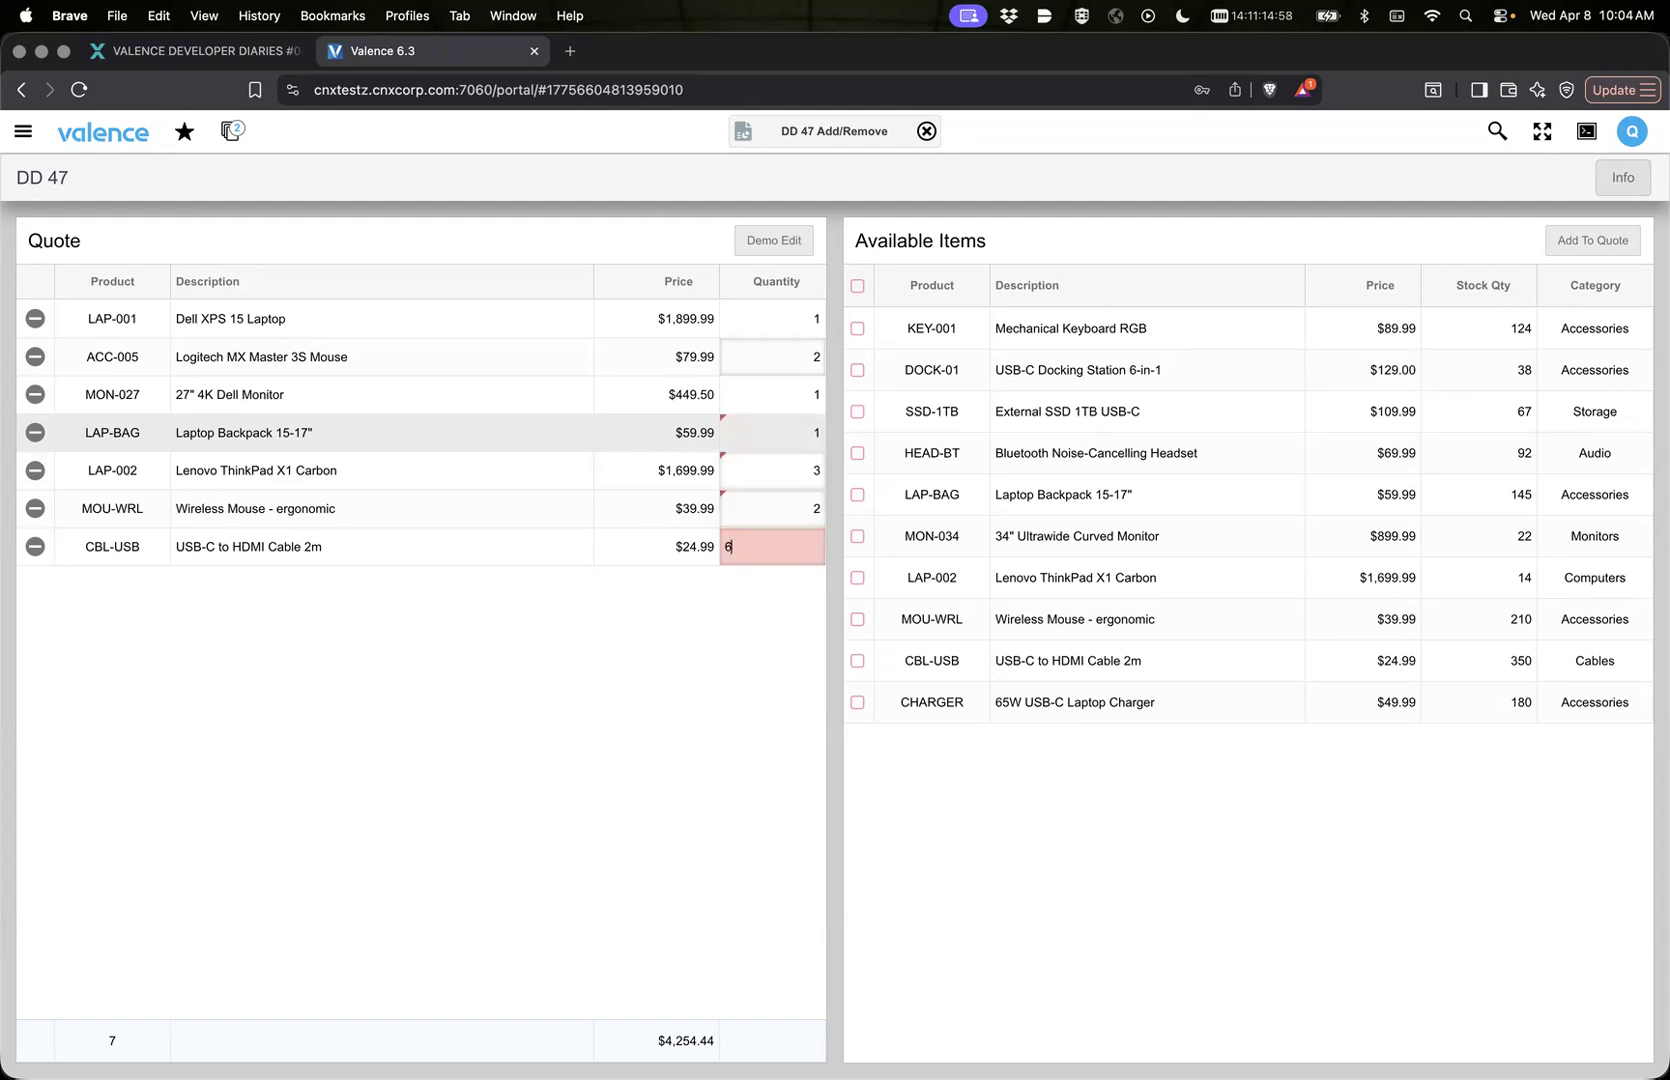
left_click(541, 715)
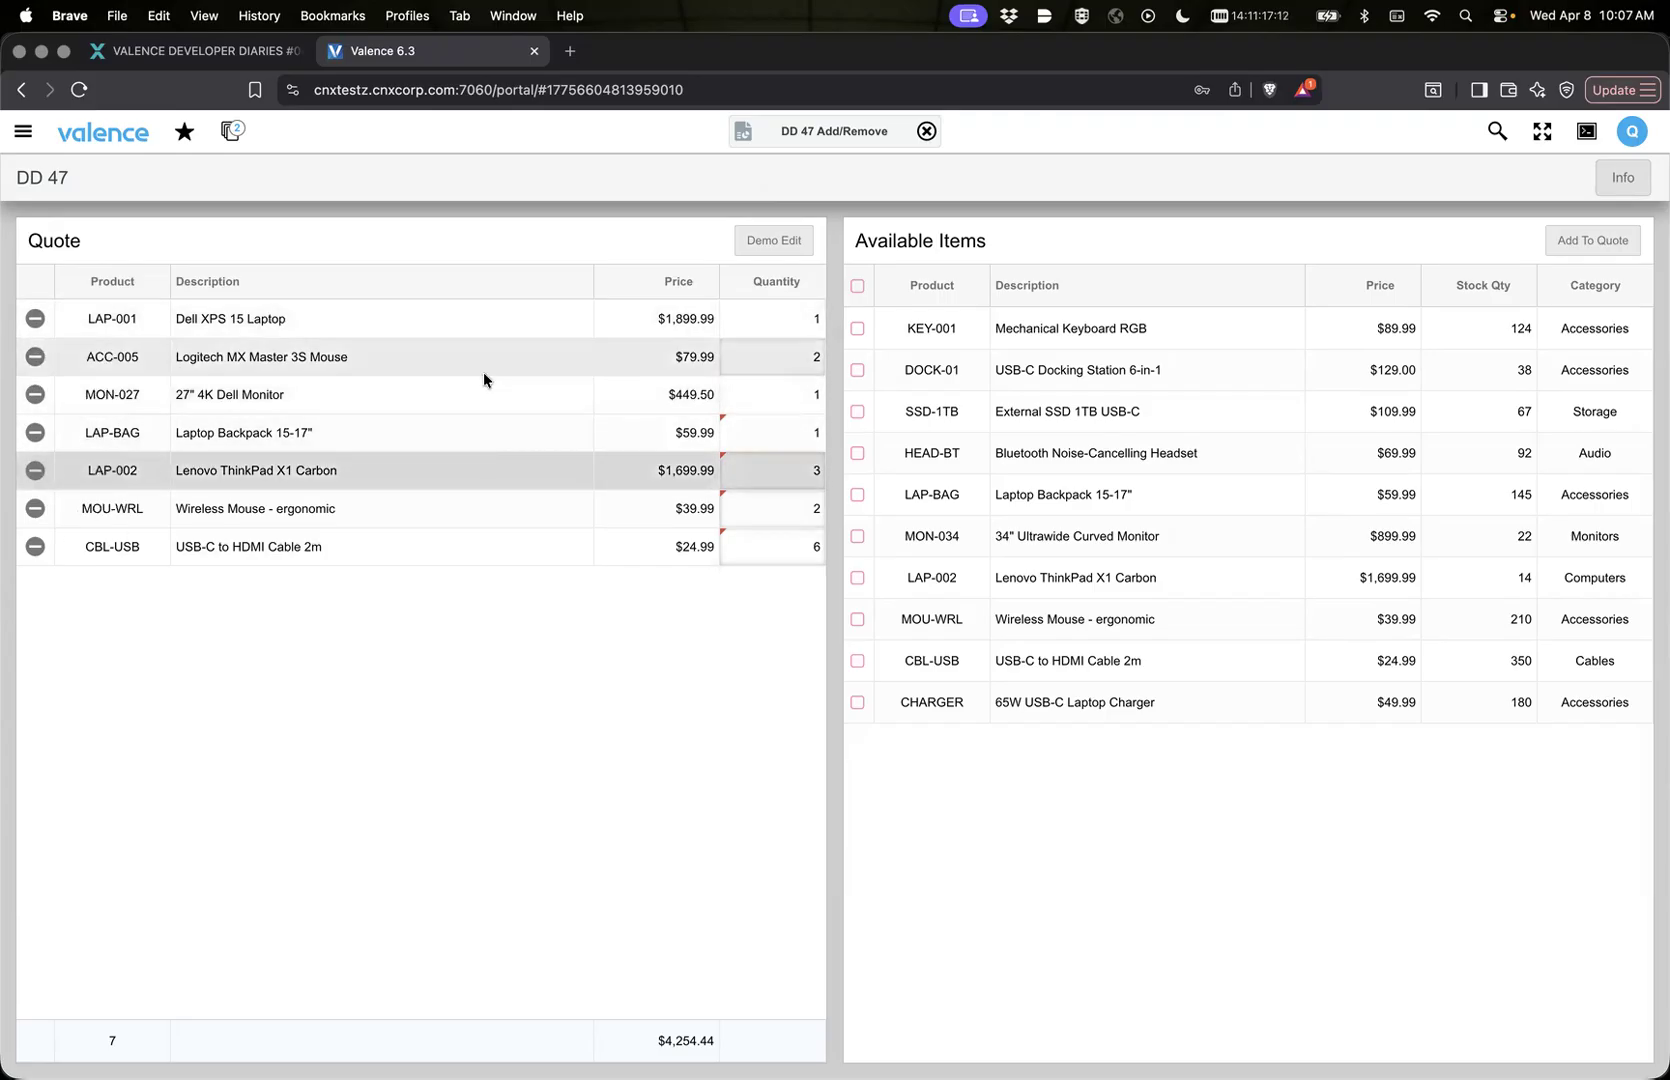
Step: In Nitro App Builder, assign the removeSelectedItems app variable to Quote's removeSelectedRows property and save the link properties
left_click(747, 144)
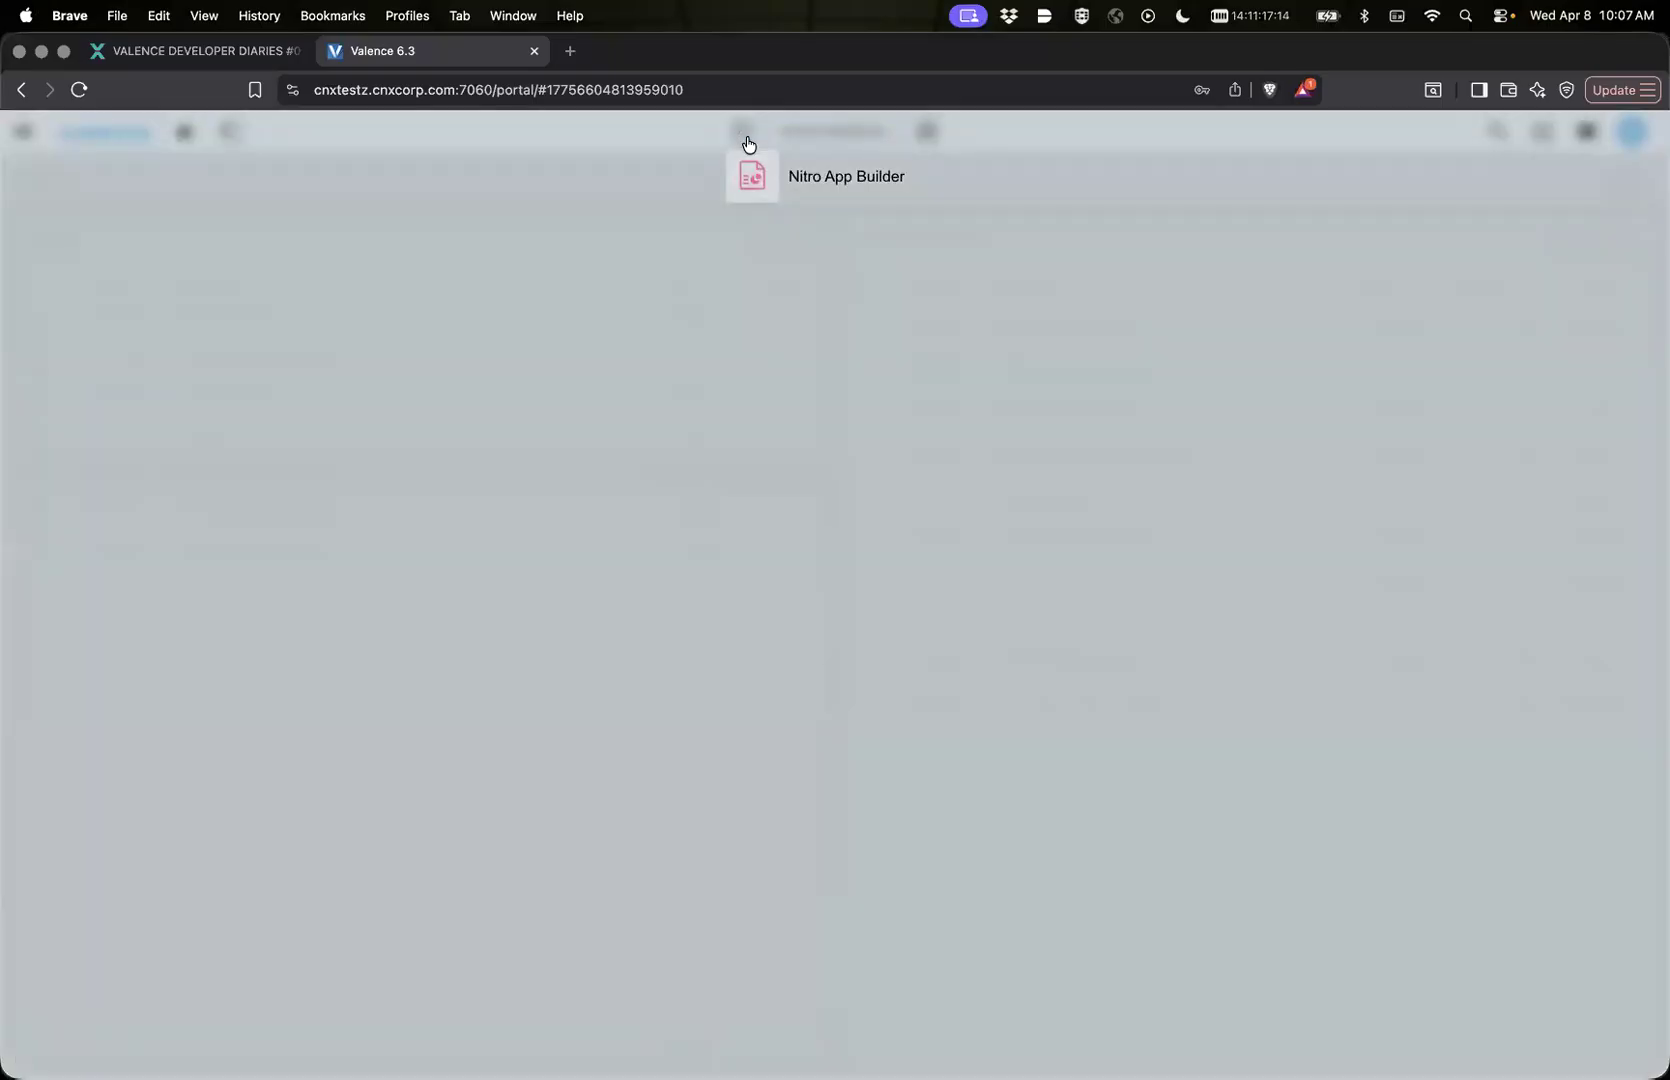
left_click(754, 174)
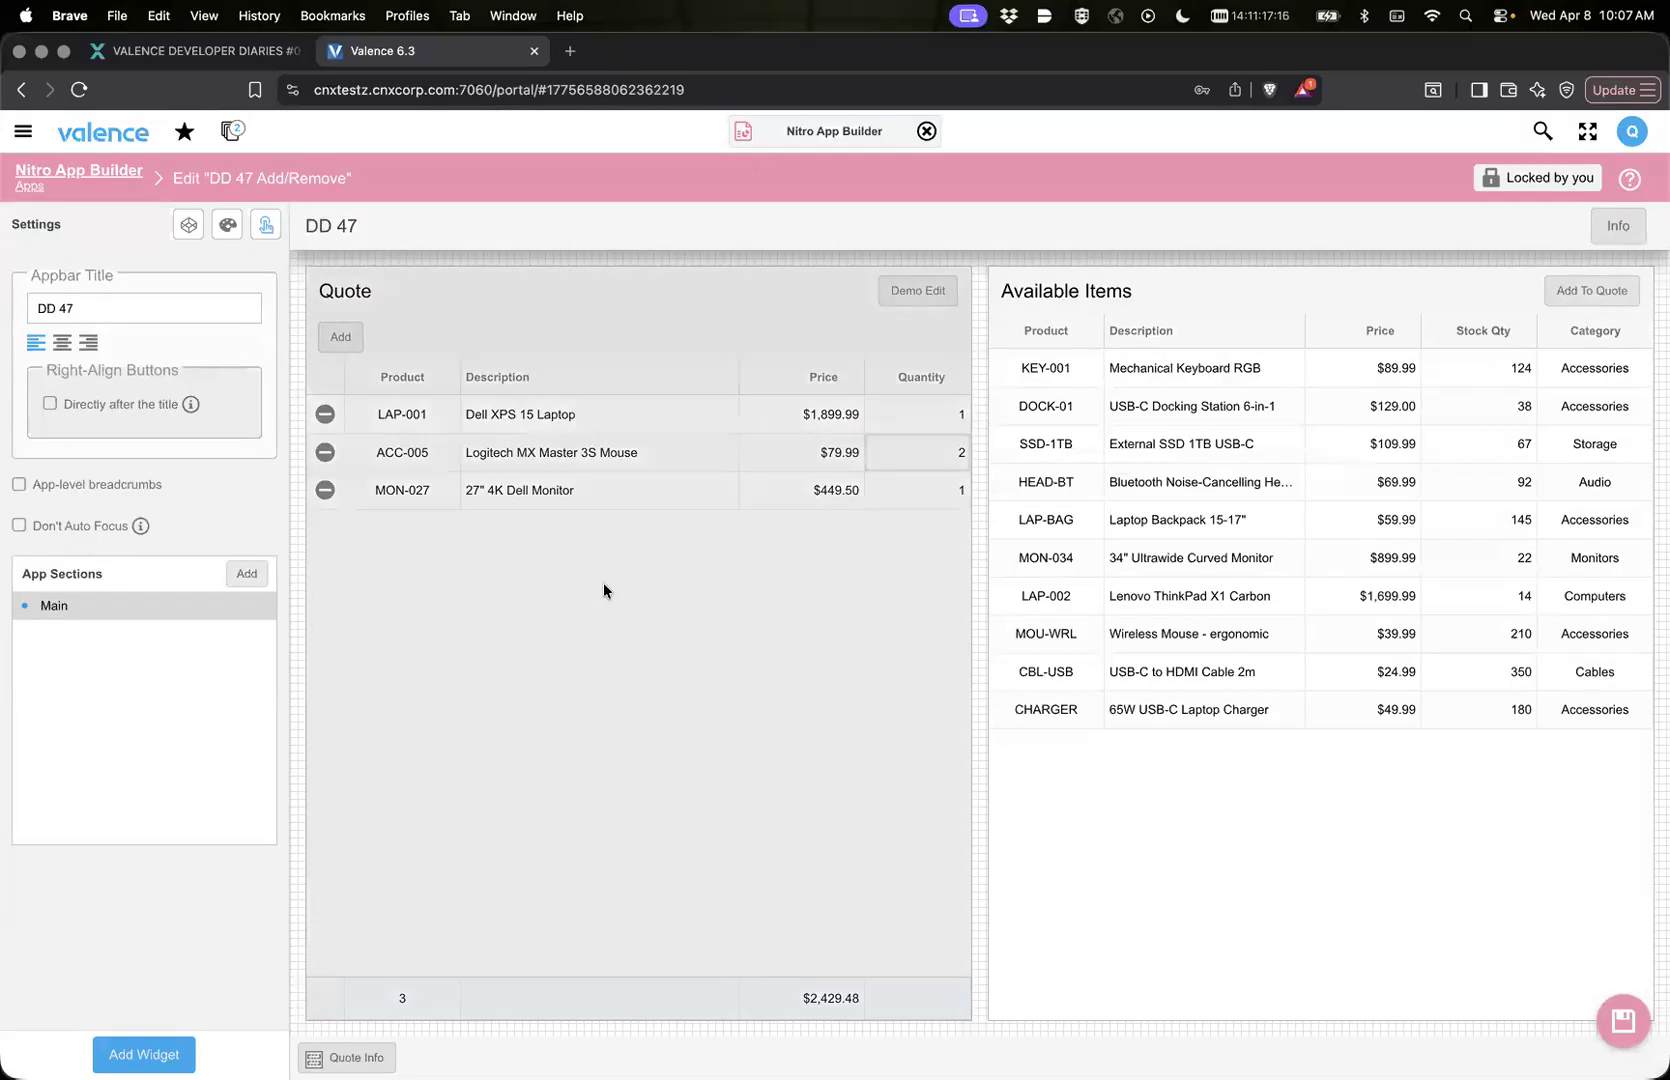
mouse_move(592, 748)
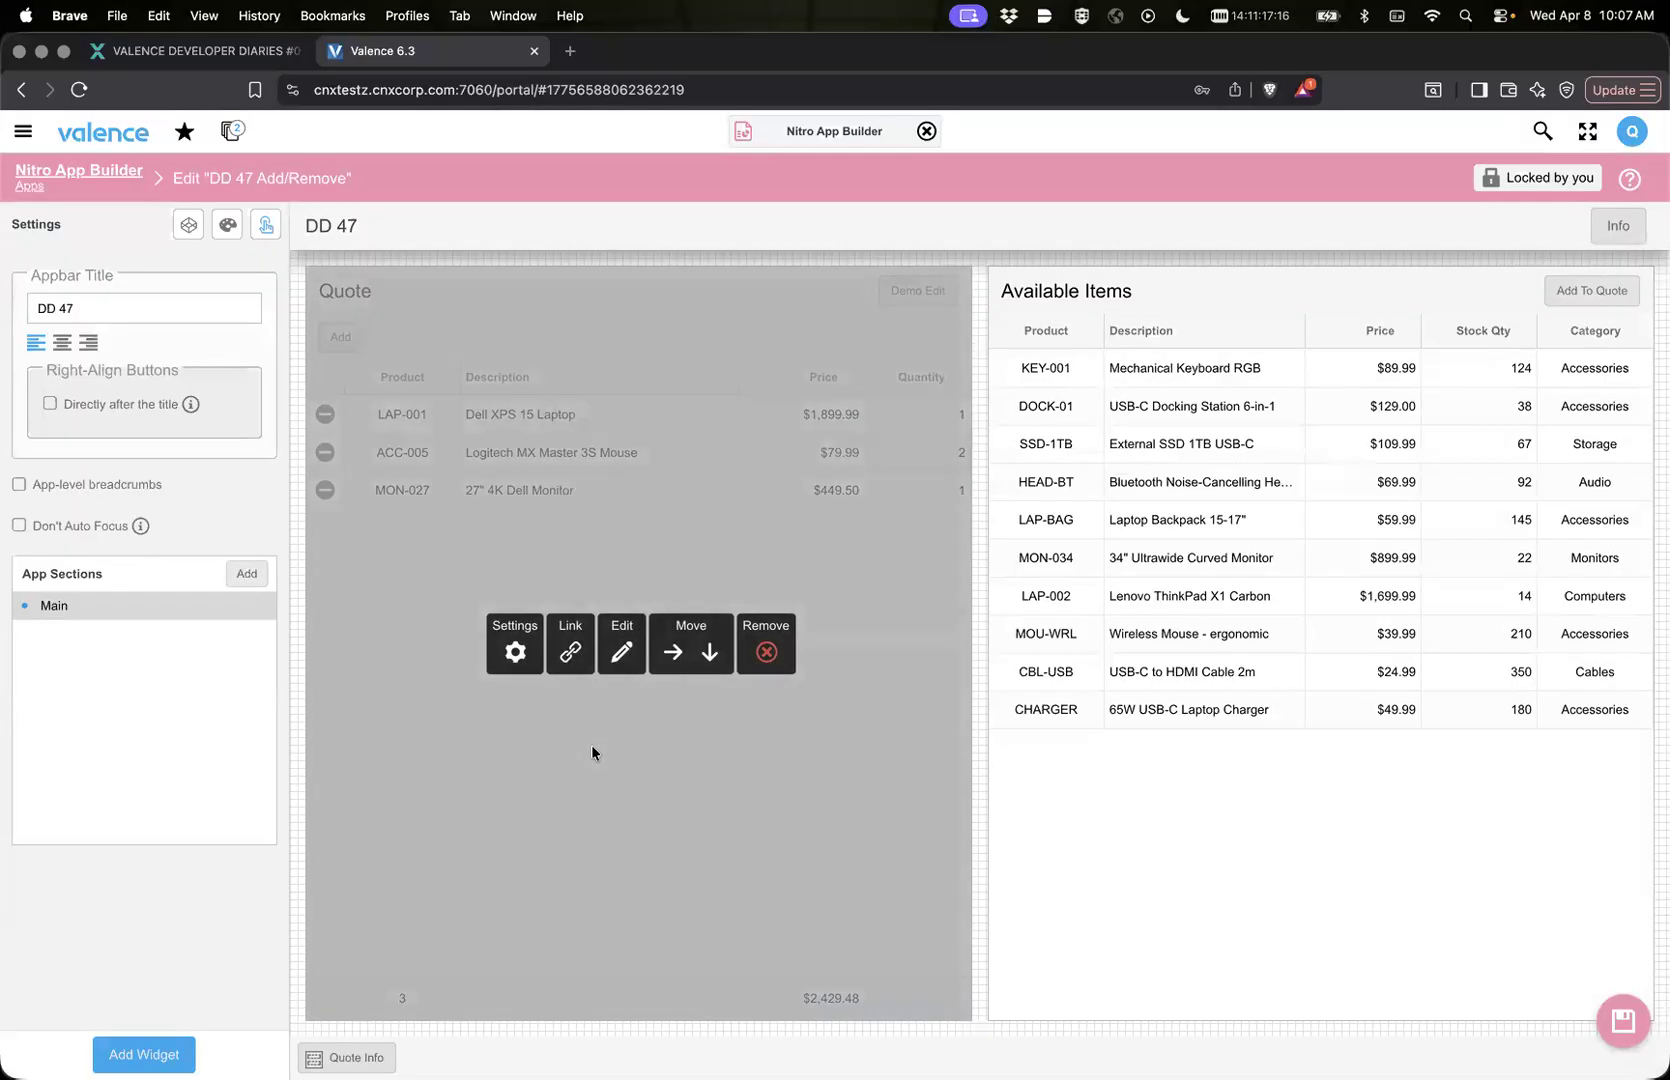
left_click(568, 654)
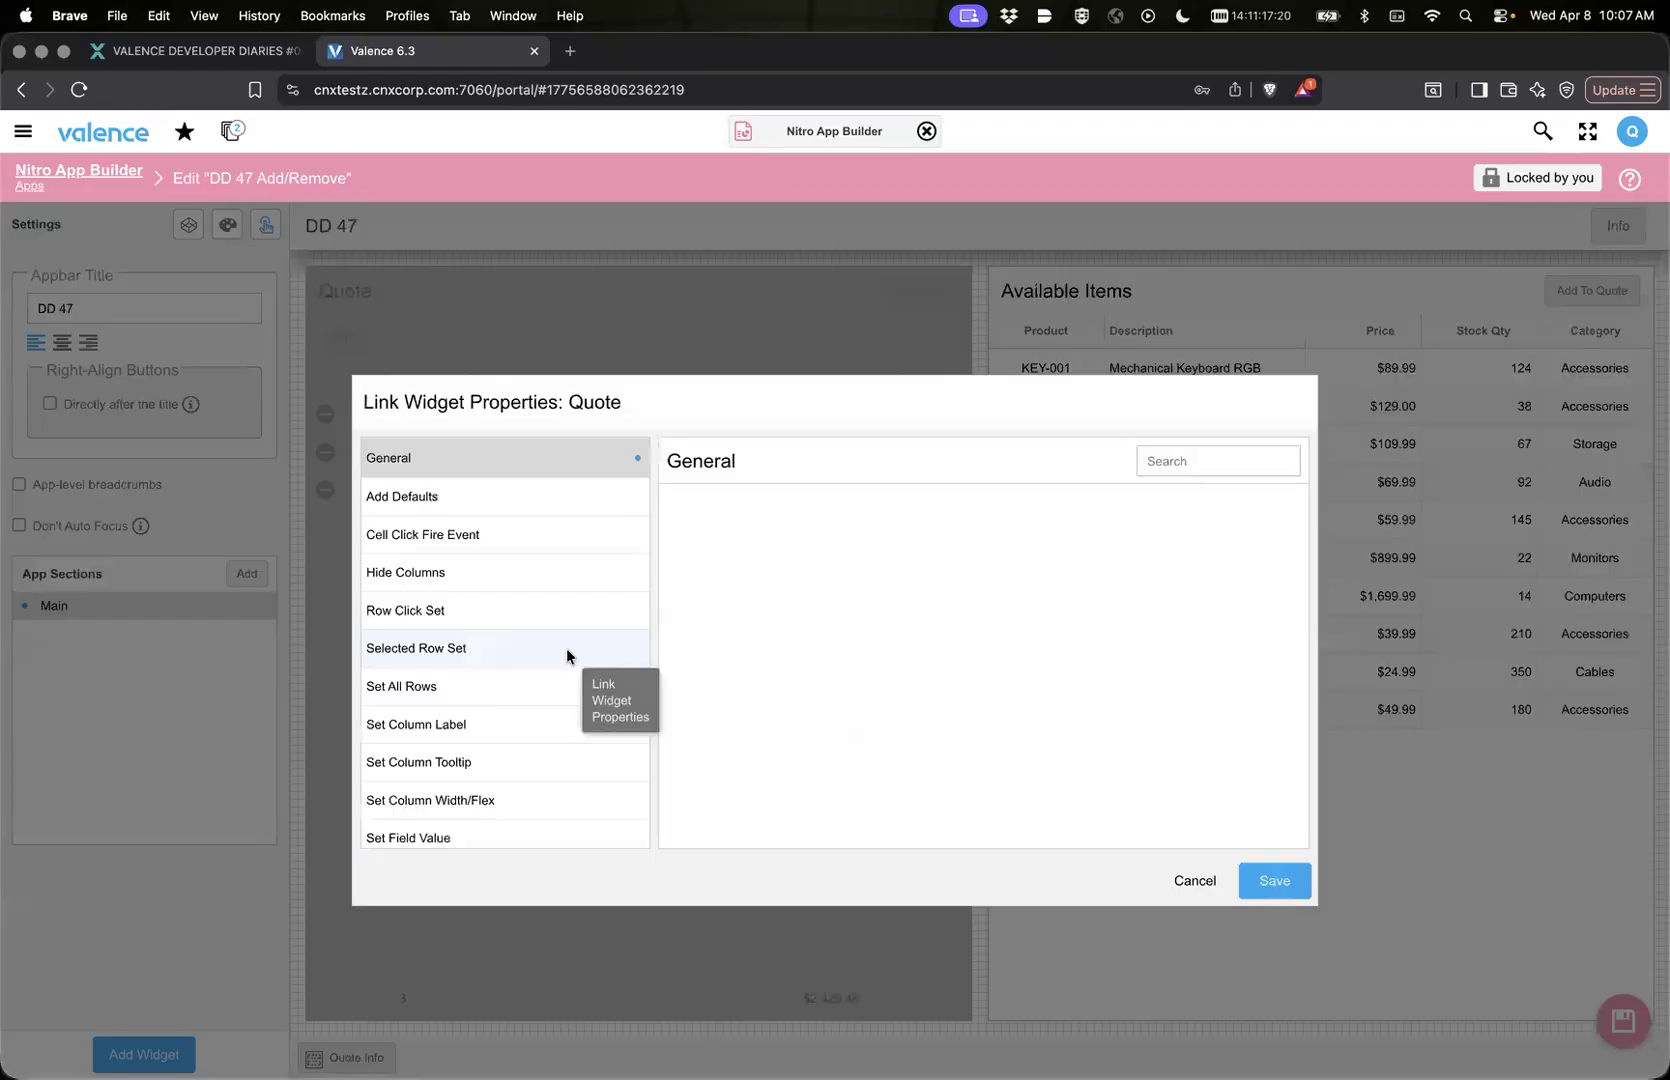
scroll(823, 658, "down", 5)
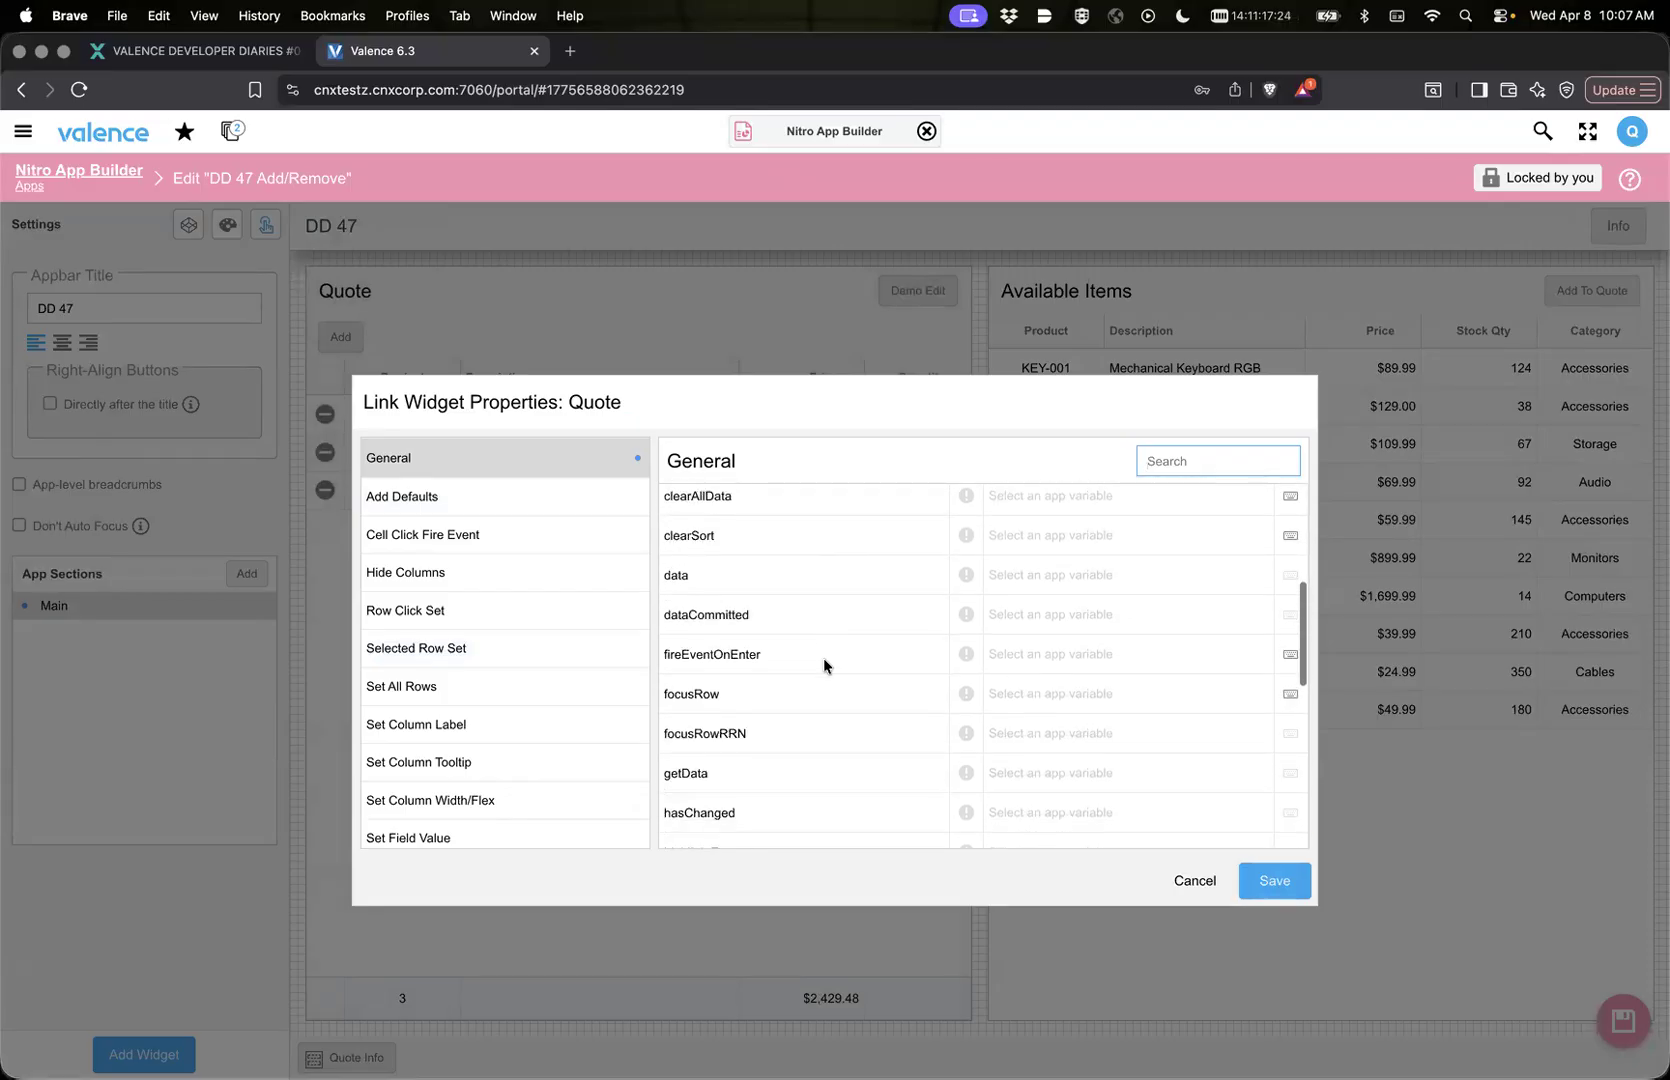
scroll(823, 658, "down", 5)
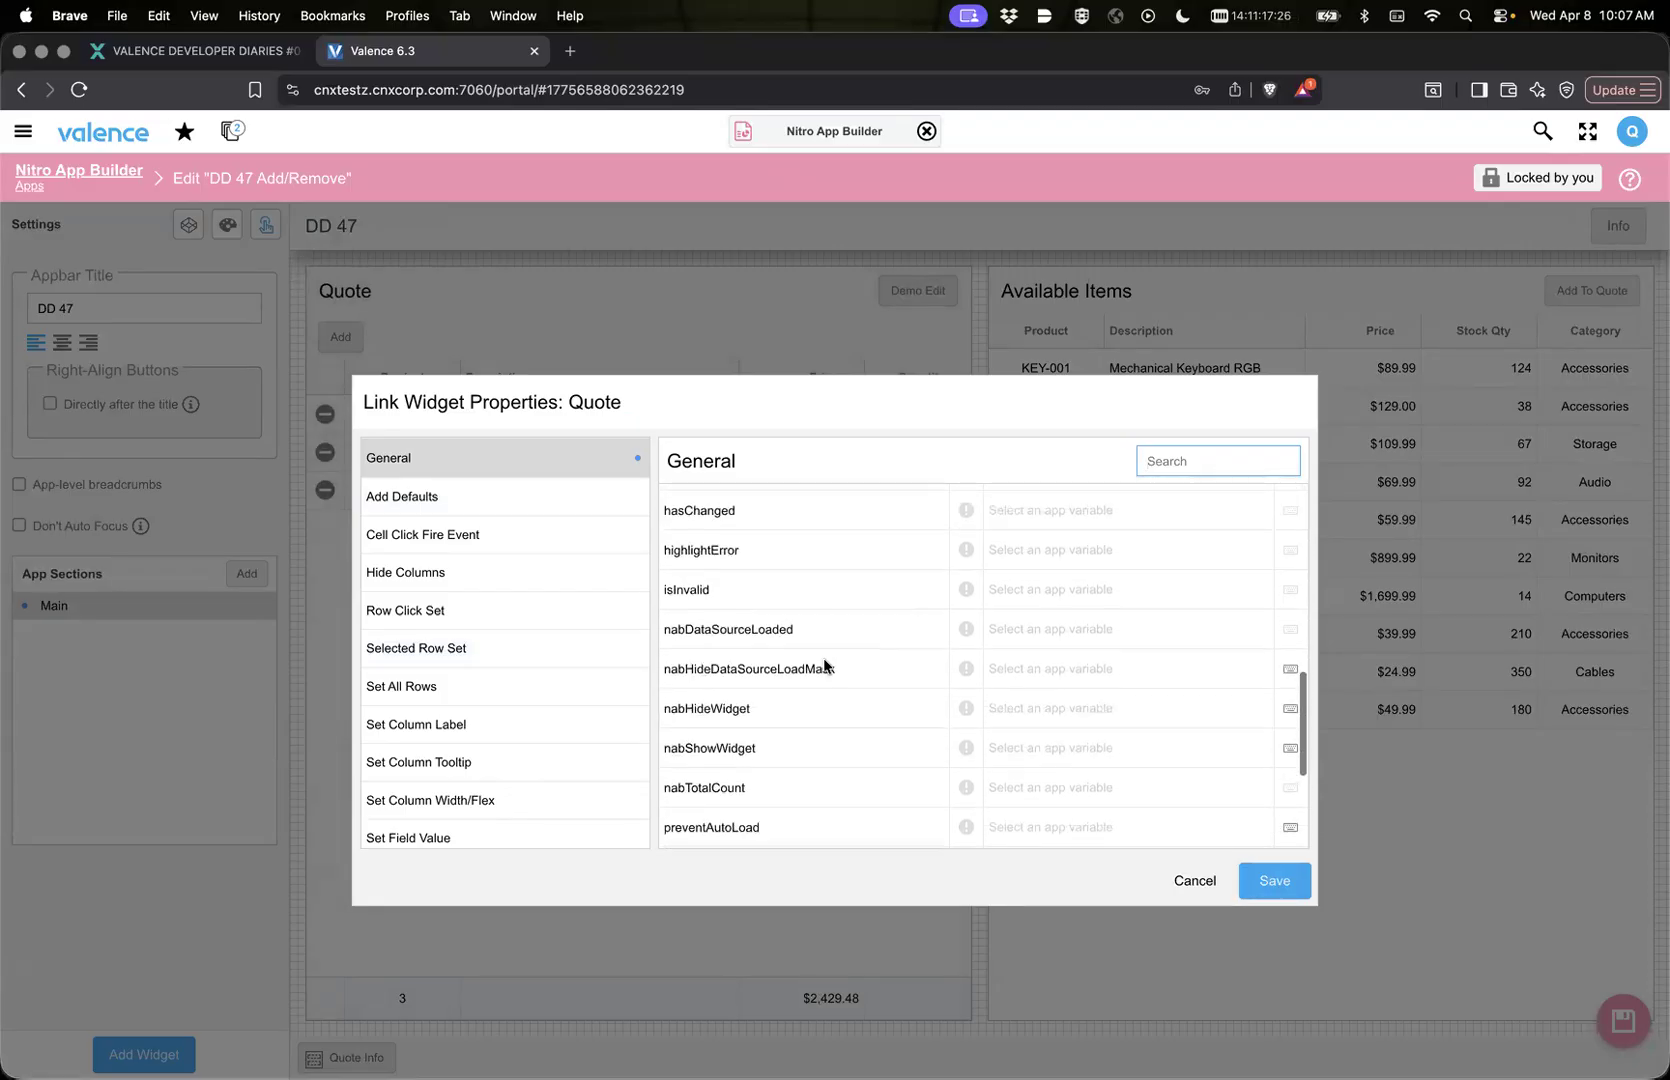
scroll(825, 665, "down", 3)
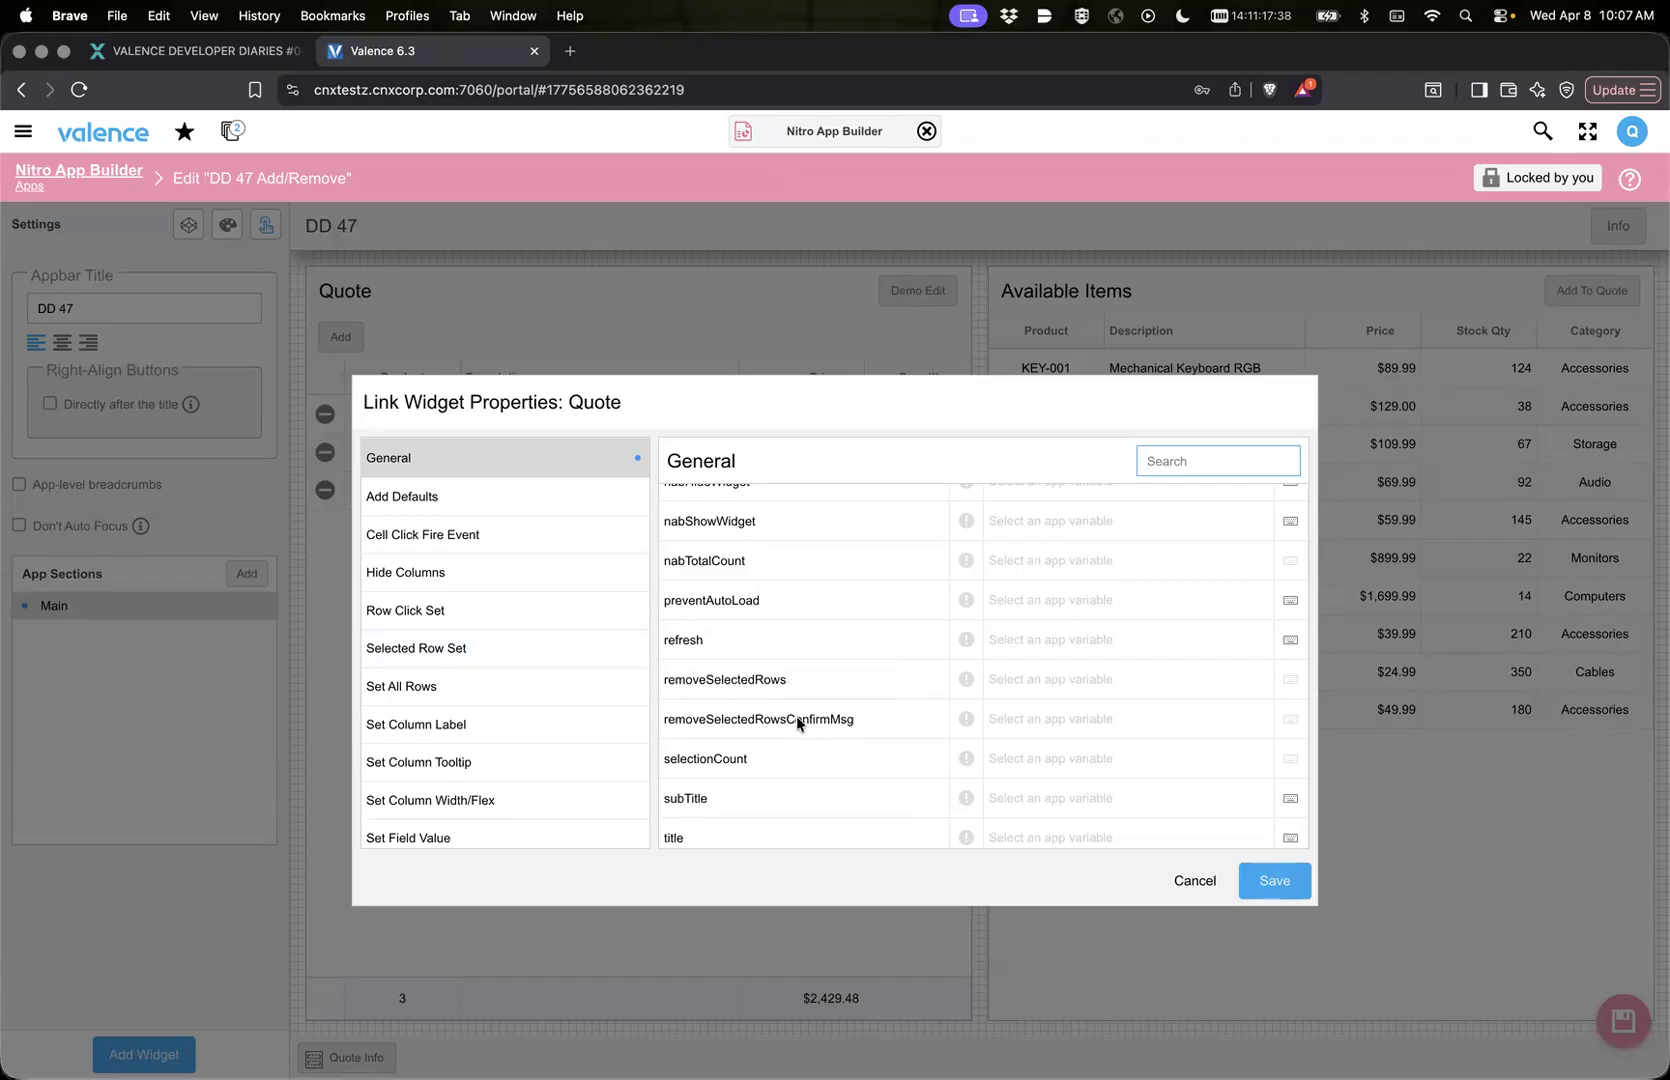
left_click(1060, 677)
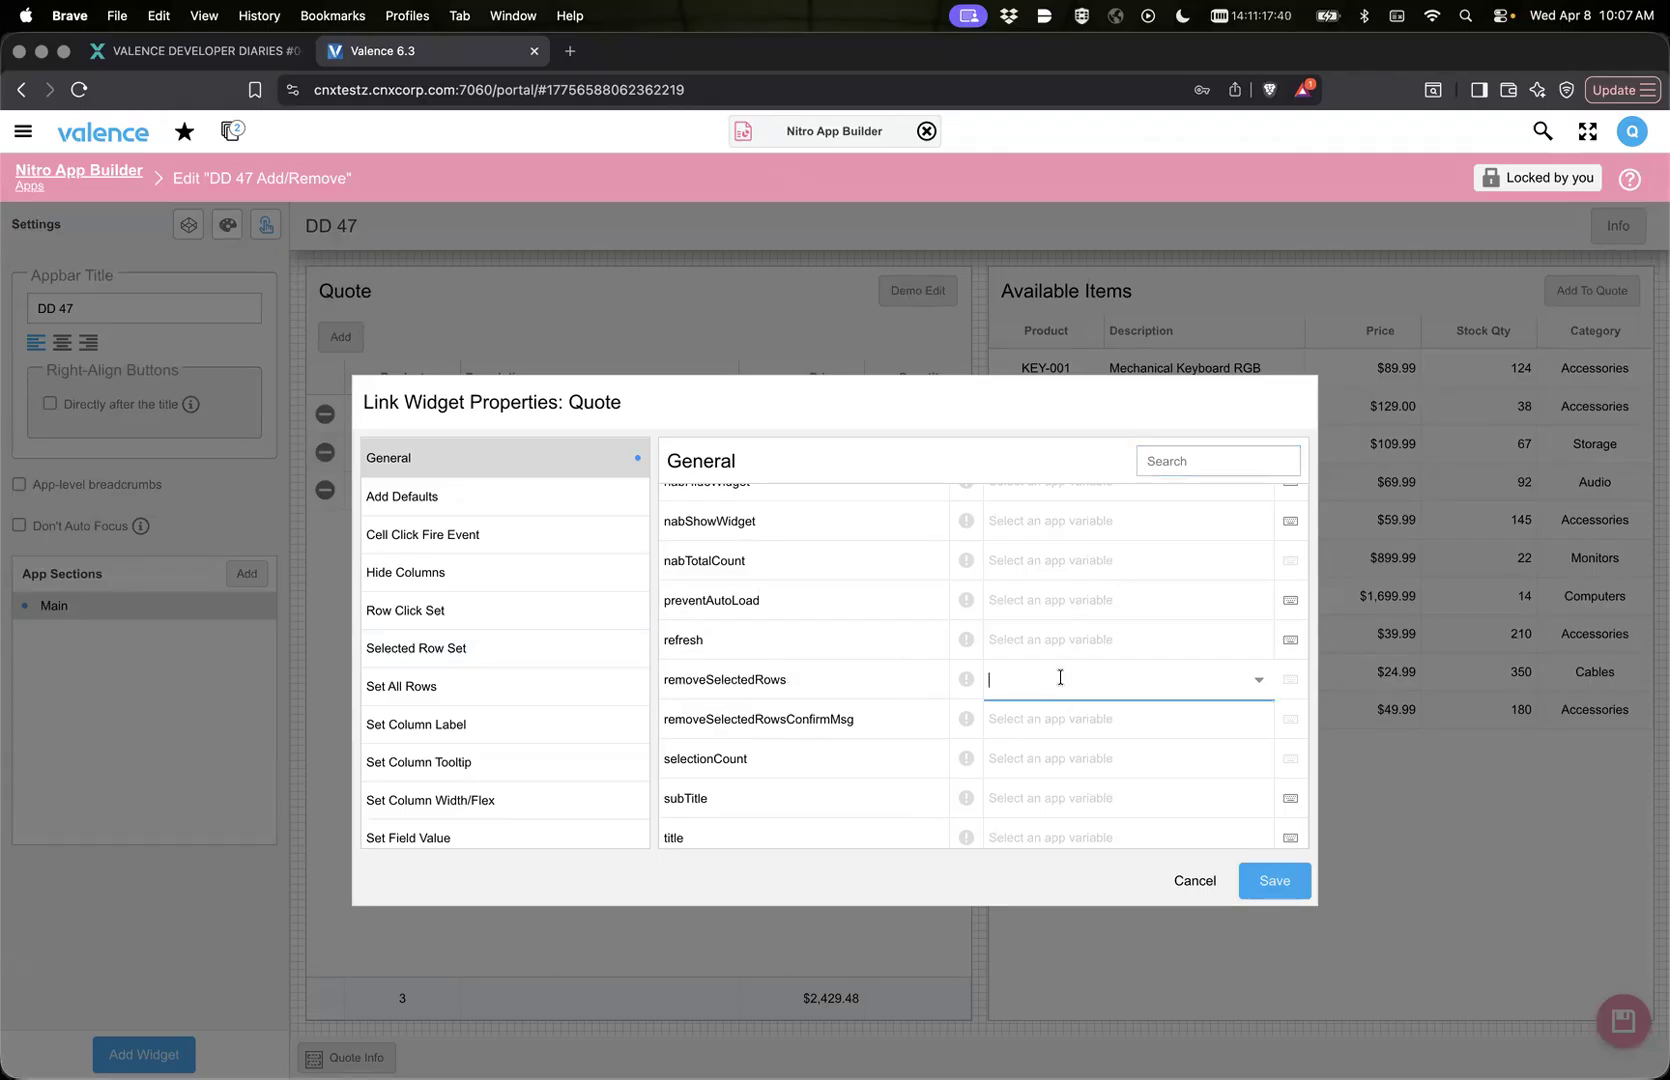
left_click(1259, 681)
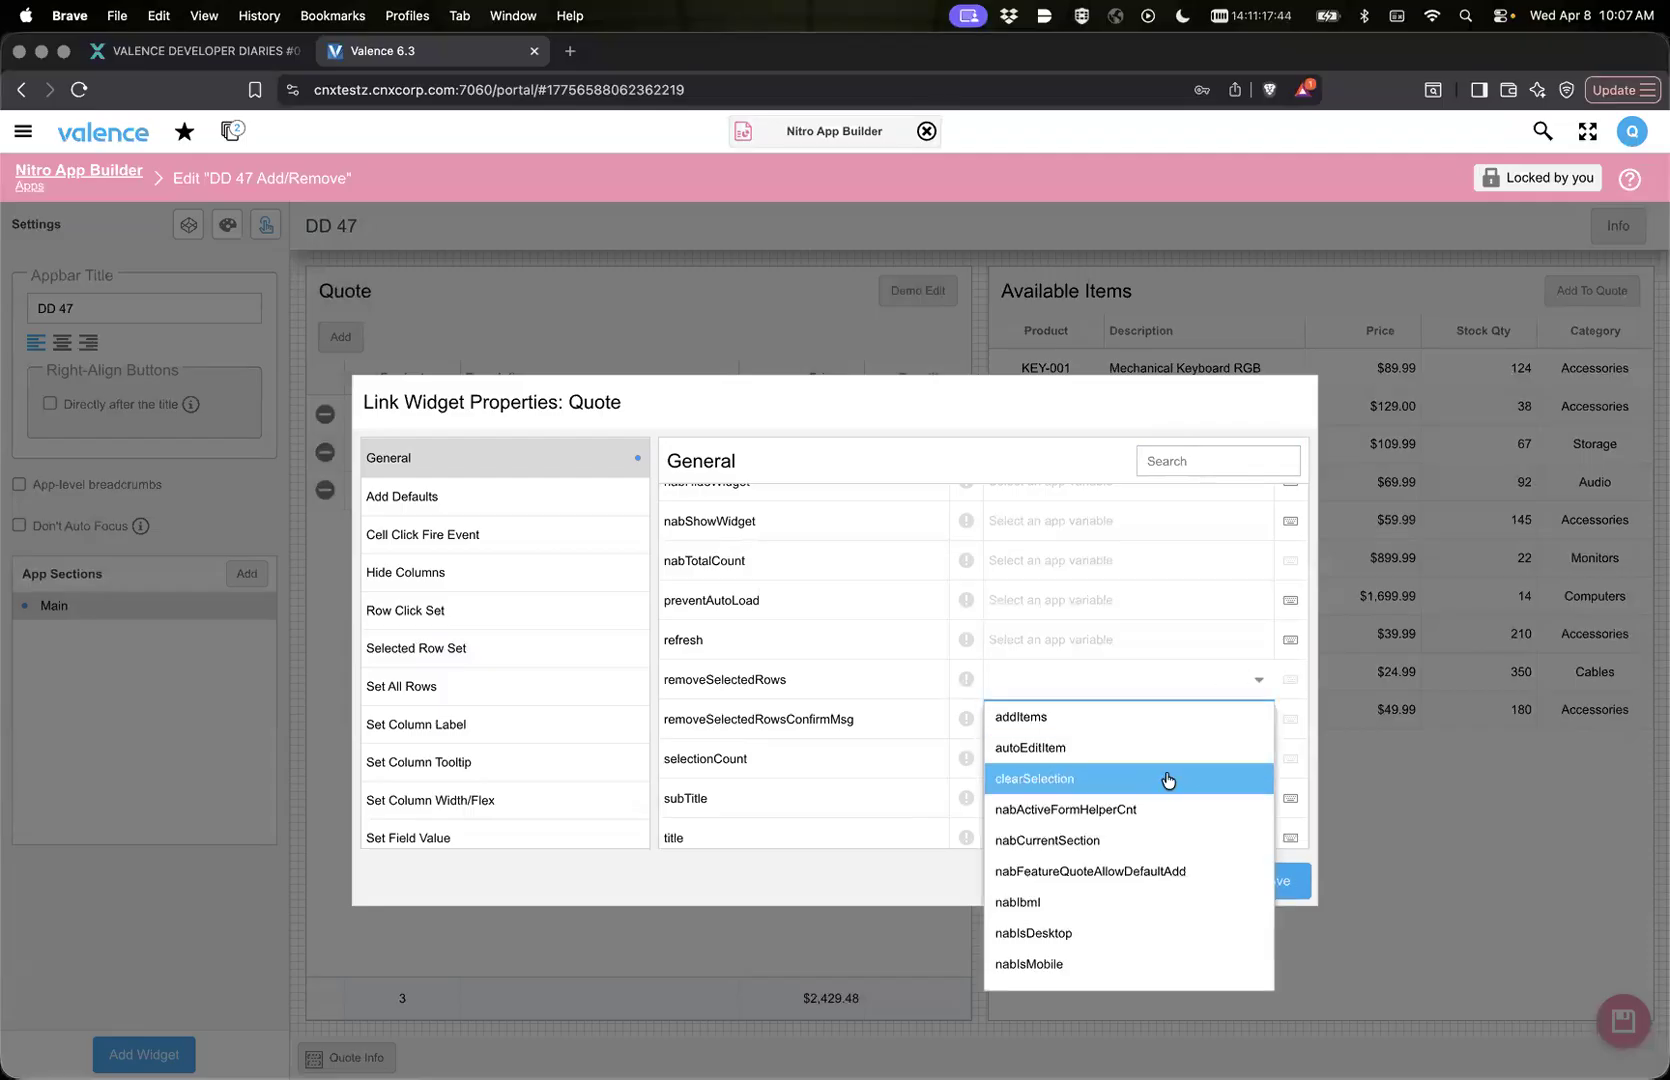
scroll(1170, 843, "down", 3)
scroll(1130, 865, "down", 5)
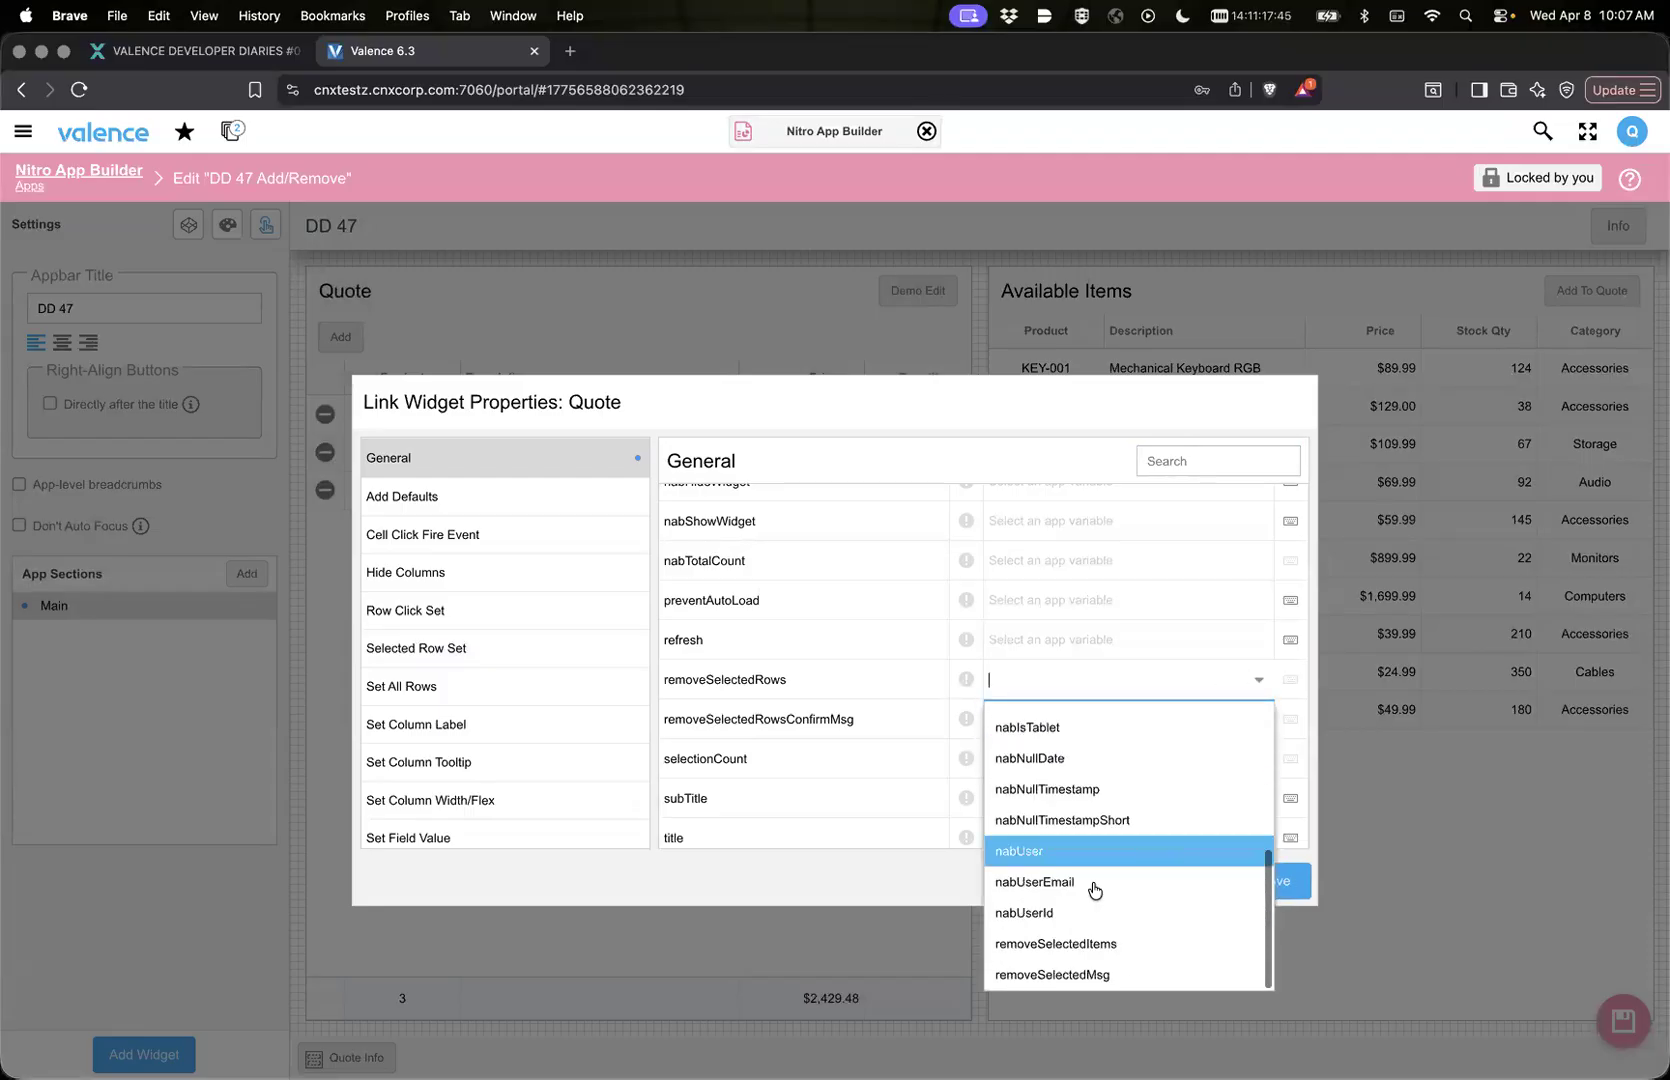
left_click(1067, 949)
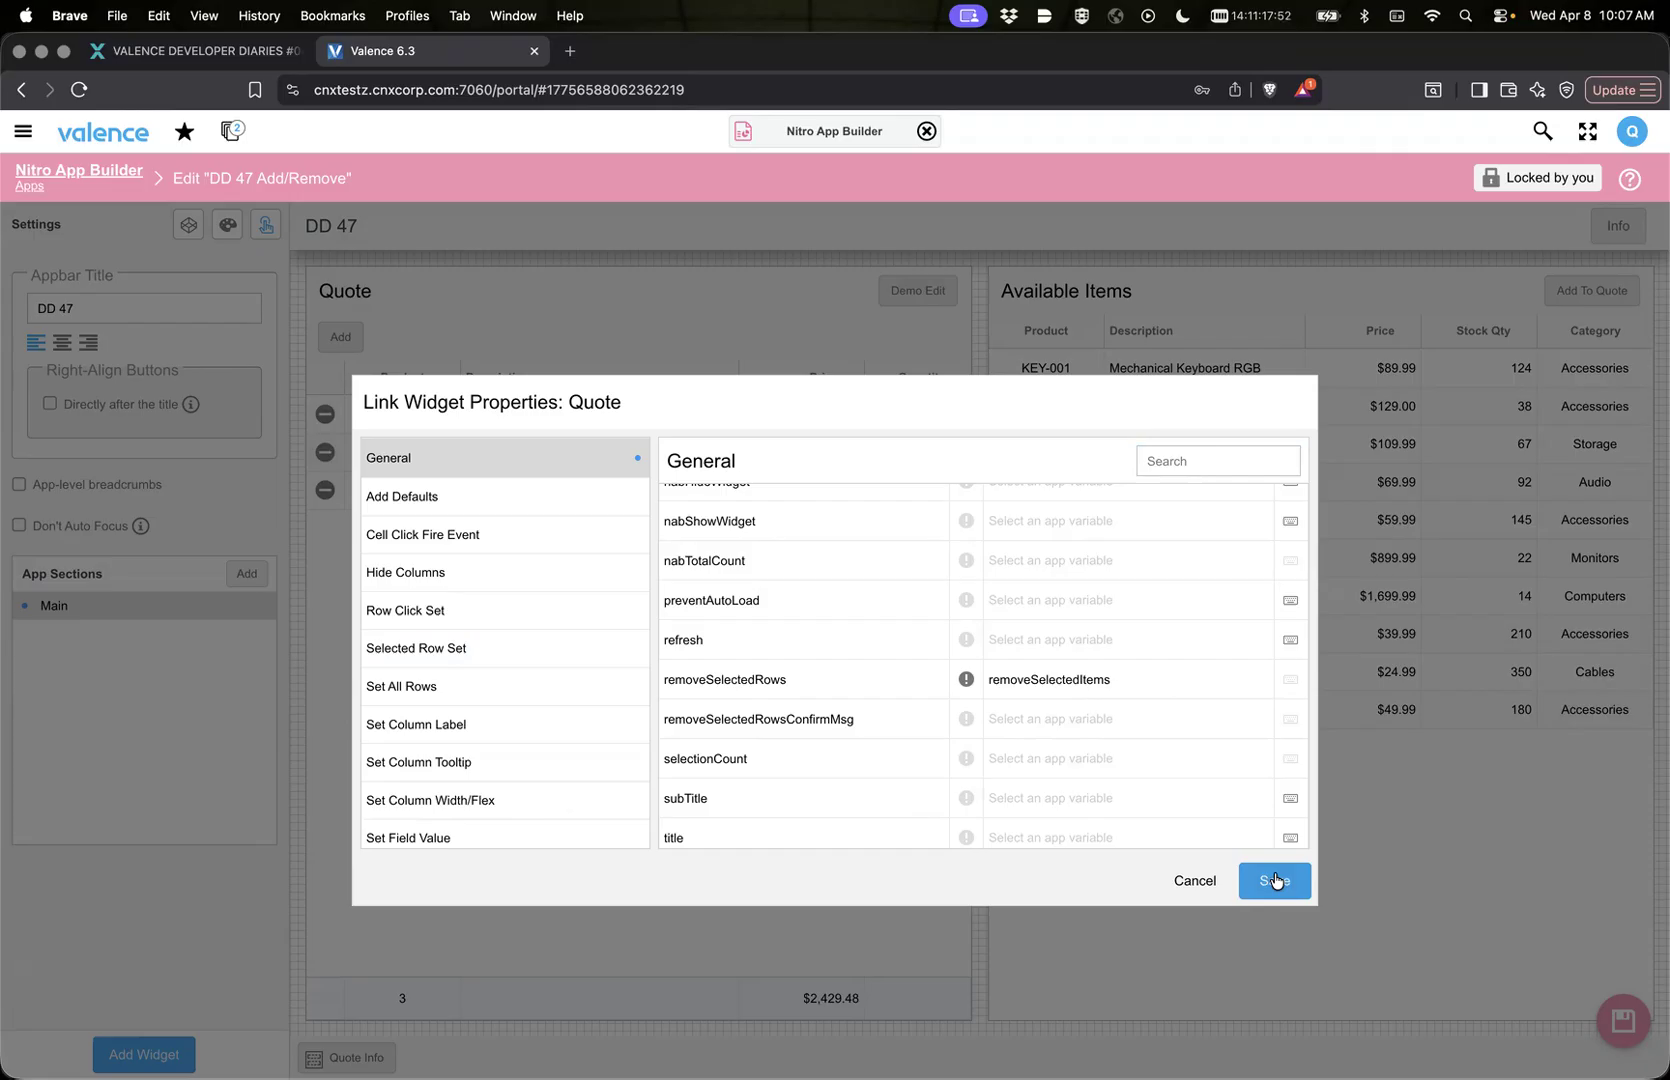
mouse_move(746, 679)
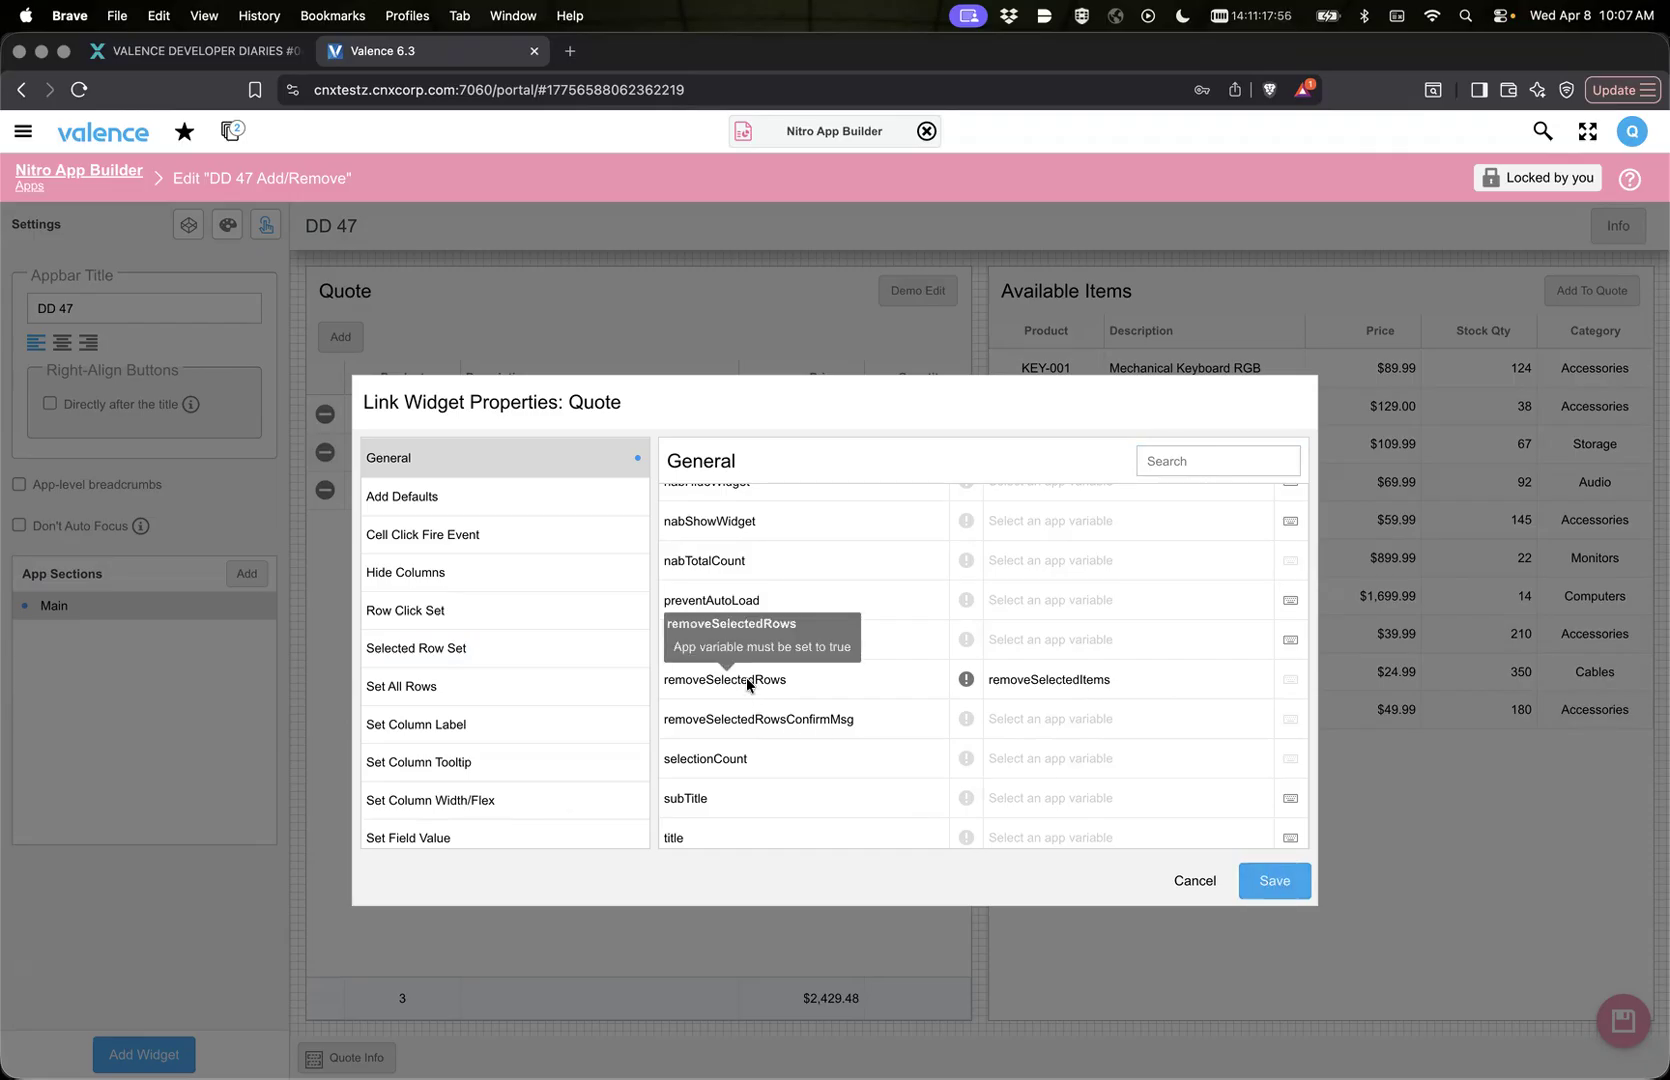
left_click(1275, 881)
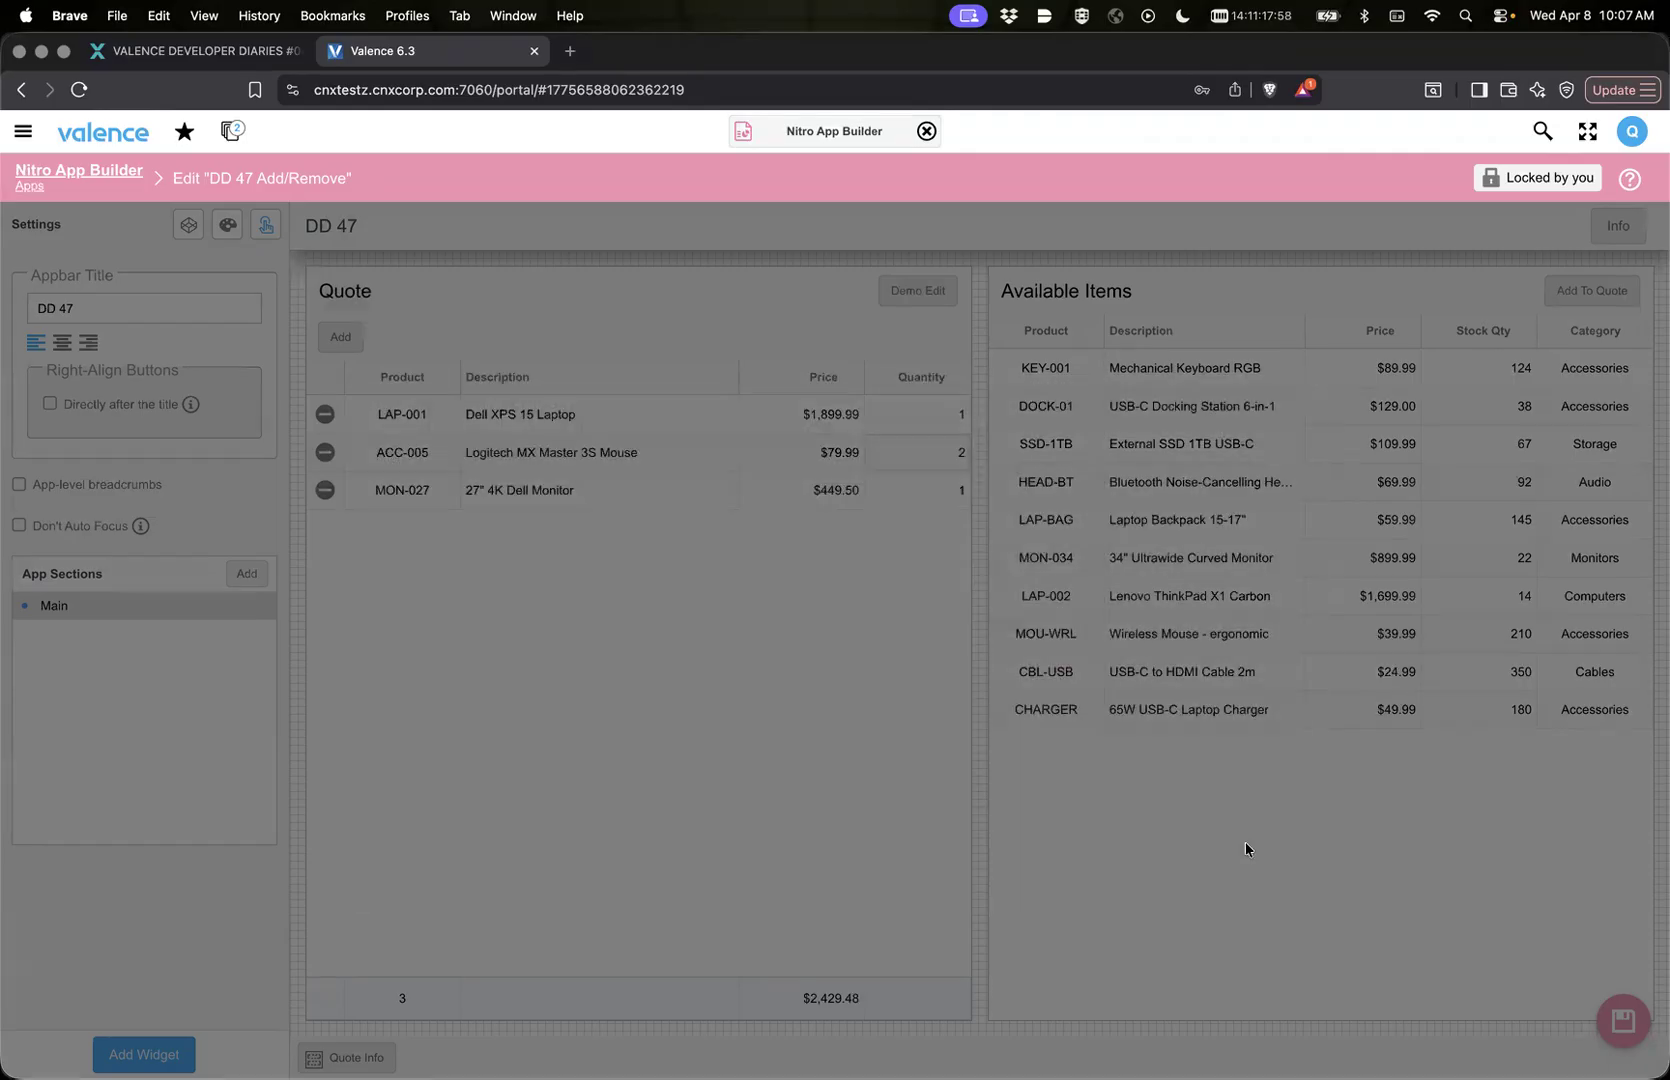
Step: Review the app variables set when the minus icon in Quote's icon column is clicked, and return to the app layout
left_click(265, 225)
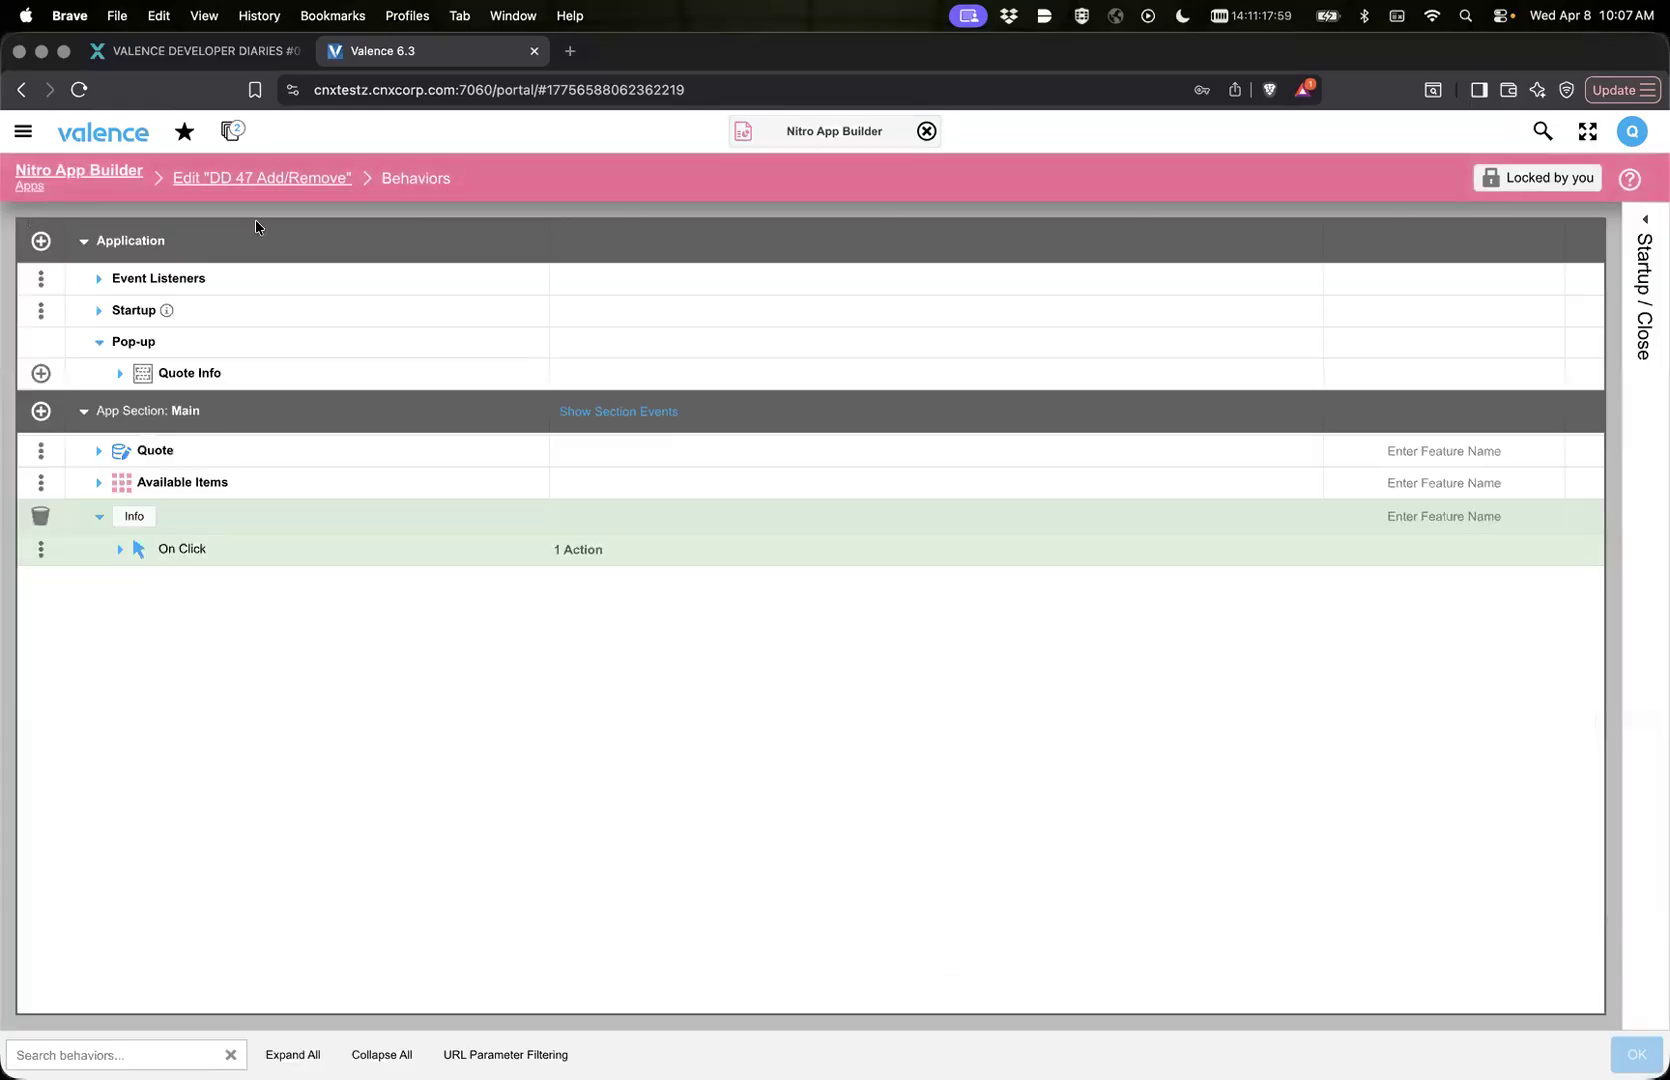
left_click(99, 450)
left_click(120, 643)
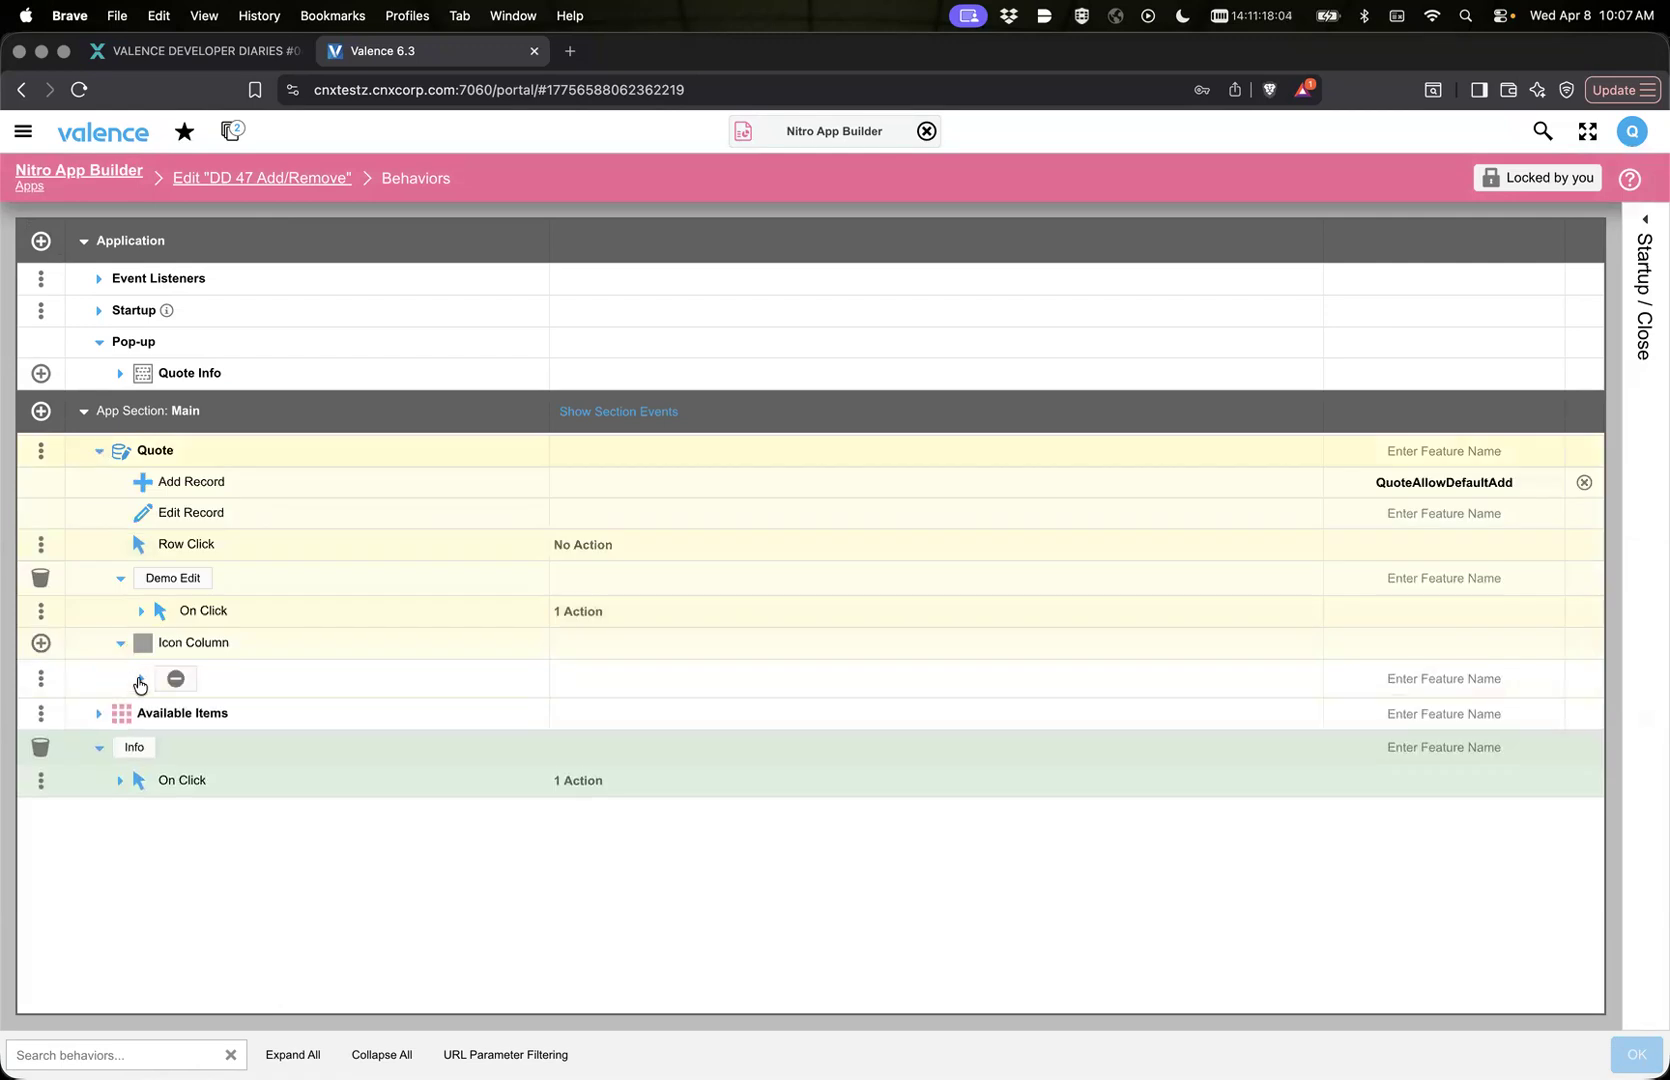
left_click(140, 680)
left_click(165, 711)
left_click(245, 747)
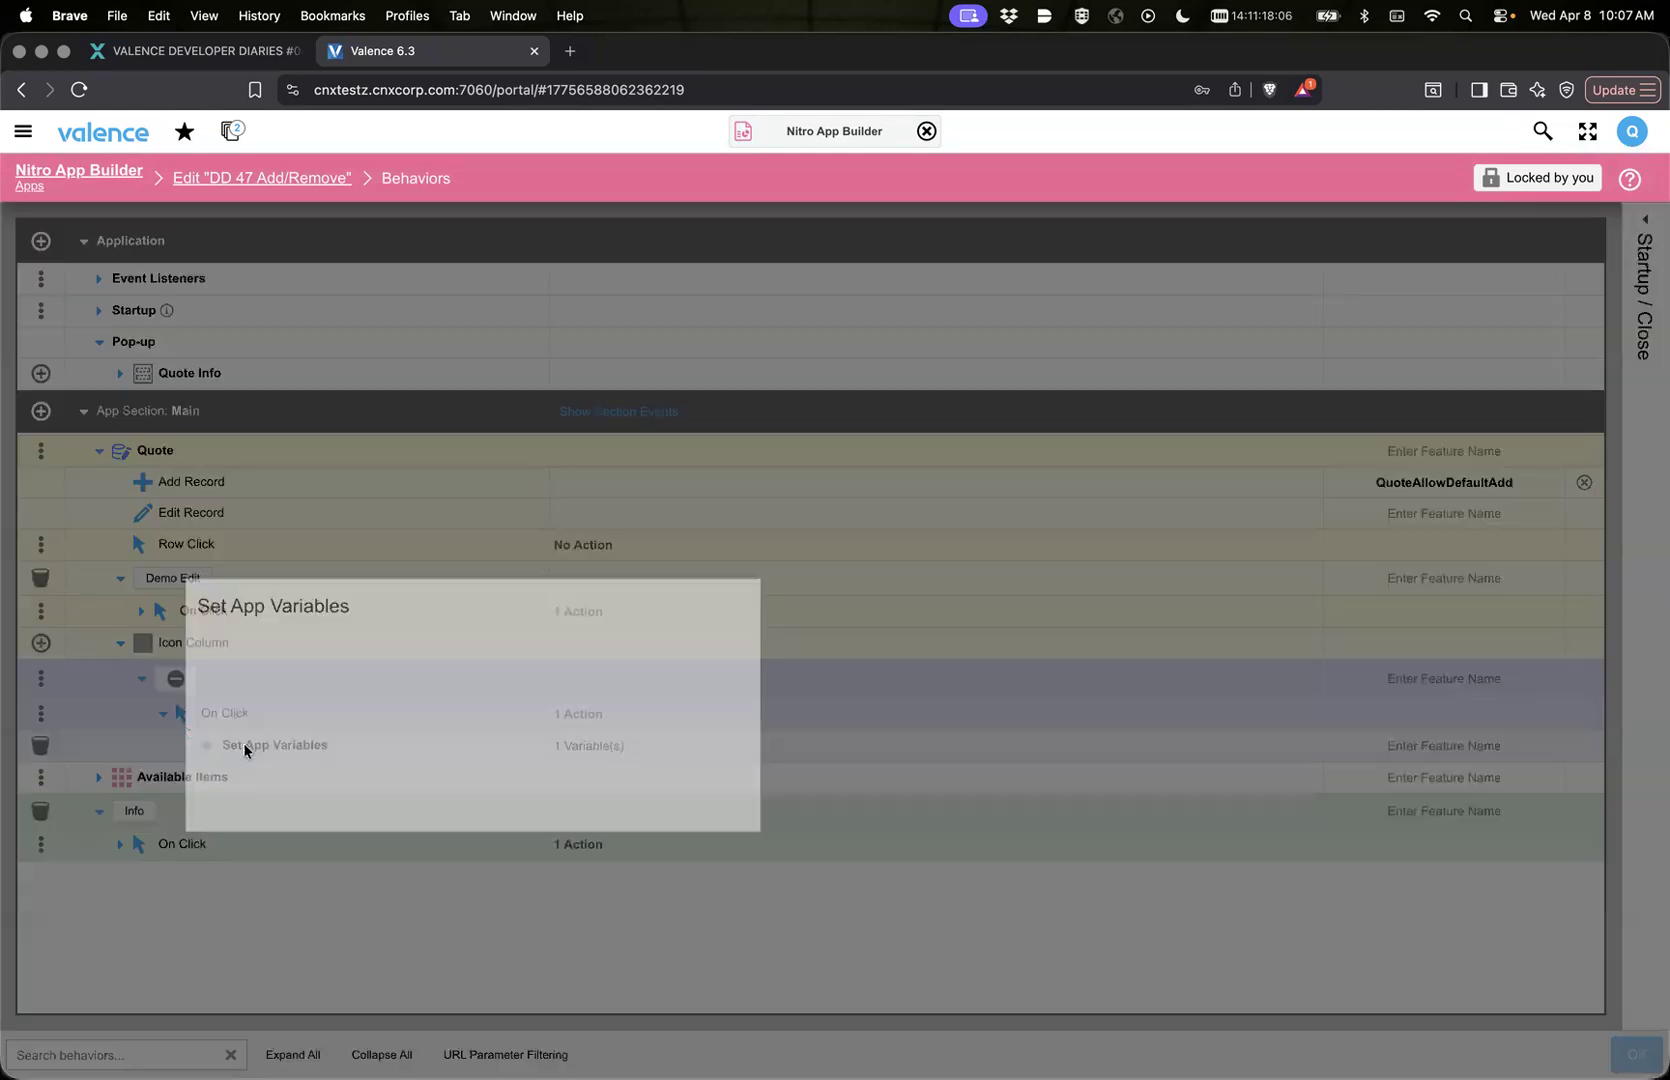
scroll(918, 594, "down", 5)
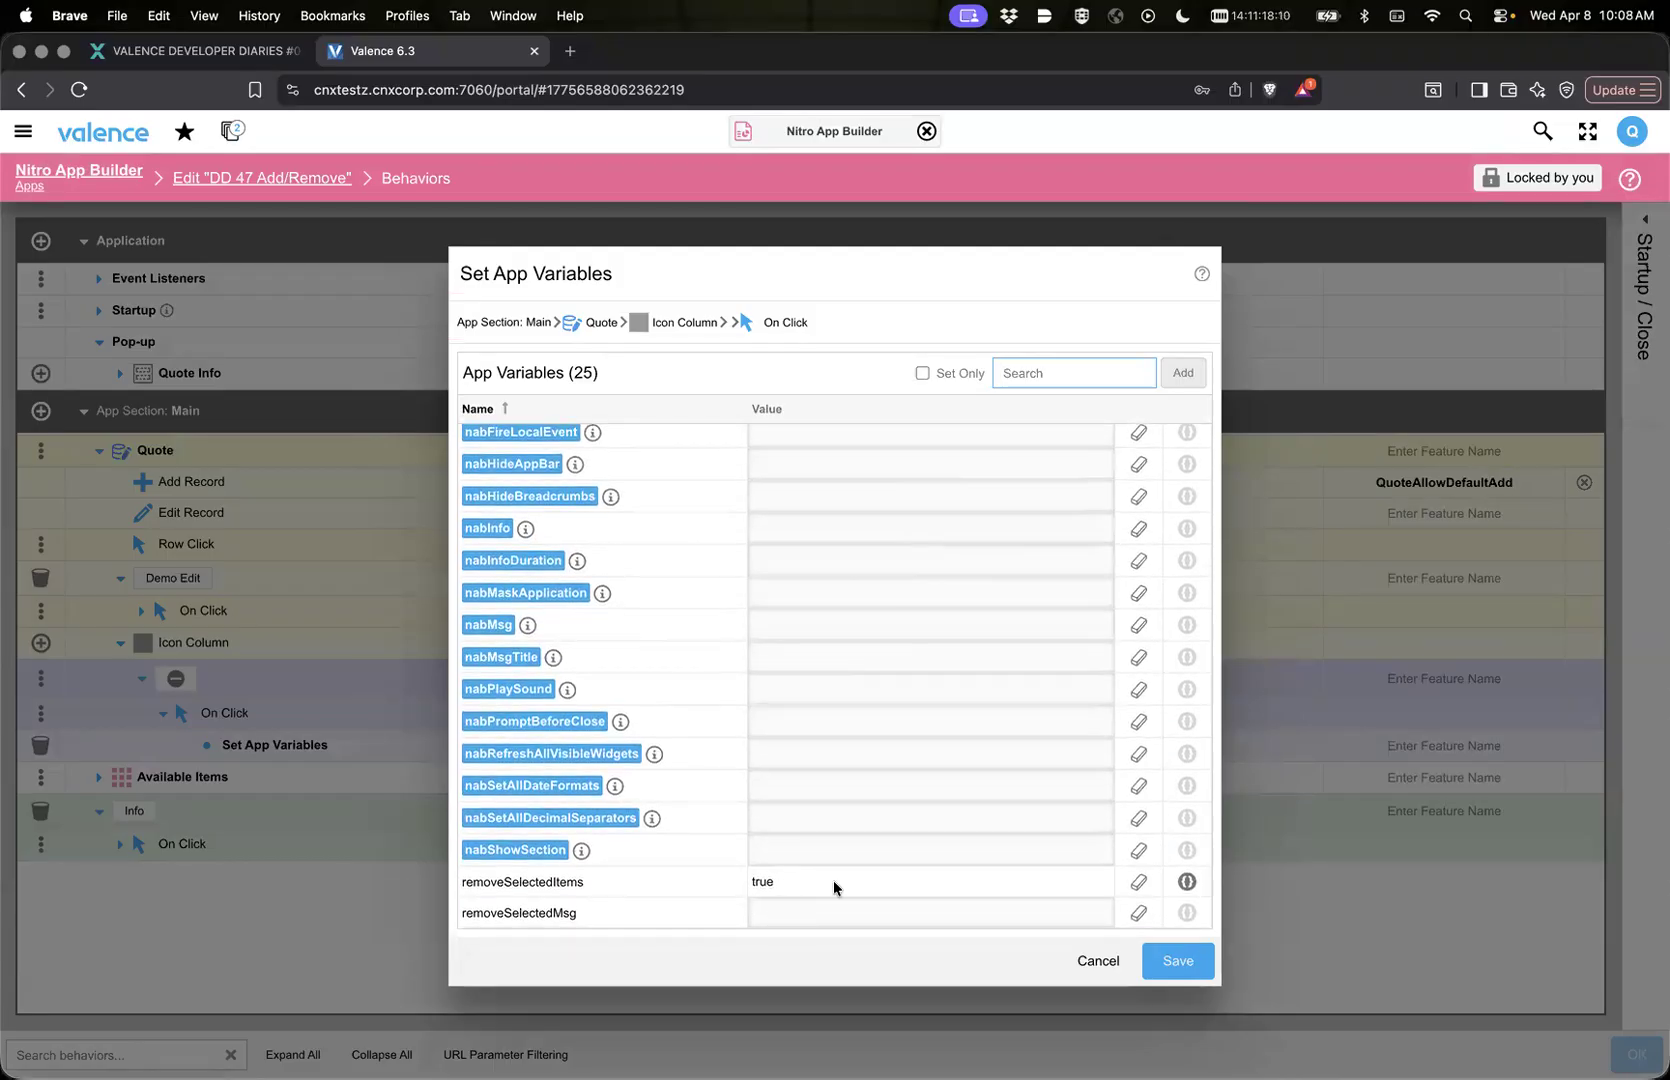
left_click(1095, 960)
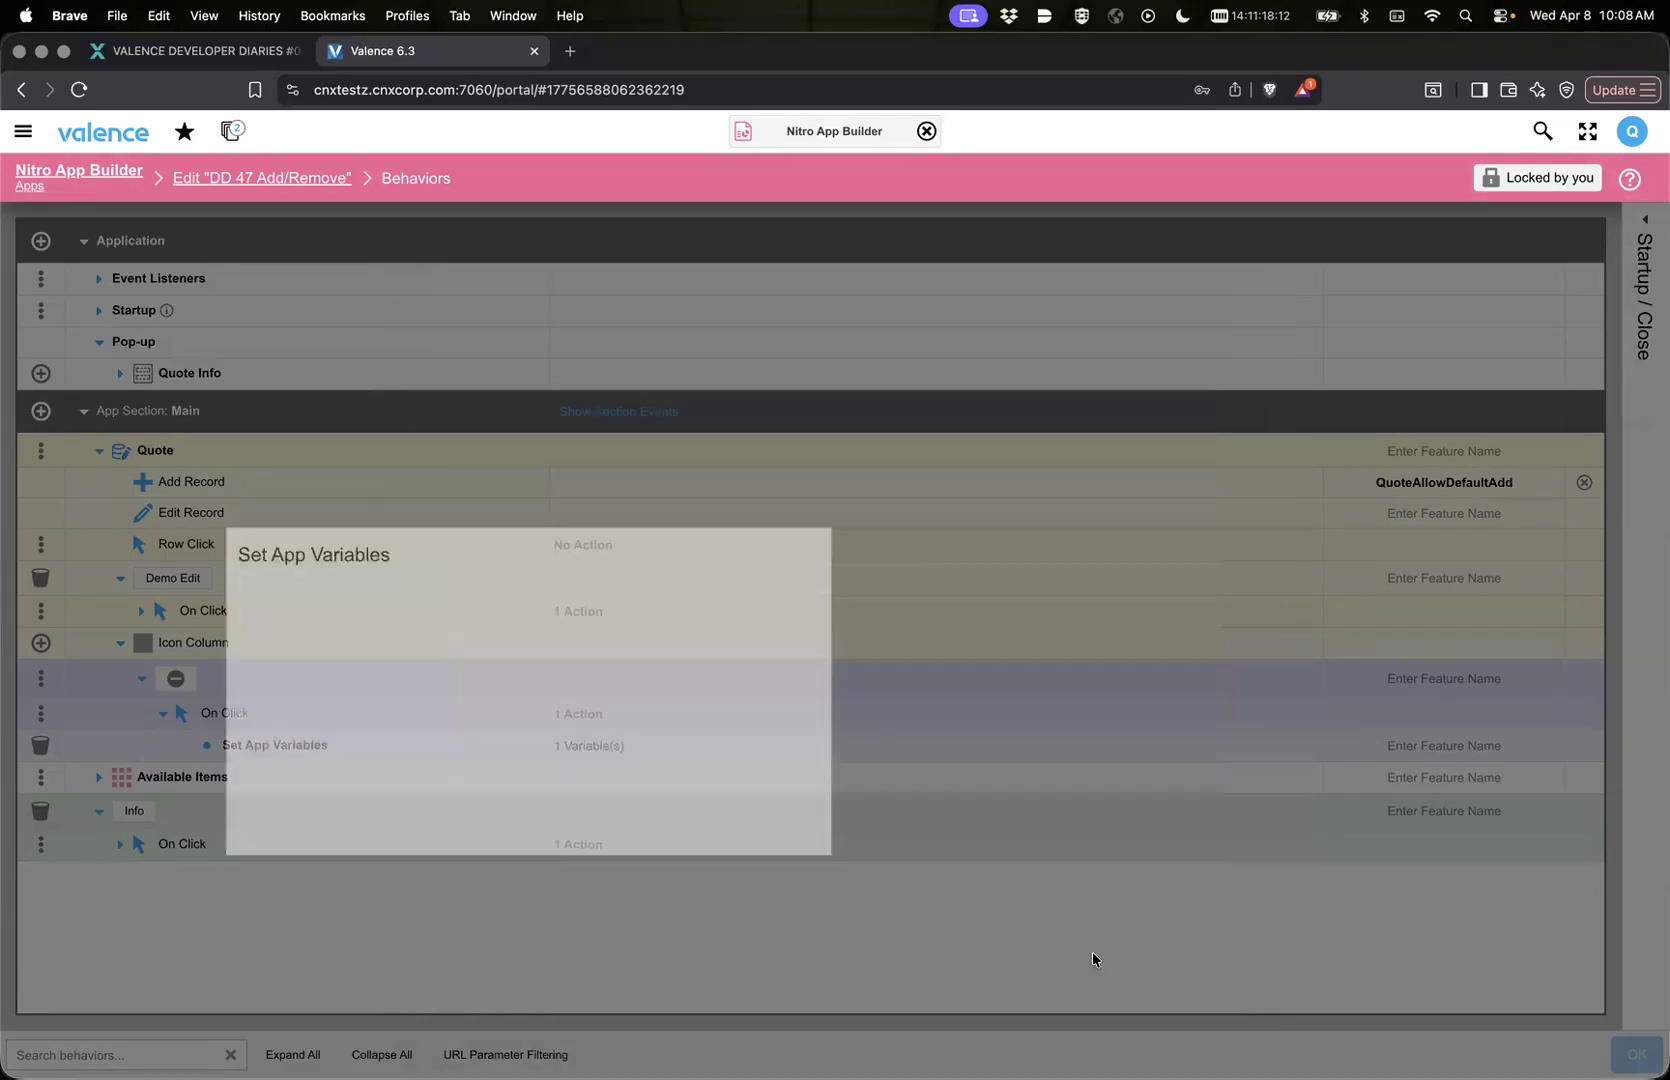
left_click(285, 175)
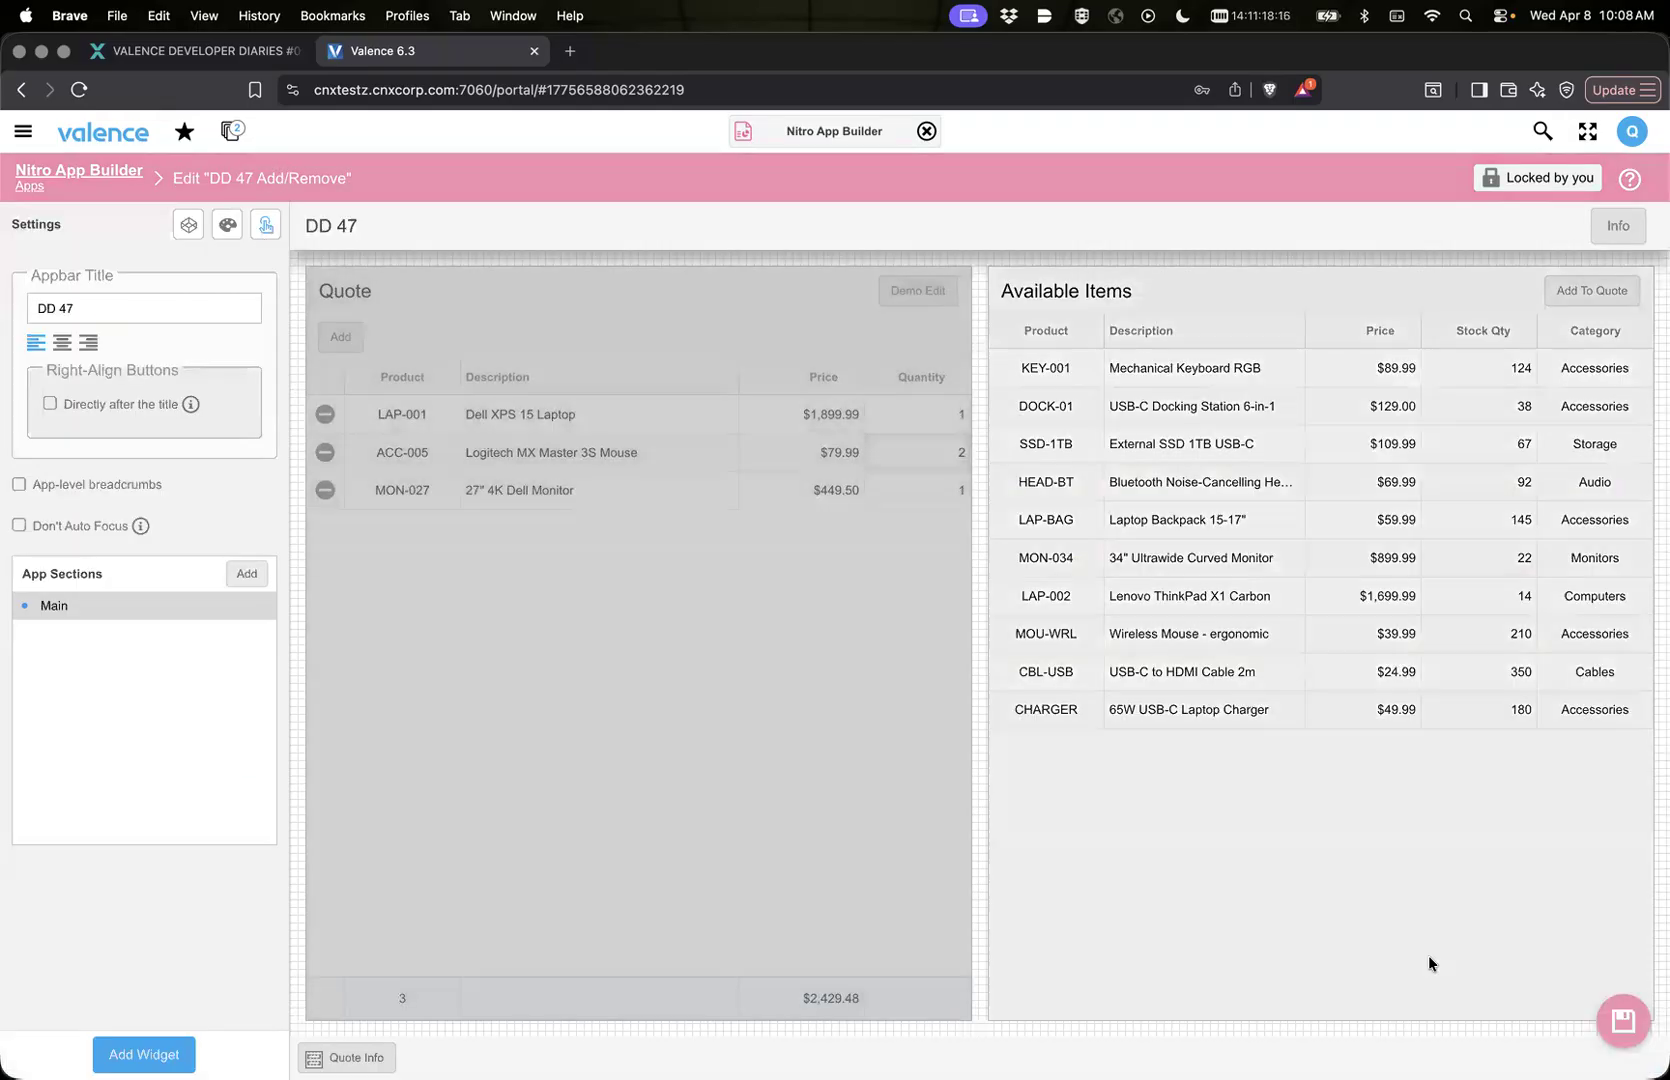
Step: Save the app with the row-removal link and reload the frame of the running DD 47 Add/Remove app
left_click(1622, 1020)
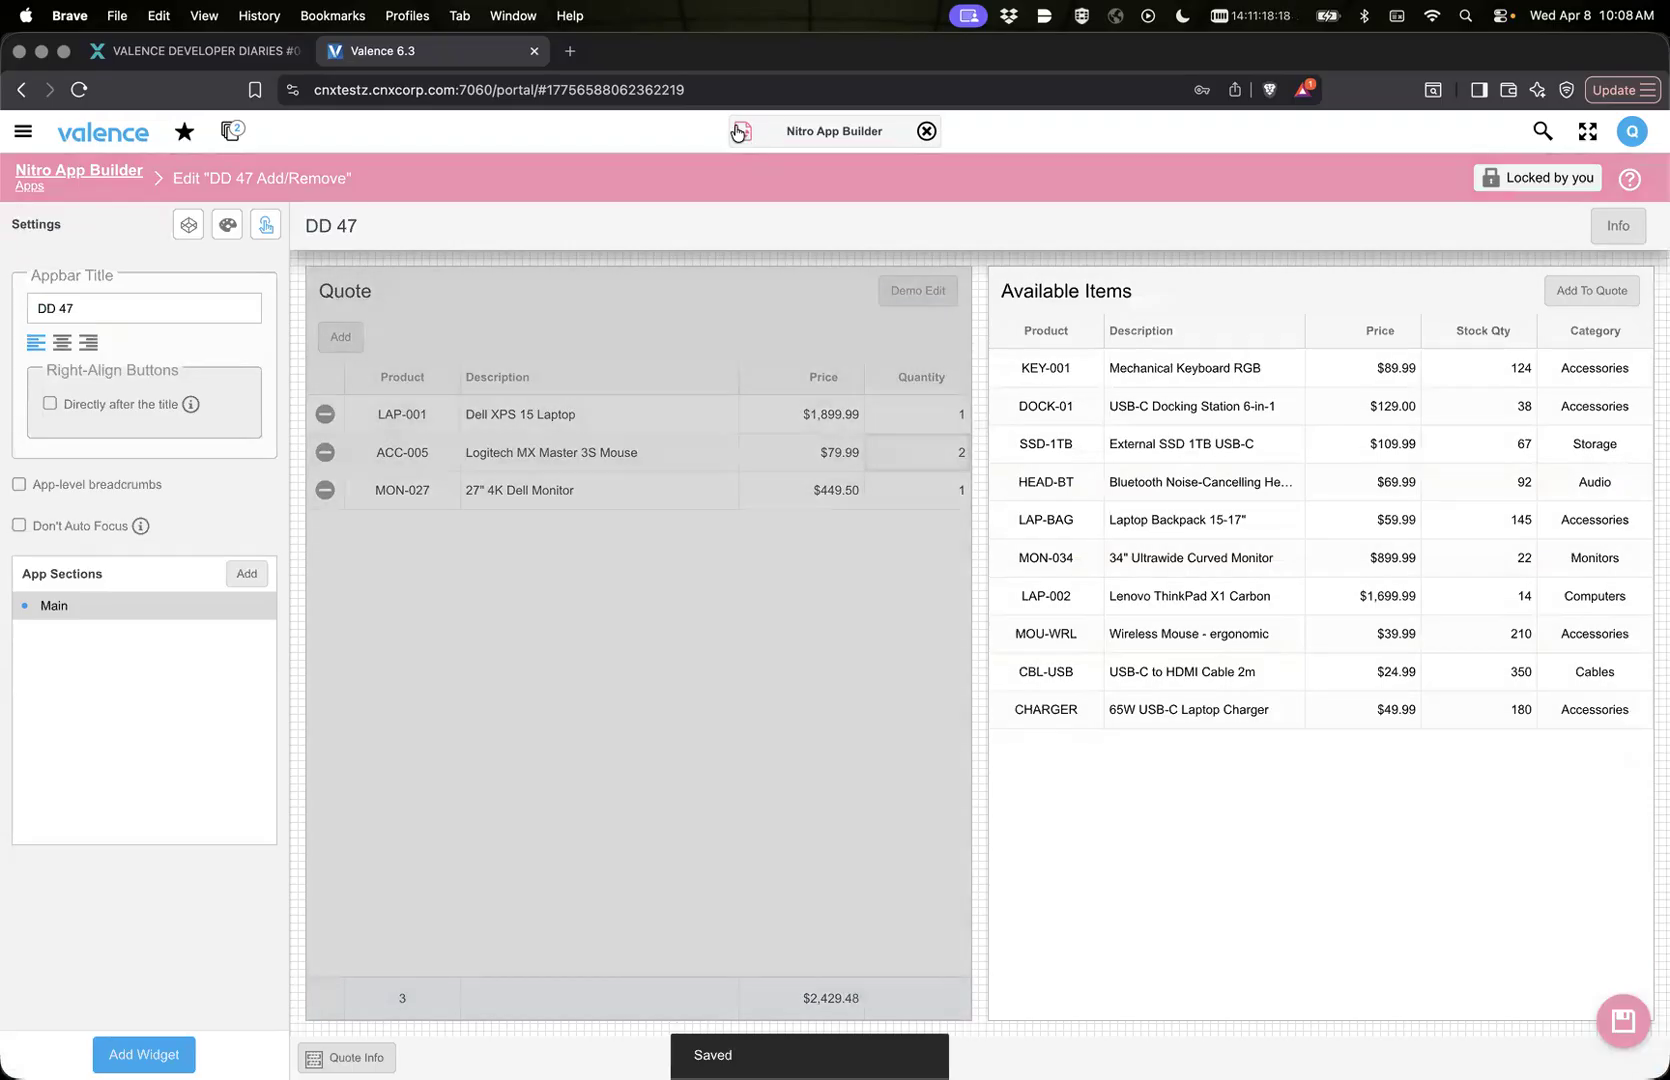
left_click(737, 131)
left_click(749, 182)
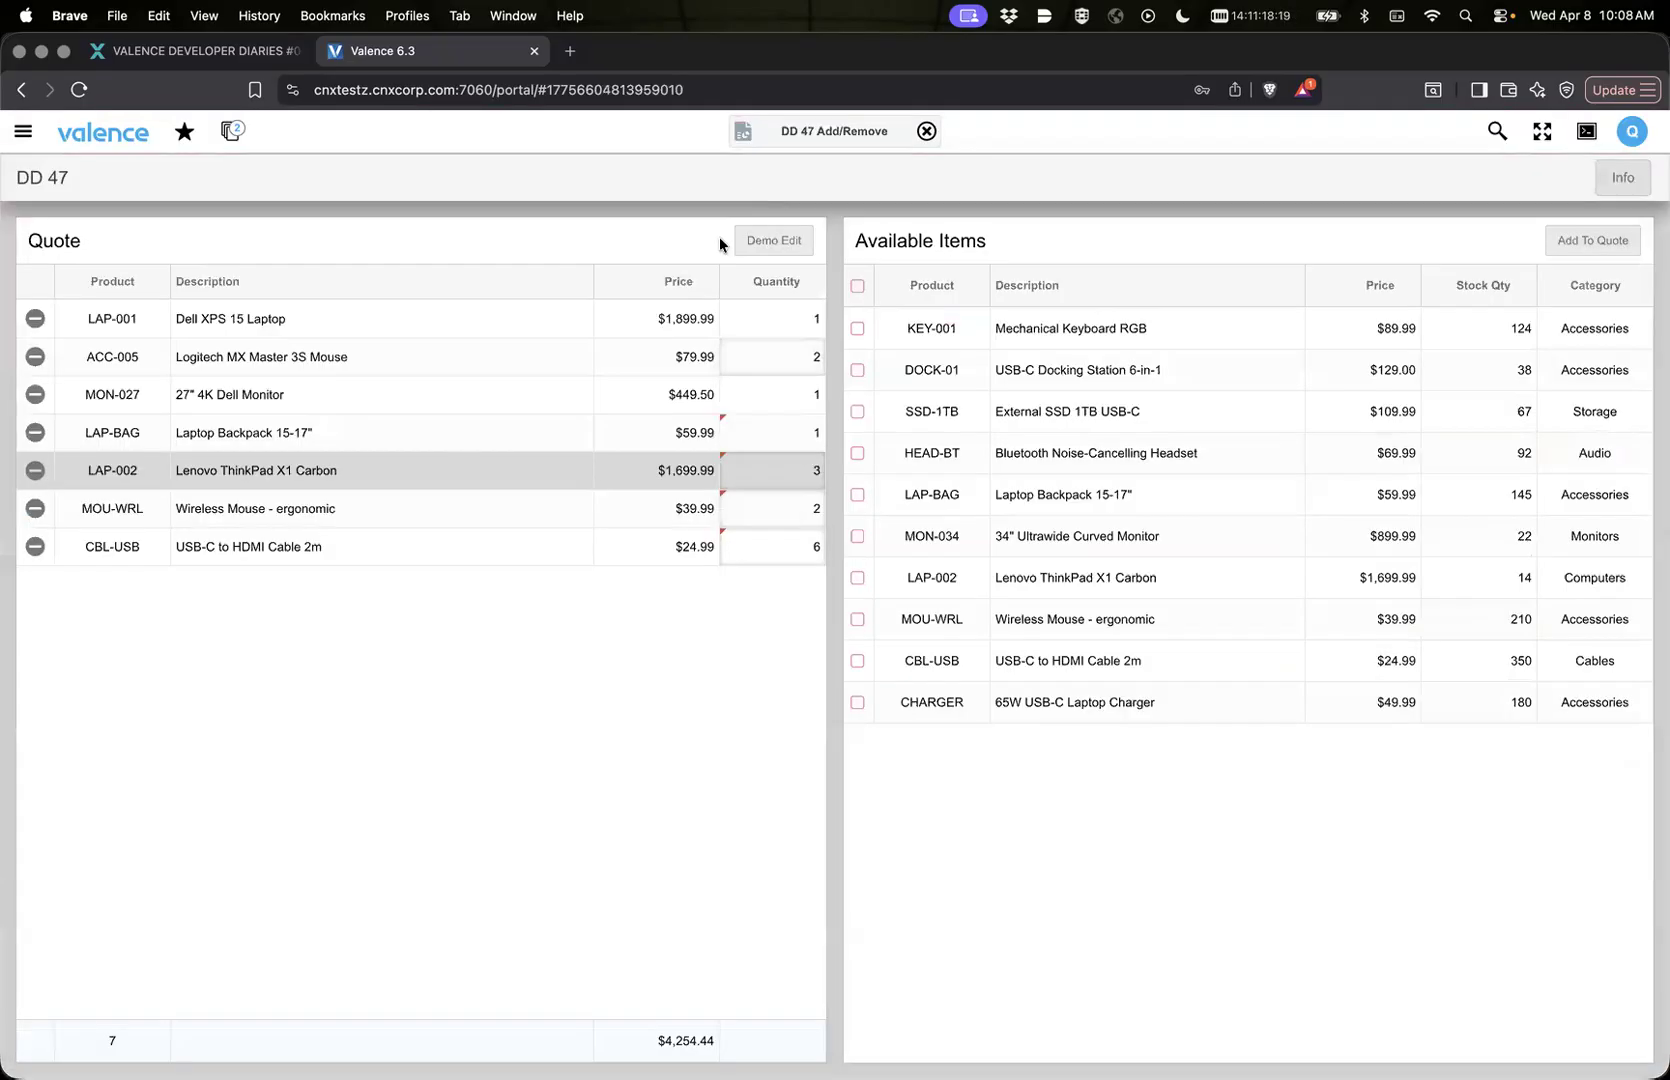
right_click(480, 666)
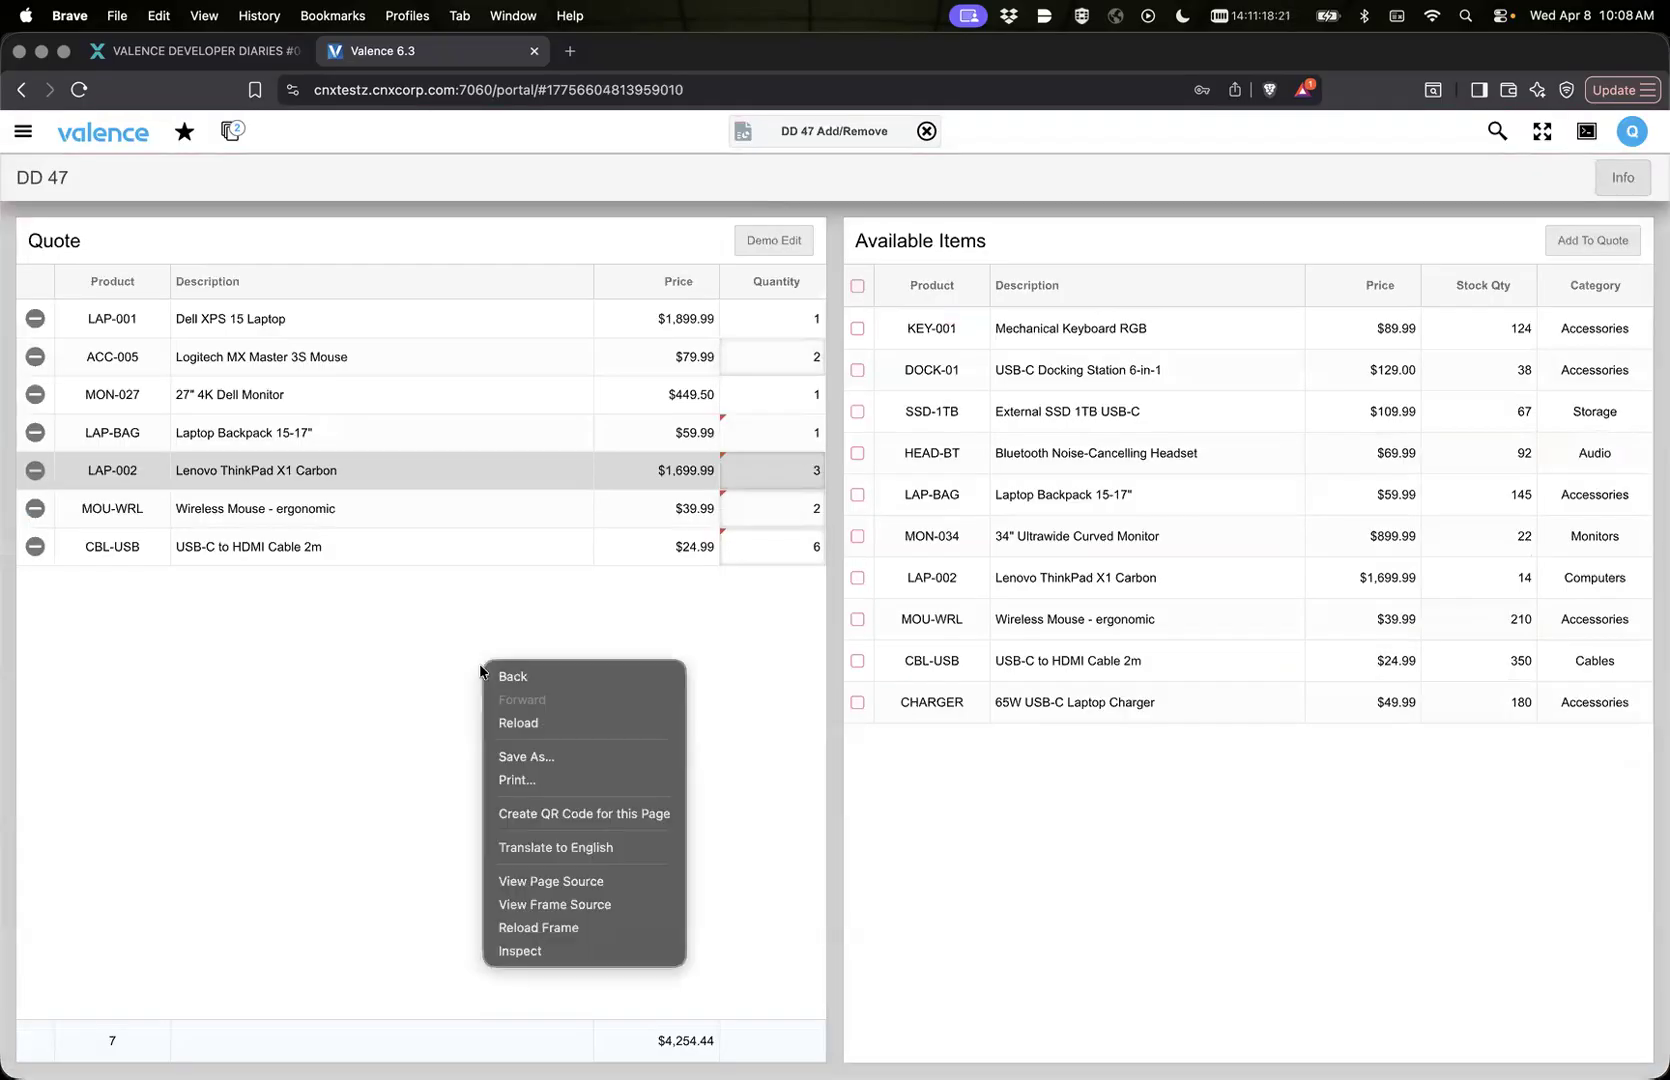
left_click(547, 928)
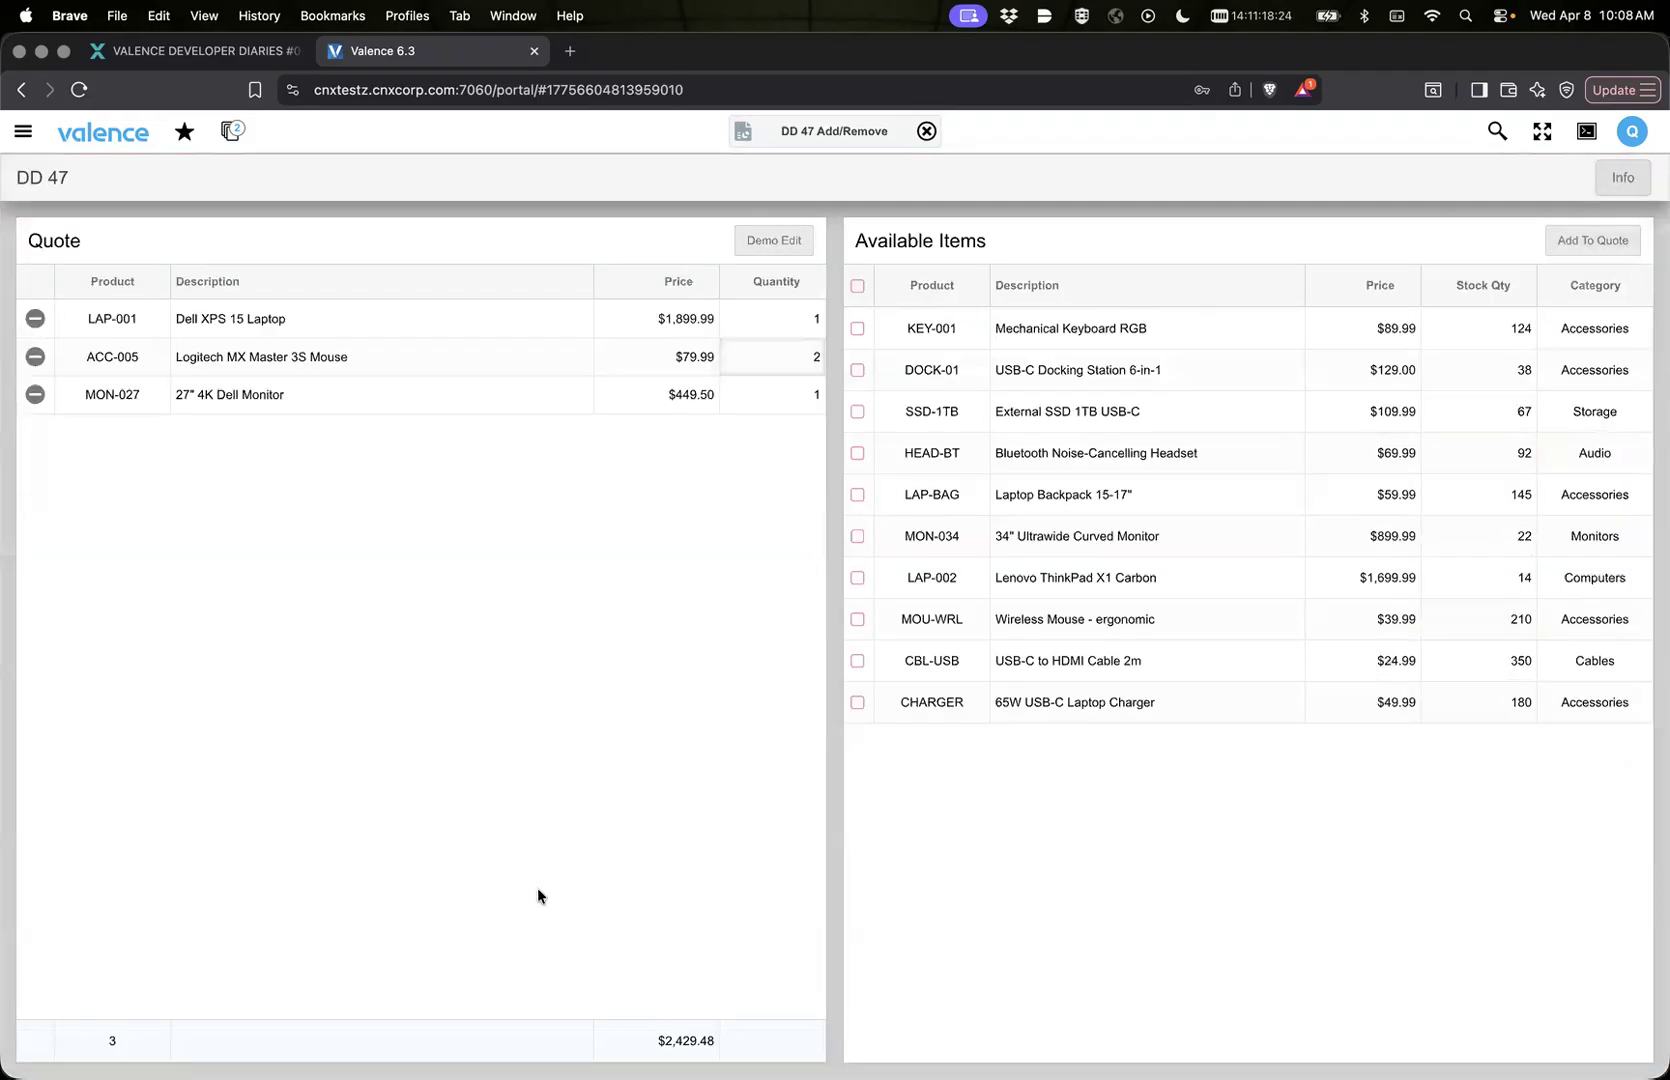
Step: Remove the MON-027 monitor row from the Quote grid with its minus icon
left_click(35, 394)
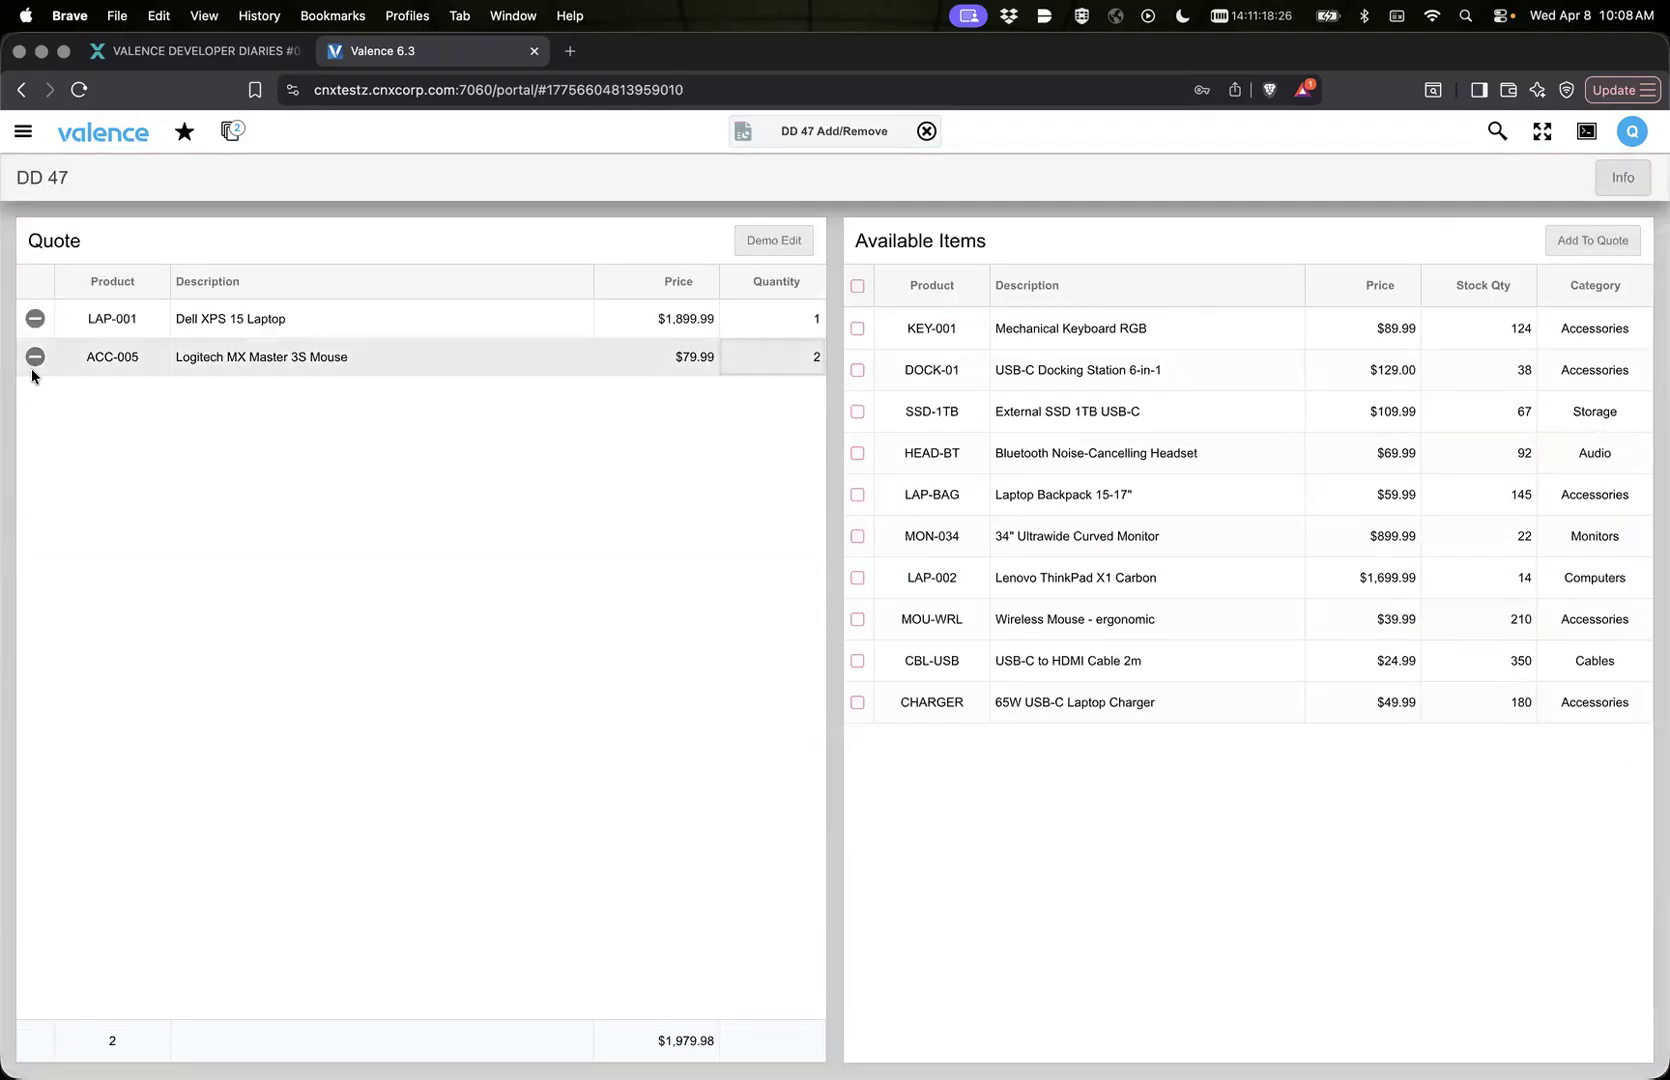
Step: Remove the ACC-005 mouse row and the LAP-001 laptop row from the Quote grid with their minus icons
left_click(35, 357)
left_click(35, 318)
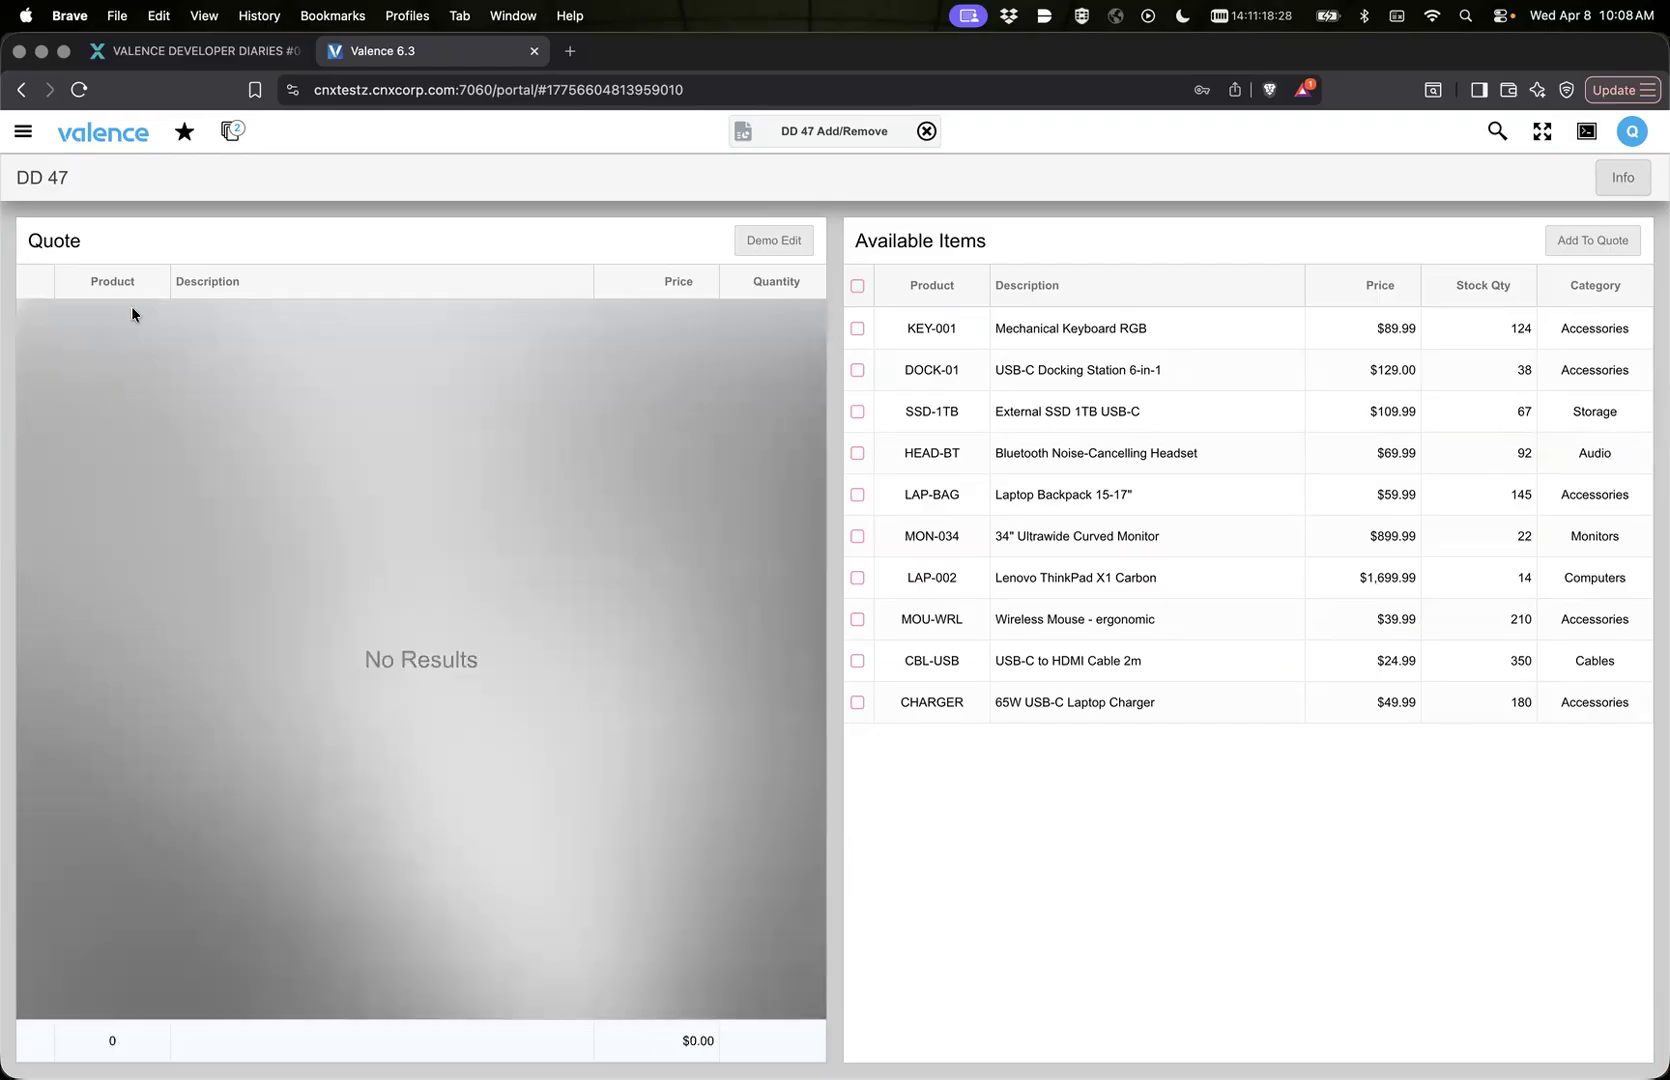
Step: In Nitro App Builder, assign the removeSelectedMsg app variable to Quote's removeSelectedRowsConfirmMsg property and save the link properties
left_click(737, 146)
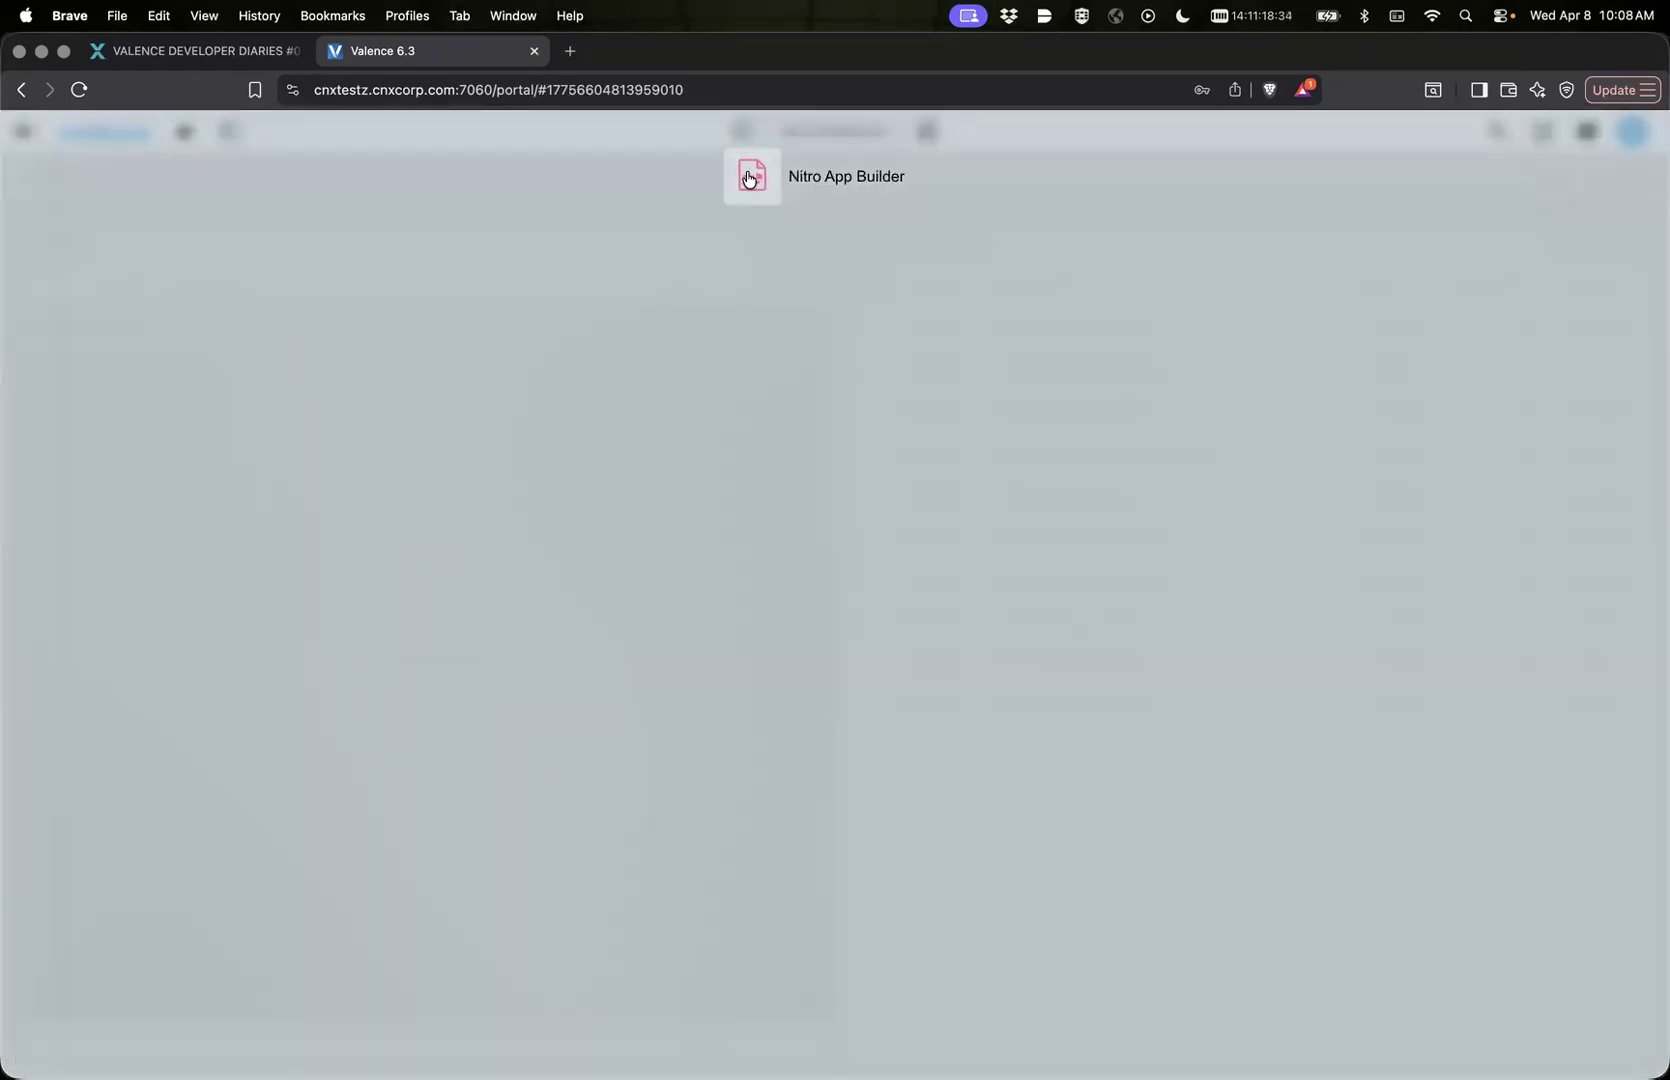
left_click(746, 176)
mouse_move(457, 669)
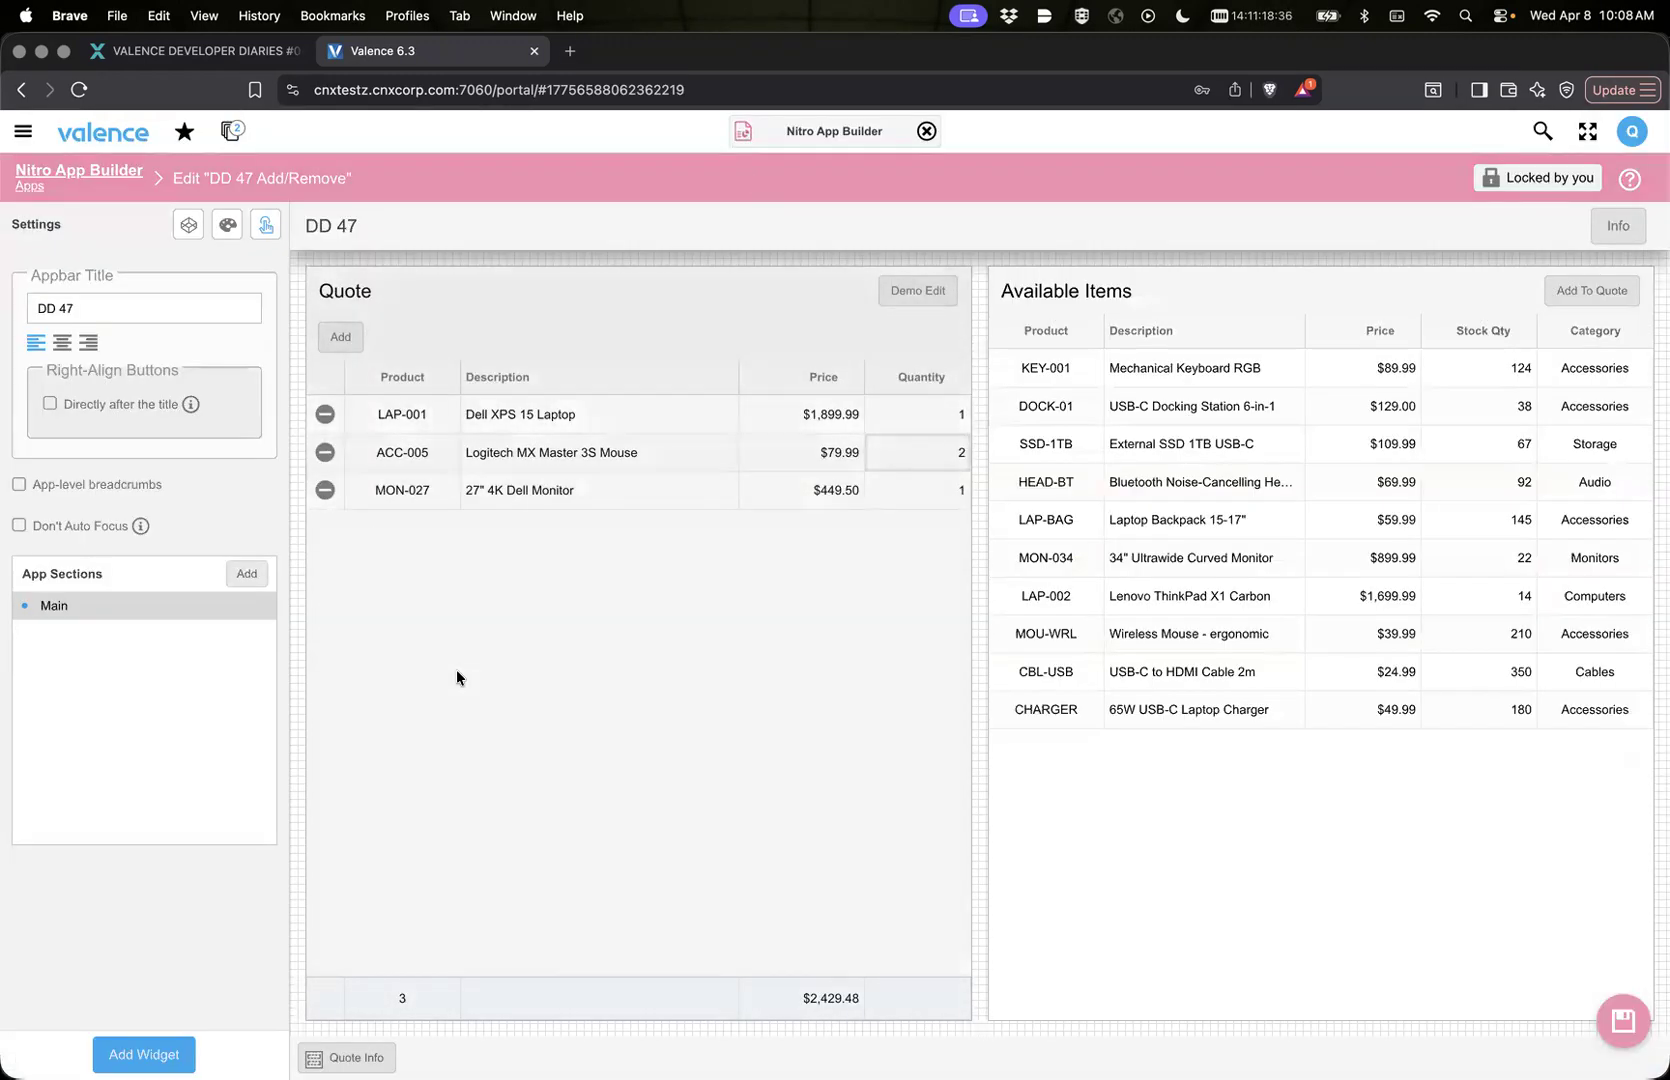
left_click(574, 646)
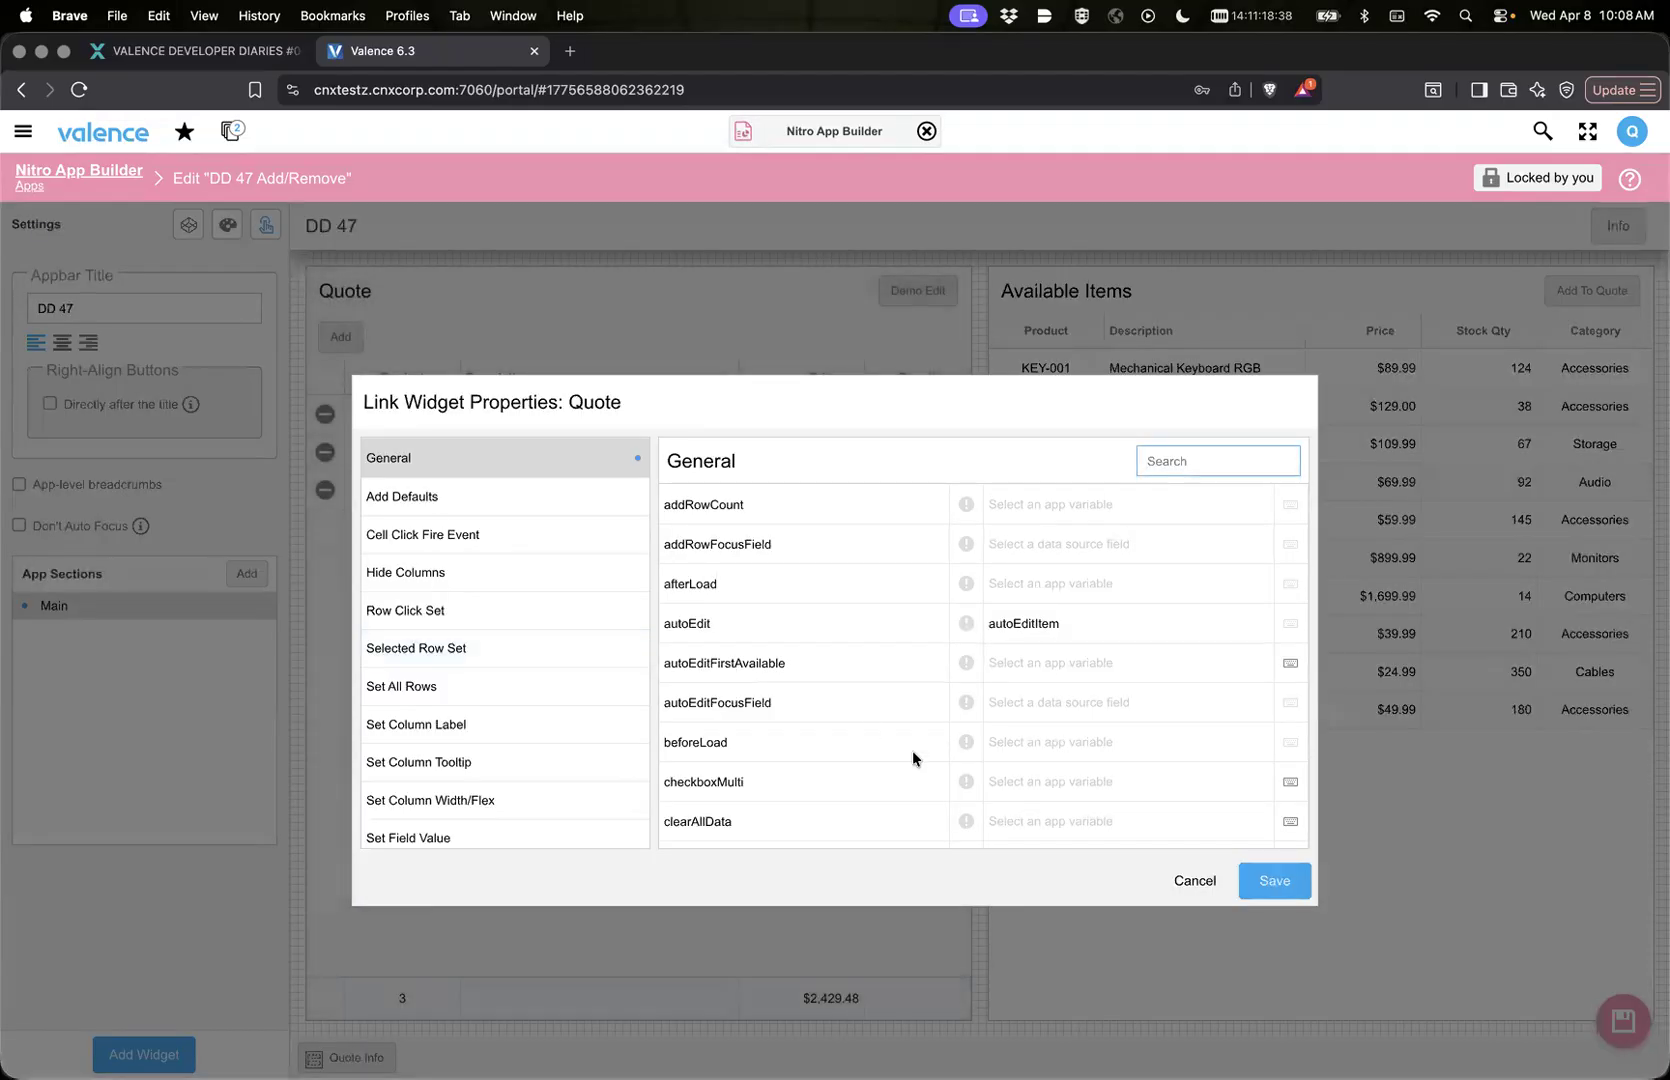
scroll(912, 758, "down", 5)
left_click(1066, 719)
type("r")
left_click(1061, 779)
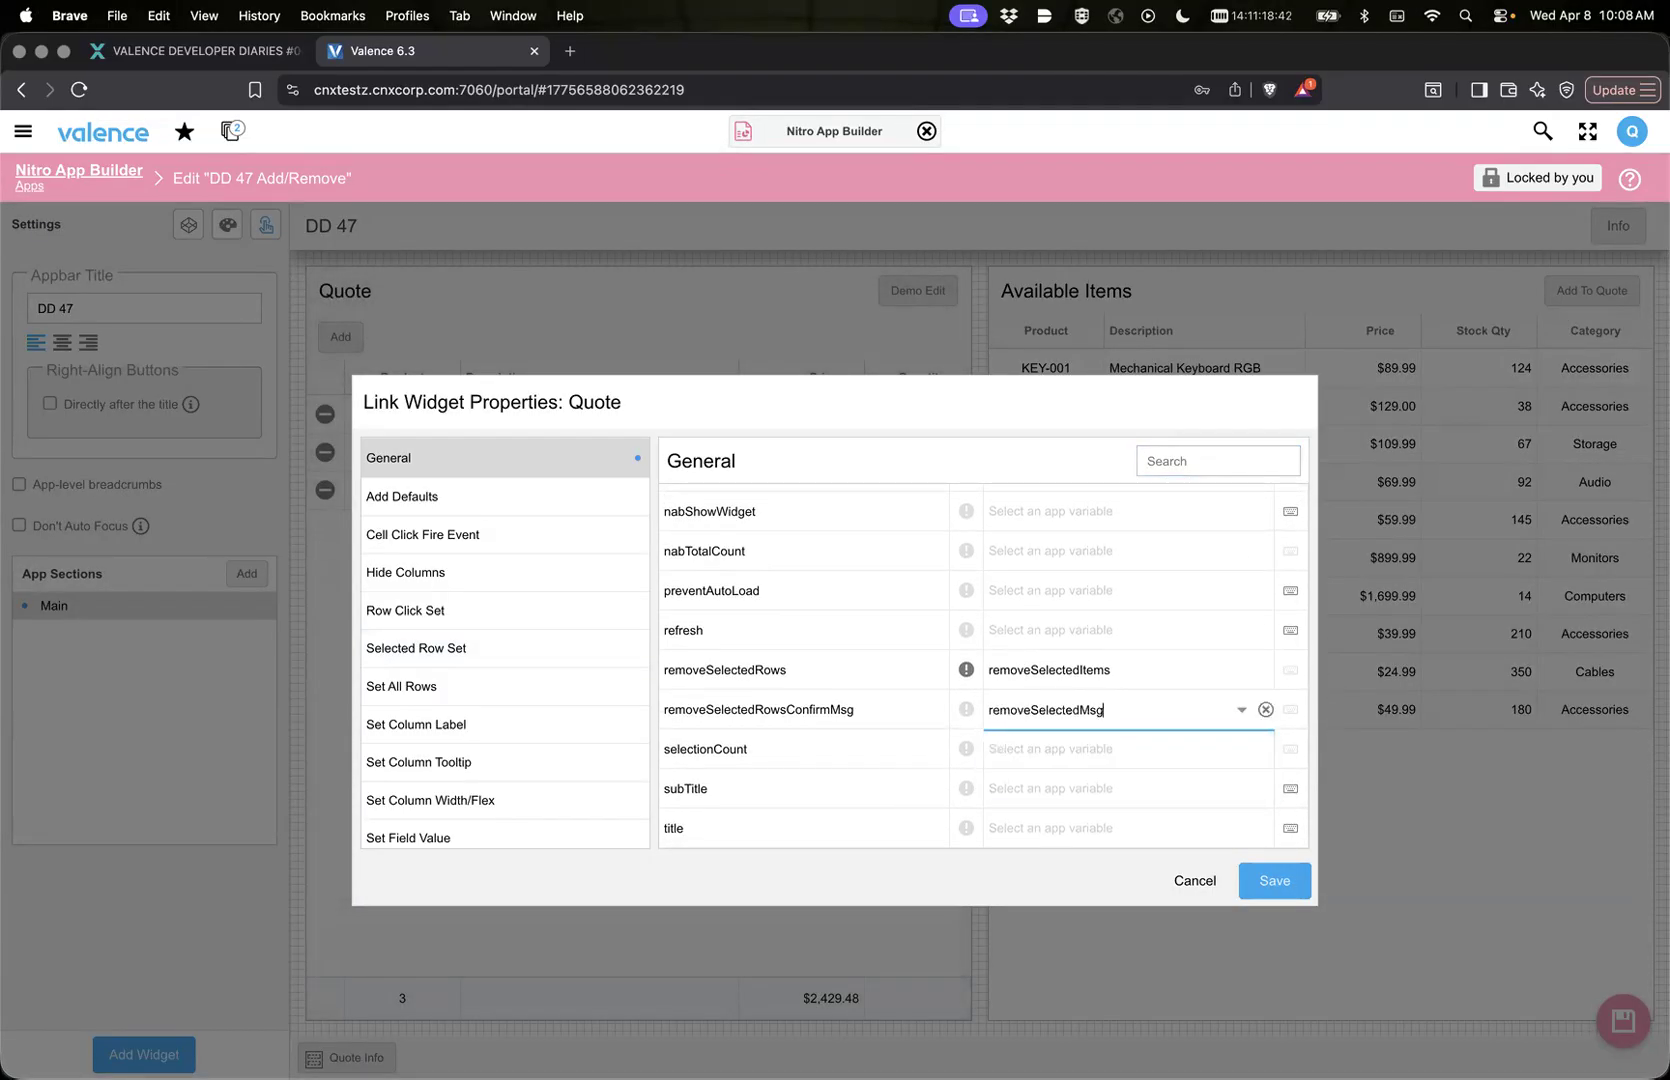
left_click(1275, 880)
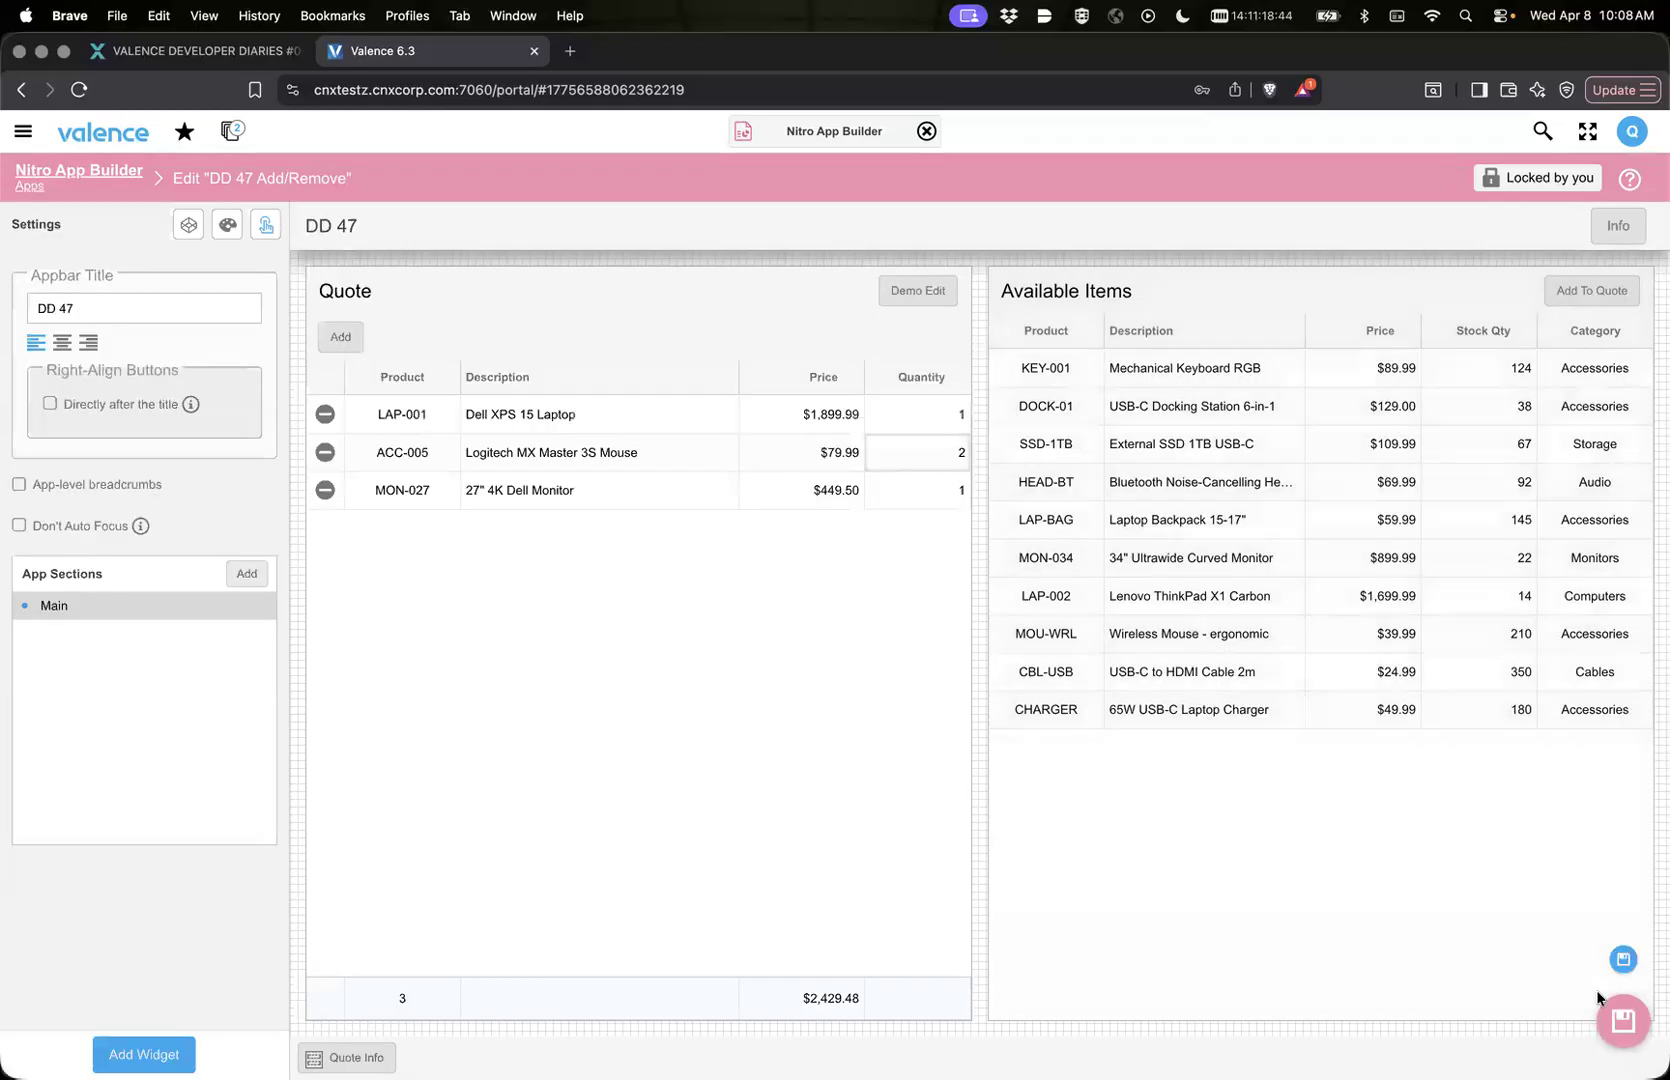
Step: Save the app with the removal confirmation message link and reload the frame of the running DD 47 Add/Remove app
left_click(1626, 975)
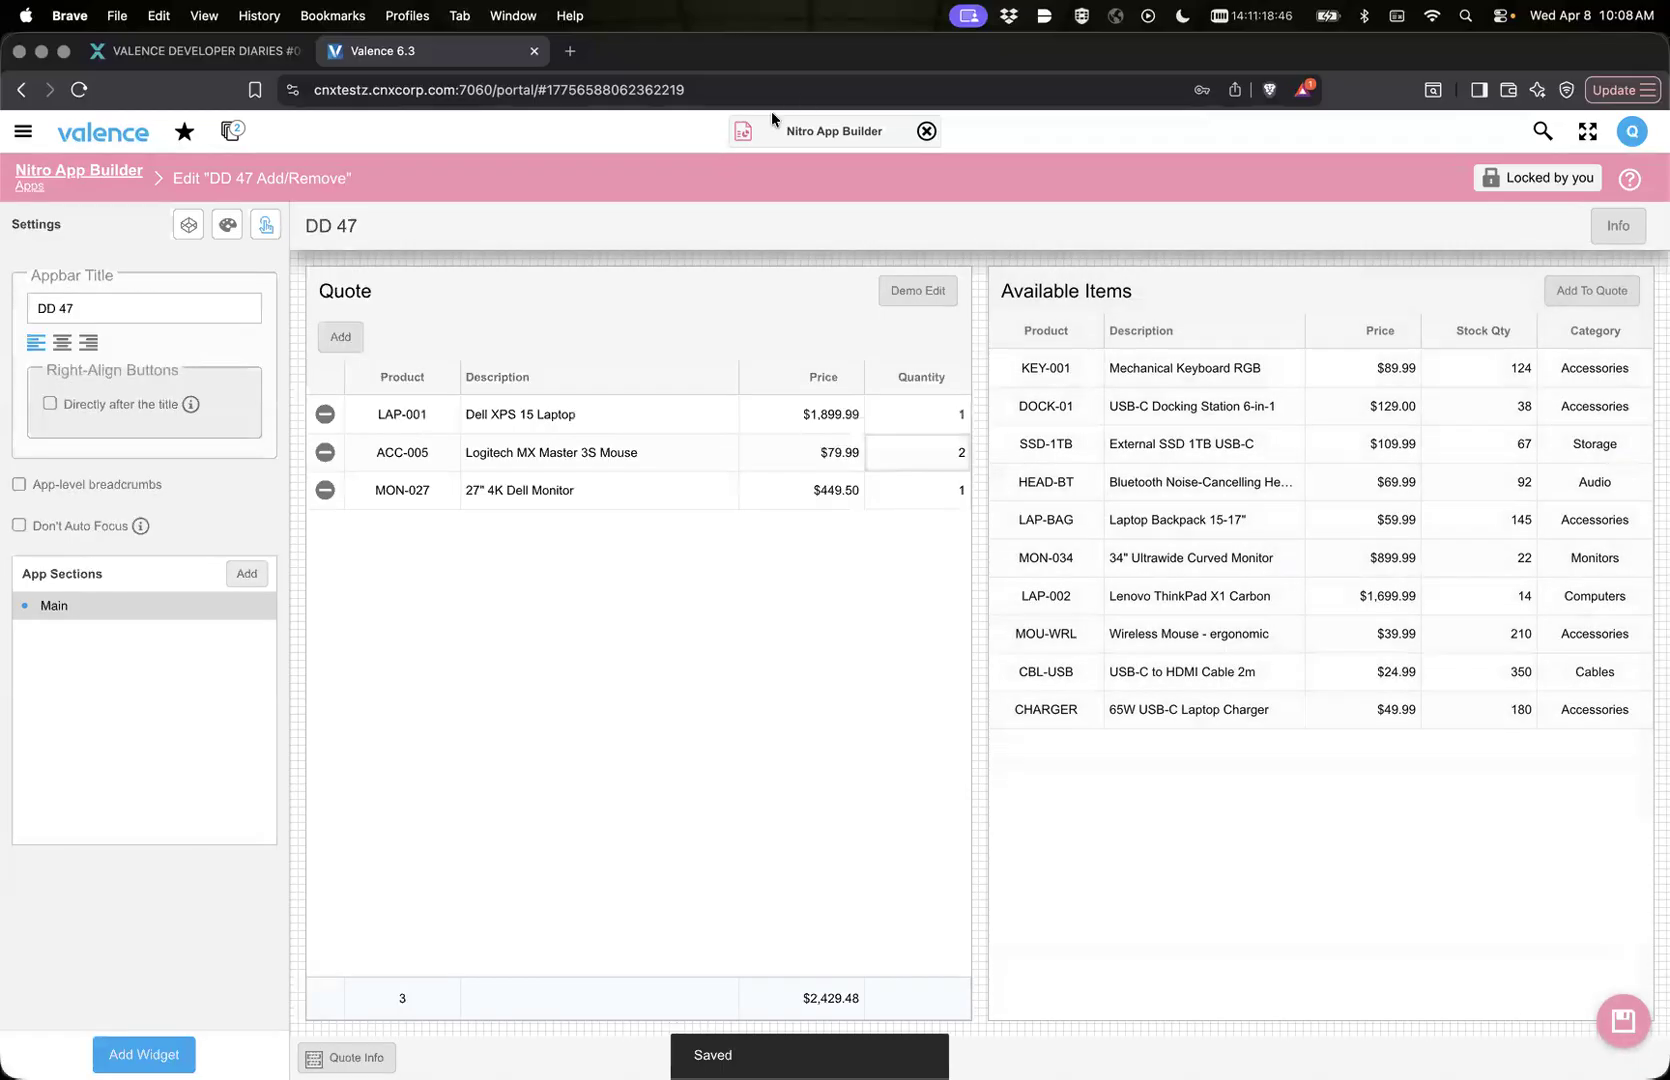
left_click(743, 135)
left_click(740, 174)
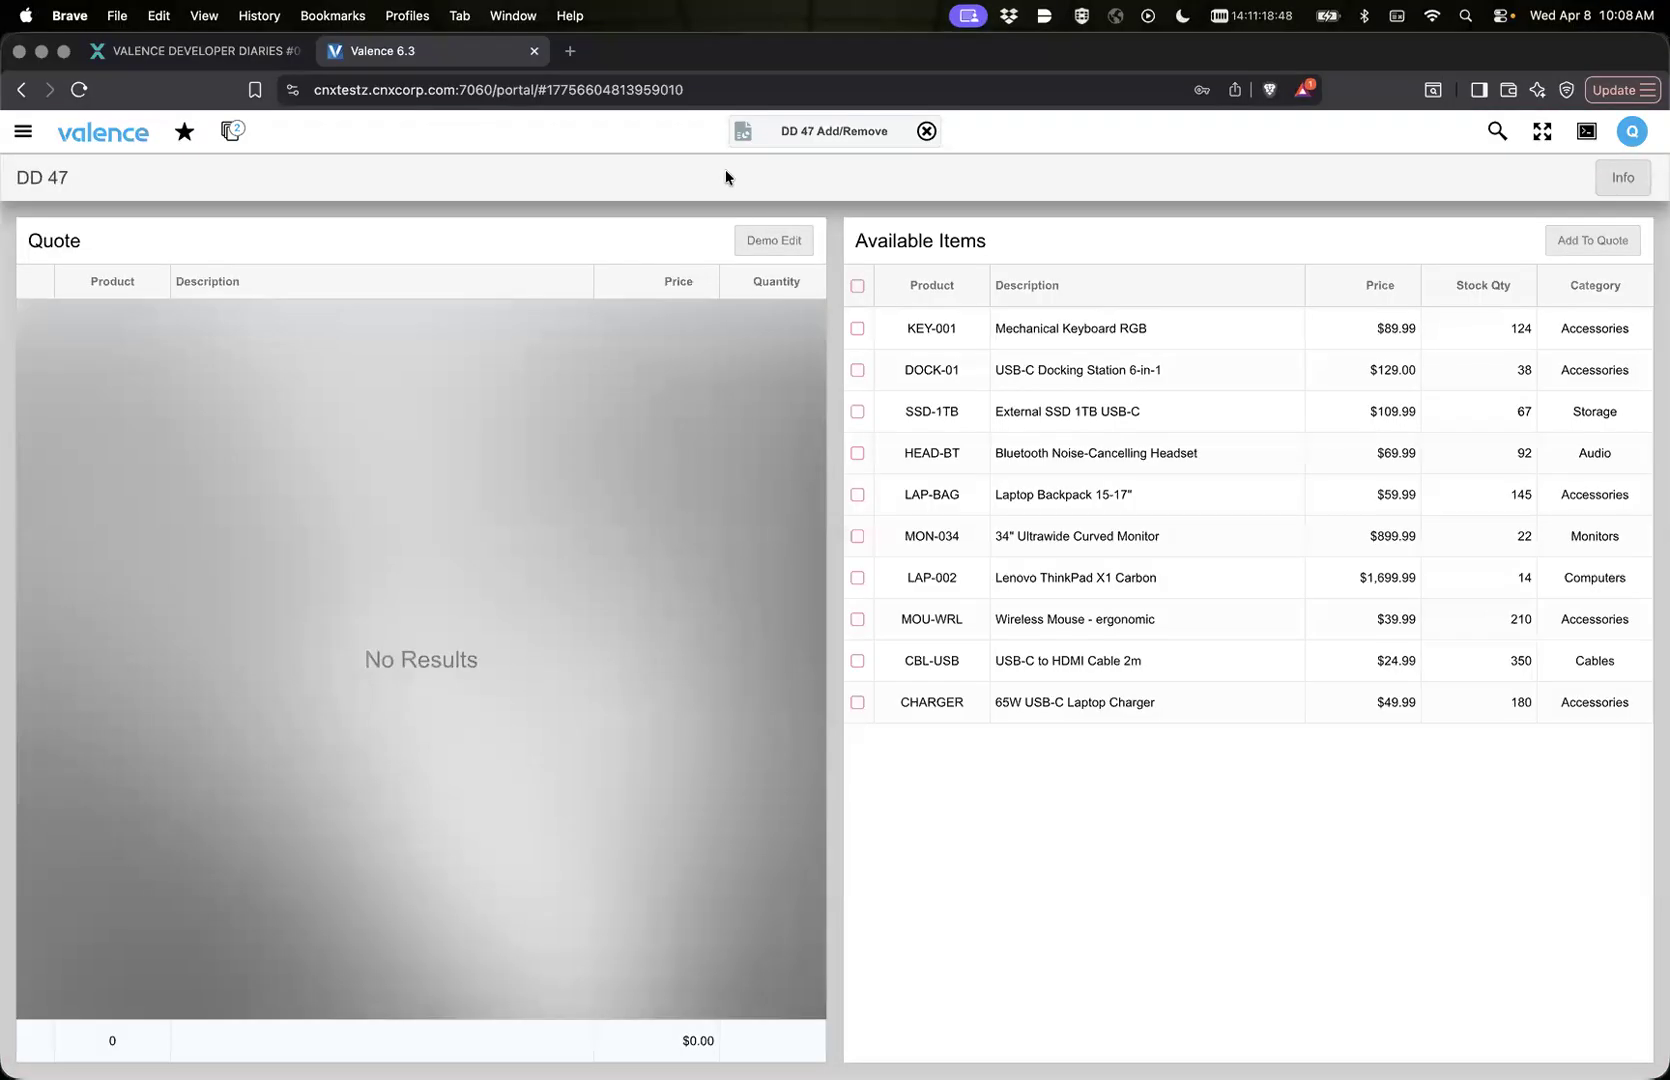
right_click(725, 177)
left_click(775, 446)
Step: Add the DOCK-01, HEAD-BT and LAP-BAG items from Available Items to Quote
left_click(857, 370)
left_click(857, 452)
left_click(857, 495)
left_click(1597, 242)
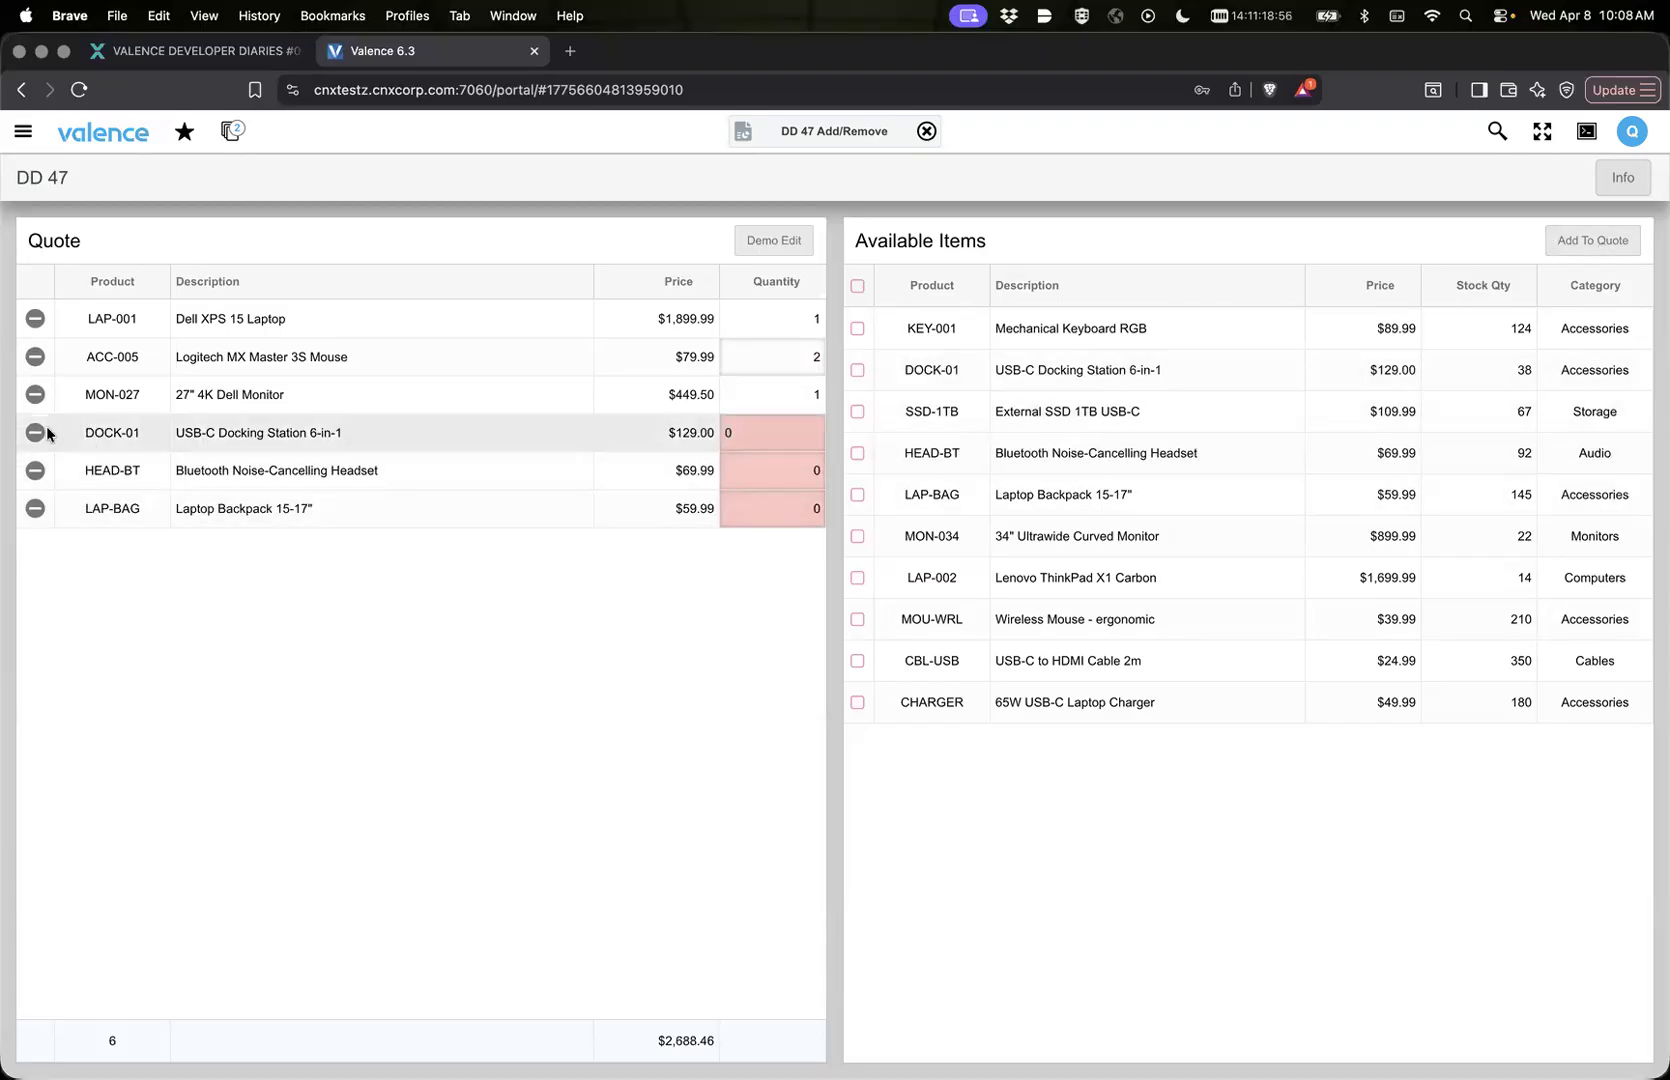
Step: Select the LAP-BAG, HEAD-BT and DOCK-01 rows in Quote, remove them together and confirm the removal
left_click(81, 495)
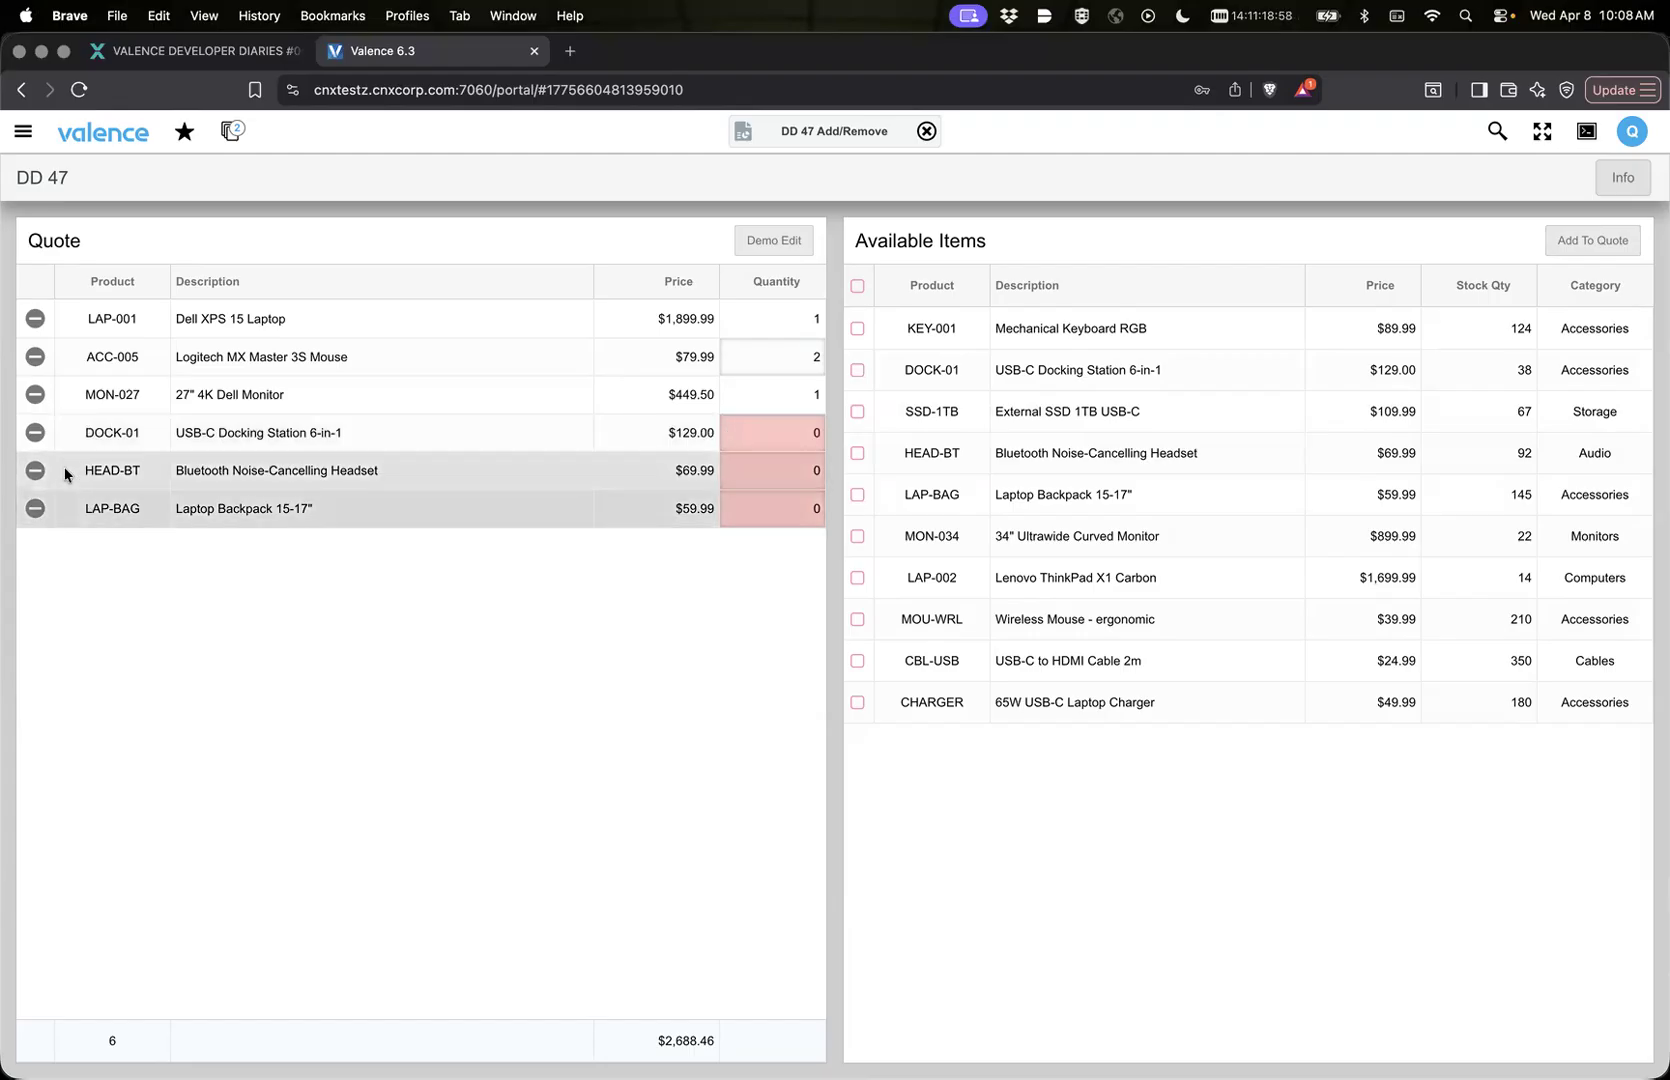
left_click(64, 438, "shift")
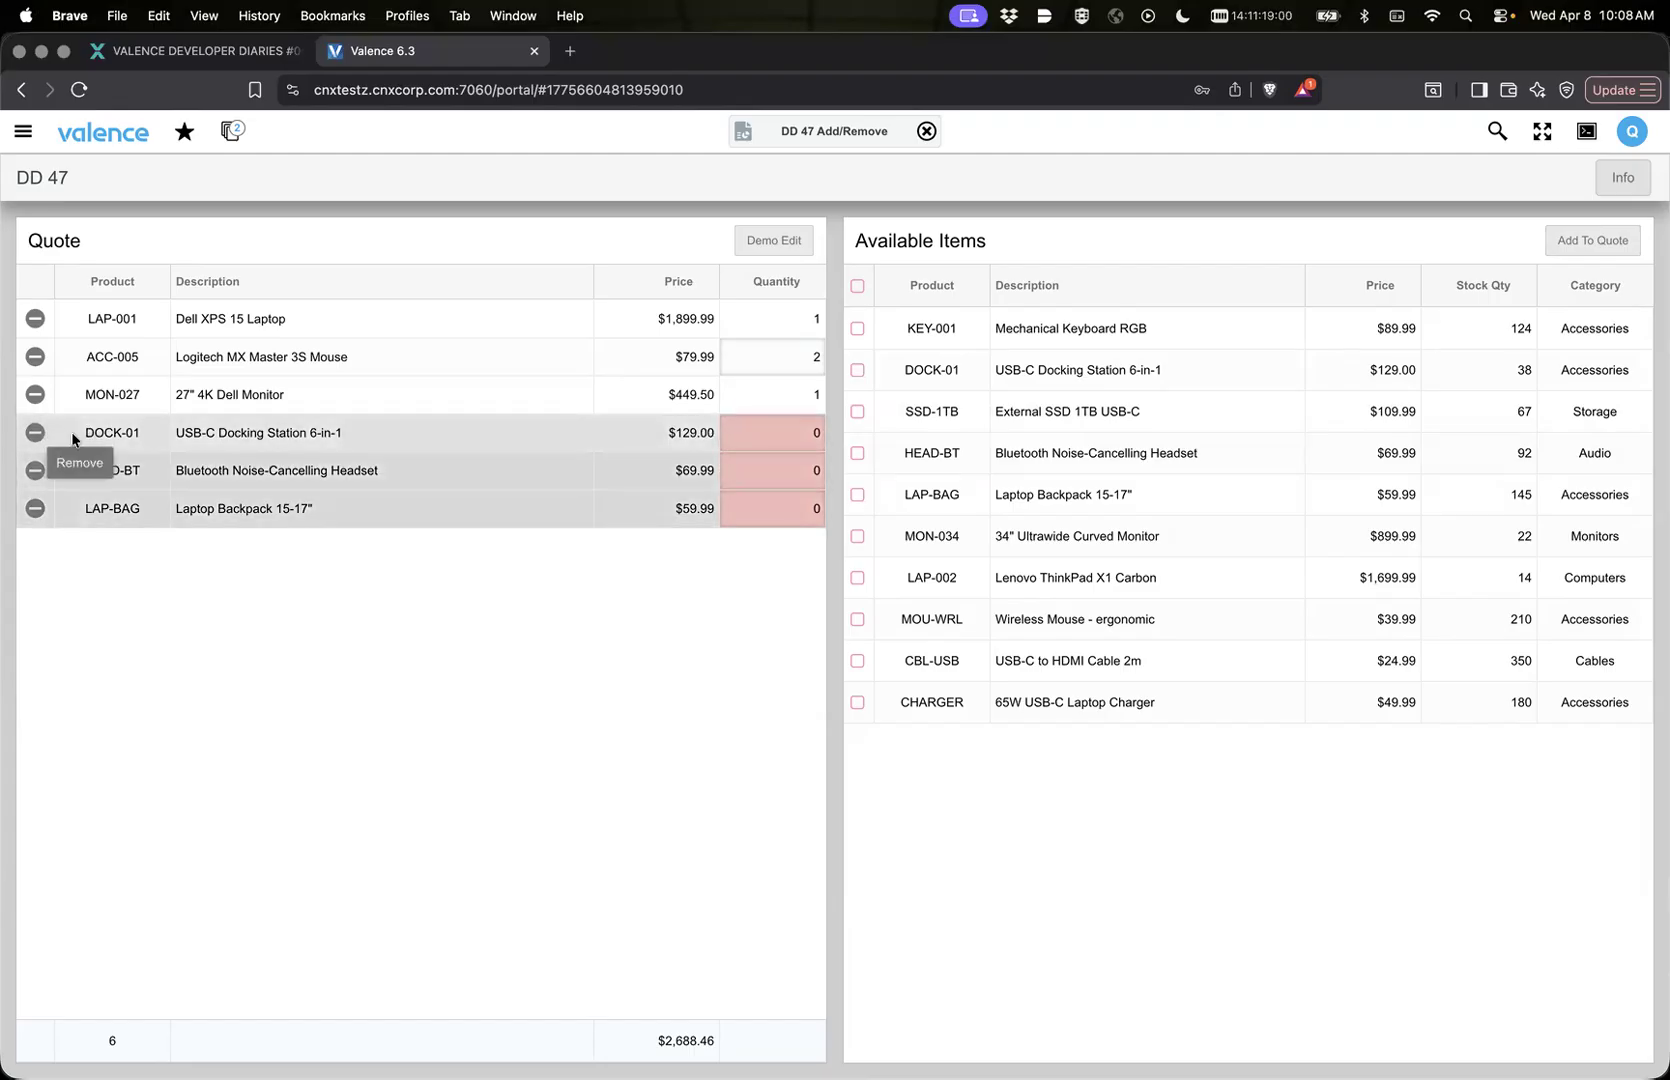
right_click(73, 436)
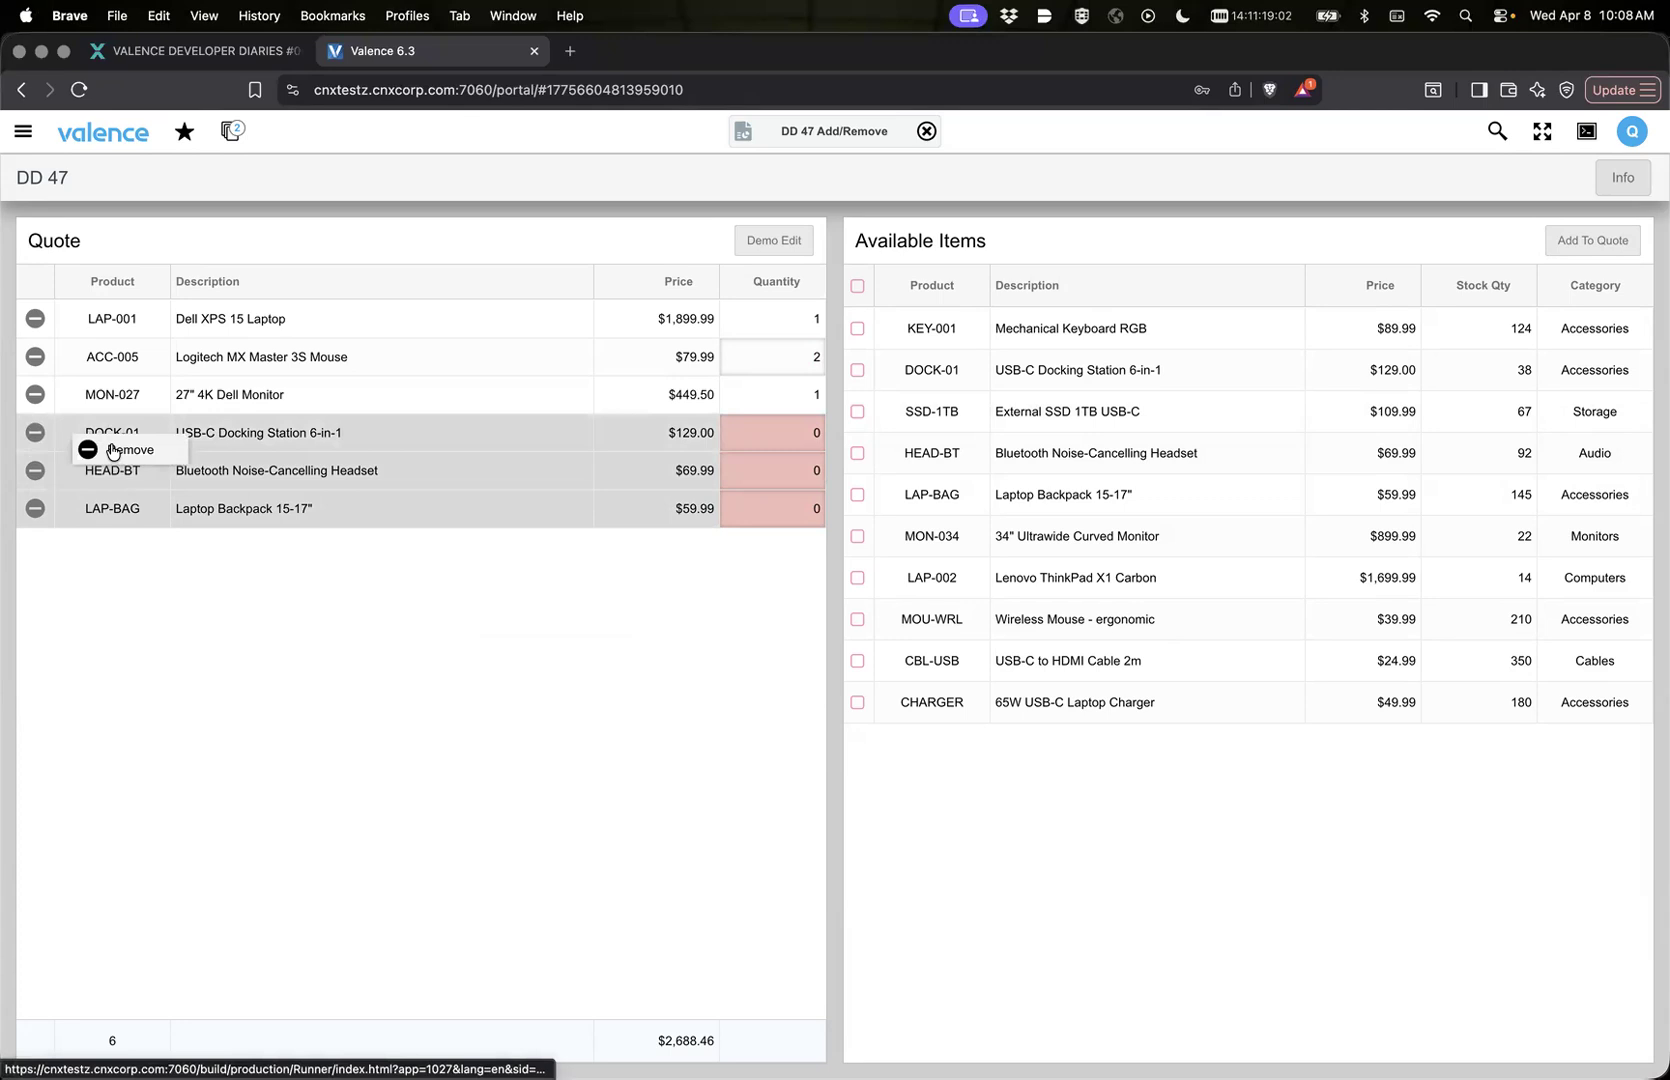
left_click(115, 450)
left_click(982, 647)
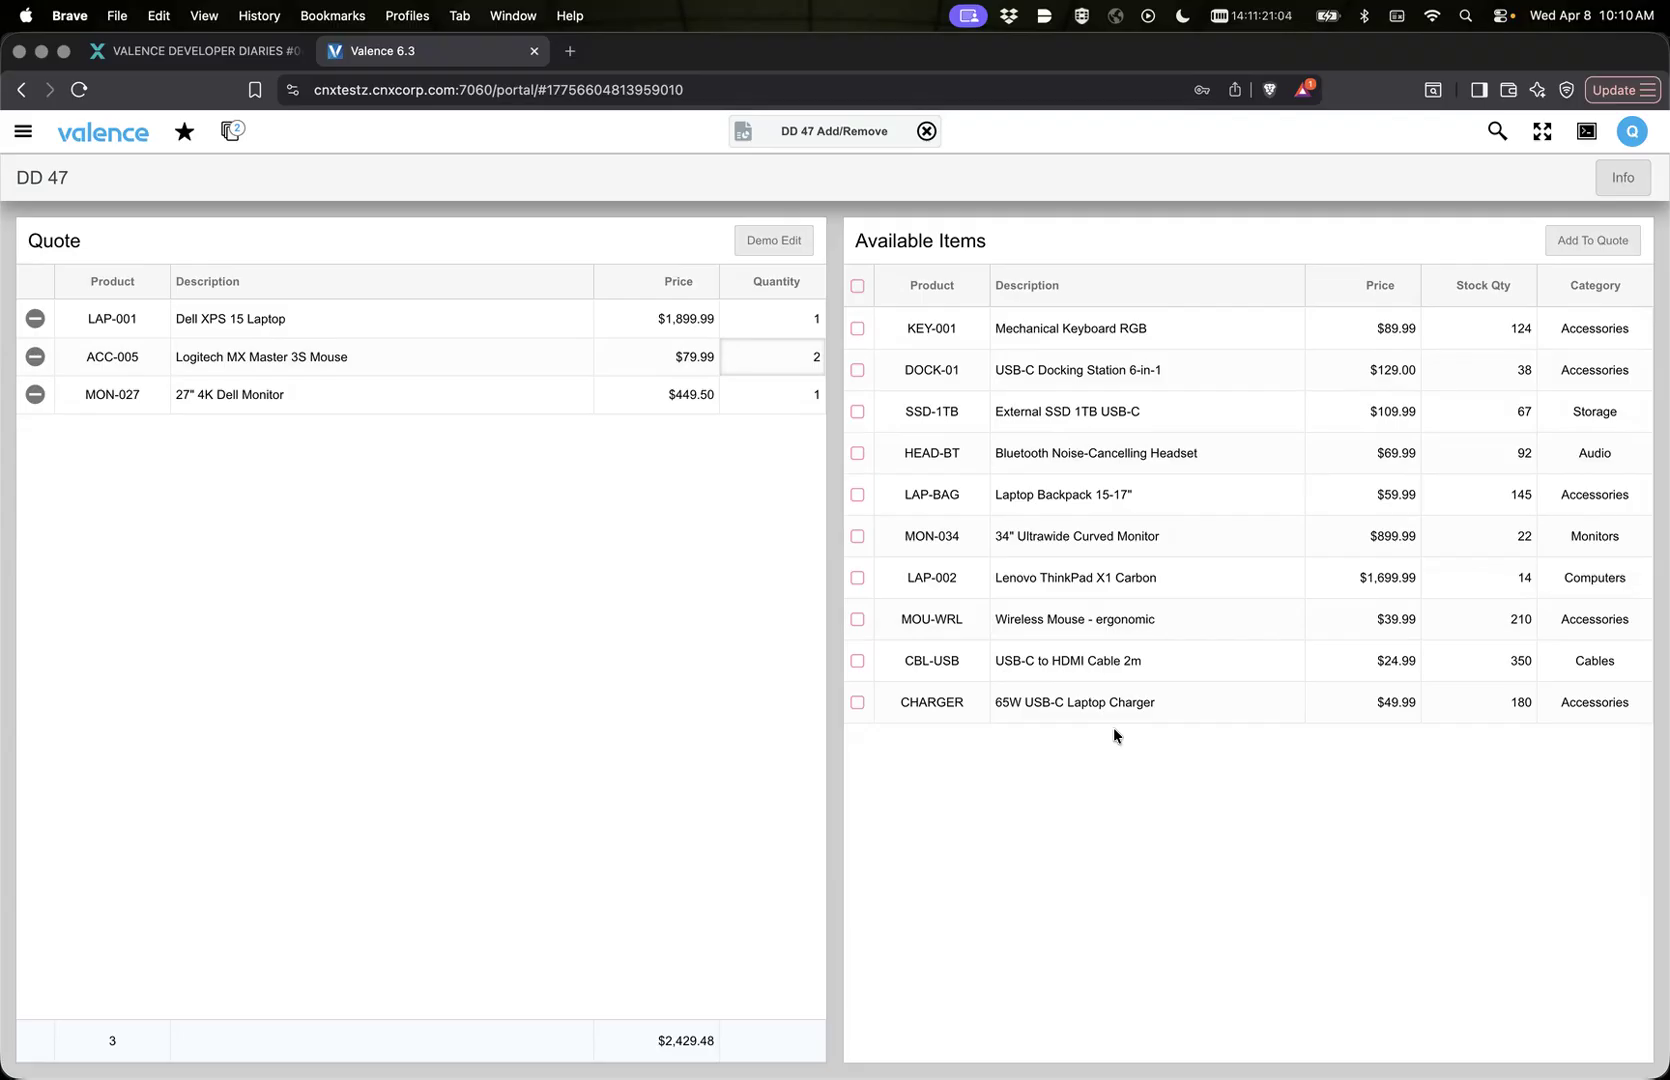
left_click(737, 133)
left_click(735, 135)
left_click(743, 141)
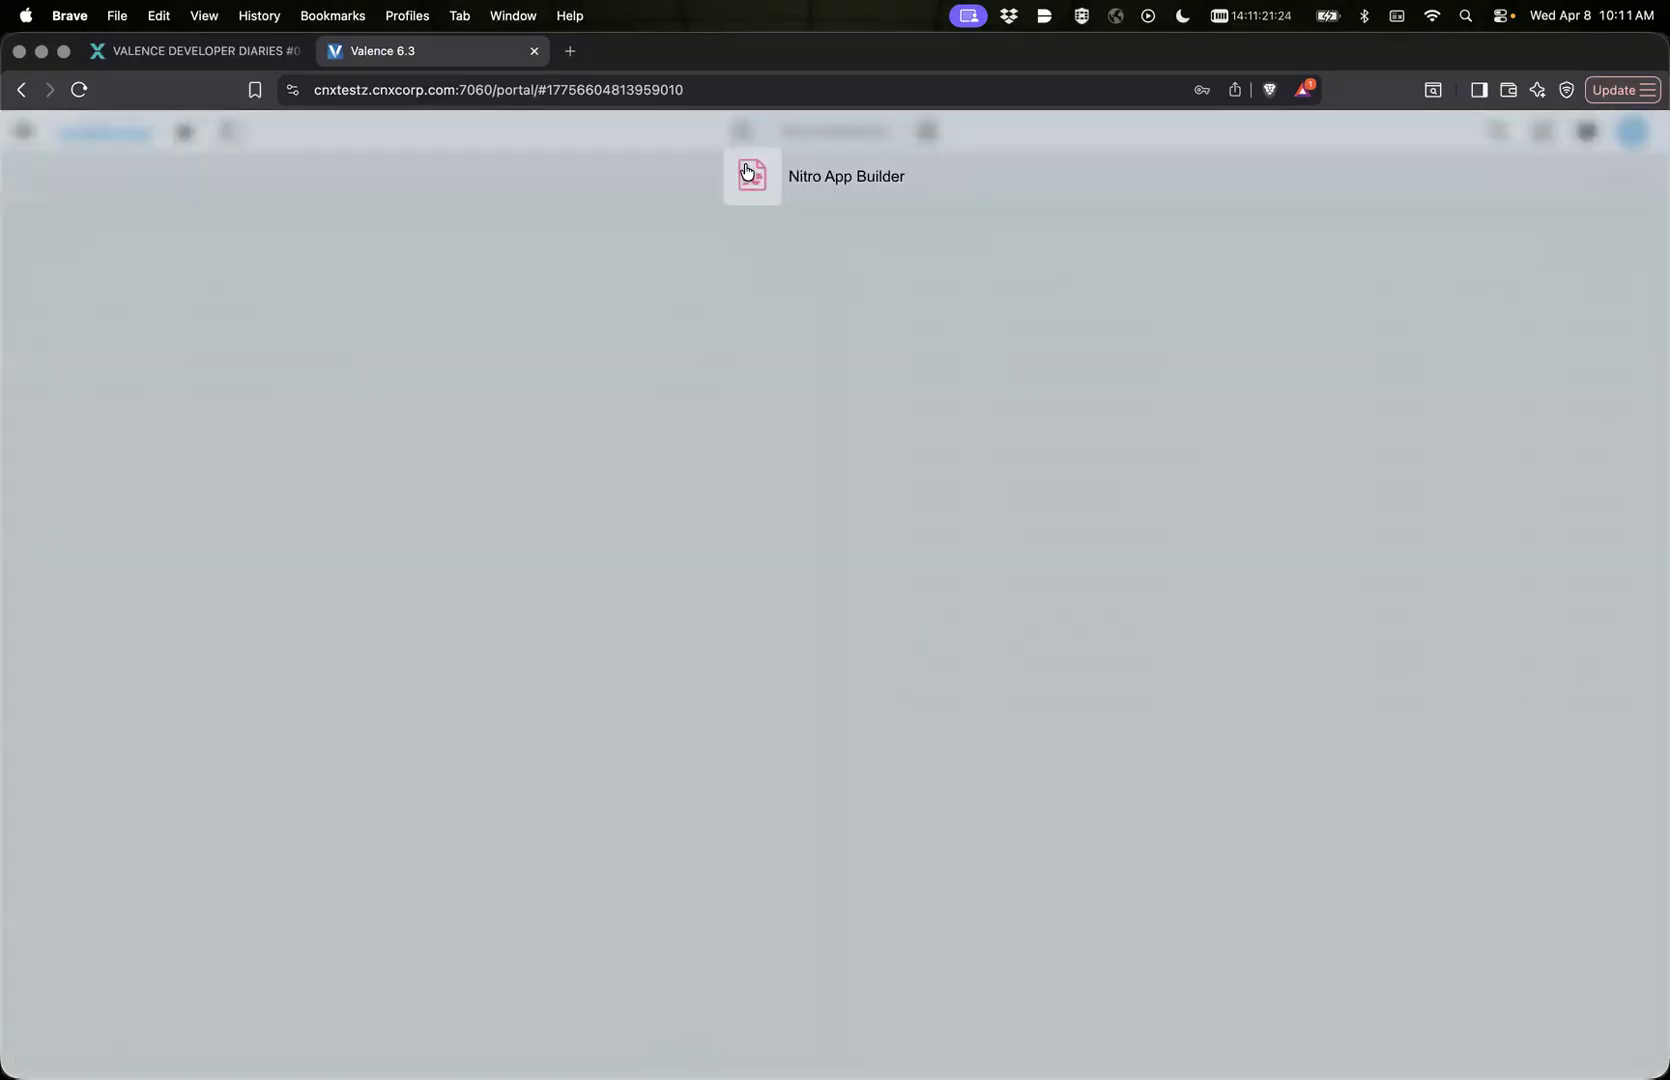
left_click(619, 175)
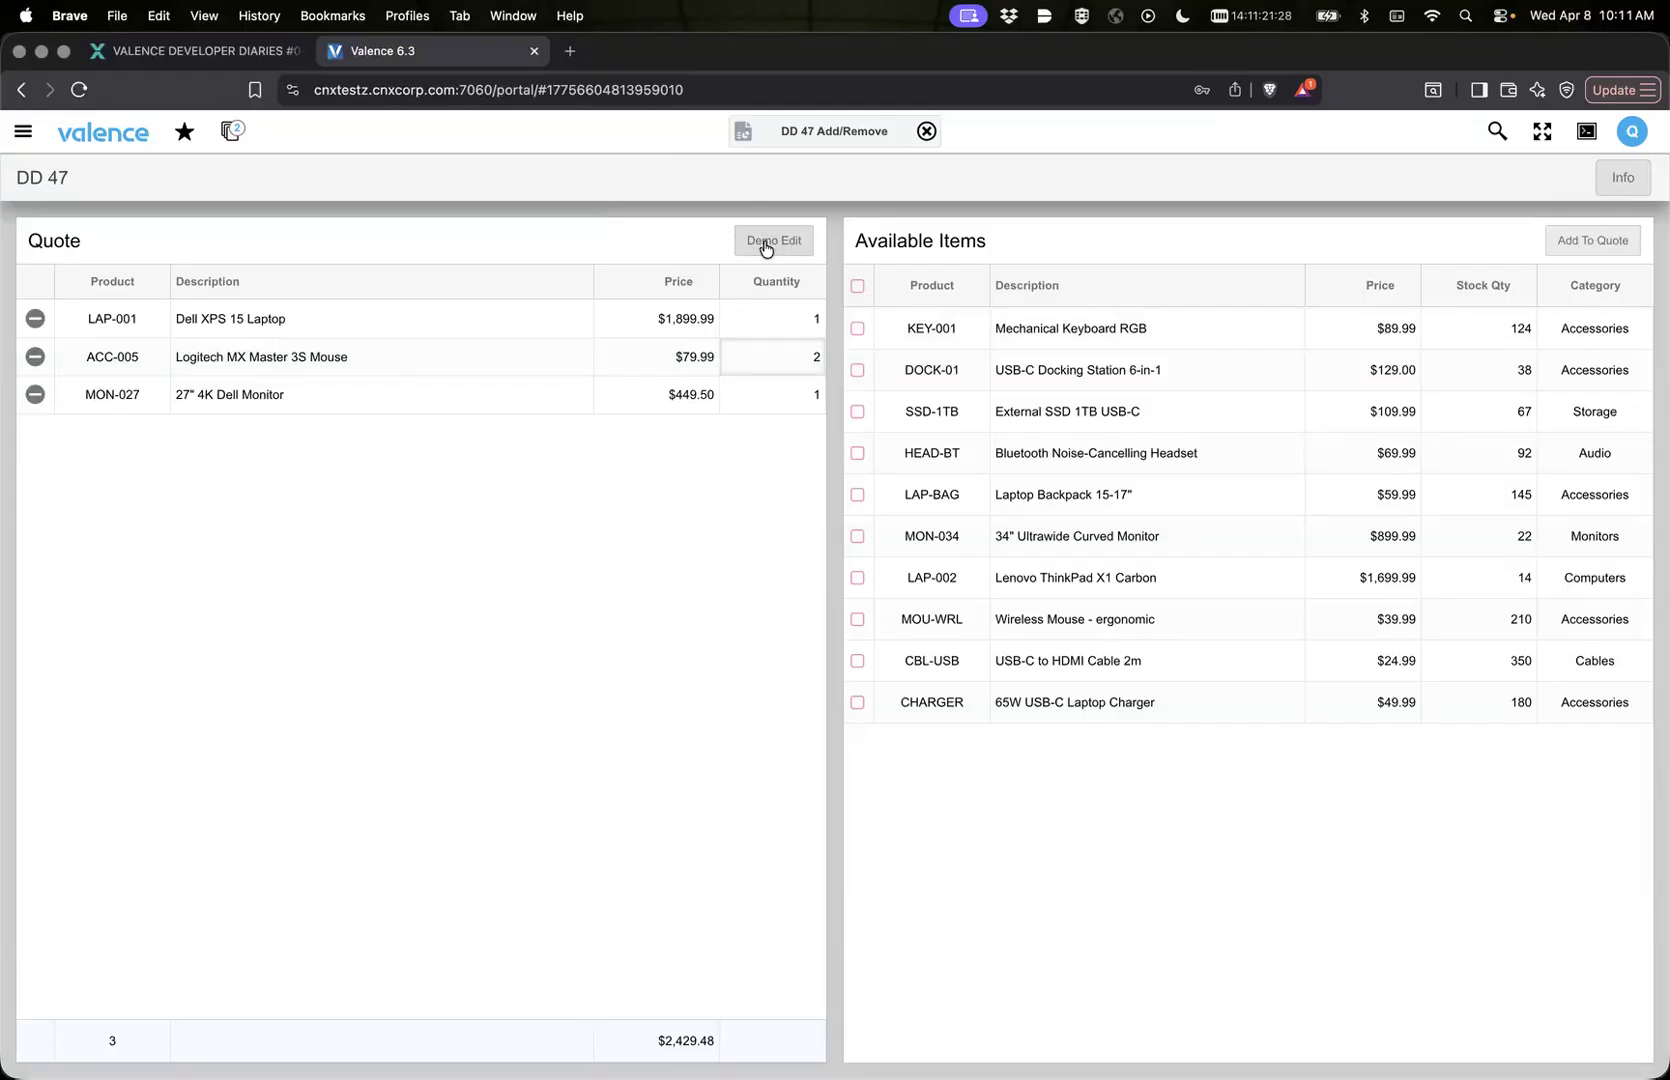
Step: In Nitro App Builder, review the app variable linked to Quote's autoEdit property and close the link properties without saving
left_click(743, 133)
left_click(749, 172)
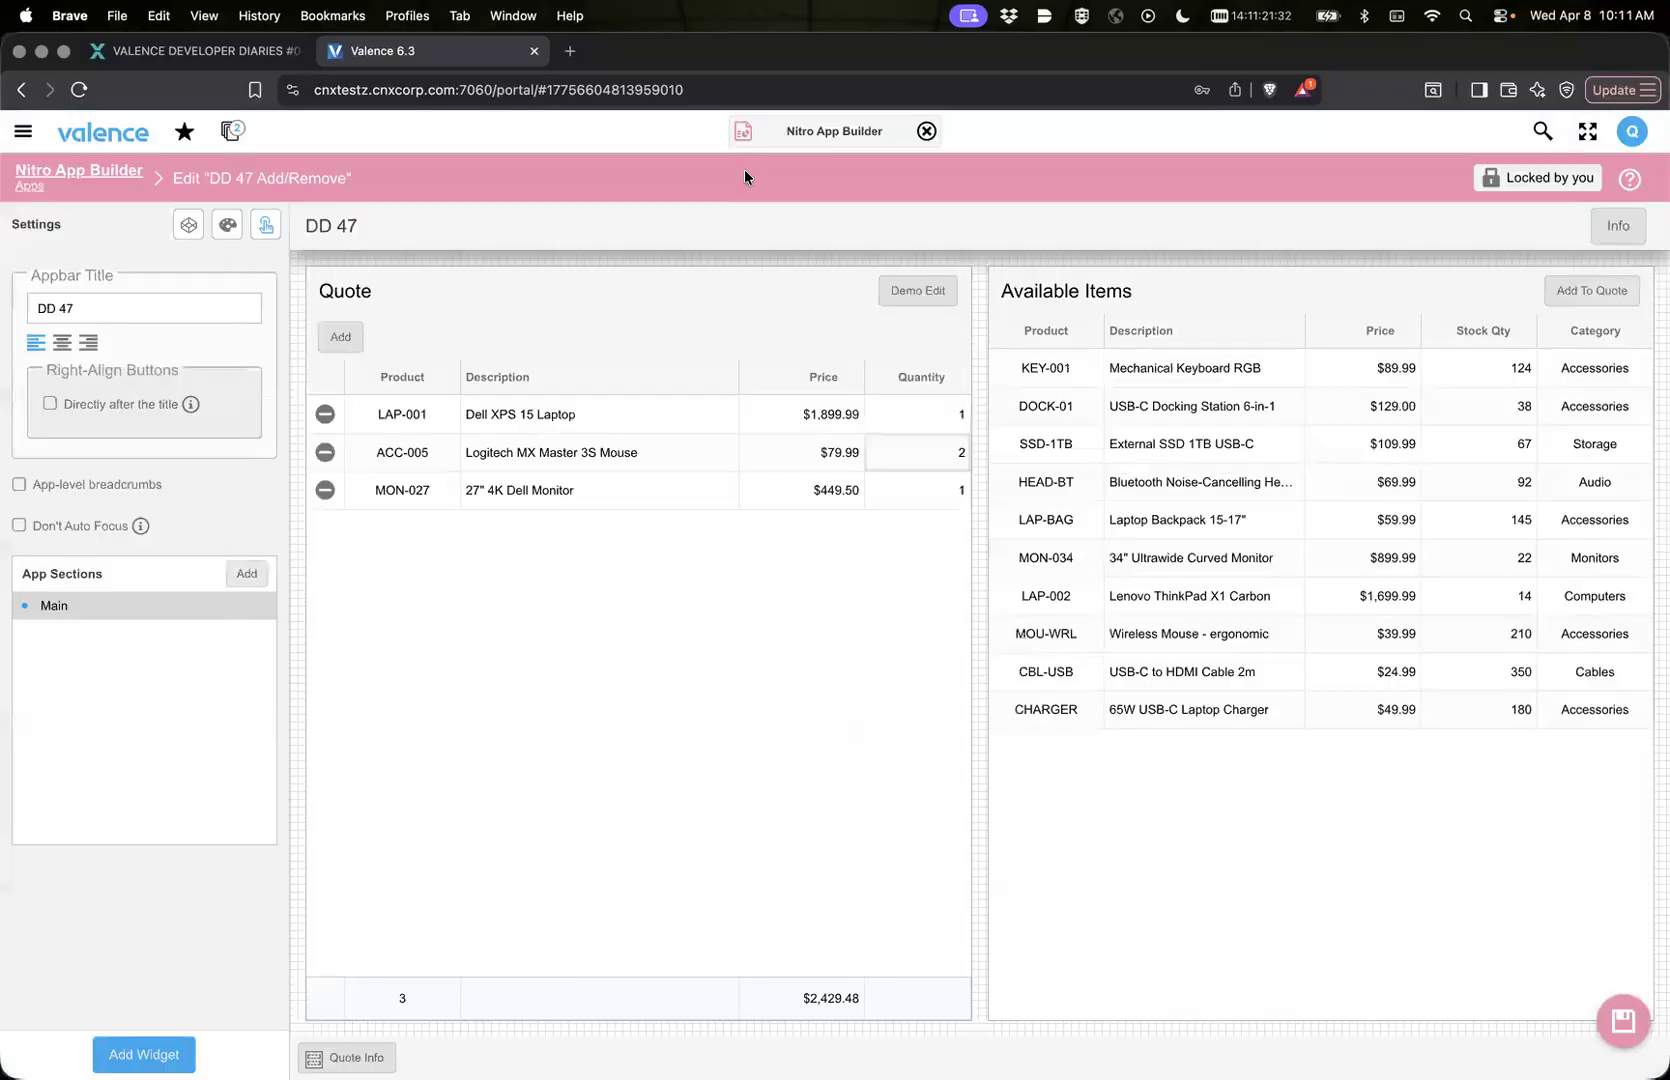
mouse_move(425, 832)
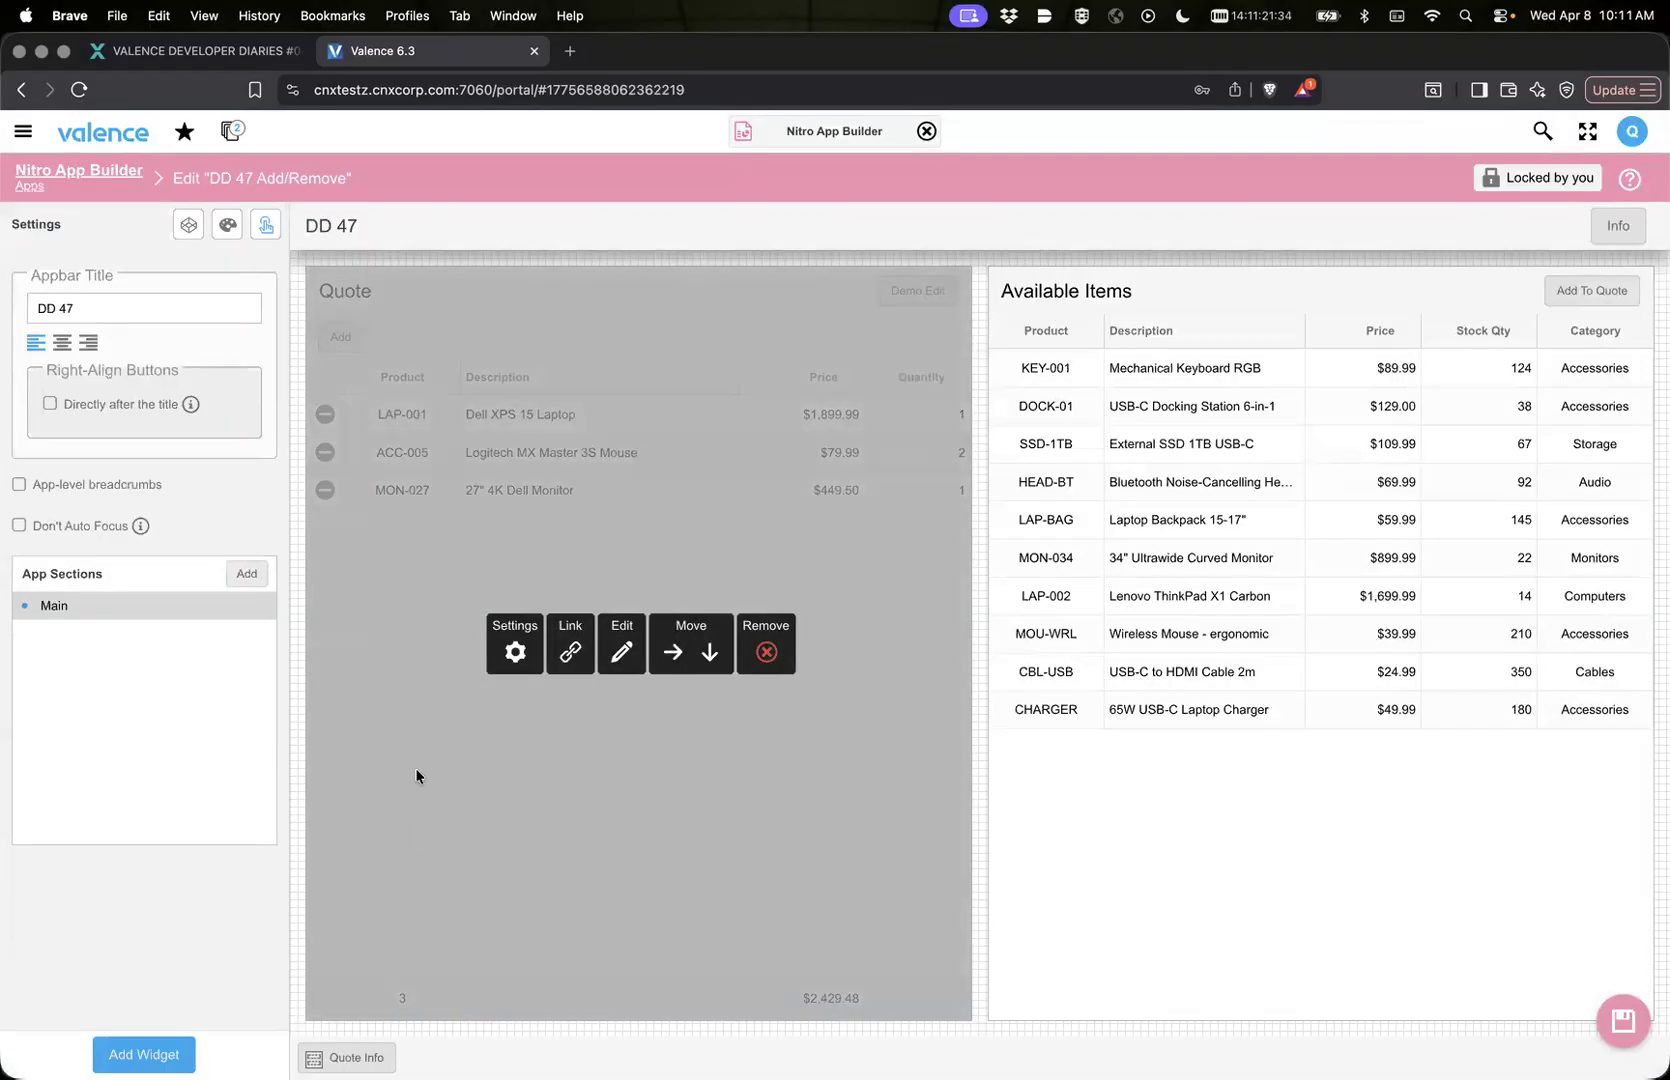
left_click(567, 655)
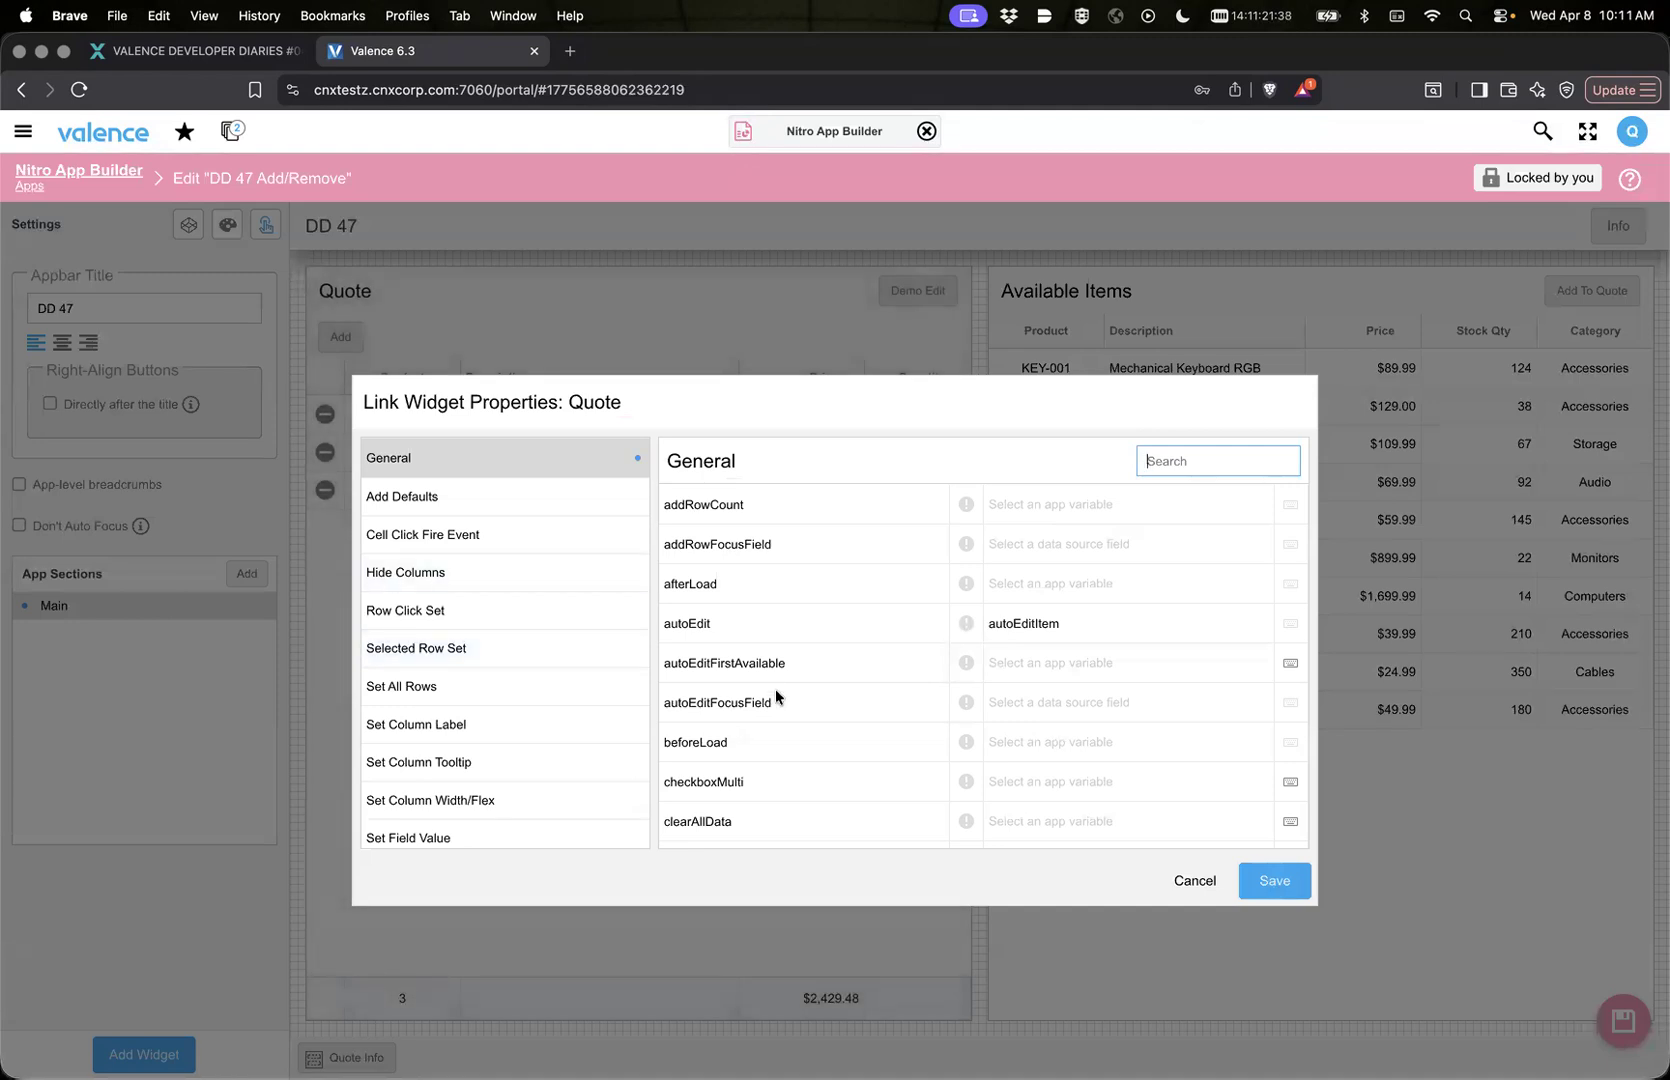
scroll(775, 689, "down", 3)
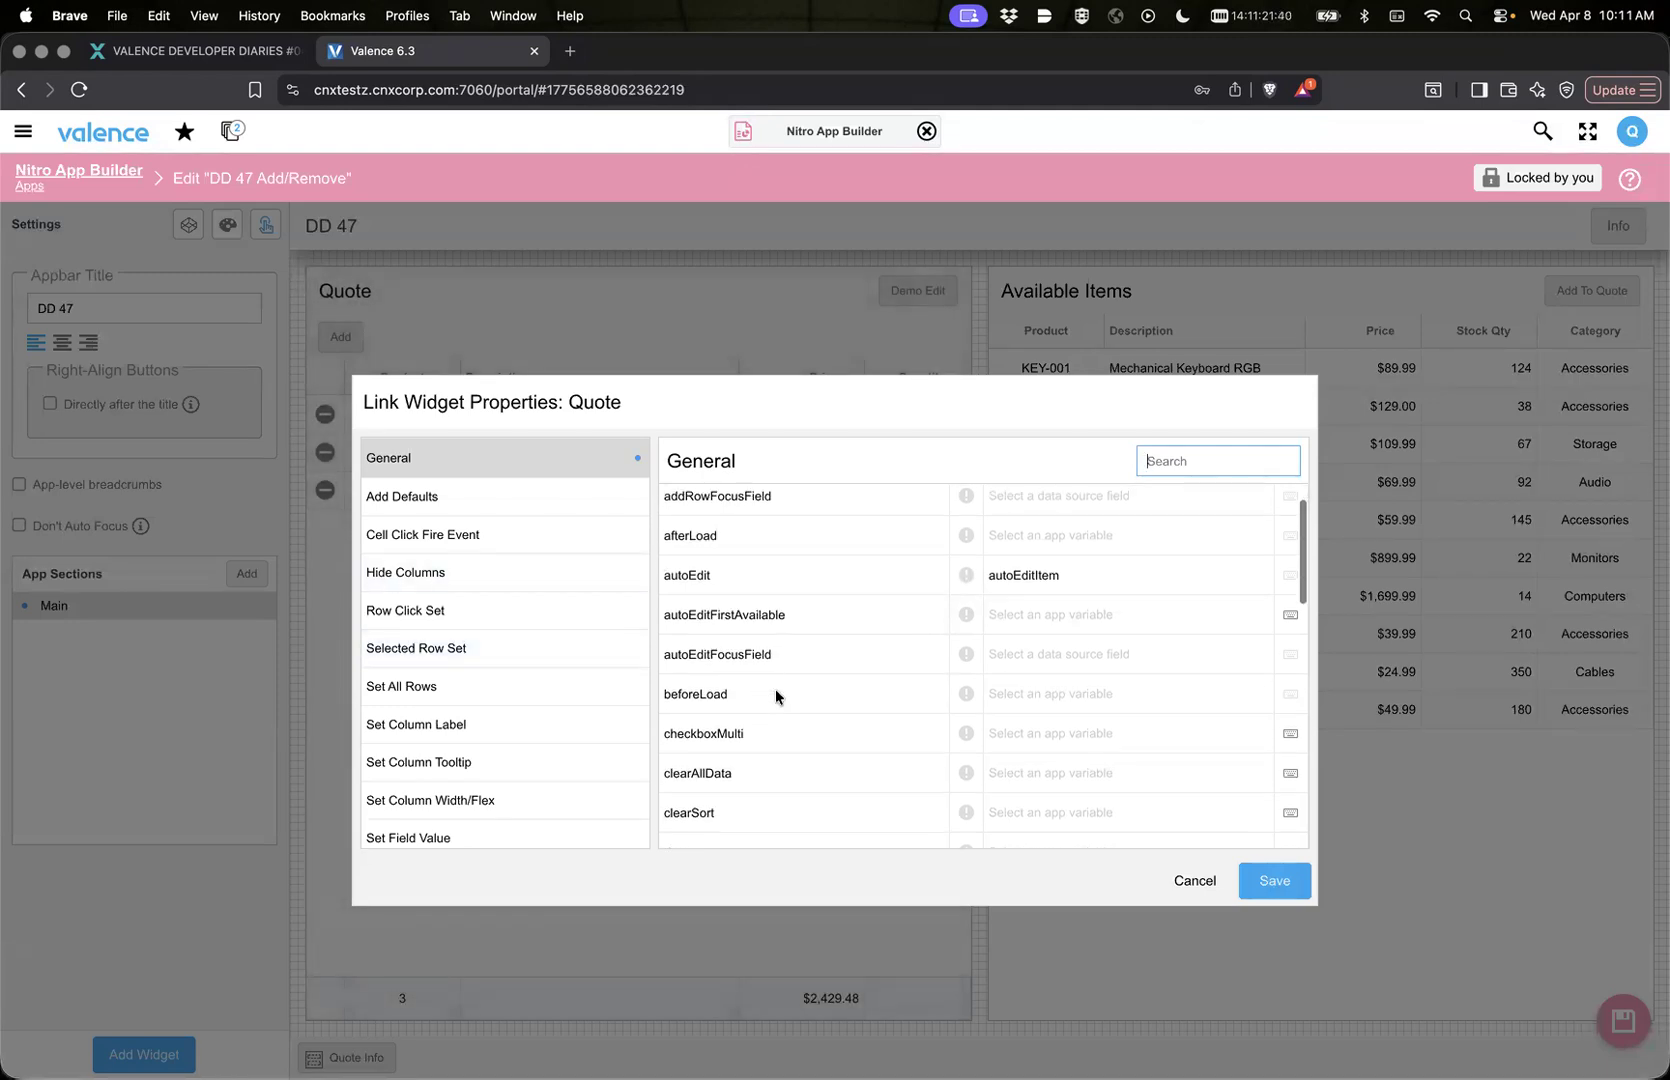
left_click(1039, 575)
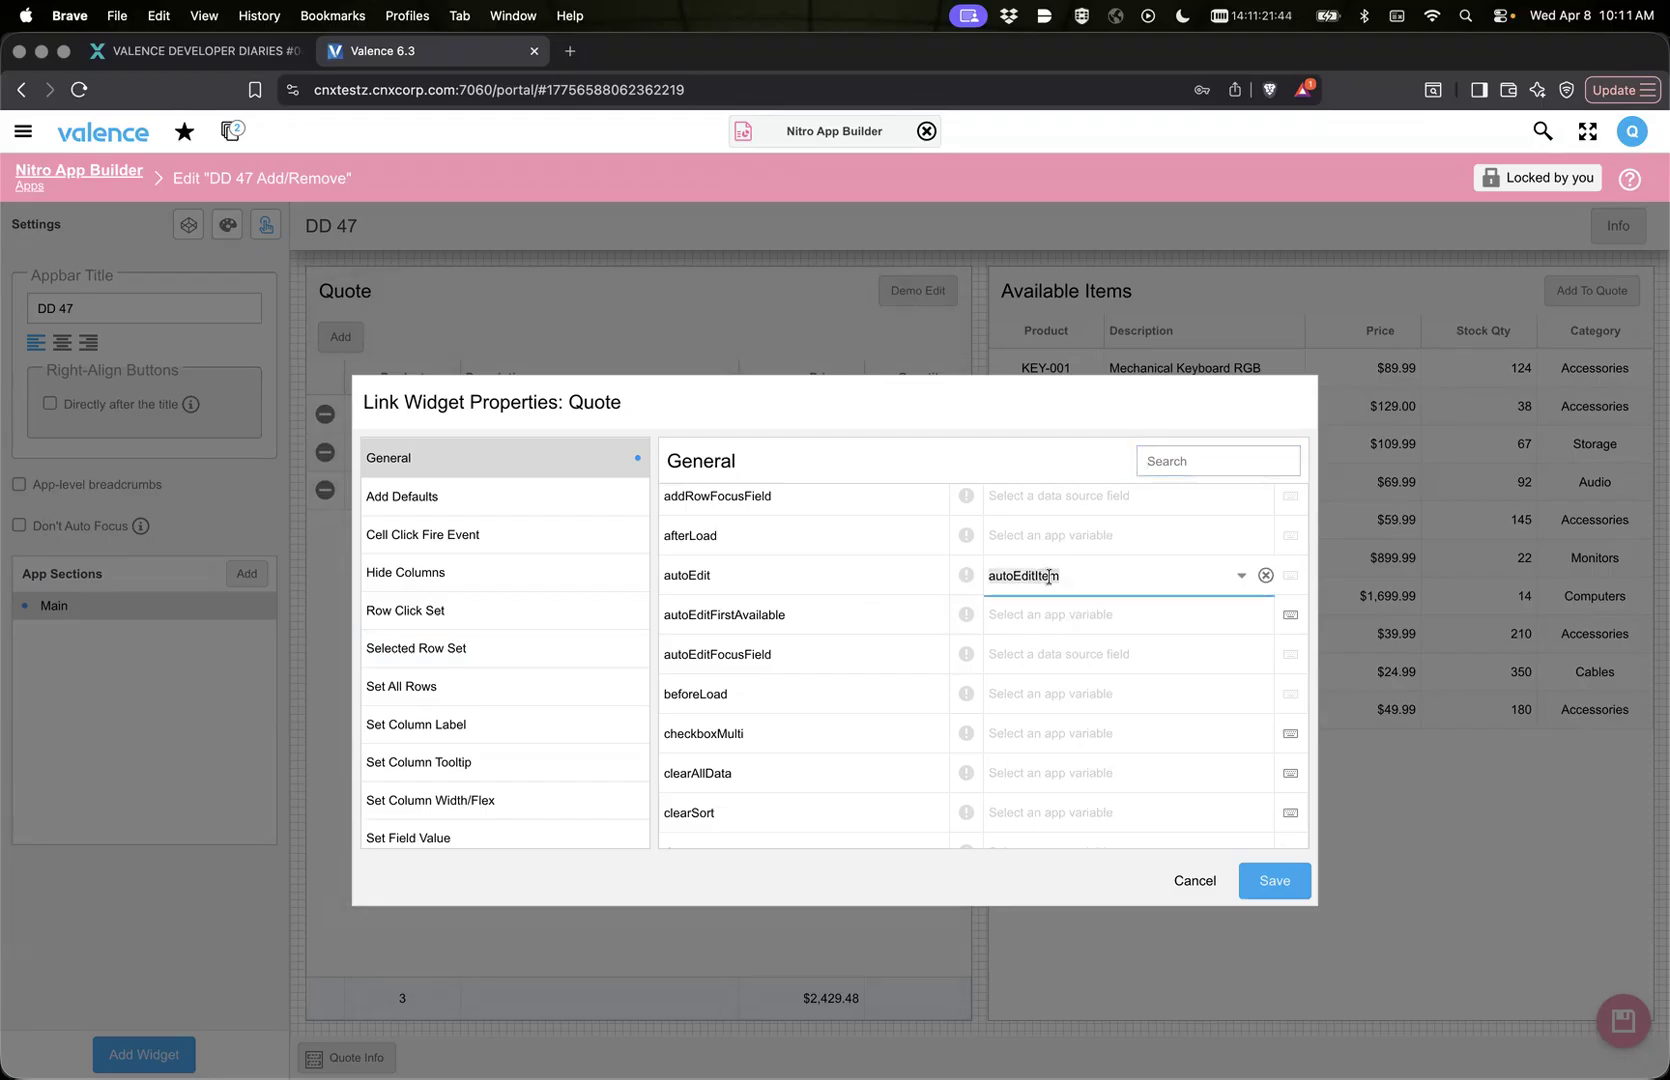
left_click(1193, 882)
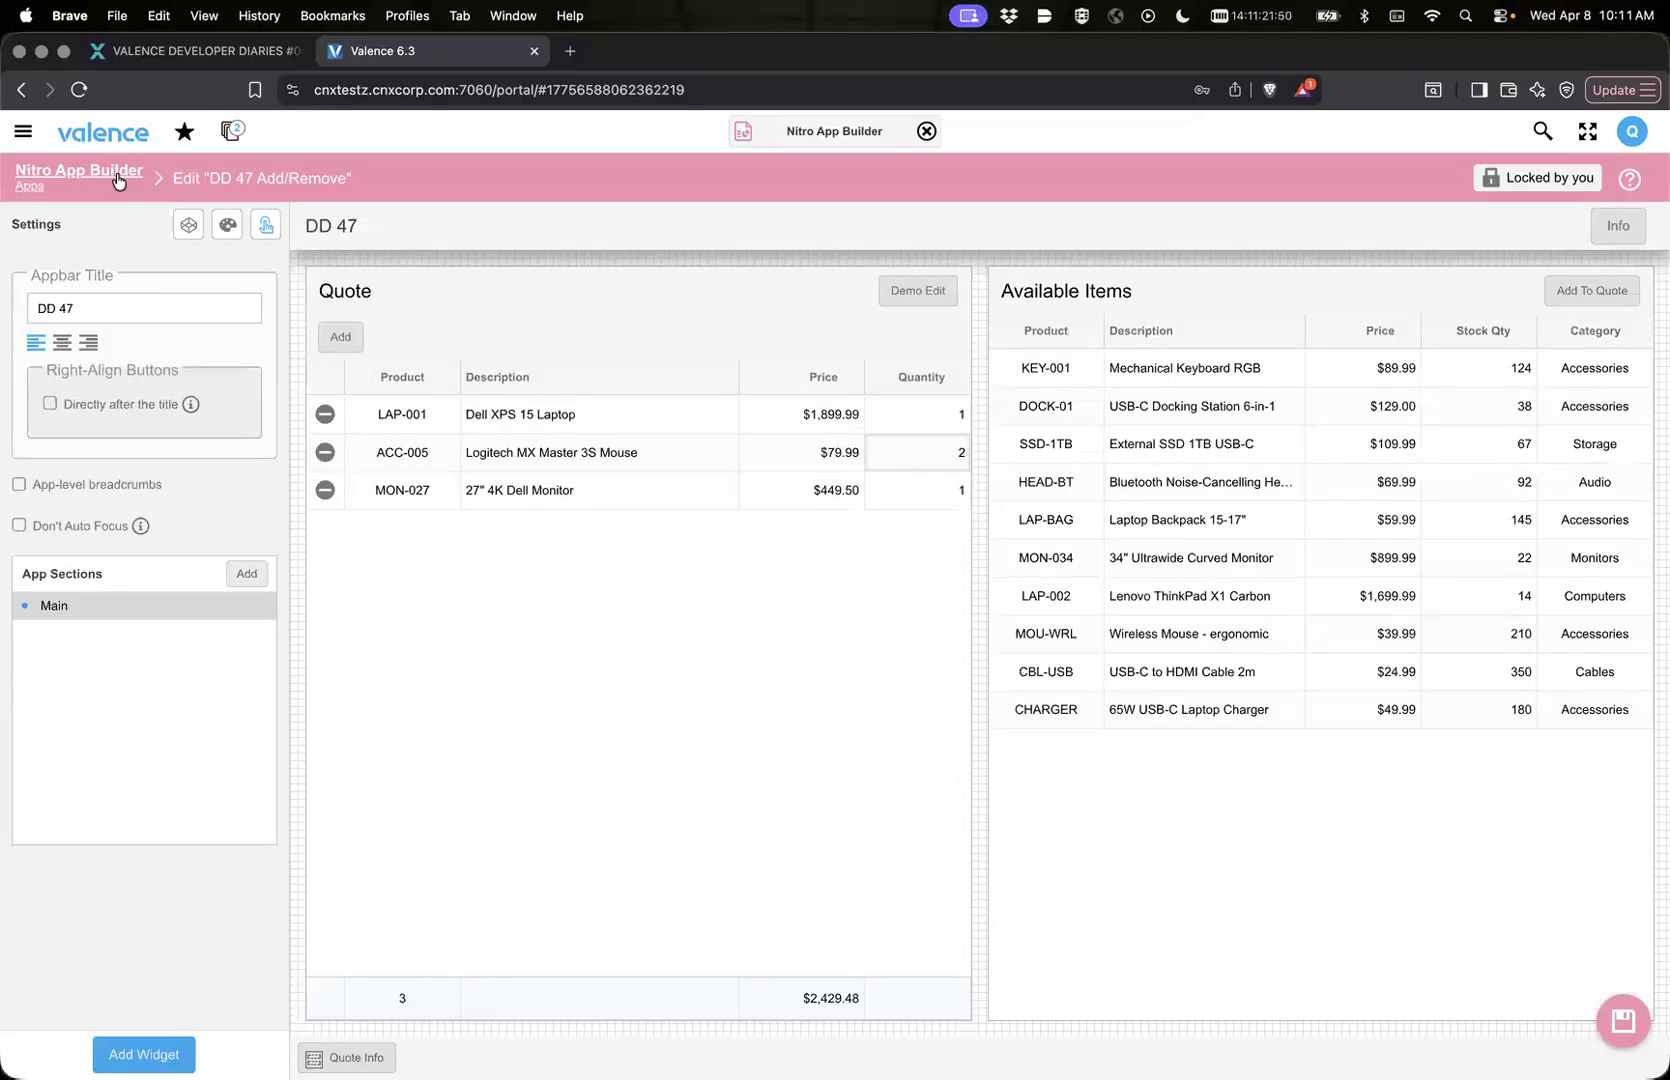
Step: Open the Quote widget's editing settings from the app list and examine the QUANTITY column's condition for enabling editing
left_click(112, 178)
left_click(147, 346)
double_click(180, 344)
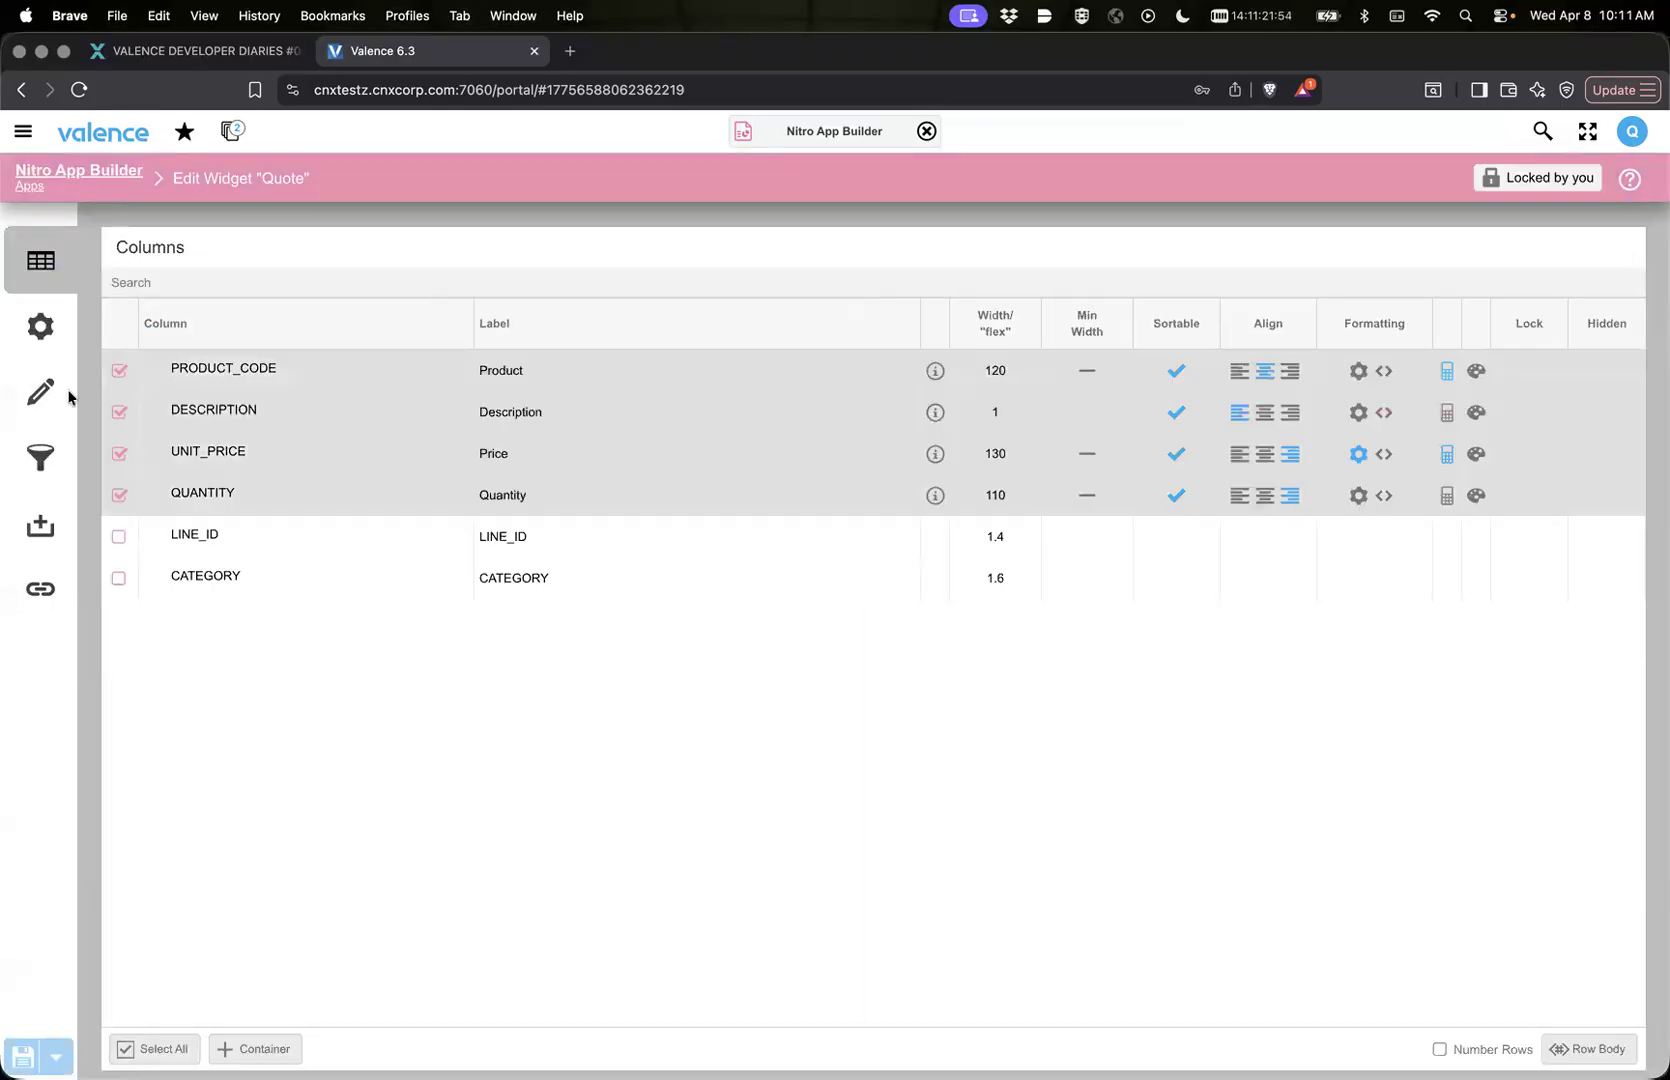
left_click(64, 391)
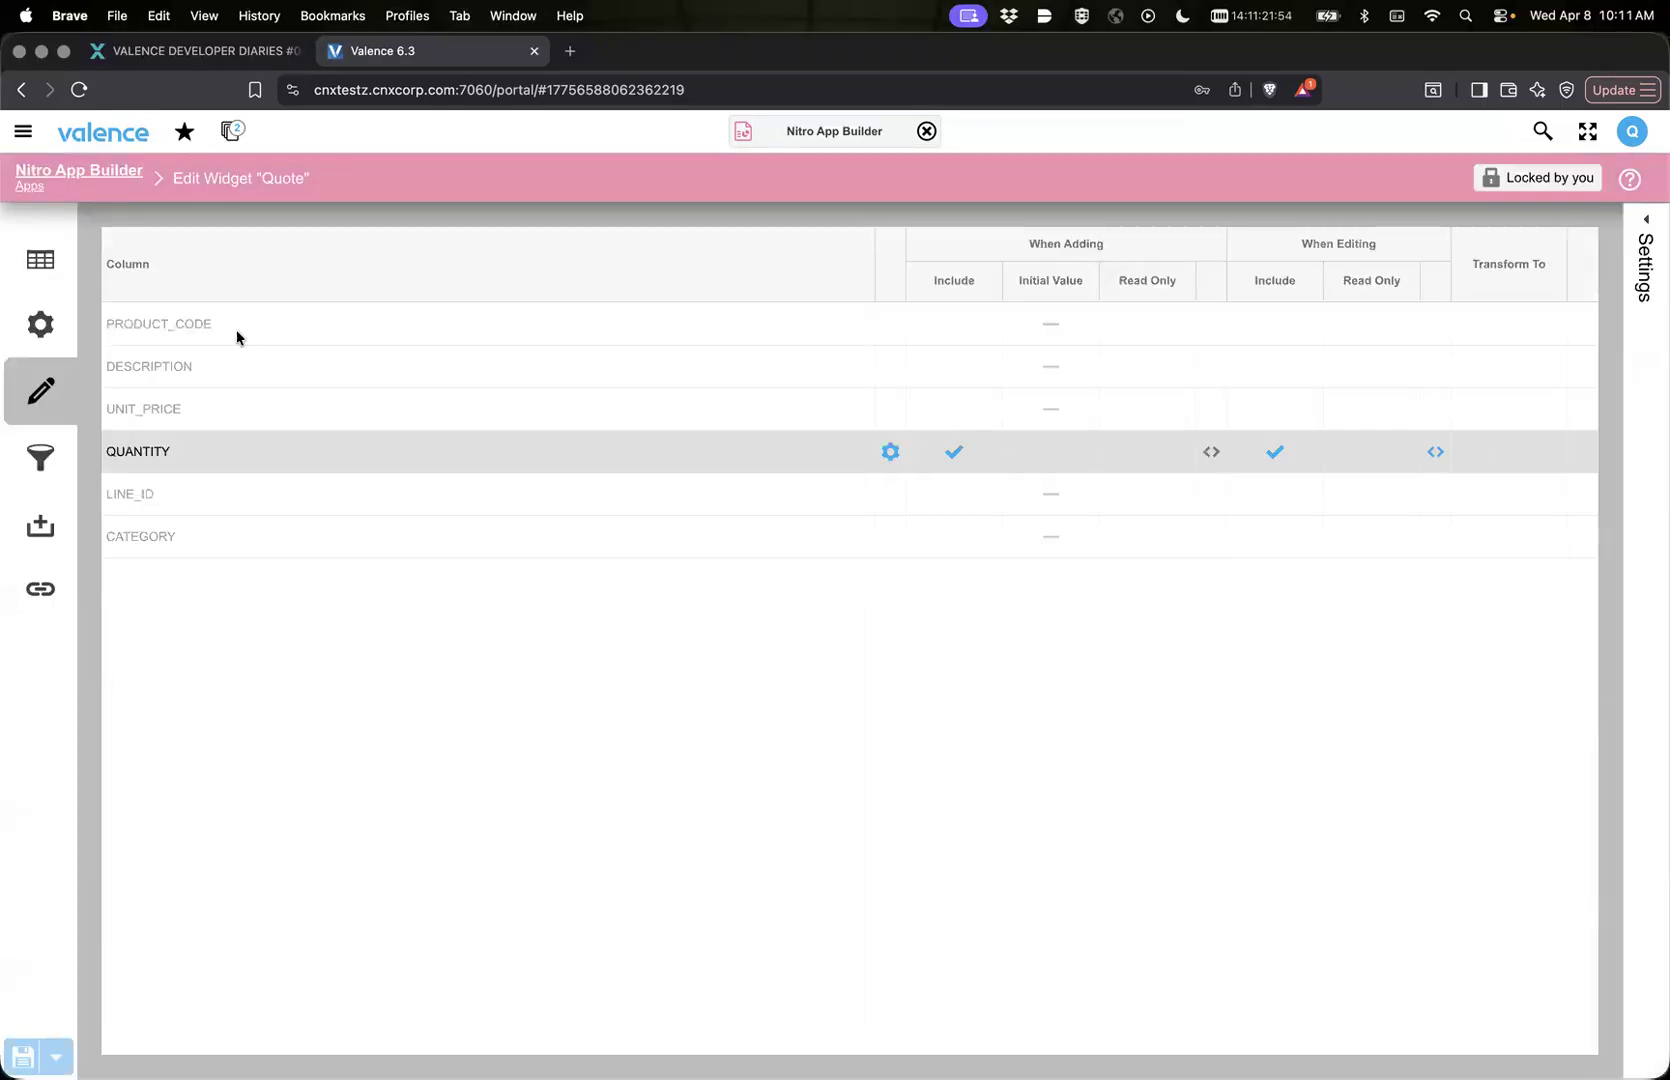
left_click(1436, 453)
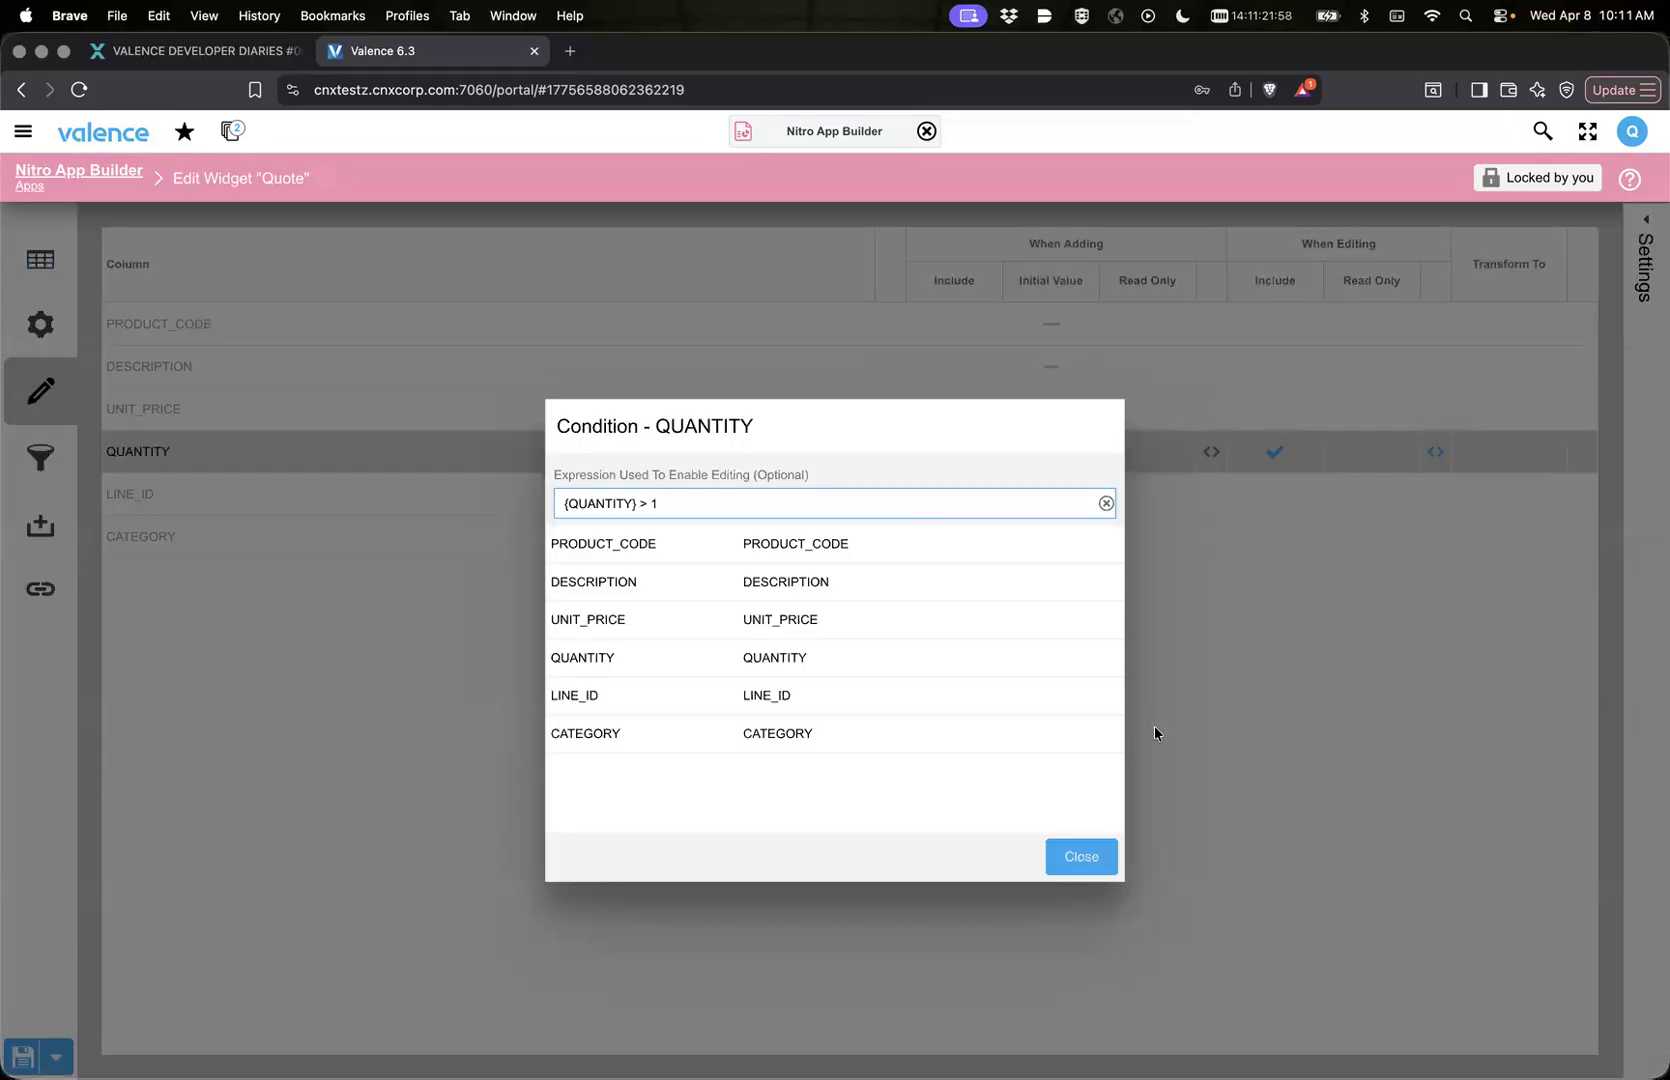
left_click(1081, 857)
Step: Reopen the DD 47 Add/Remove app layout, set Quote's autoEditFirstAvailable property to the manual value true and save the link properties
left_click(109, 170)
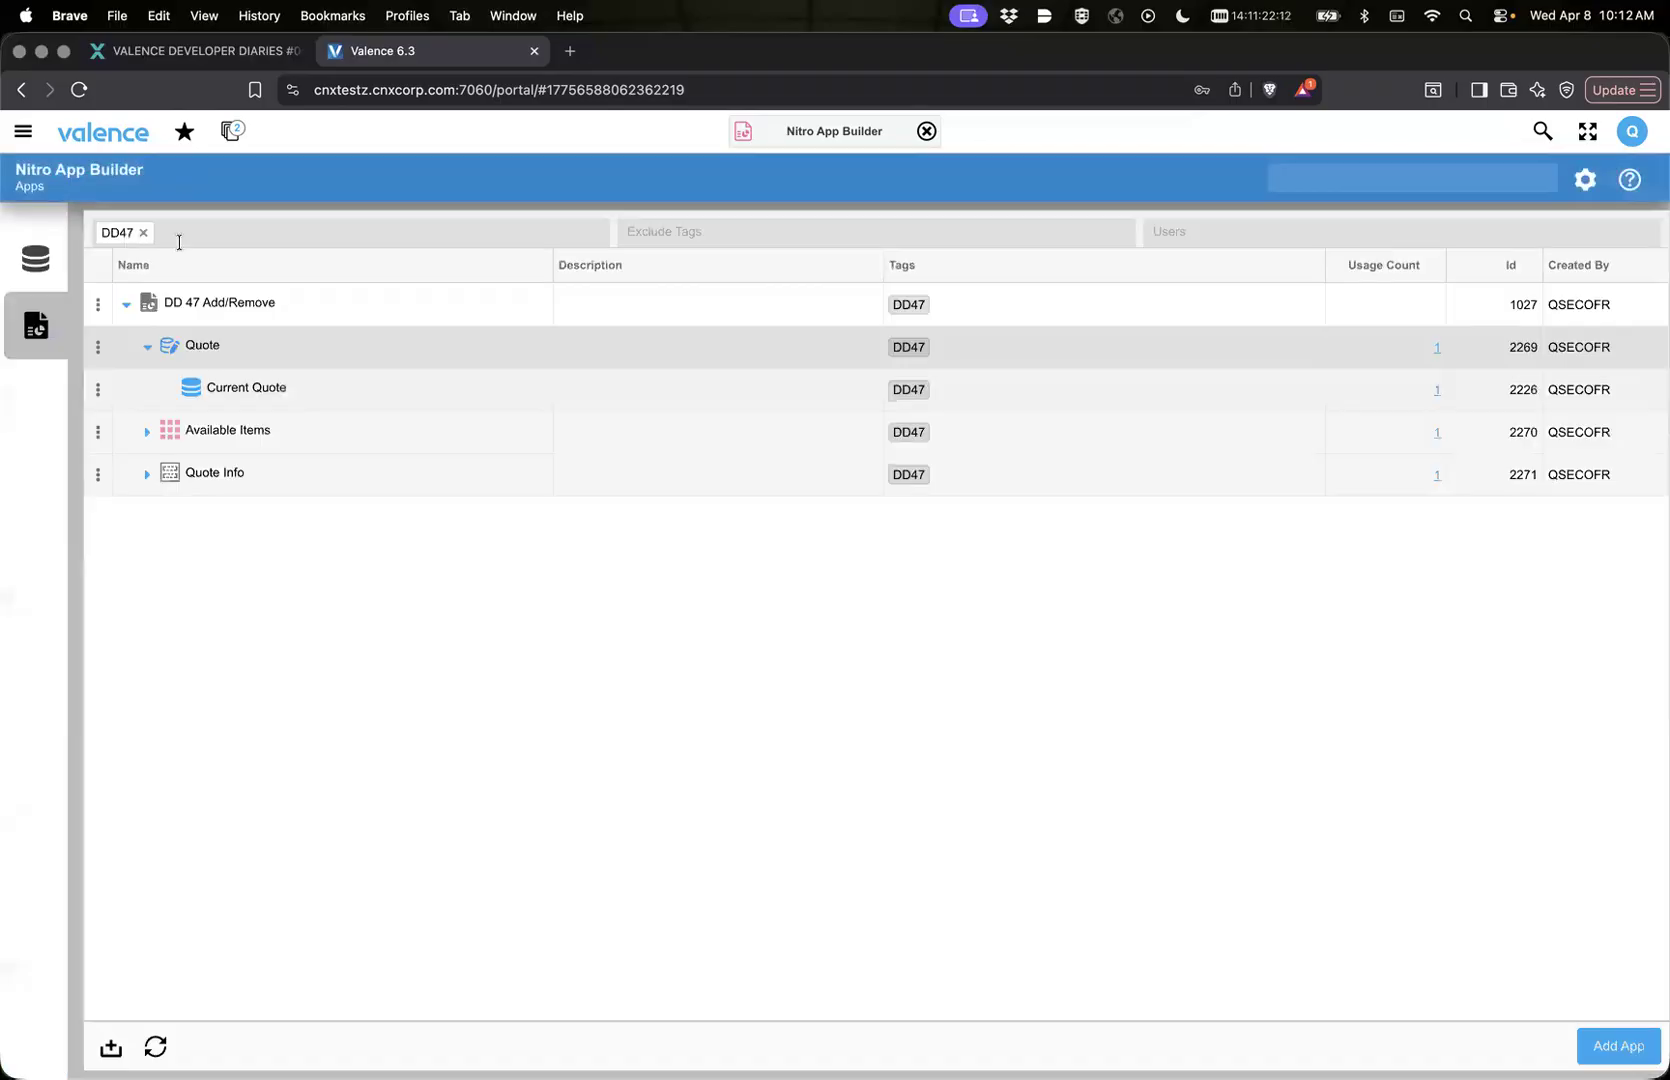
double_click(177, 312)
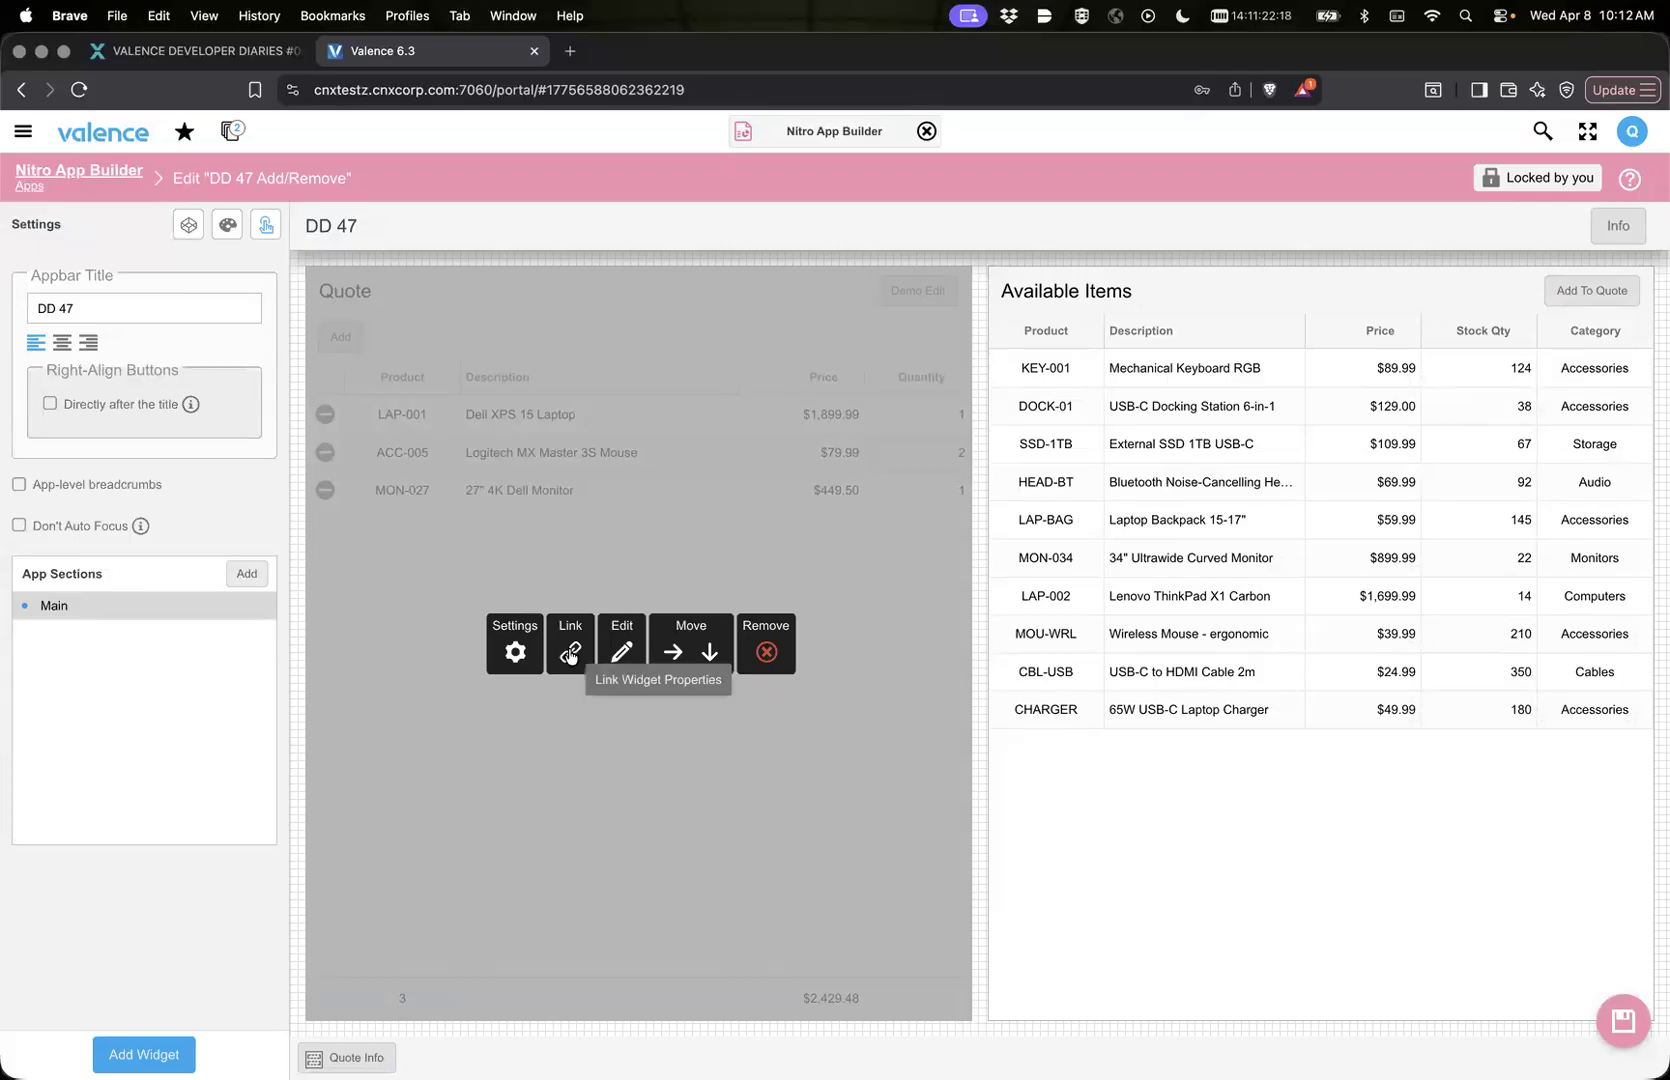
left_click(570, 655)
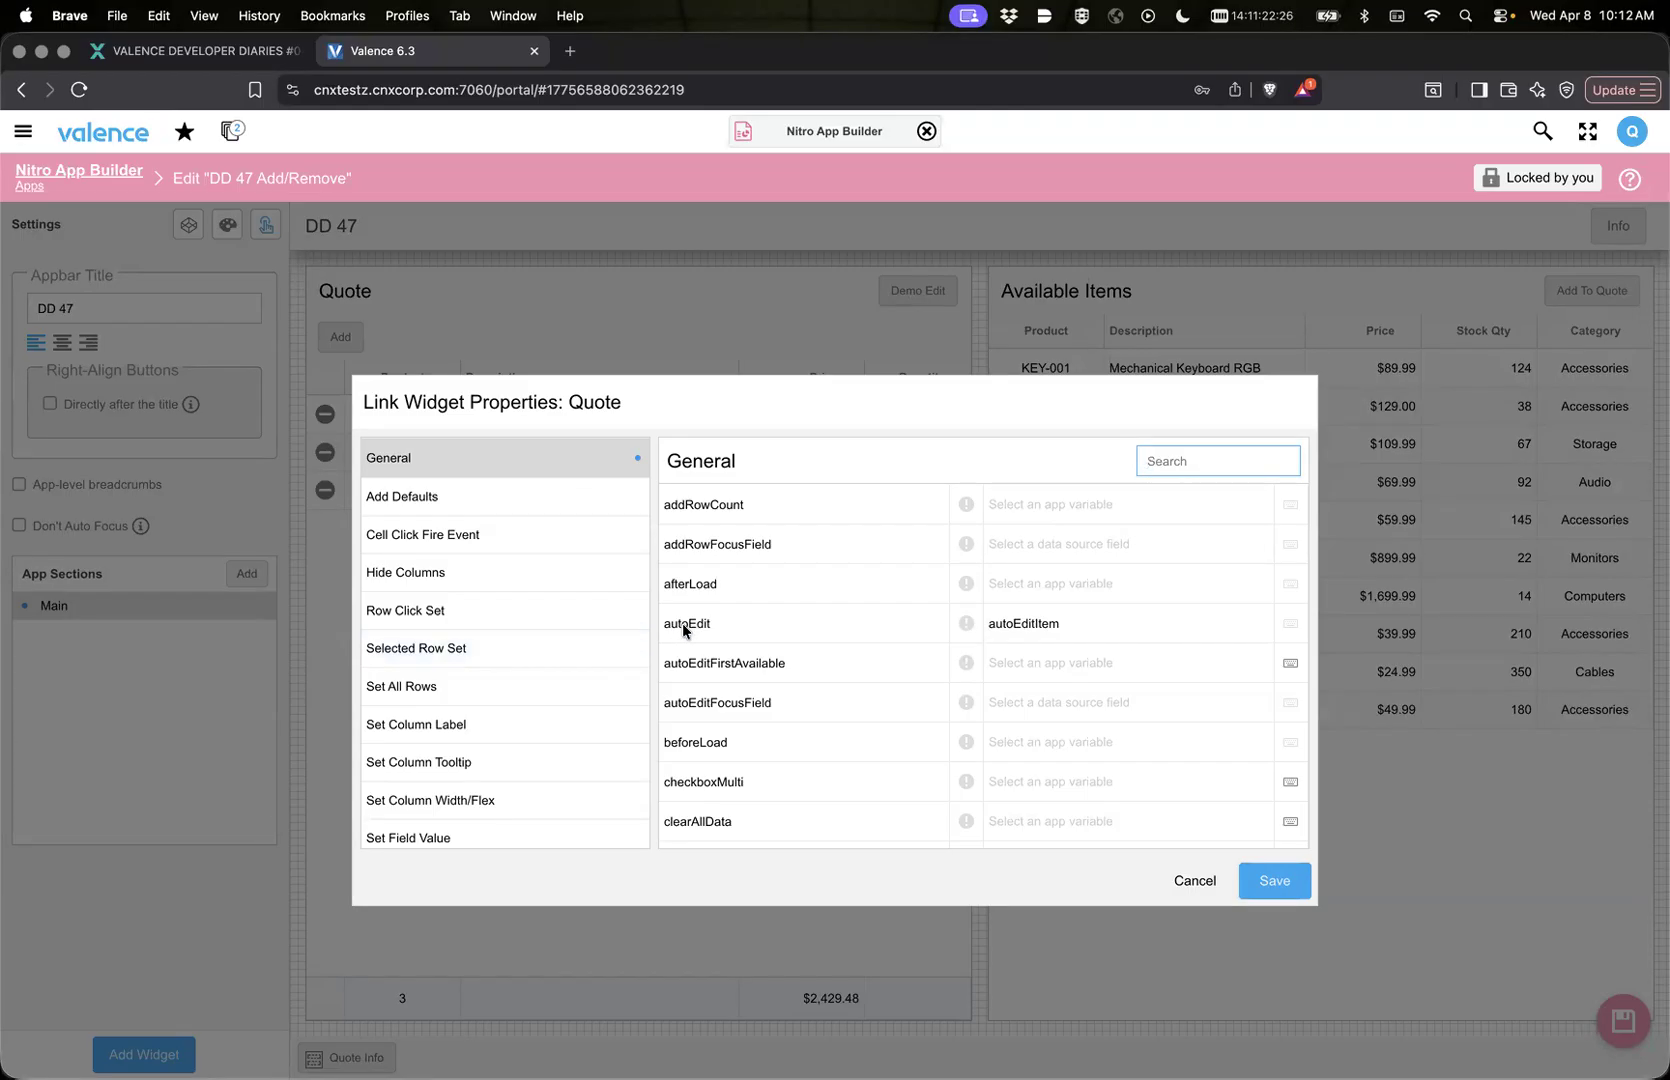
mouse_move(684, 628)
mouse_move(759, 670)
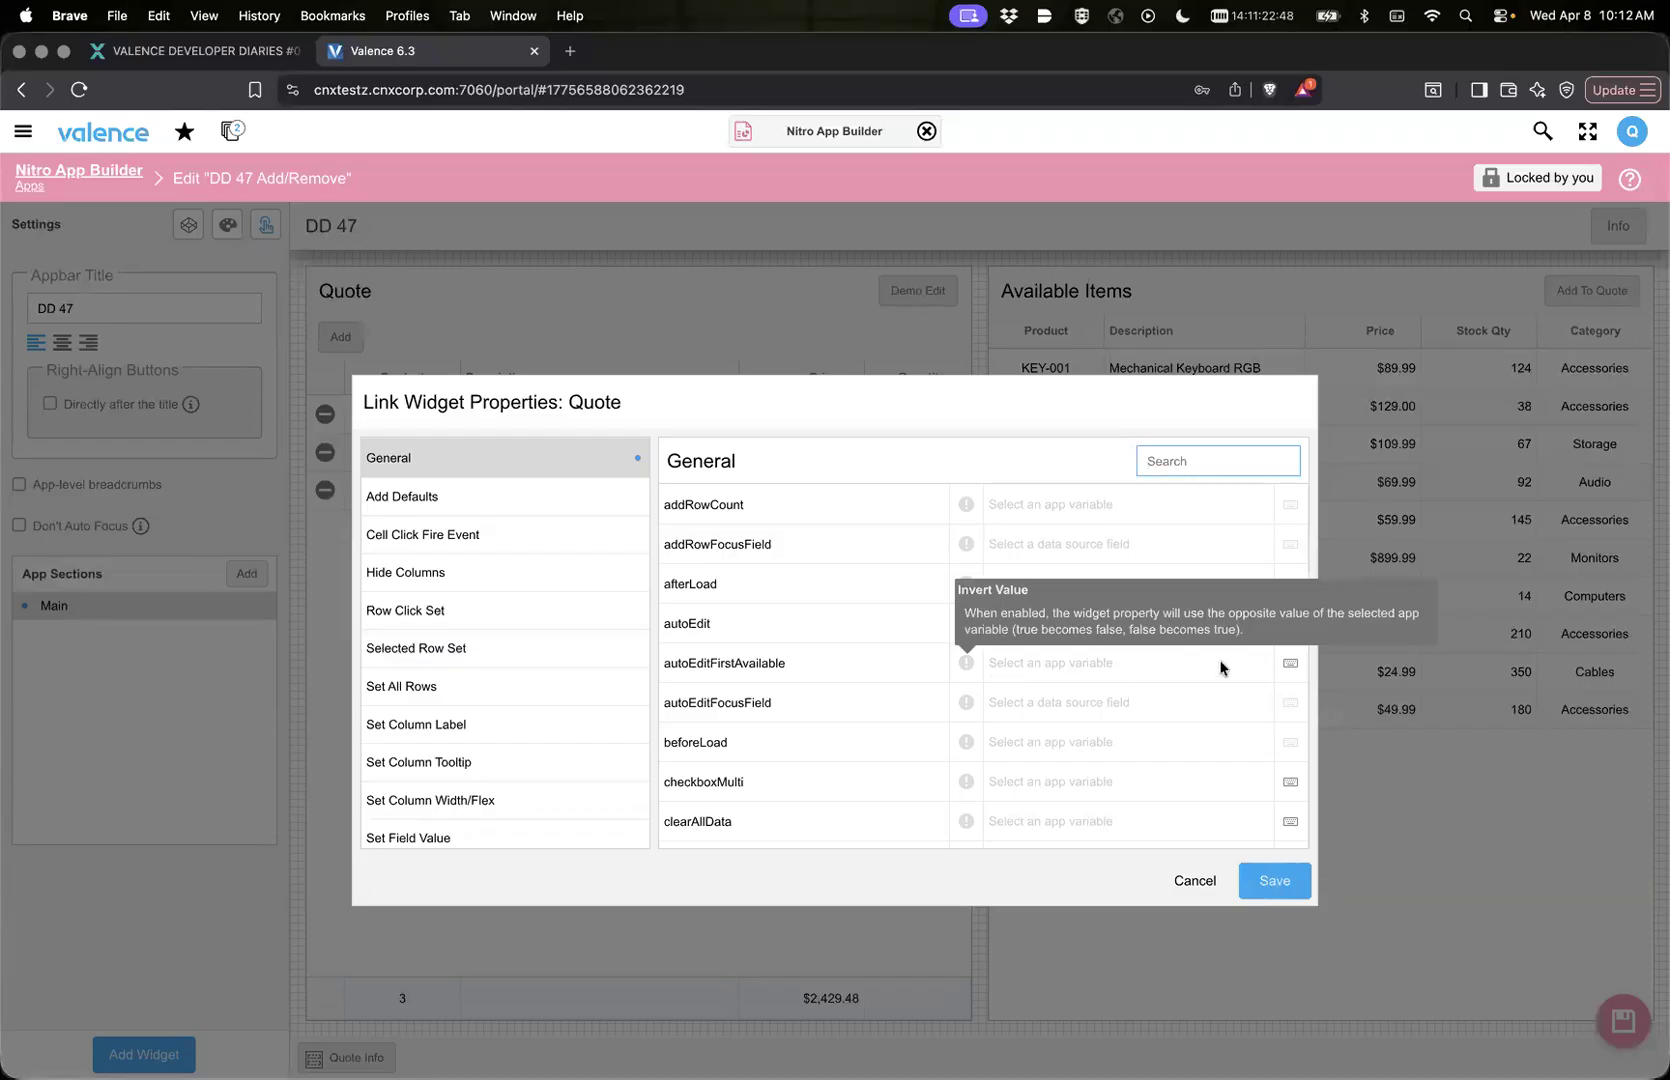
left_click(1293, 664)
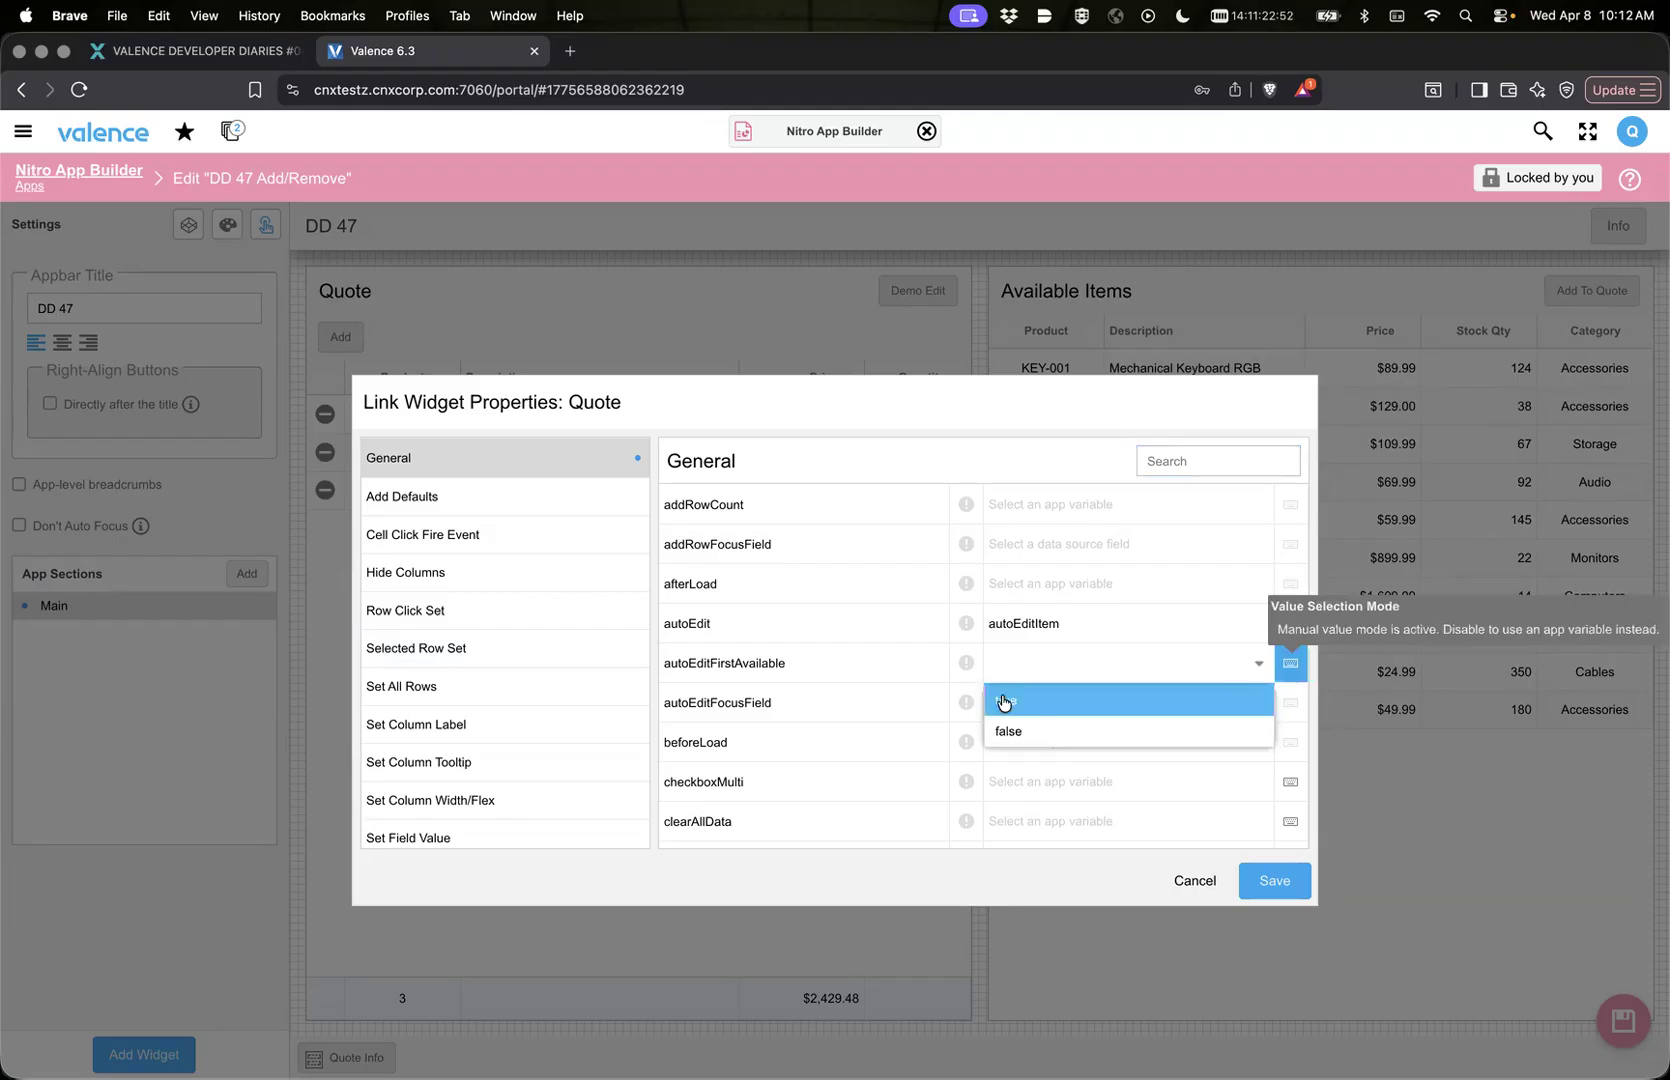
left_click(1003, 702)
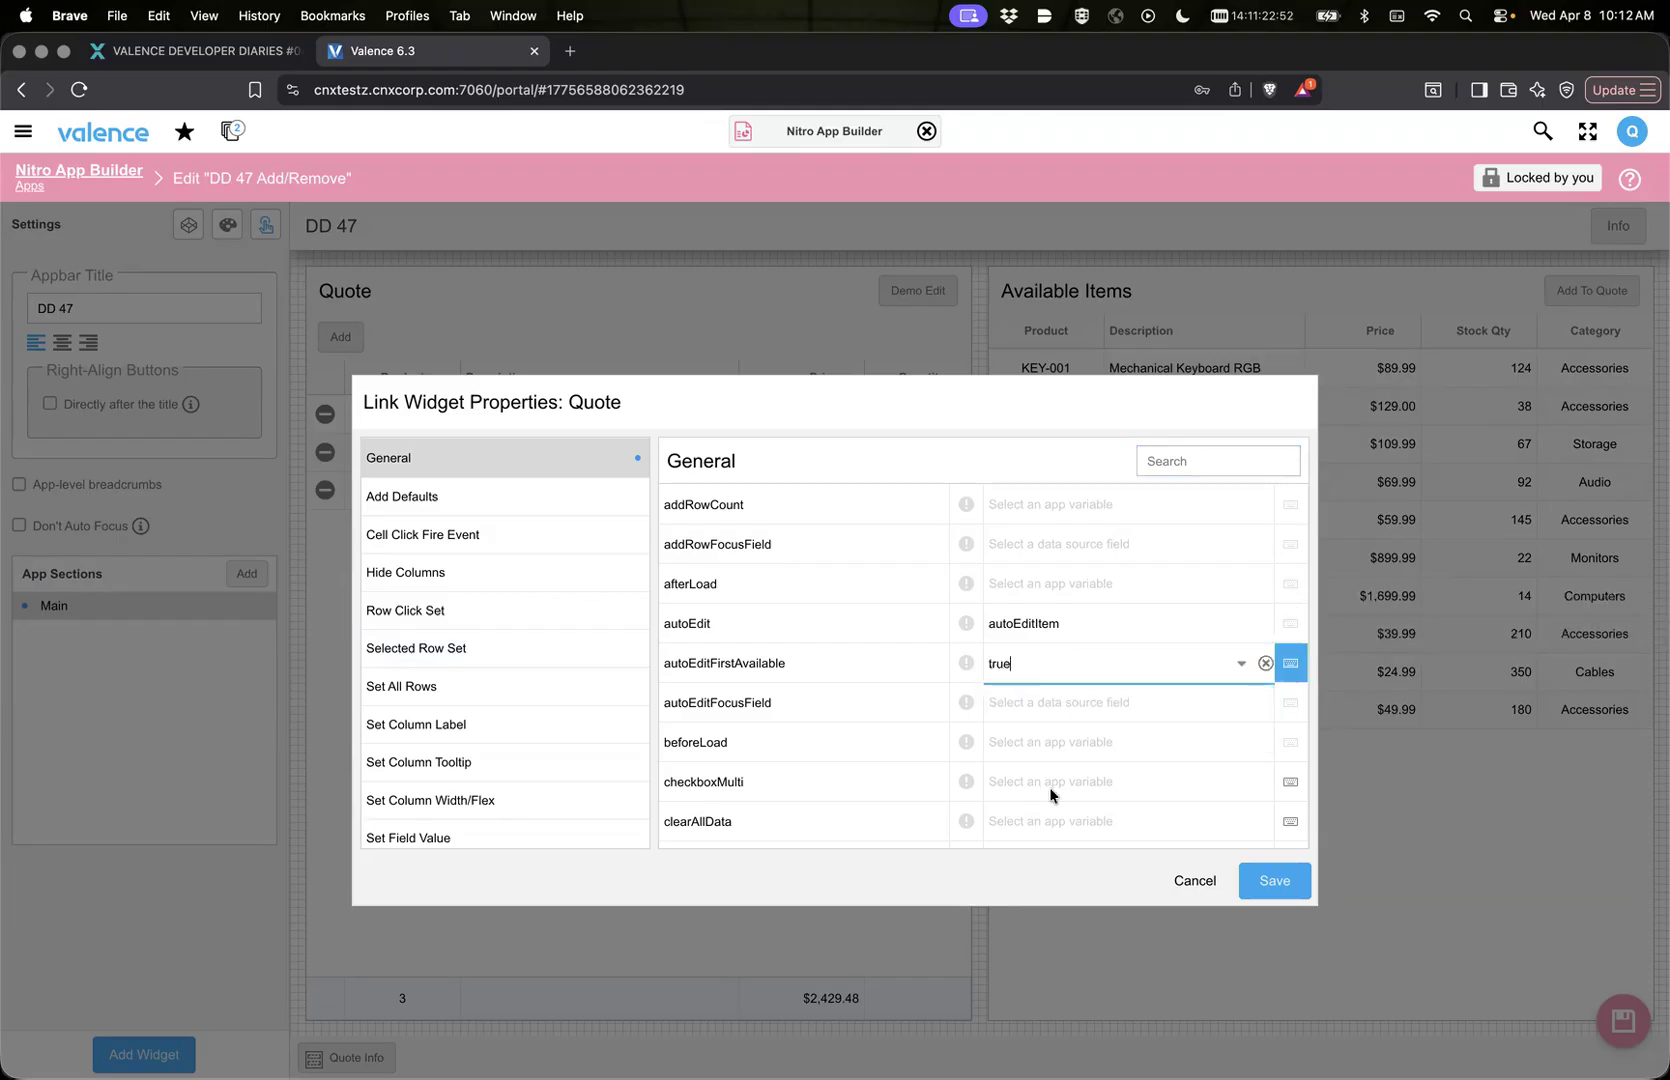
left_click(1270, 885)
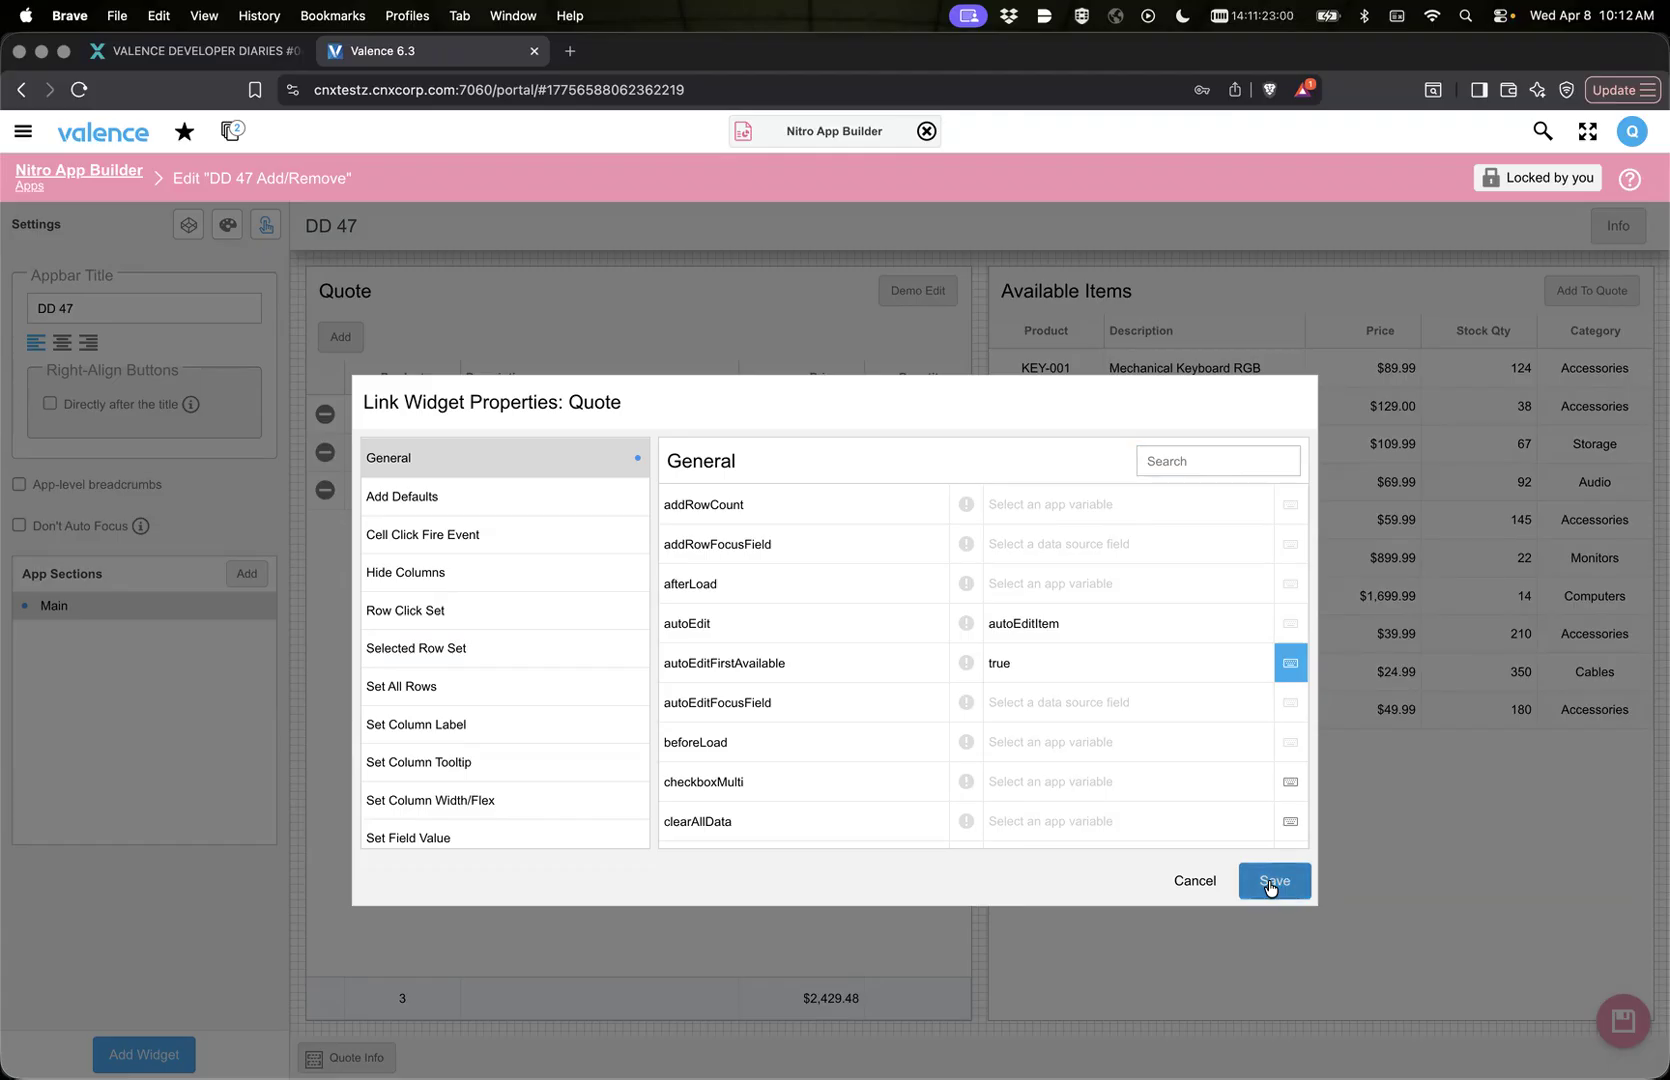
Step: Save the app with the autoEditFirstAvailable setting and reload the frame of the running DD 47 Add/Remove app
left_click(1622, 962)
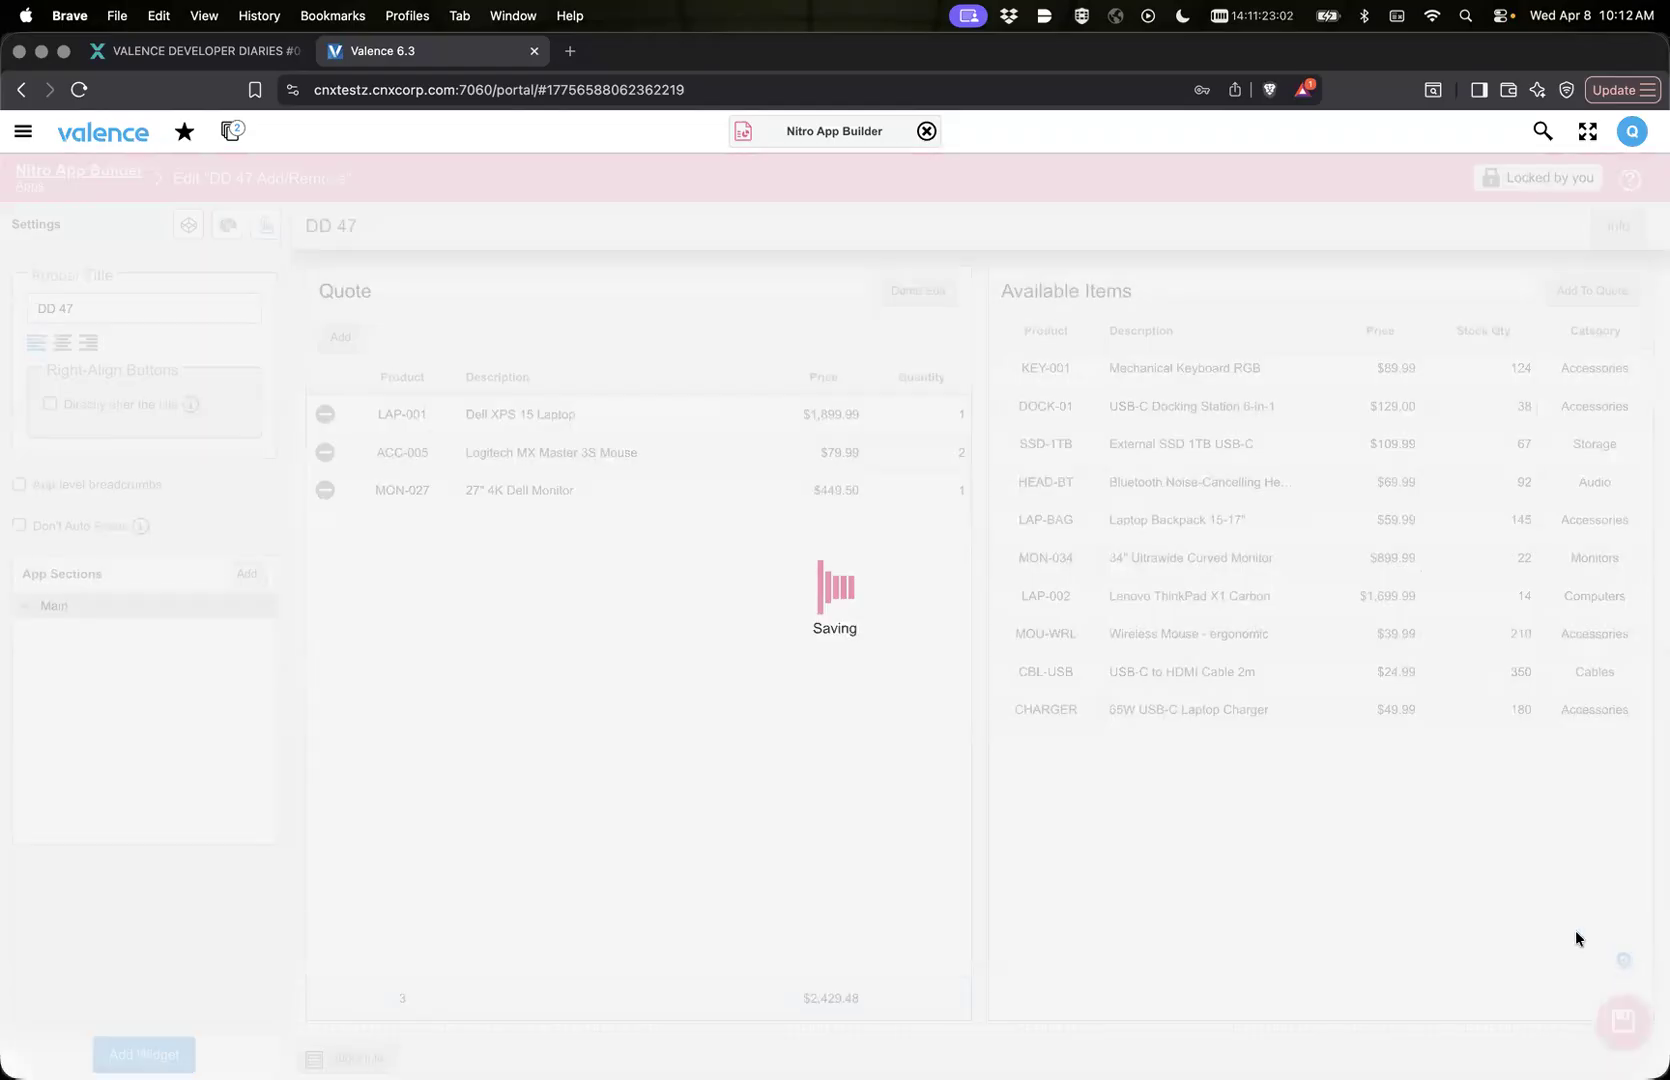
left_click(228, 136)
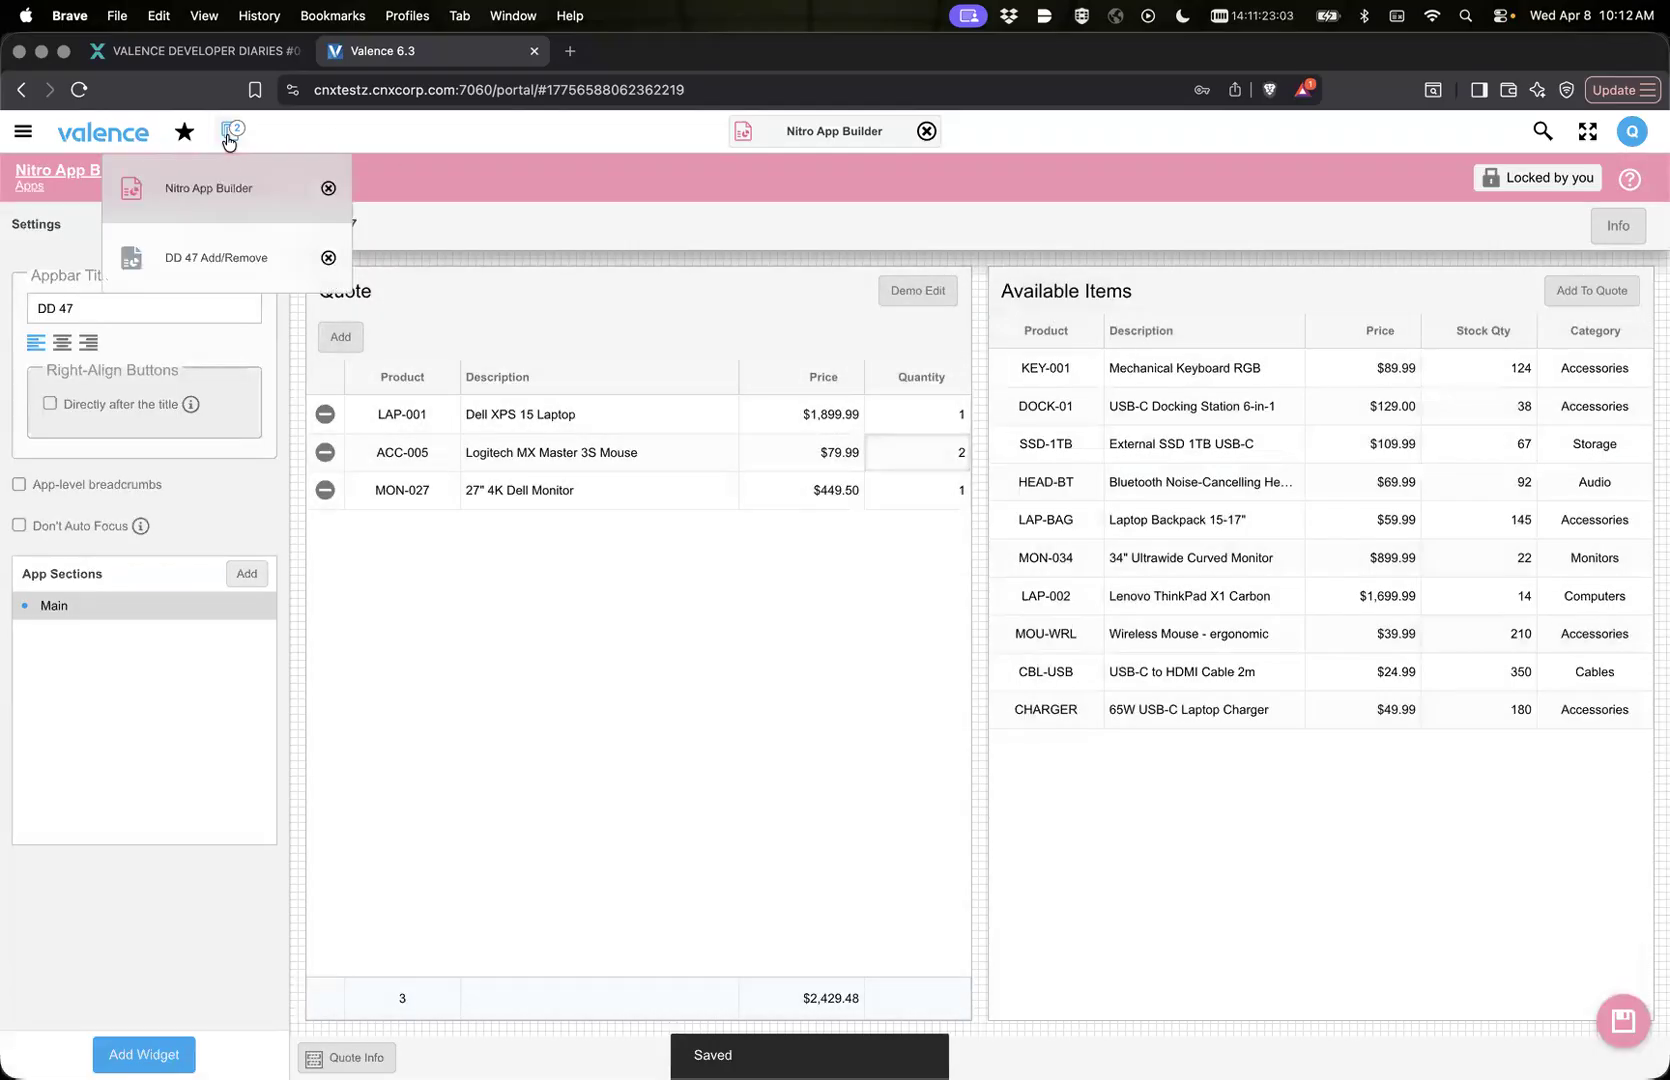
left_click(205, 268)
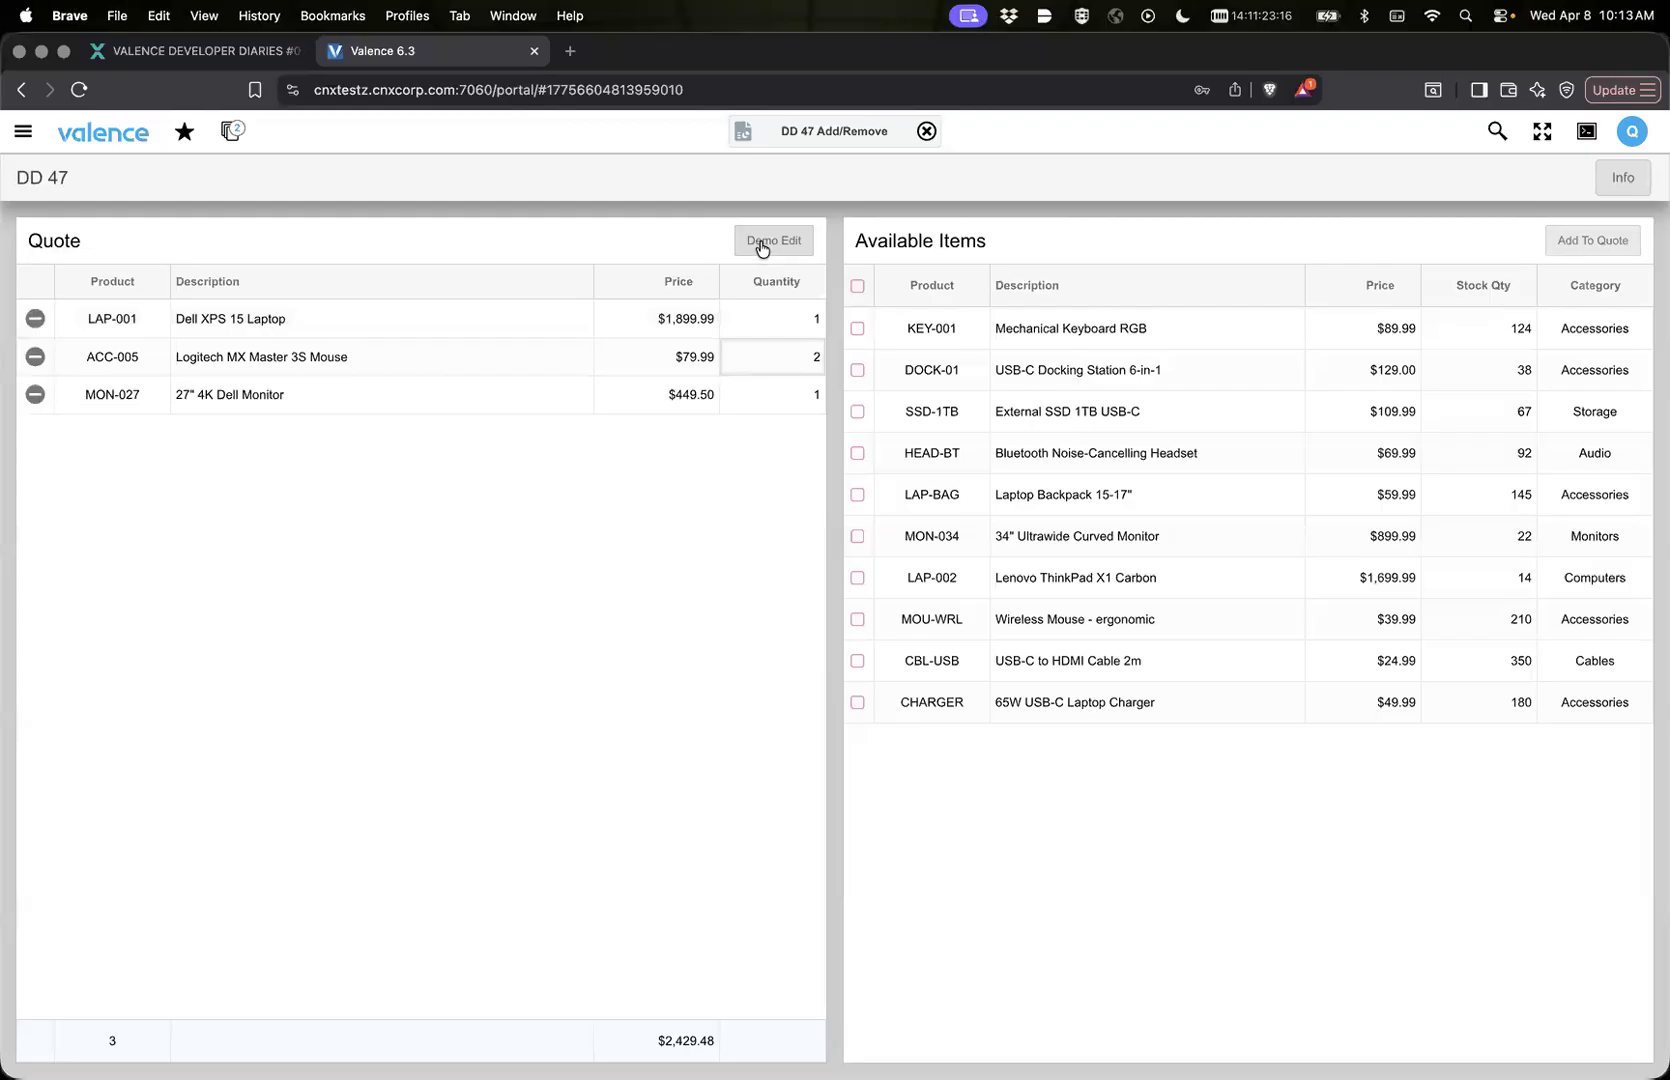
right_click(733, 177)
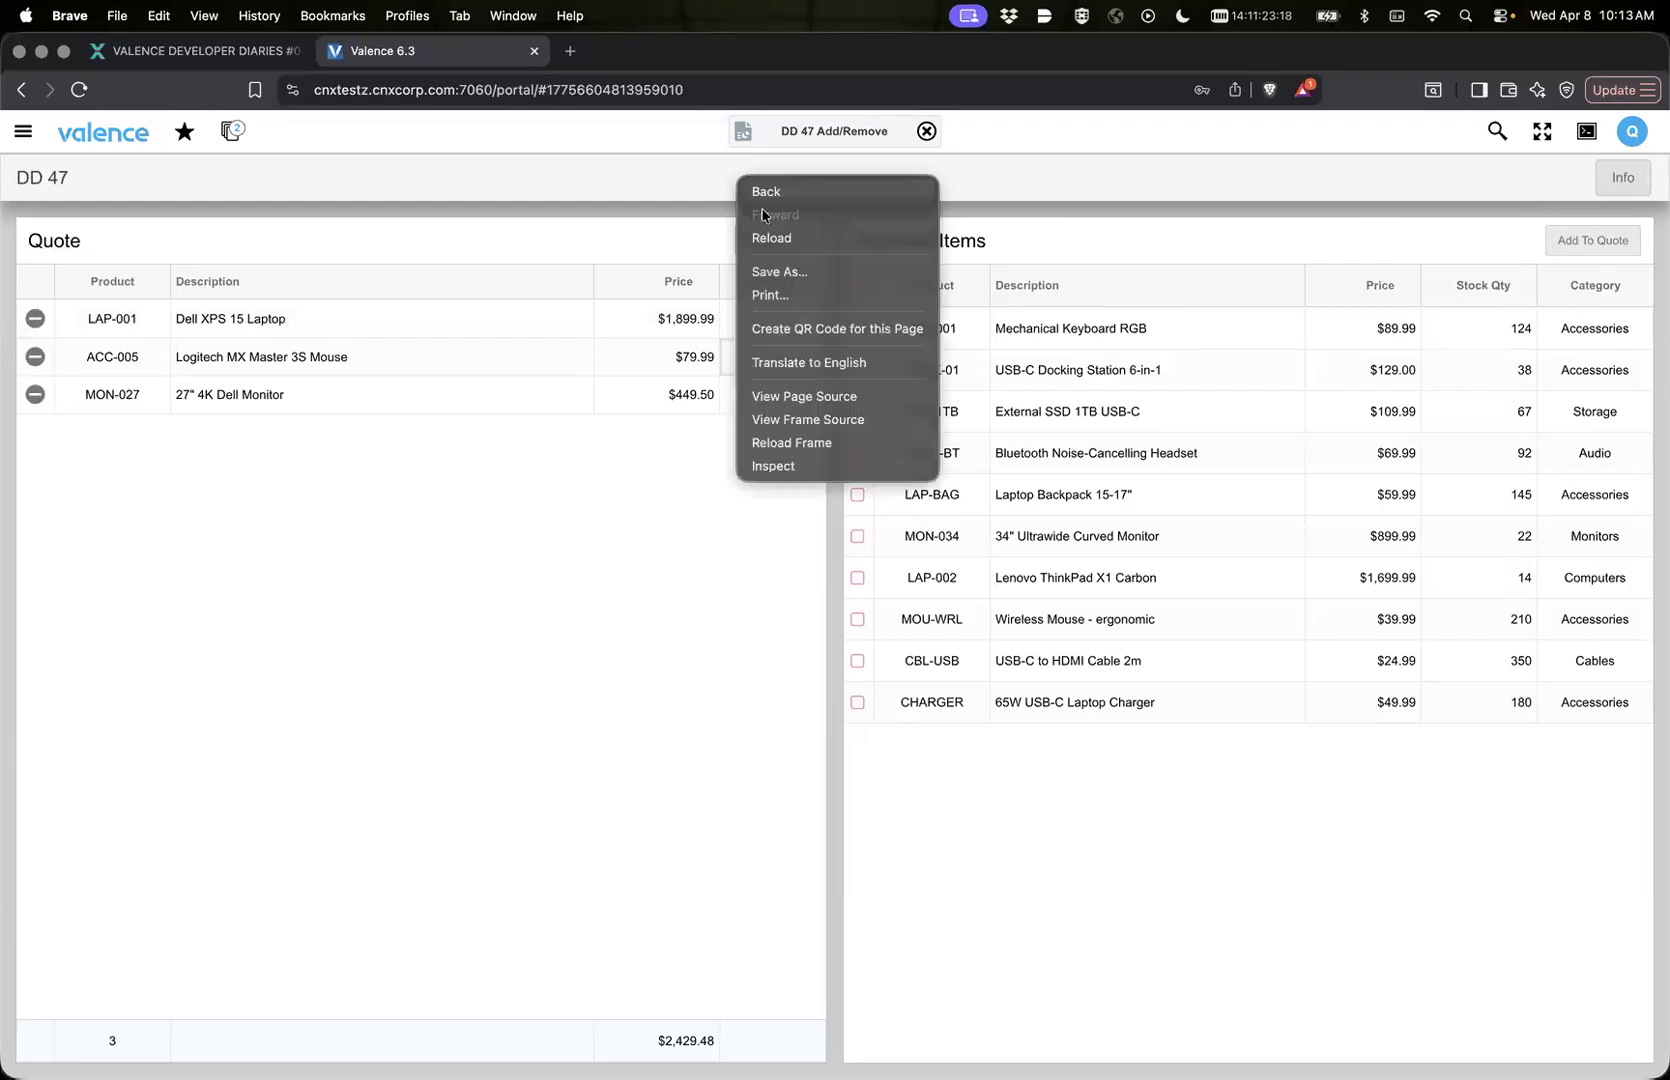
left_click(795, 441)
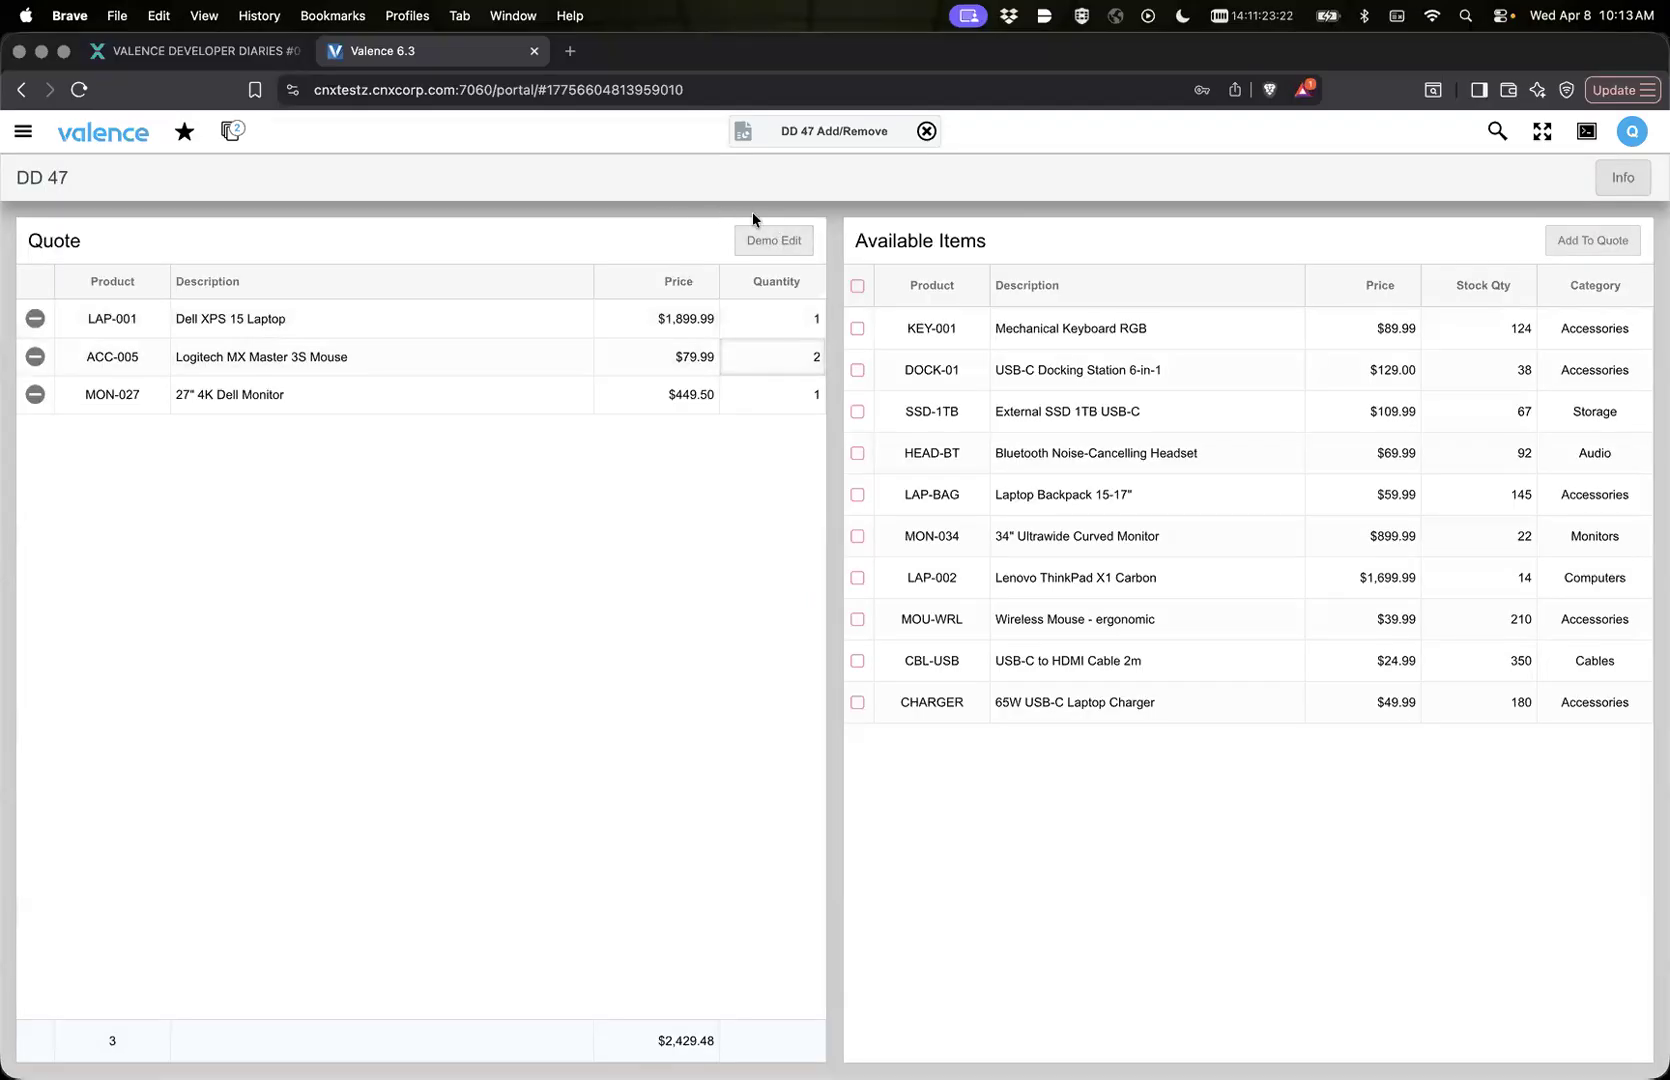
Step: Test Demo Edit in the running app by entering 1222 as the Logitech MX Master 3S Mouse quantity
left_click(755, 240)
type("122")
key("Return")
Step: In Nitro App Builder, review Quote's autoEditFirstAvailable link property, close the properties without saving and return to the app list
left_click(742, 142)
left_click(744, 178)
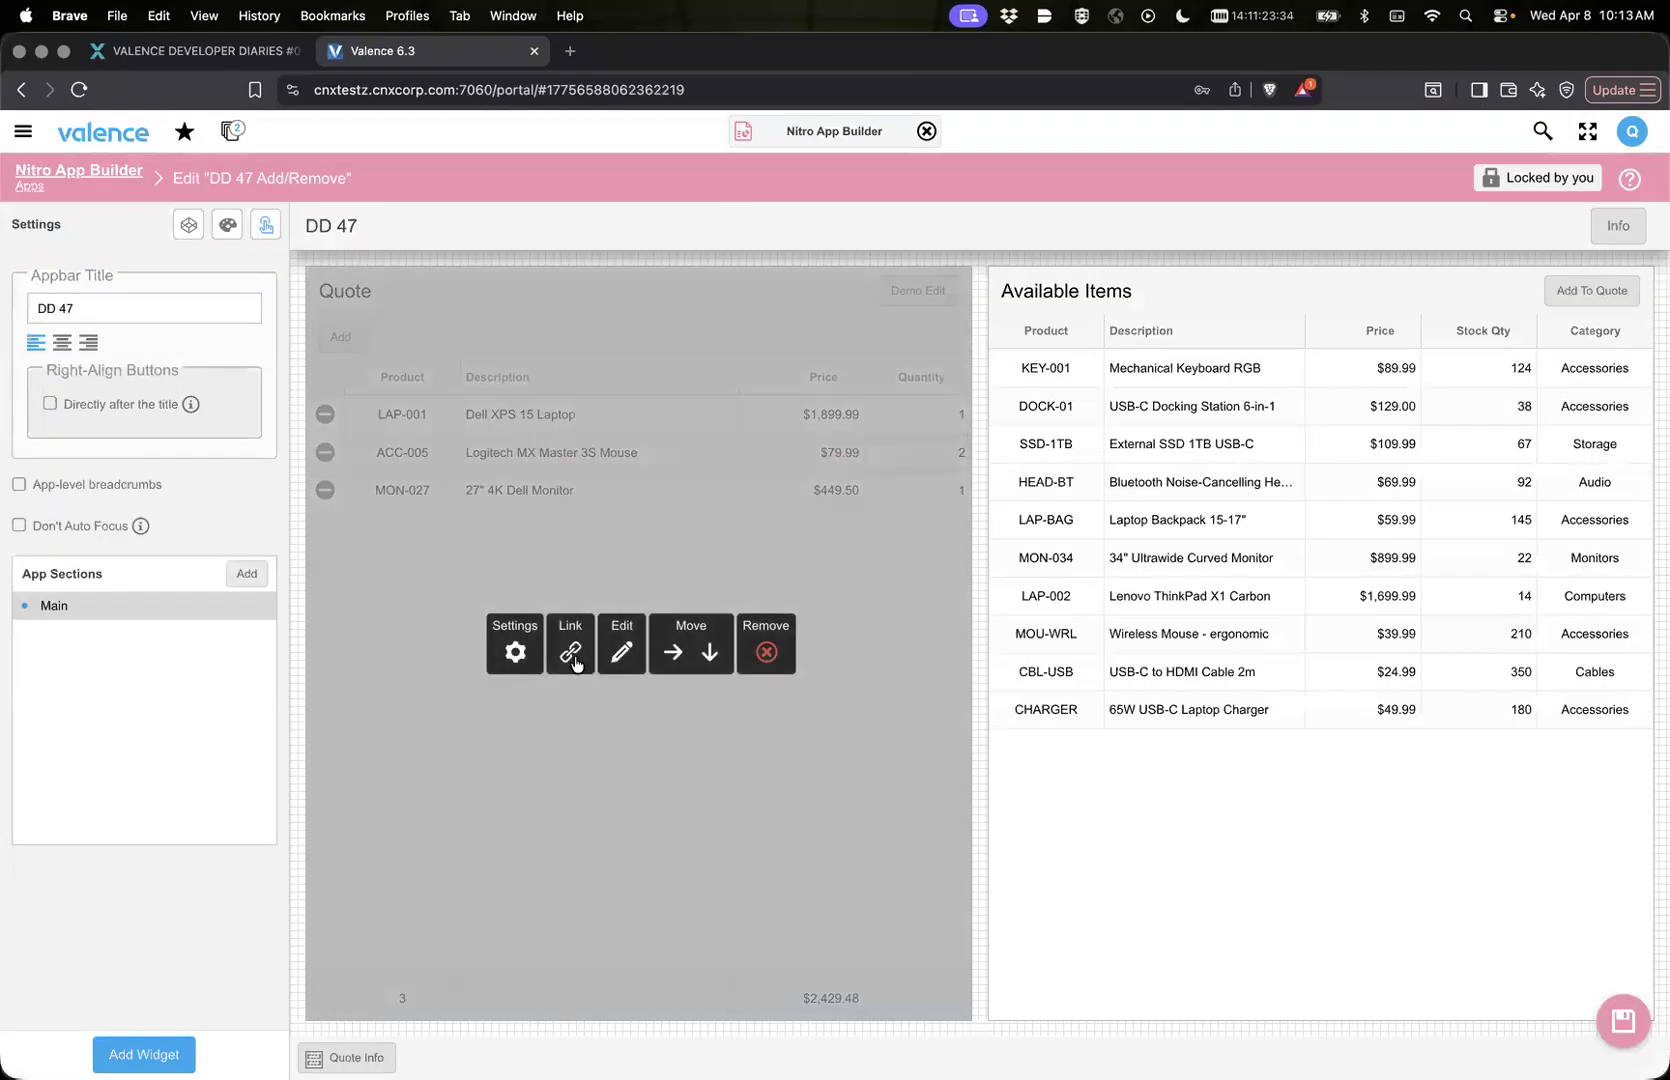
left_click(574, 658)
mouse_move(708, 667)
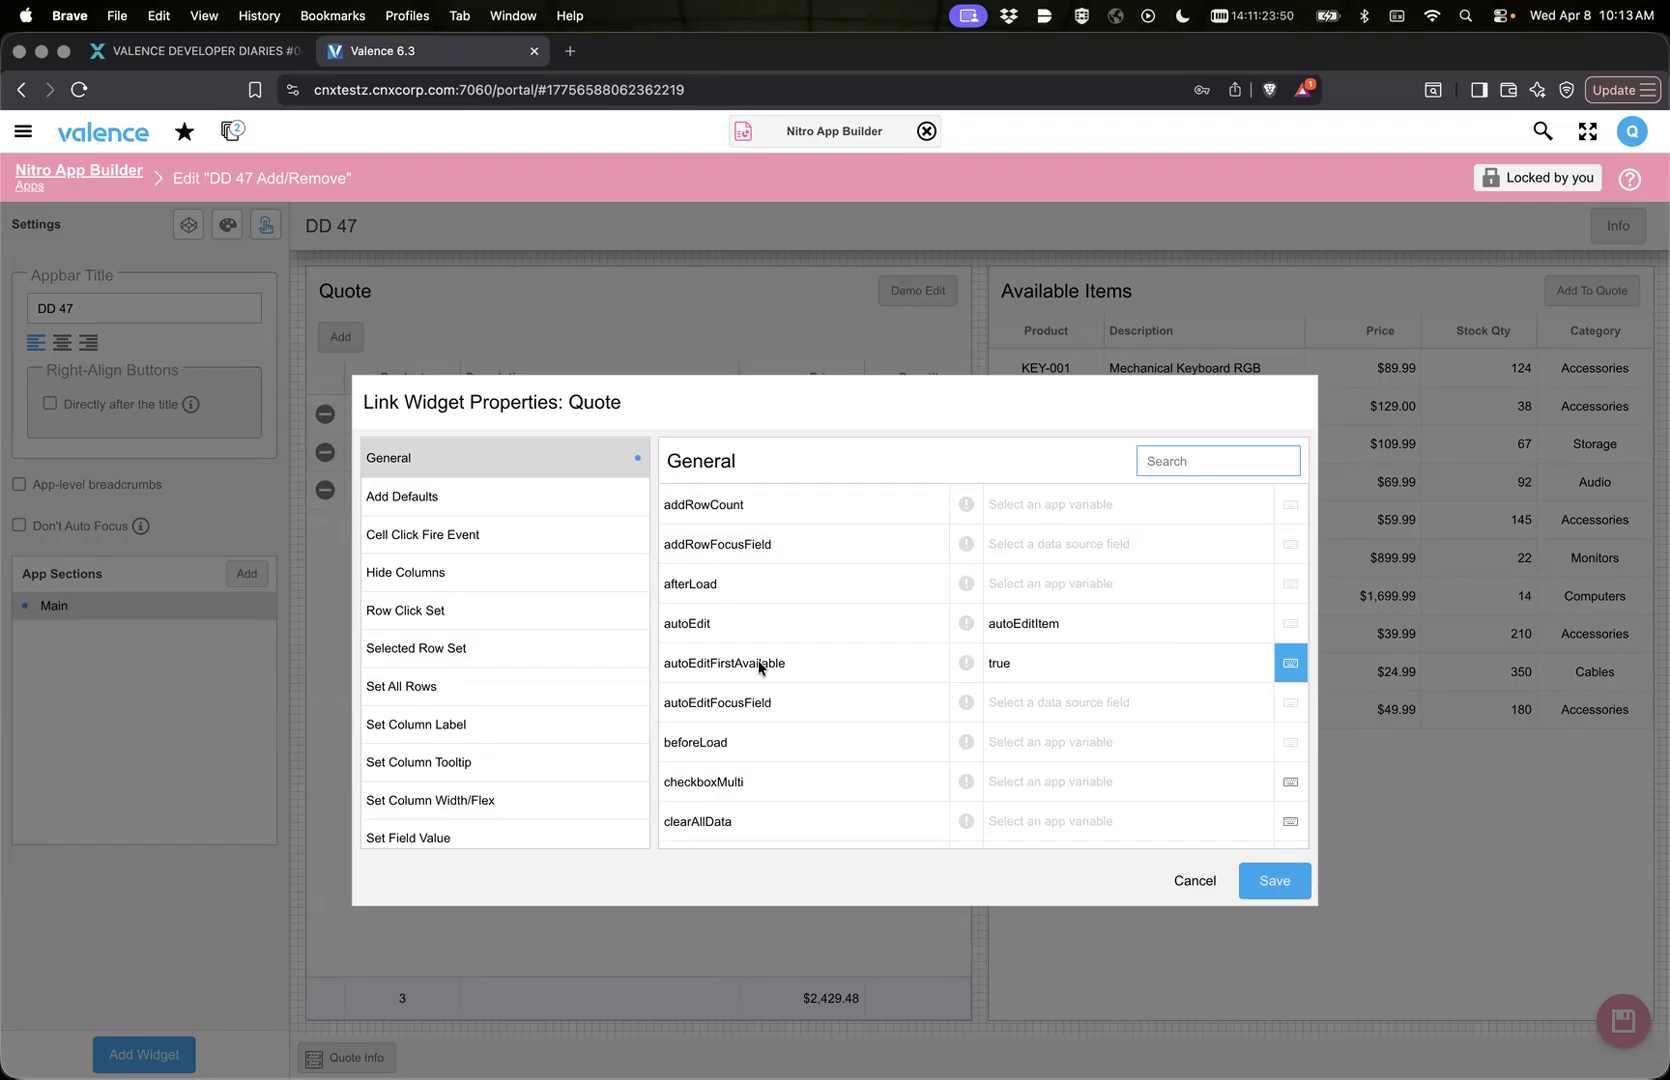
left_click(1183, 887)
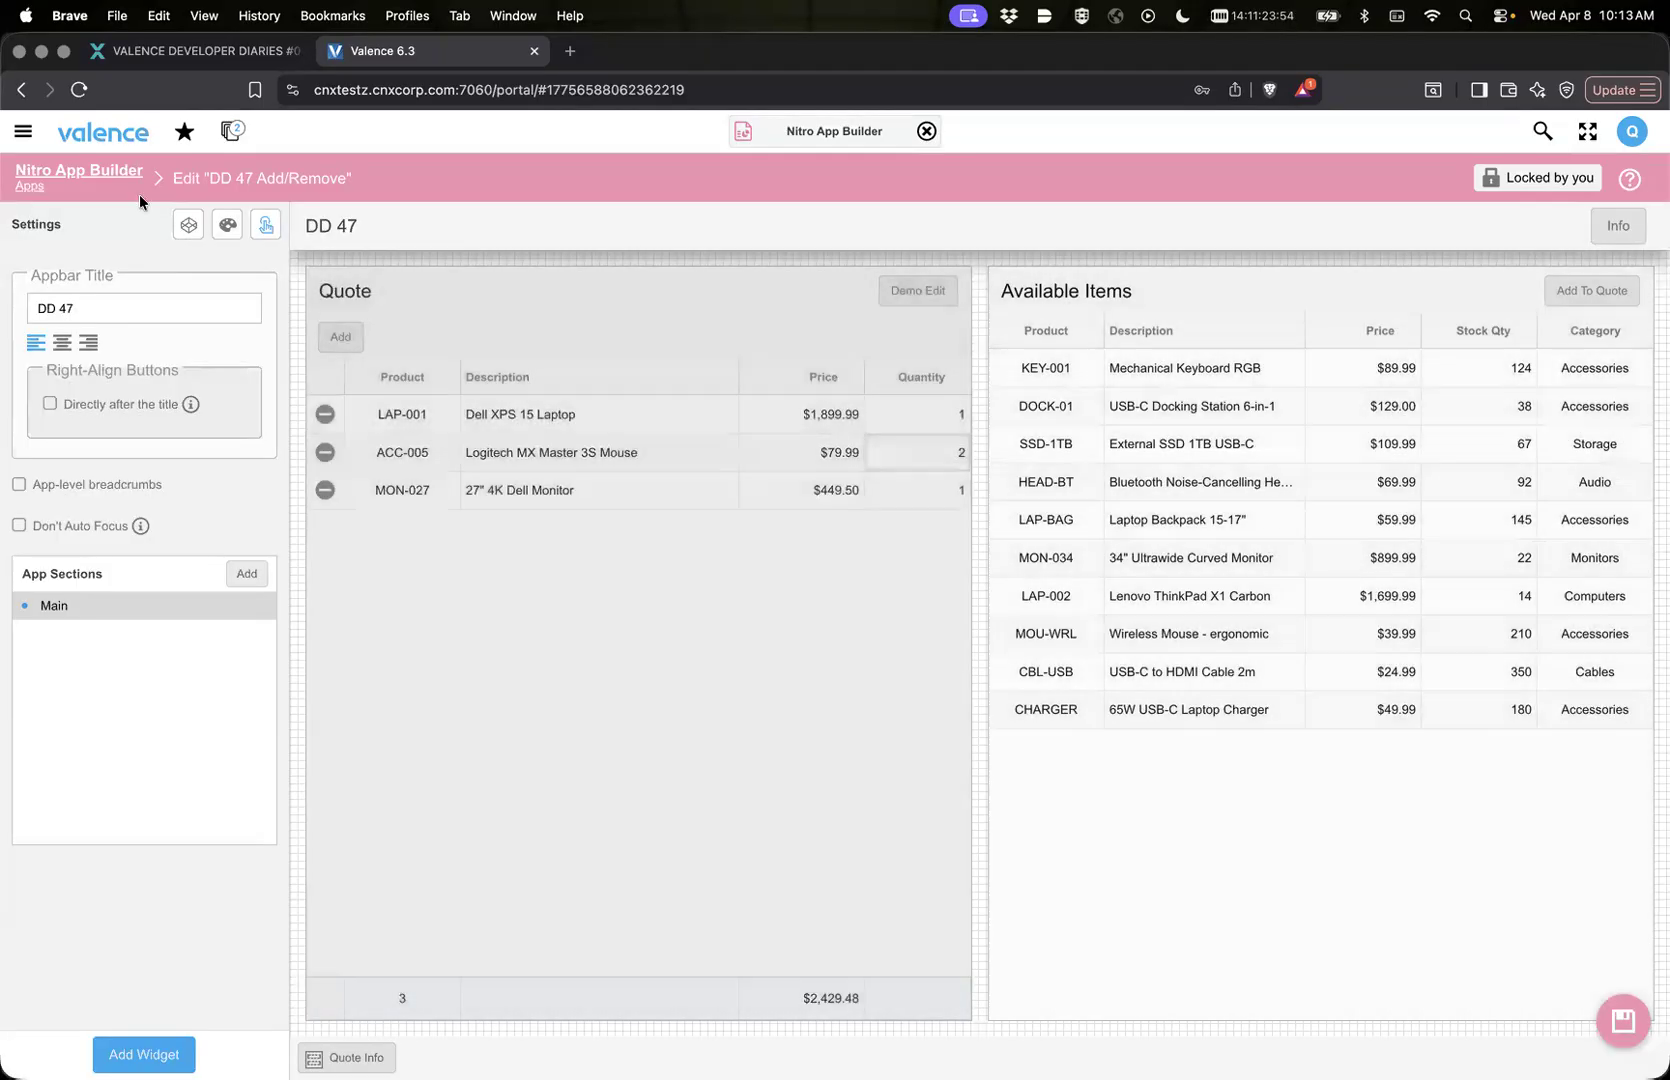
left_click(109, 180)
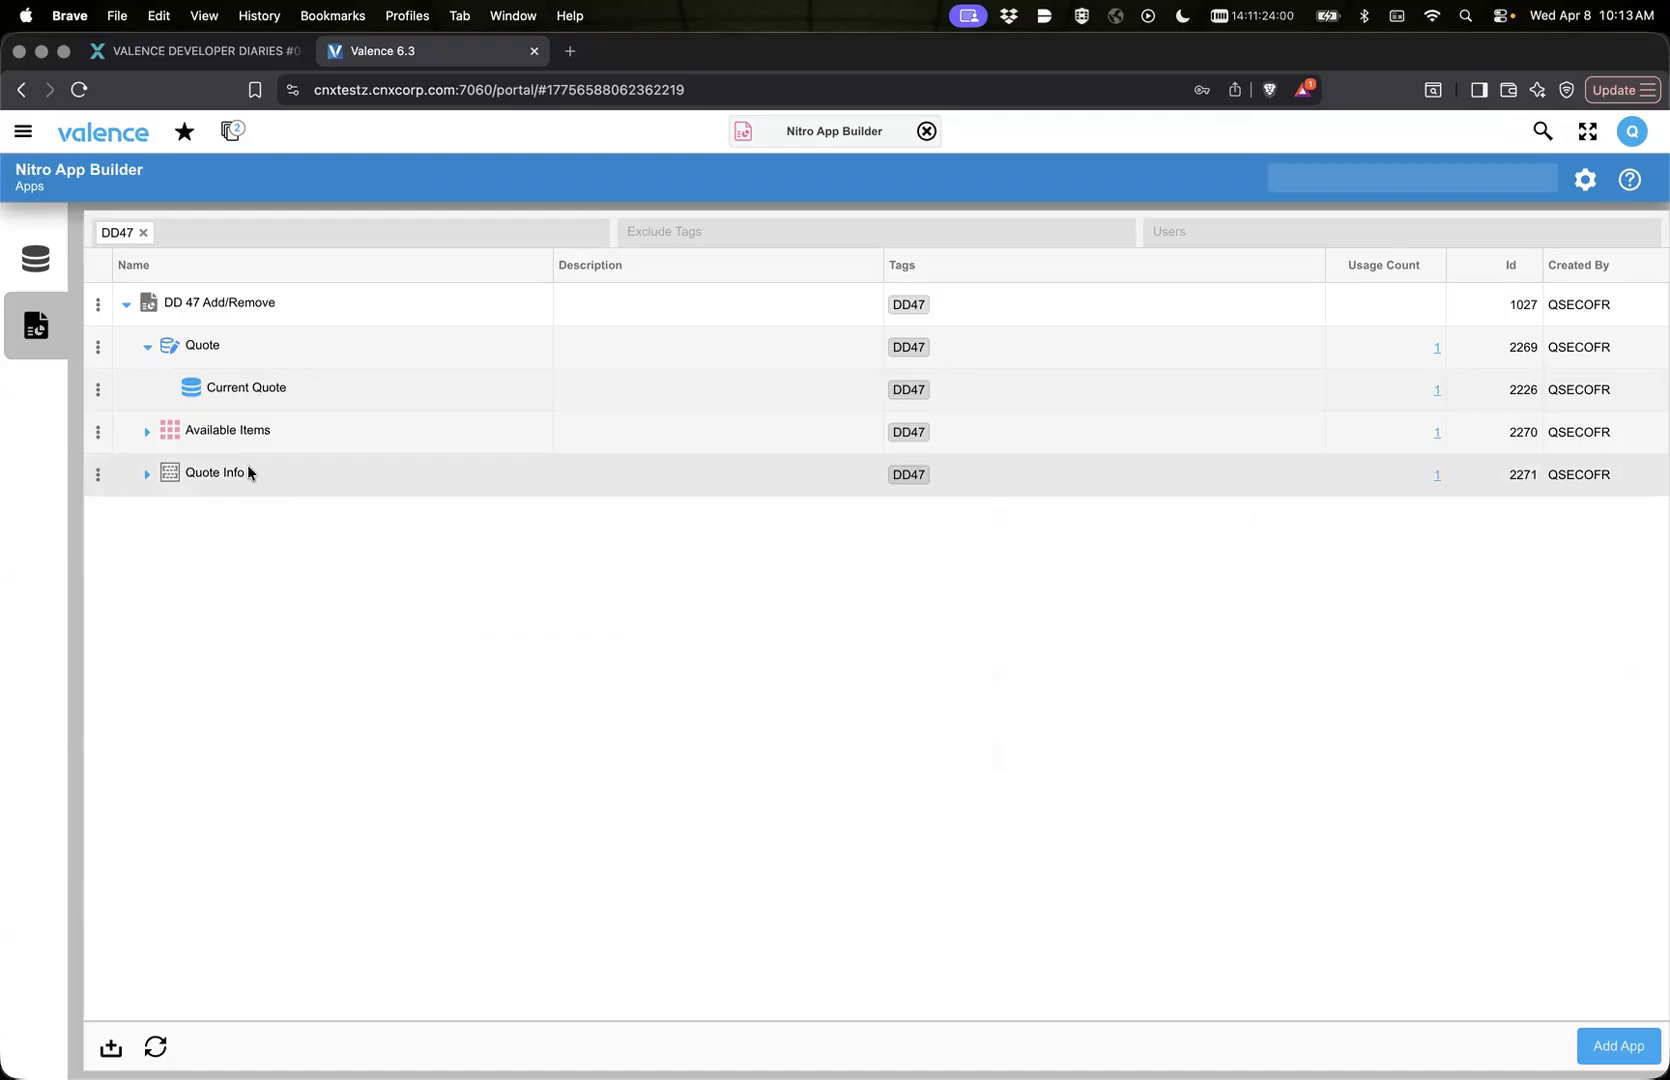
Step: Switch to the running DD 47 Add/Remove app and open its quote Info form
left_click(226, 145)
left_click(199, 255)
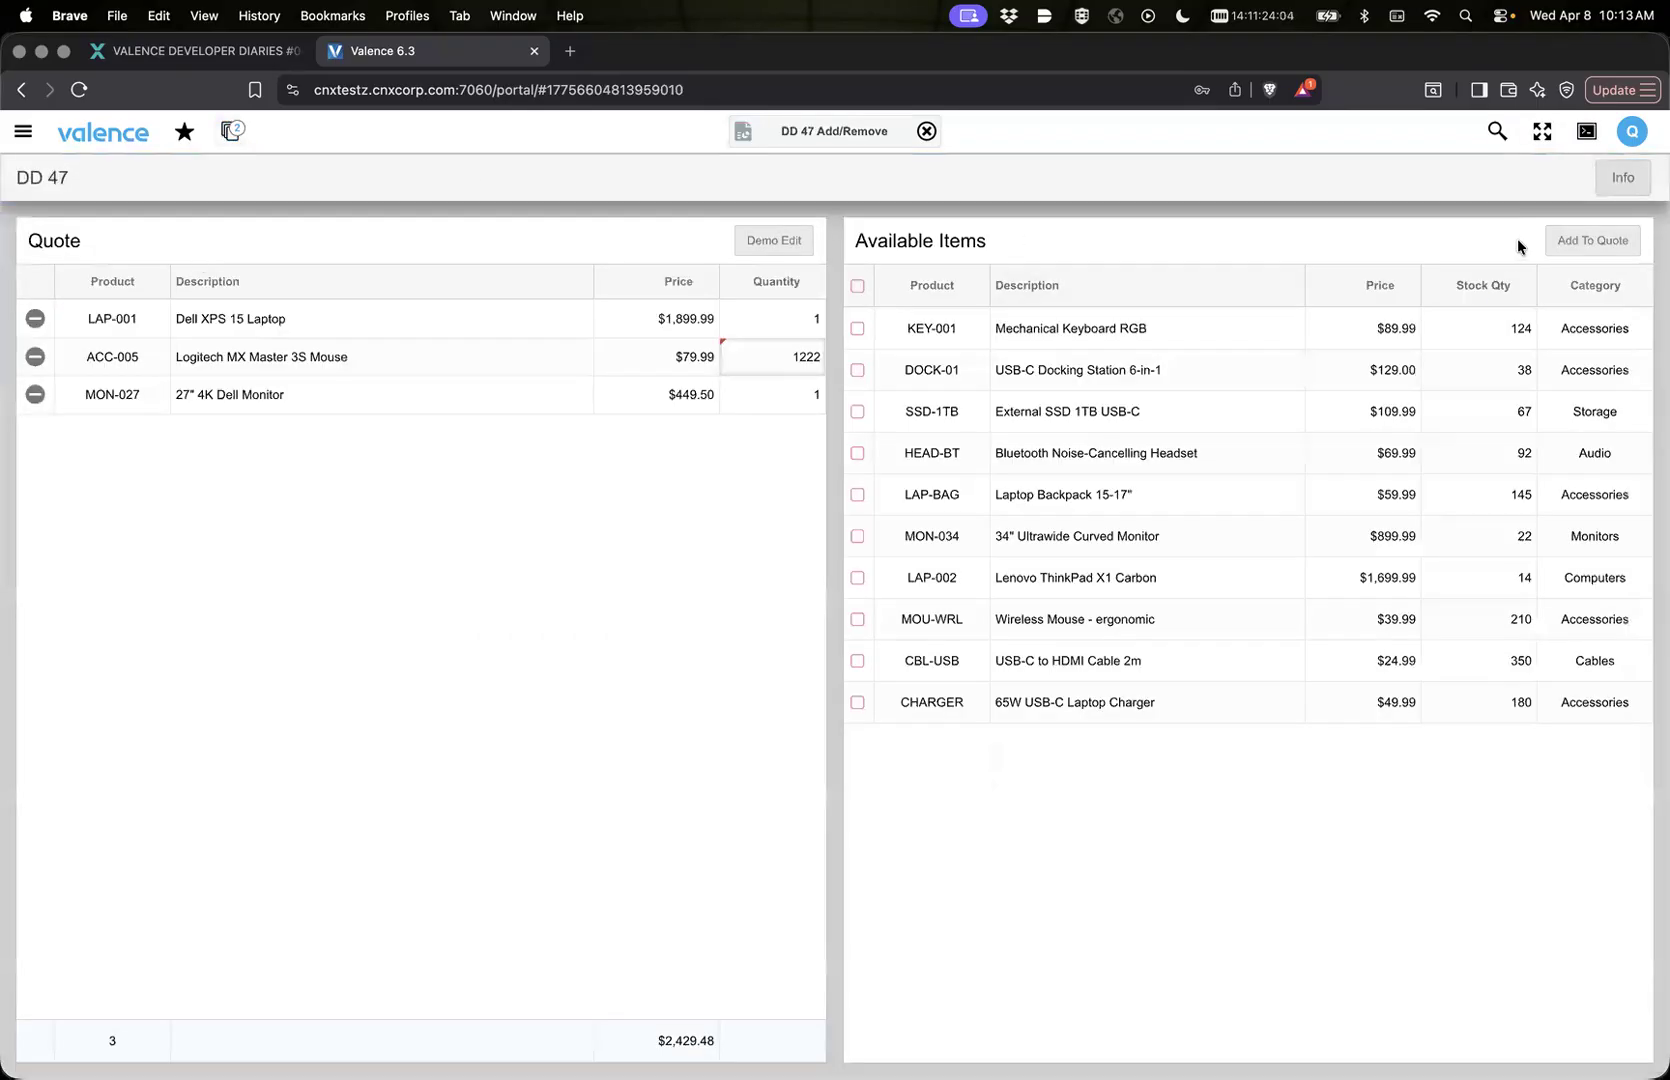
left_click(1622, 182)
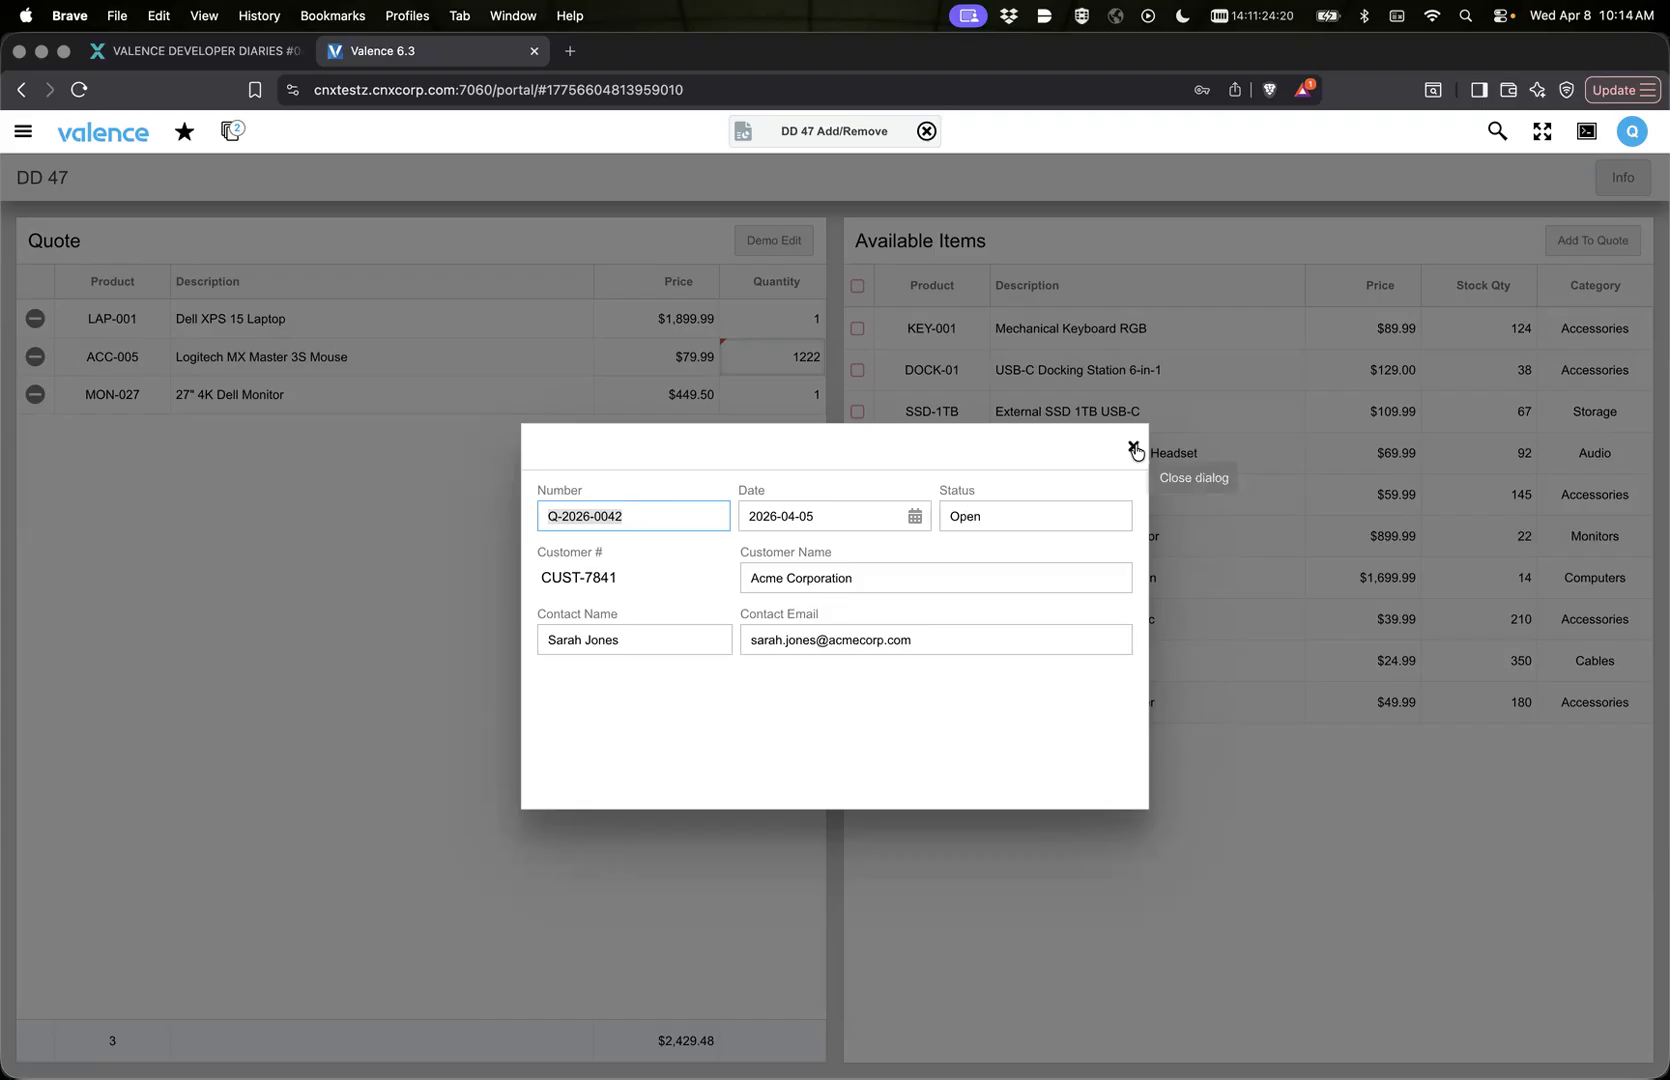
Step: In Nitro App Builder, open the Quote Info widget for editing and add a horizontal line to its fields
left_click(742, 144)
left_click(742, 155)
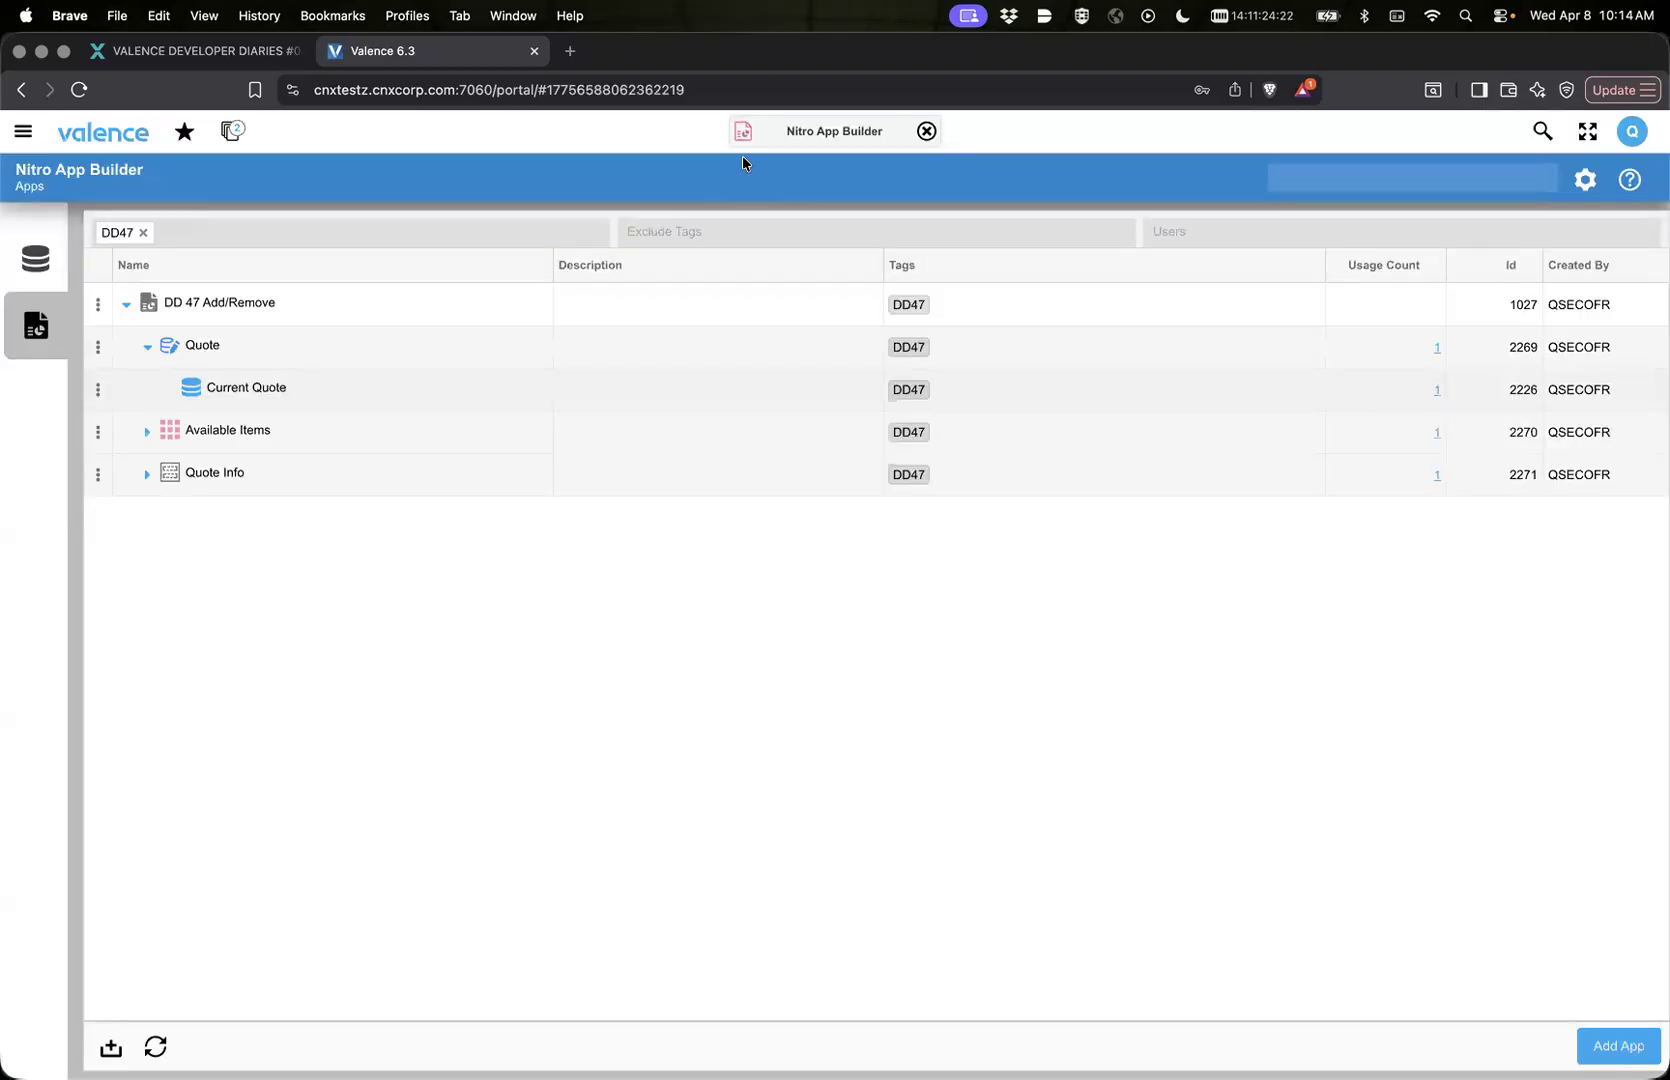
left_click(164, 476)
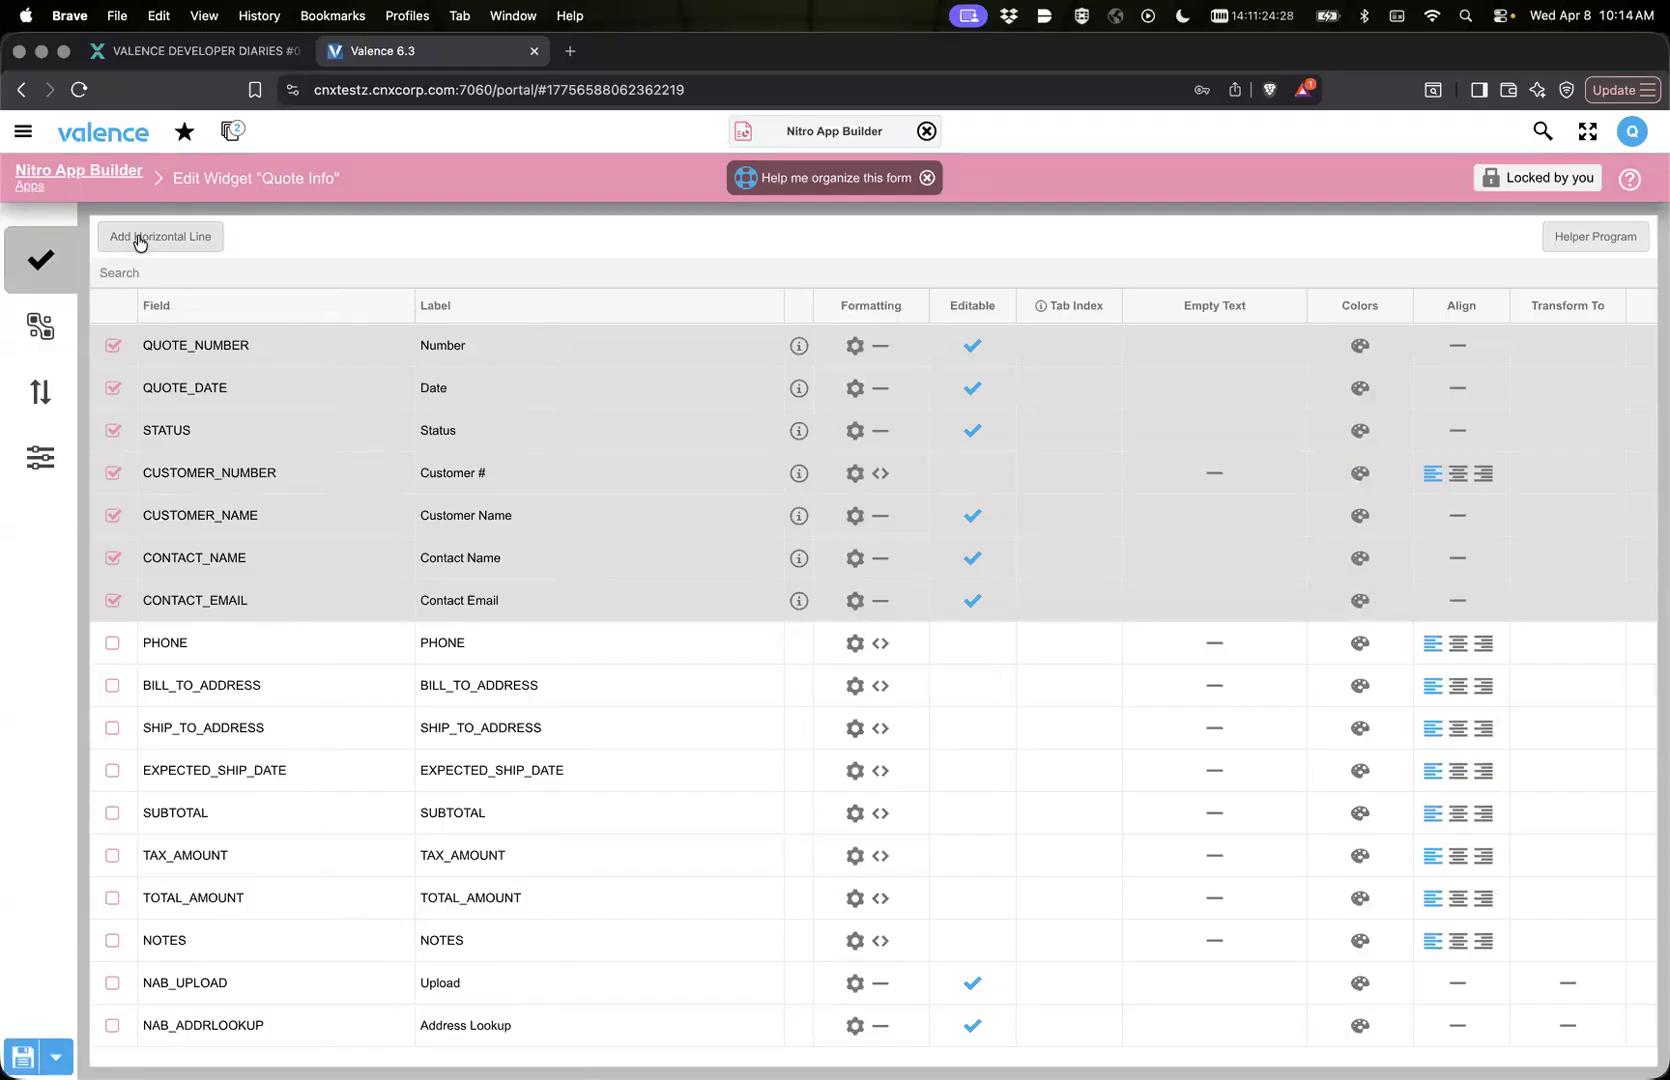
left_click(138, 242)
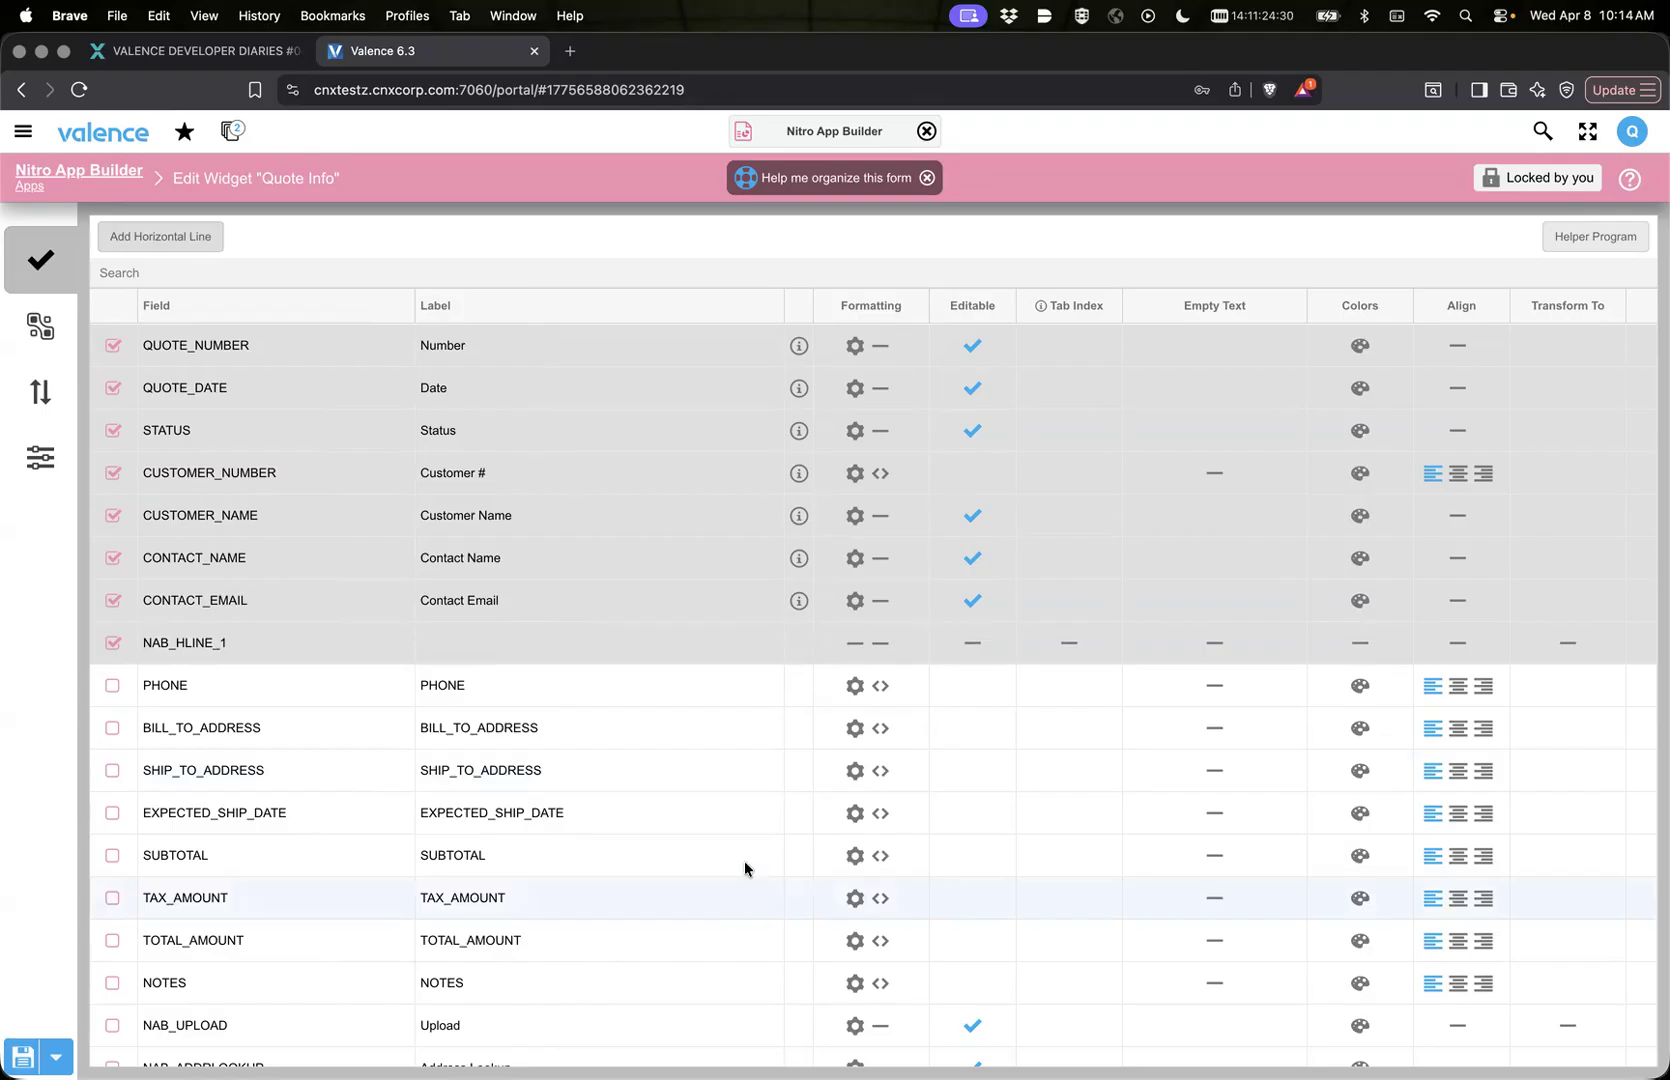
Step: Make the NAB_HLINE_1 horizontal line span 3 columns in the Quote Info form layout
left_click(36, 452)
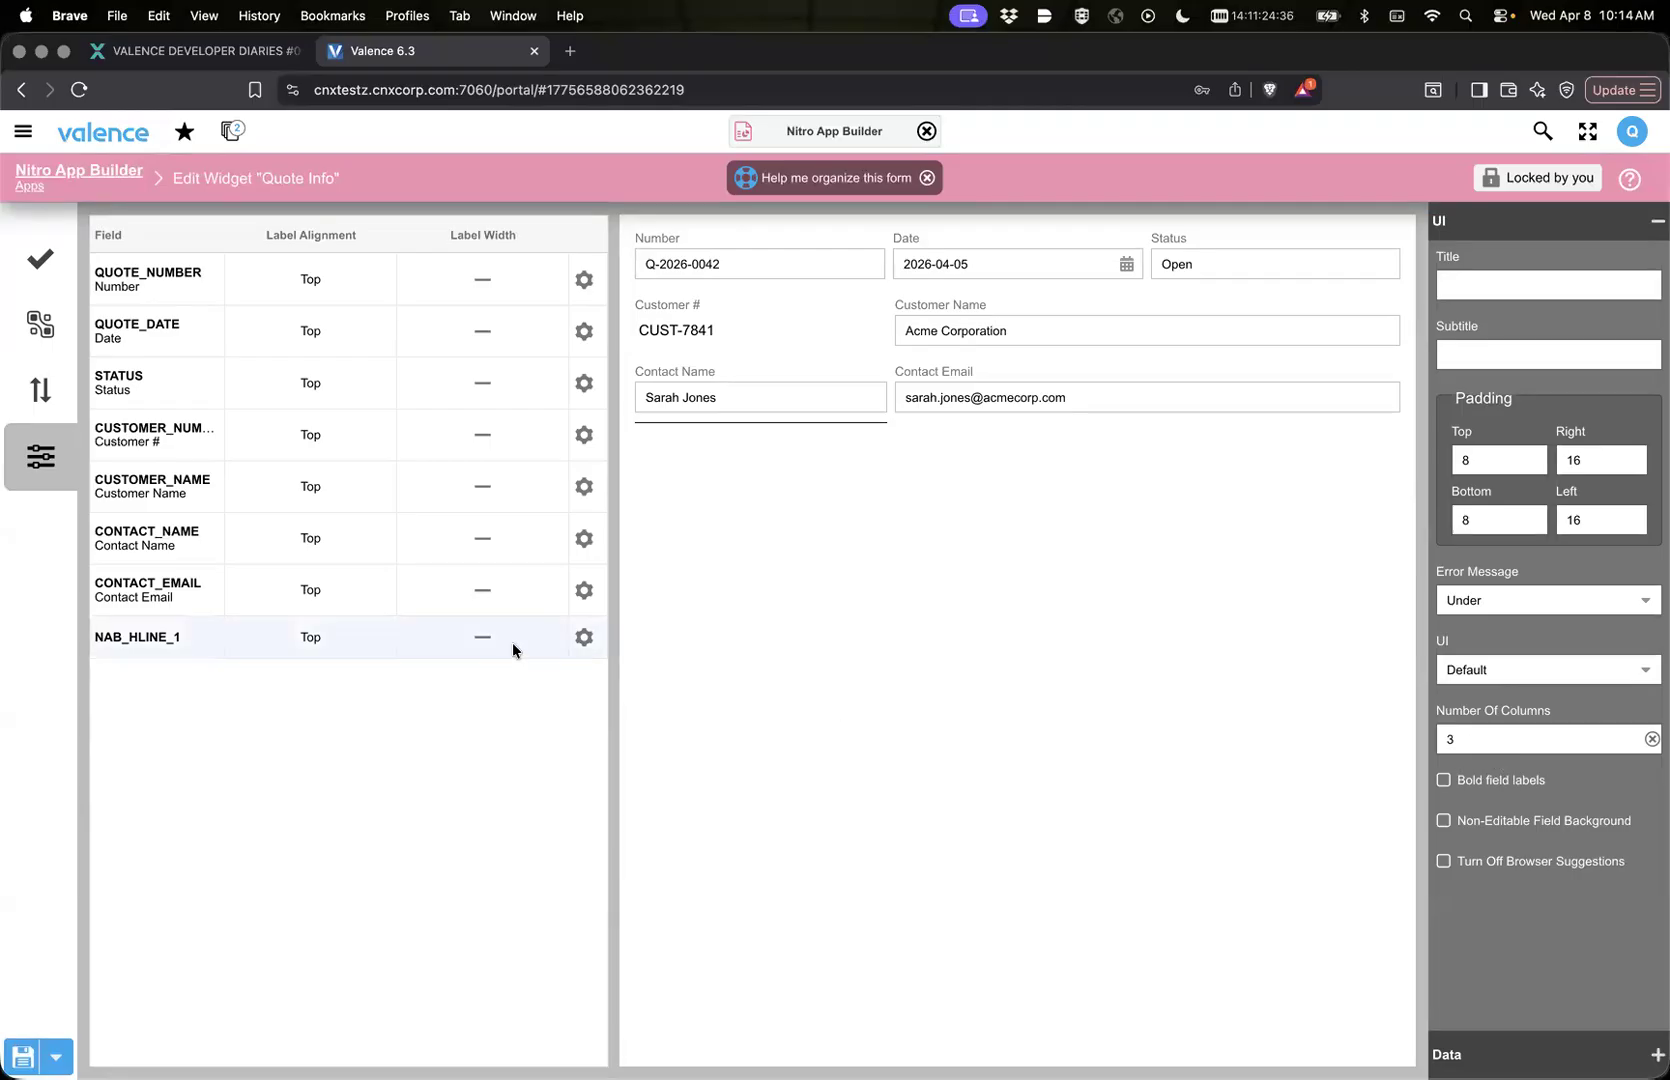
left_click(584, 638)
left_click(826, 654)
type("1")
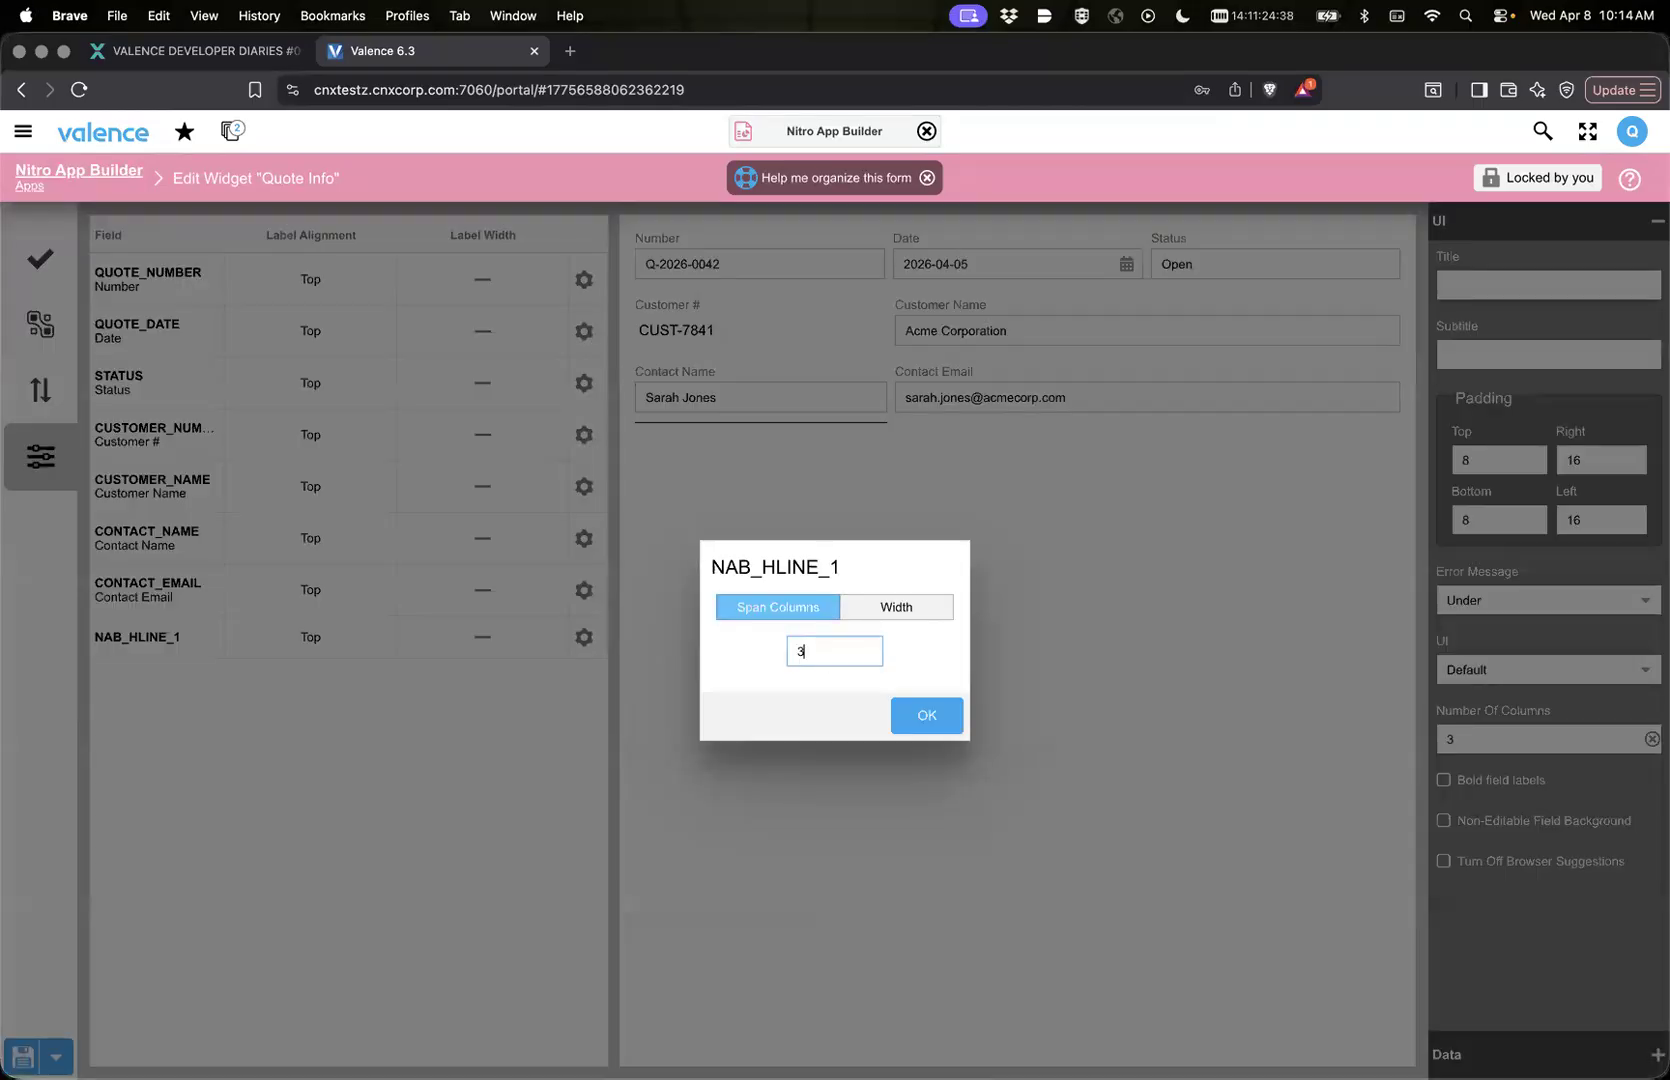
left_click(949, 718)
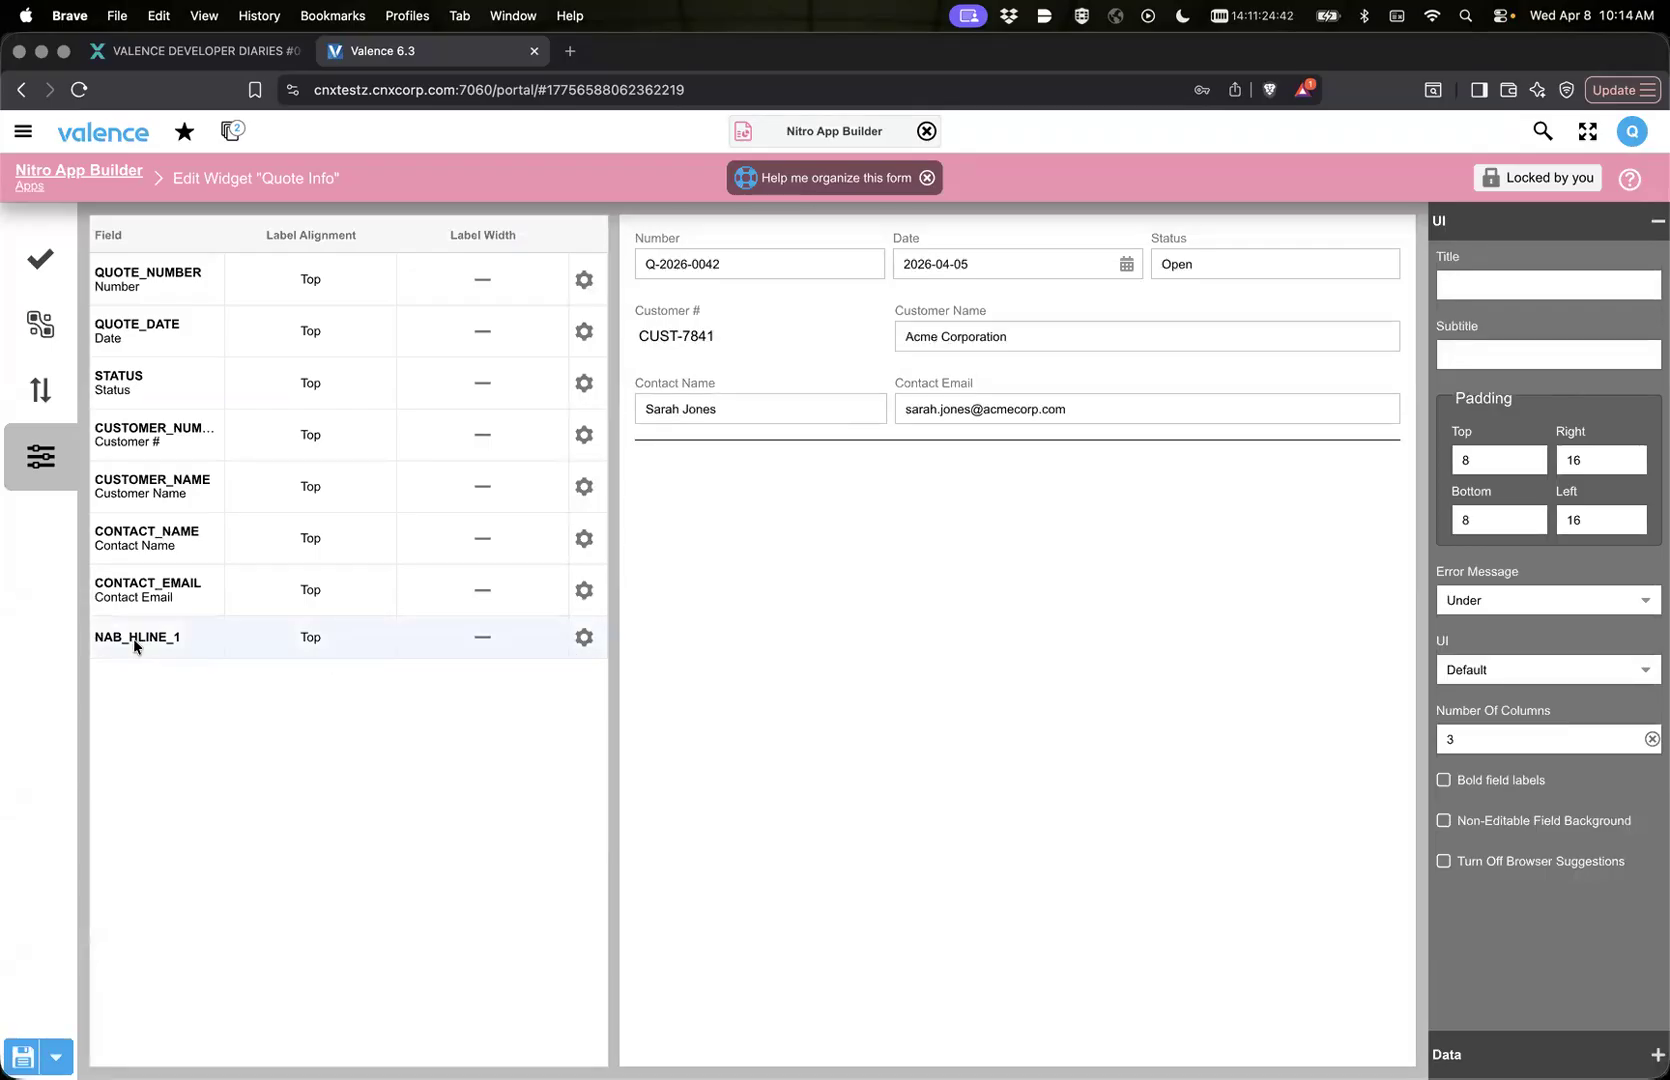
Step: Move NAB_HLINE_1 between STATUS and CUSTOMER_NUMBER in the field order, check the form preview and return to the field list
left_click(26, 396)
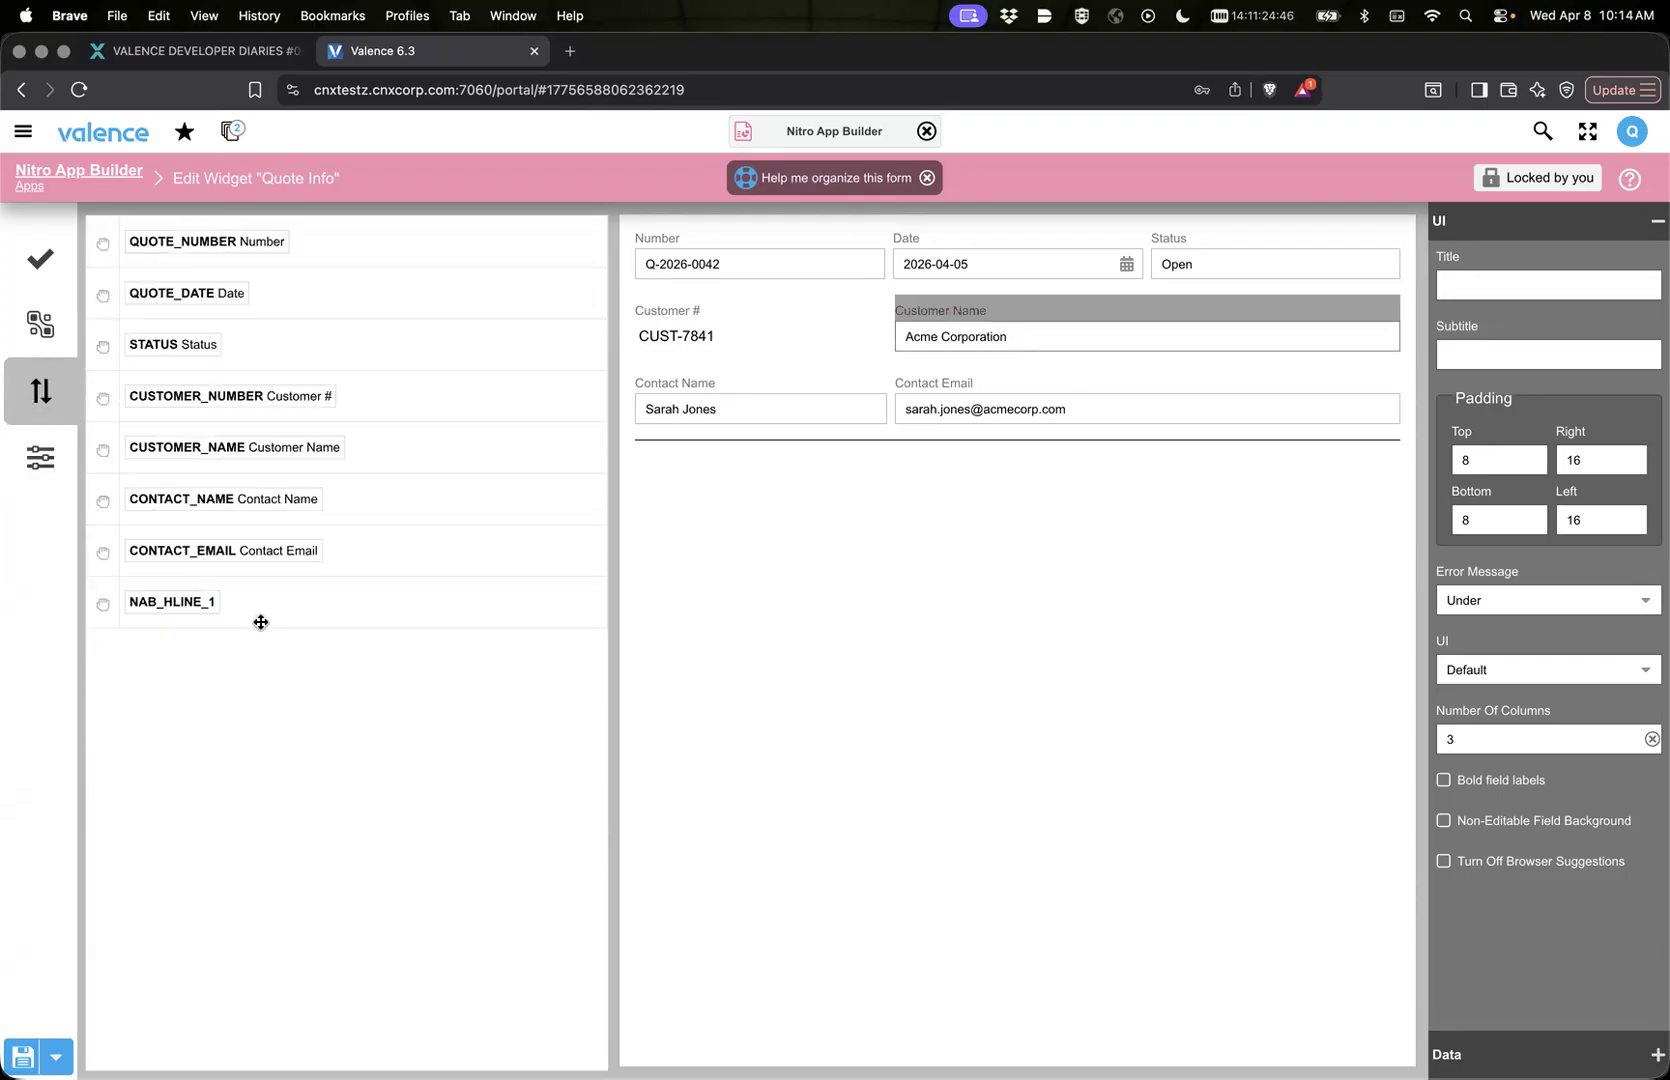
left_click_drag(262, 601, 154, 380)
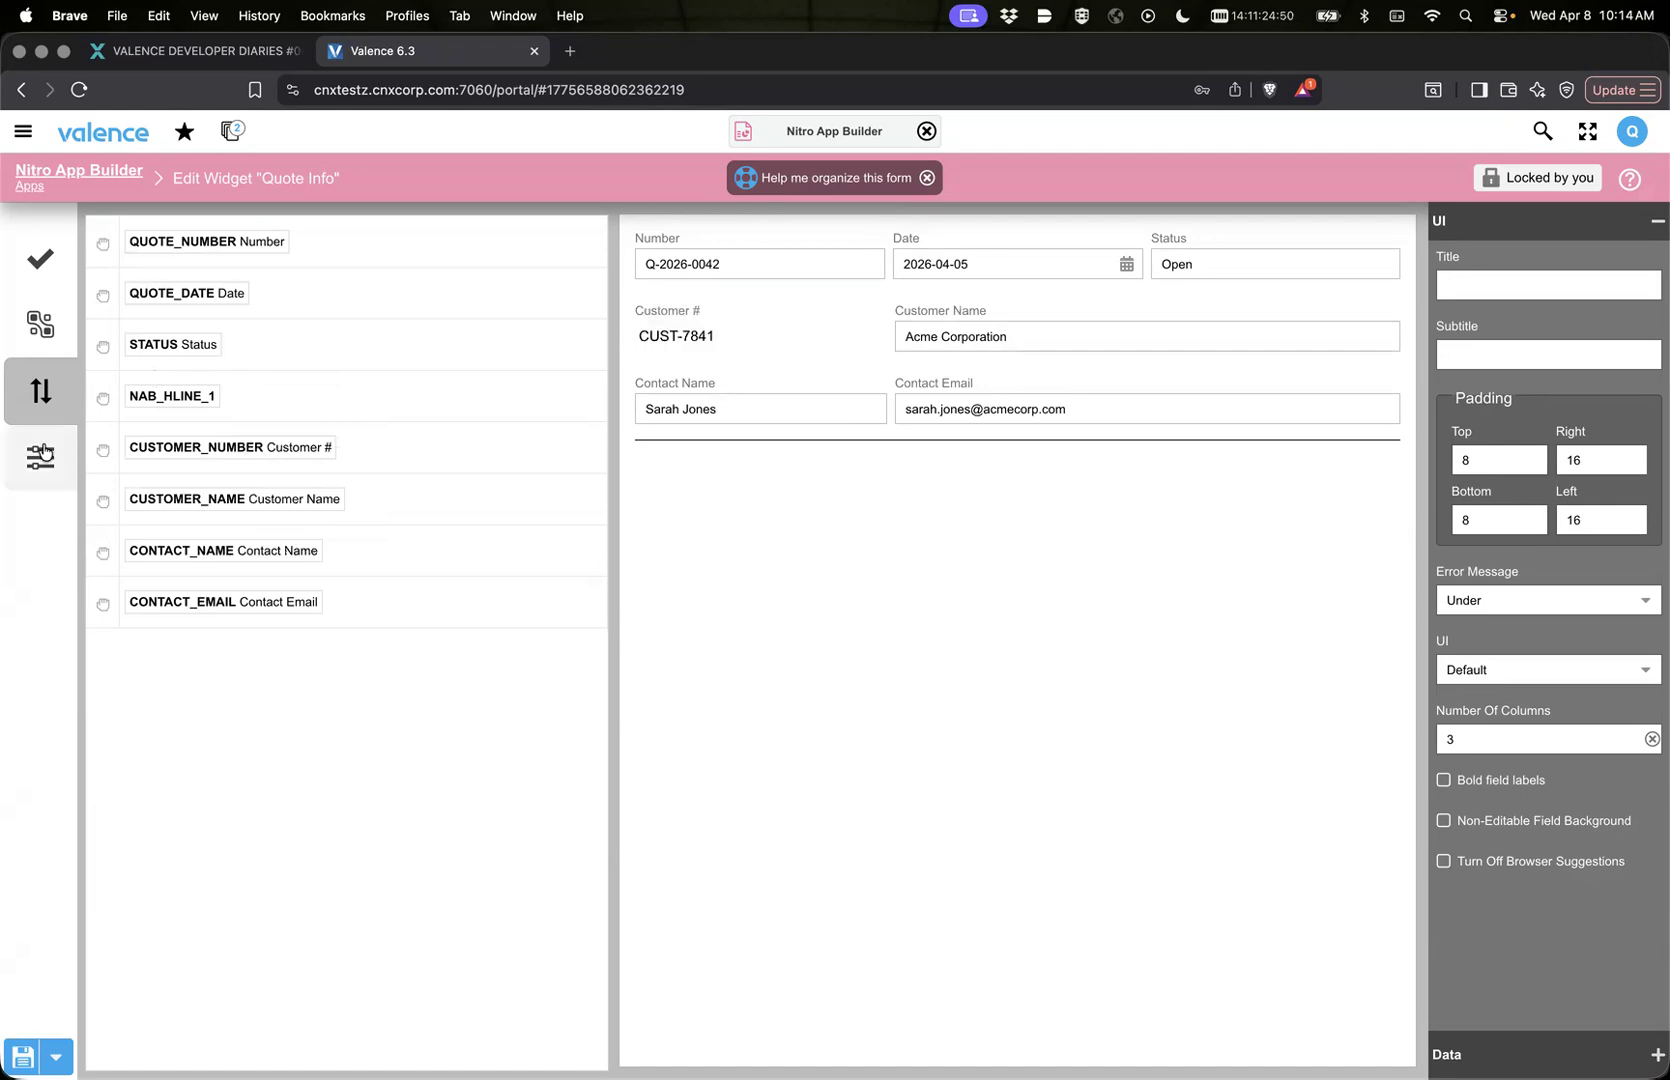
left_click(40, 457)
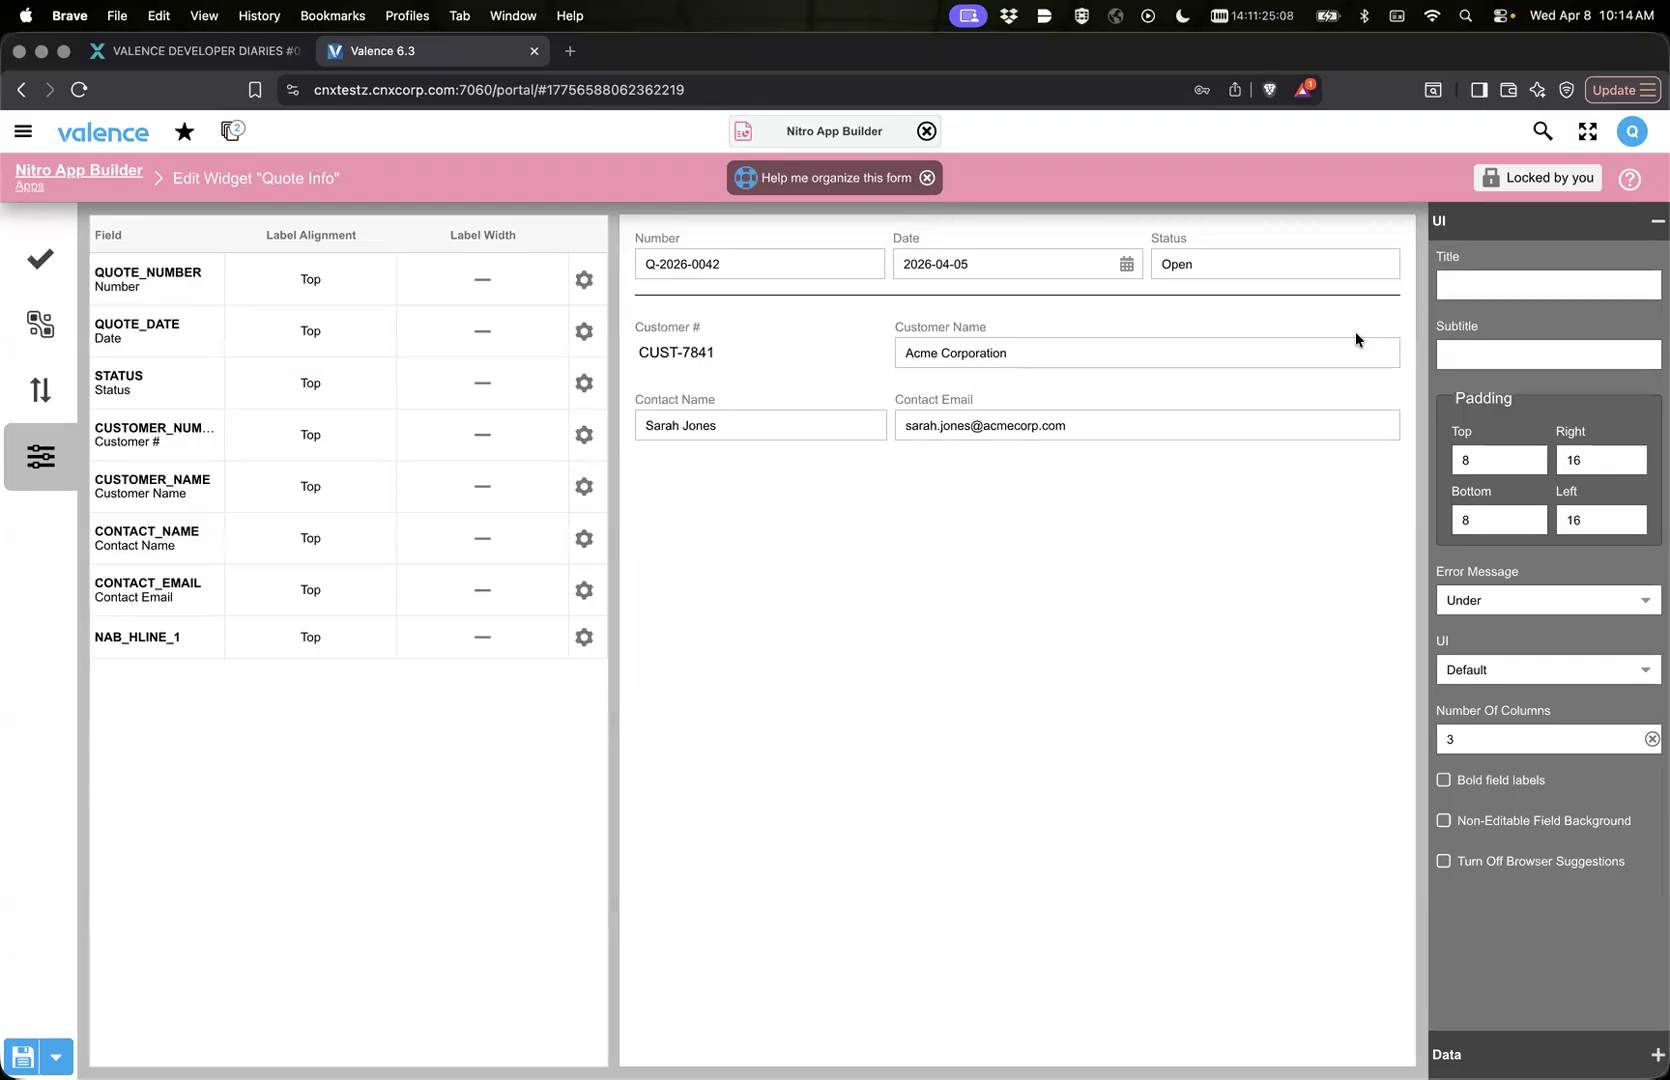
left_click(38, 260)
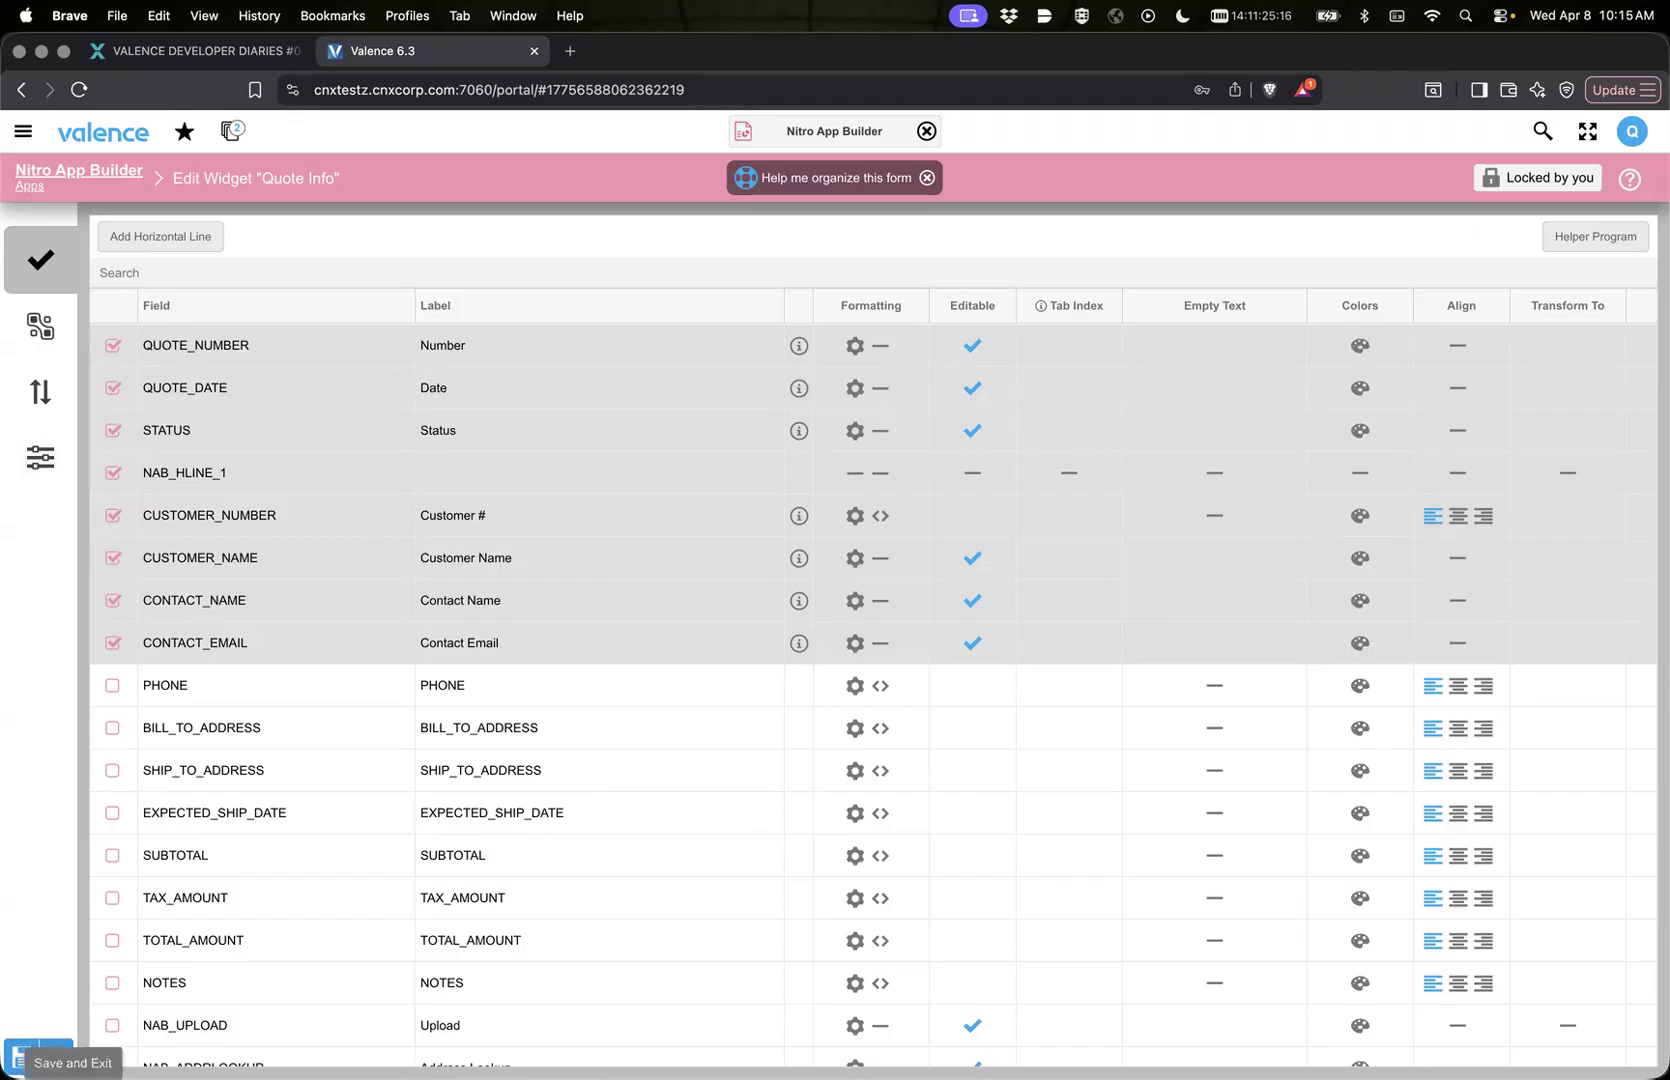
Step: Save the Quote Info widget and reload the frame of the running DD 47 Add/Remove app
left_click(40, 1056)
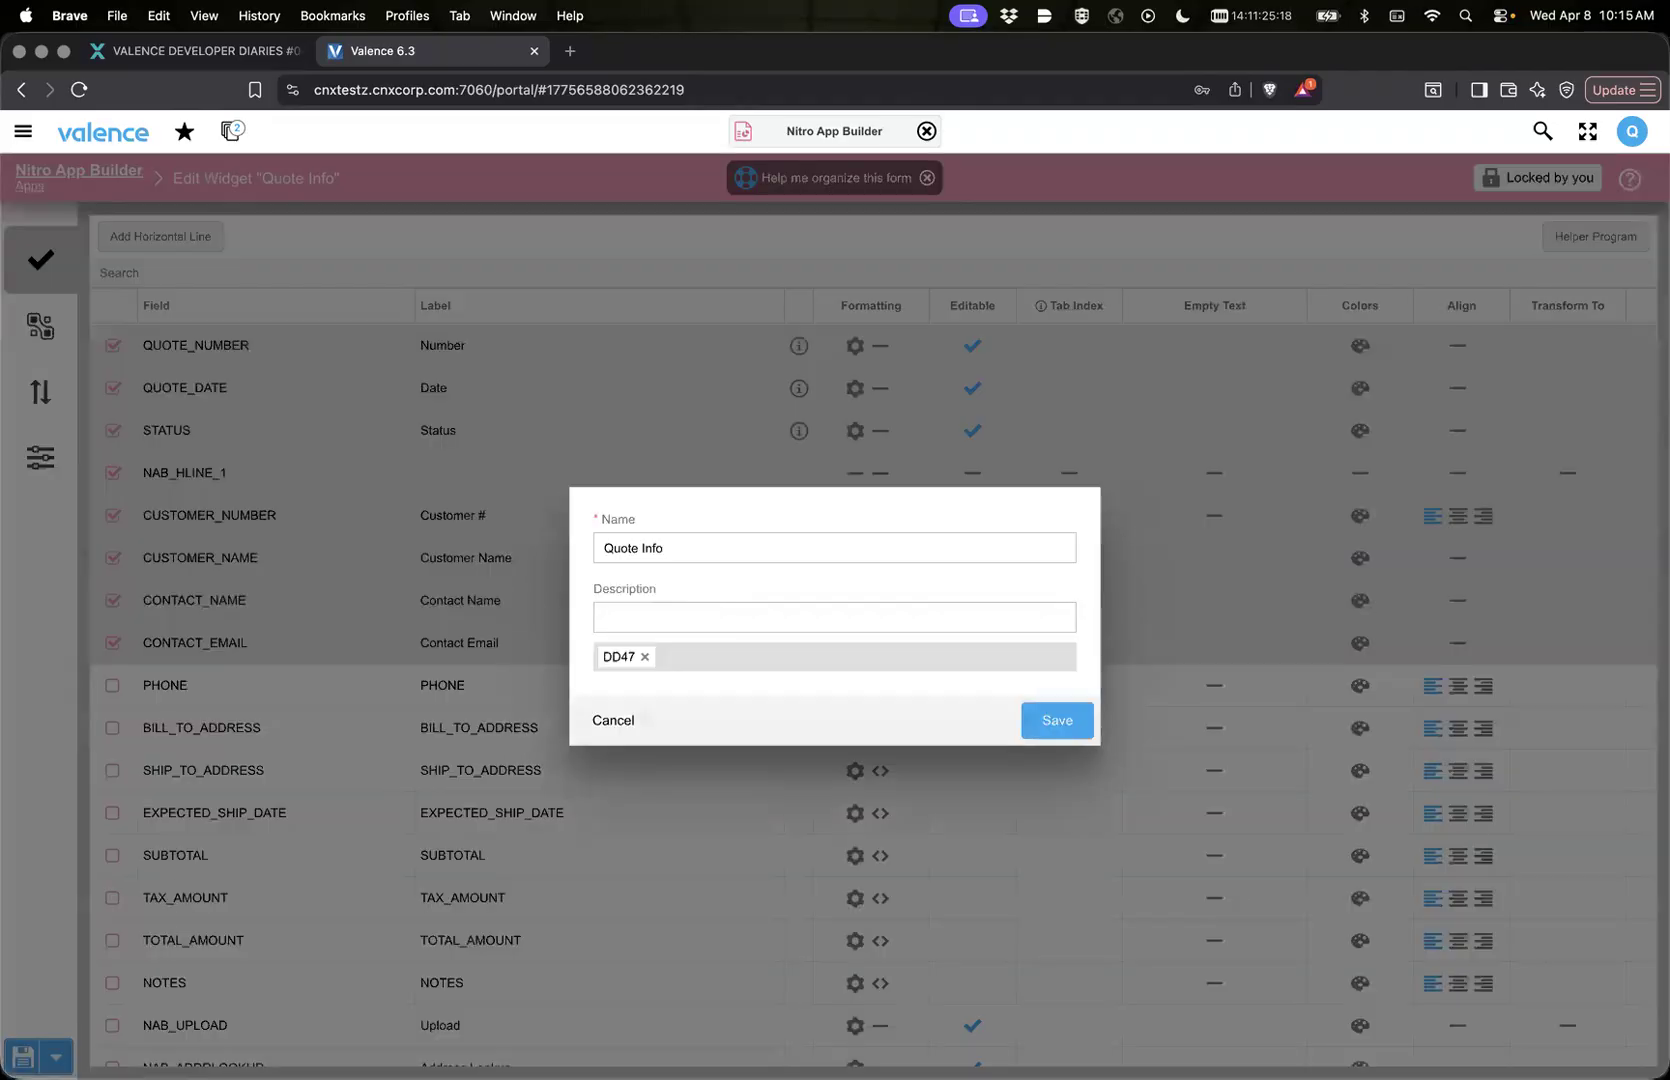
left_click(1058, 720)
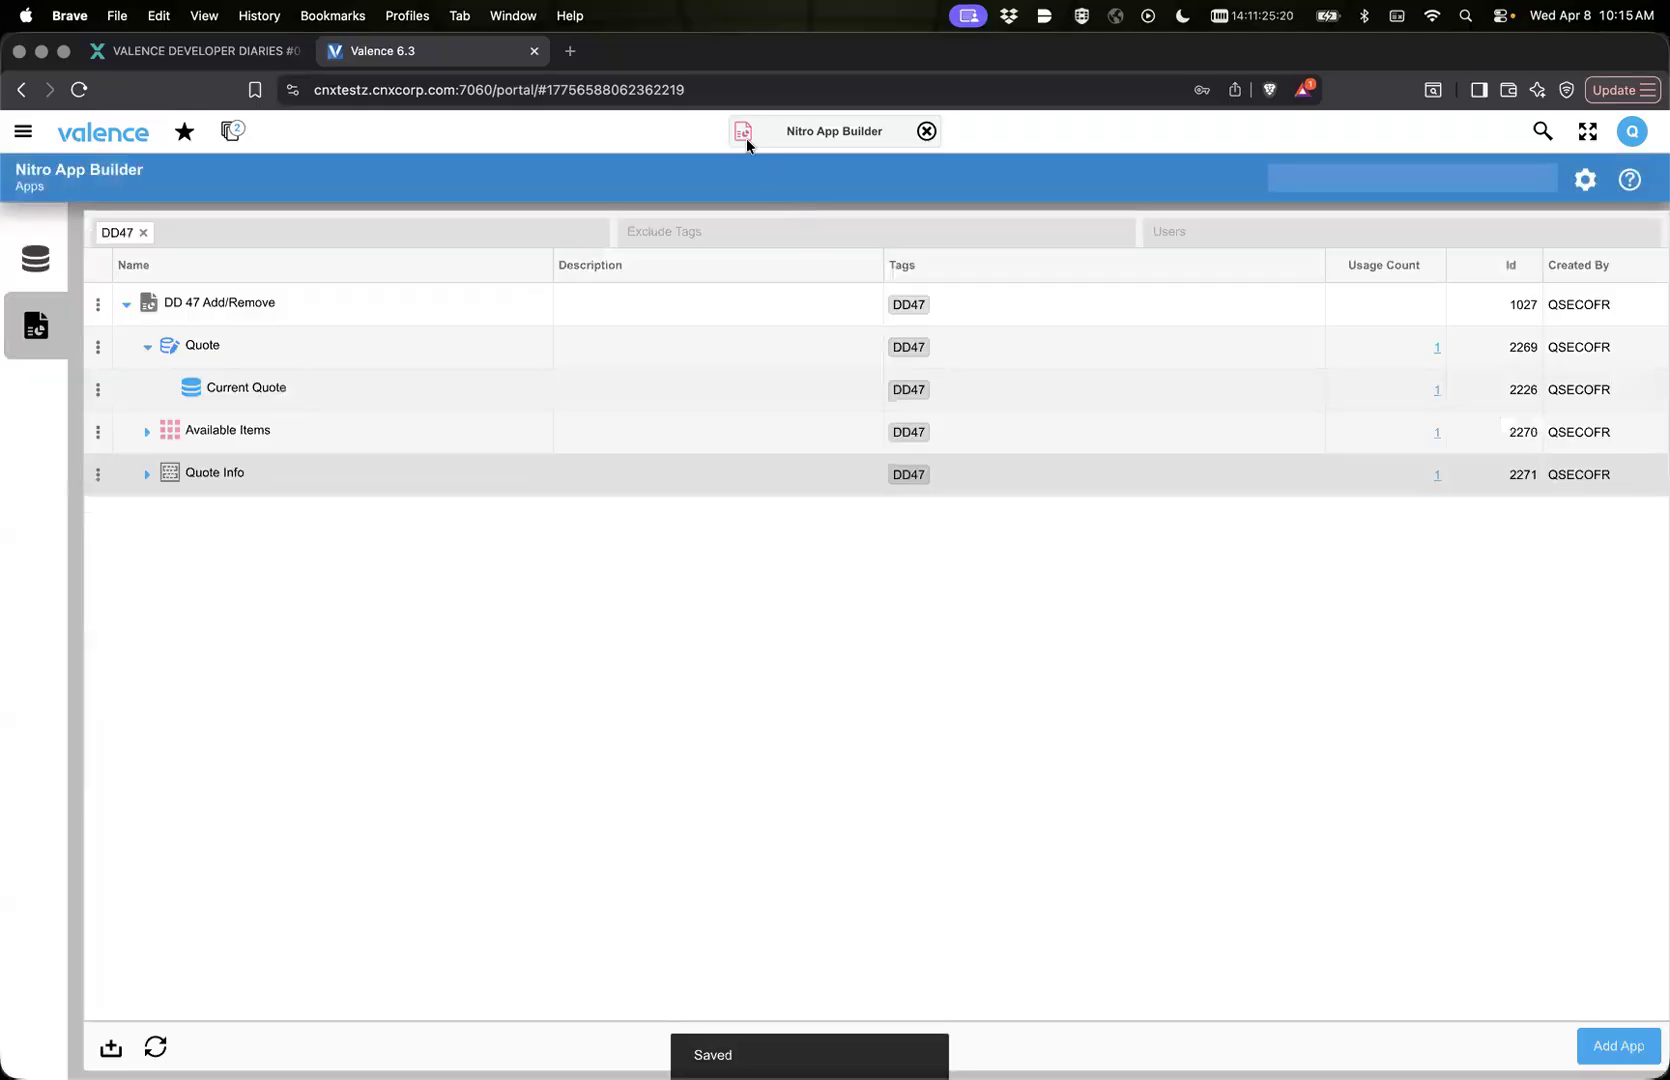
left_click(745, 139)
left_click(750, 180)
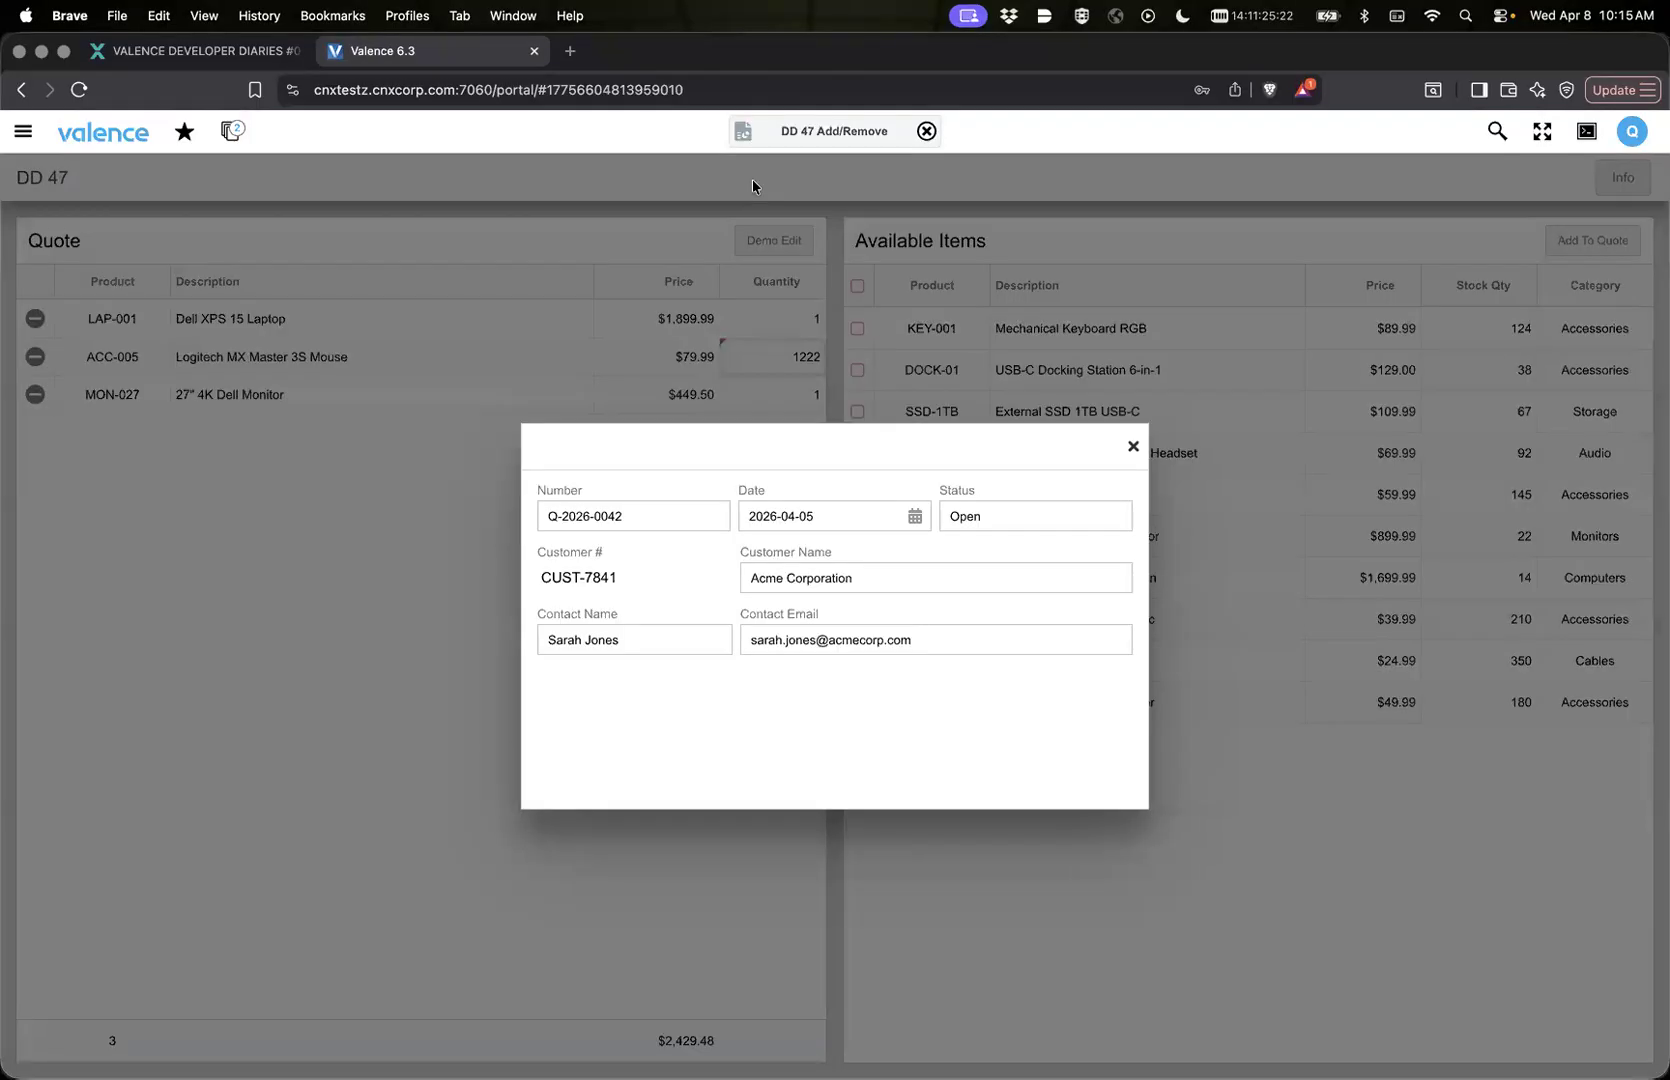
right_click(752, 179)
left_click(850, 448)
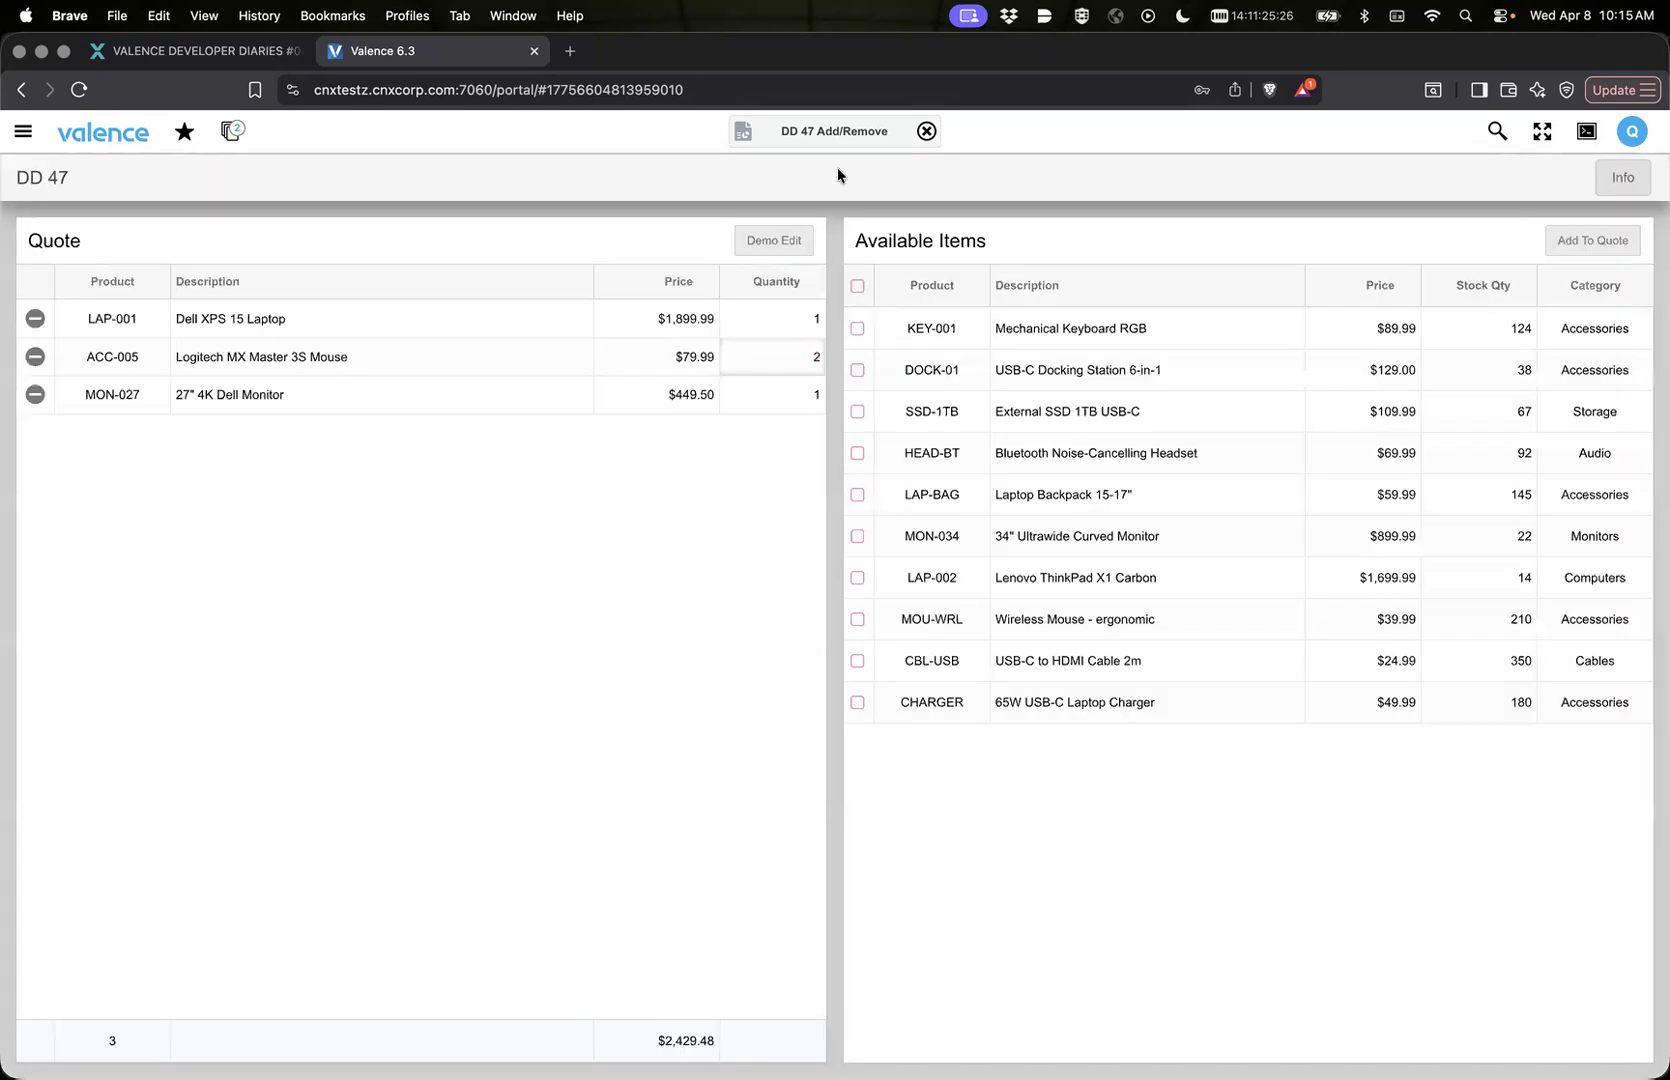
Step: Open the quote Info form and examine the field tab order by moving the focus forward and backward
left_click(1623, 177)
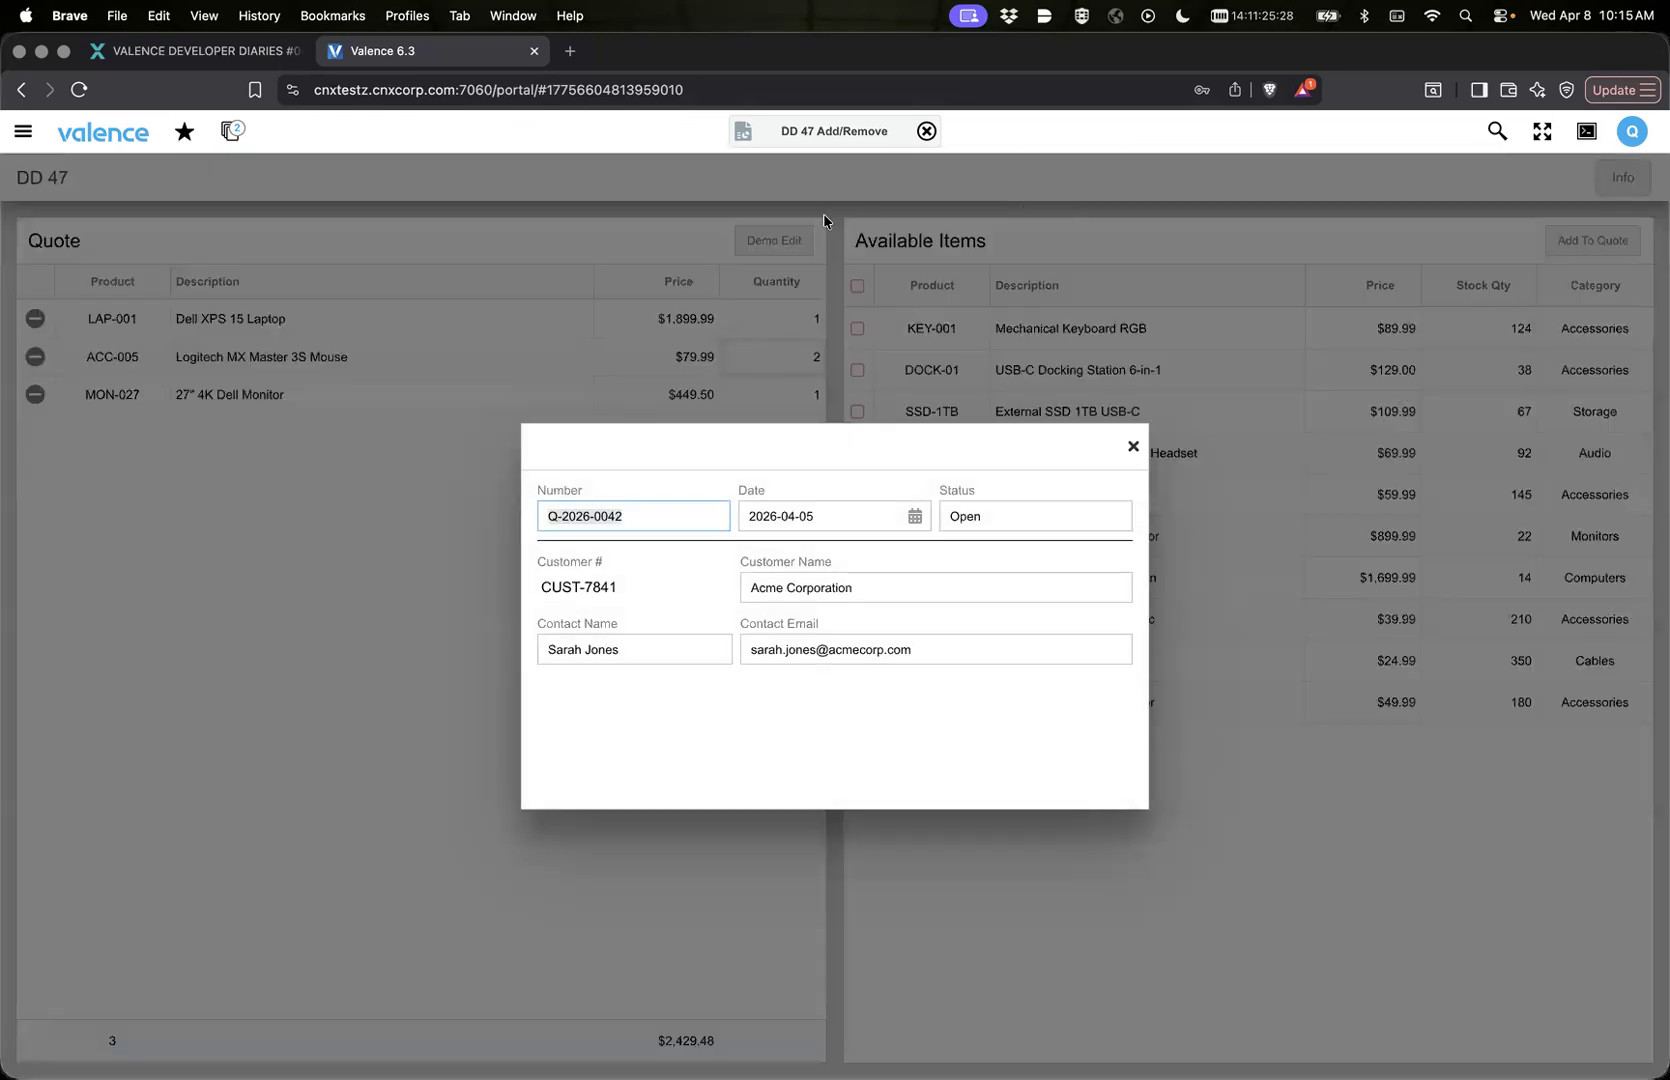
key("Tab")
key("Tab")
key("Tab")
key("Tab")
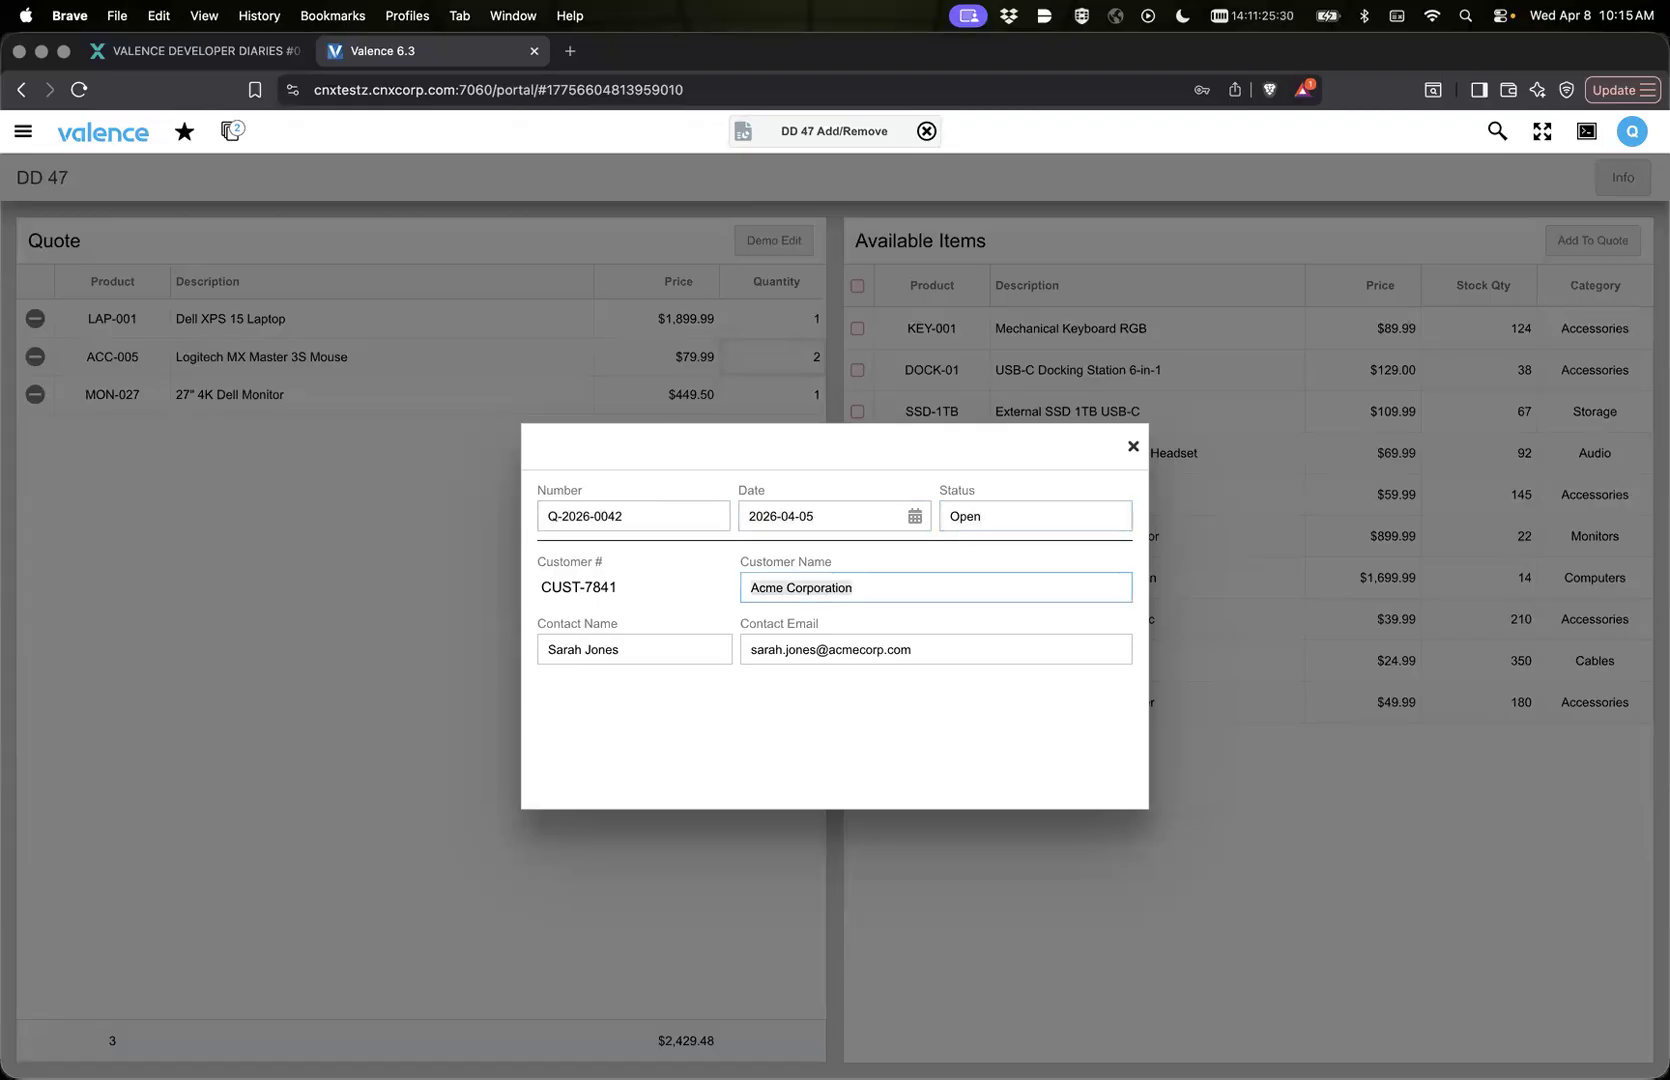
key("Tab")
key("shift+Tab")
key("shift+Tab")
key("shift+Tab")
key("shift+Tab")
key("shift+Tab")
key("Tab")
key("Tab")
key("Tab")
key("Tab")
key("shift+Tab")
key("shift+Tab")
key("shift+Tab")
key("shift+Tab")
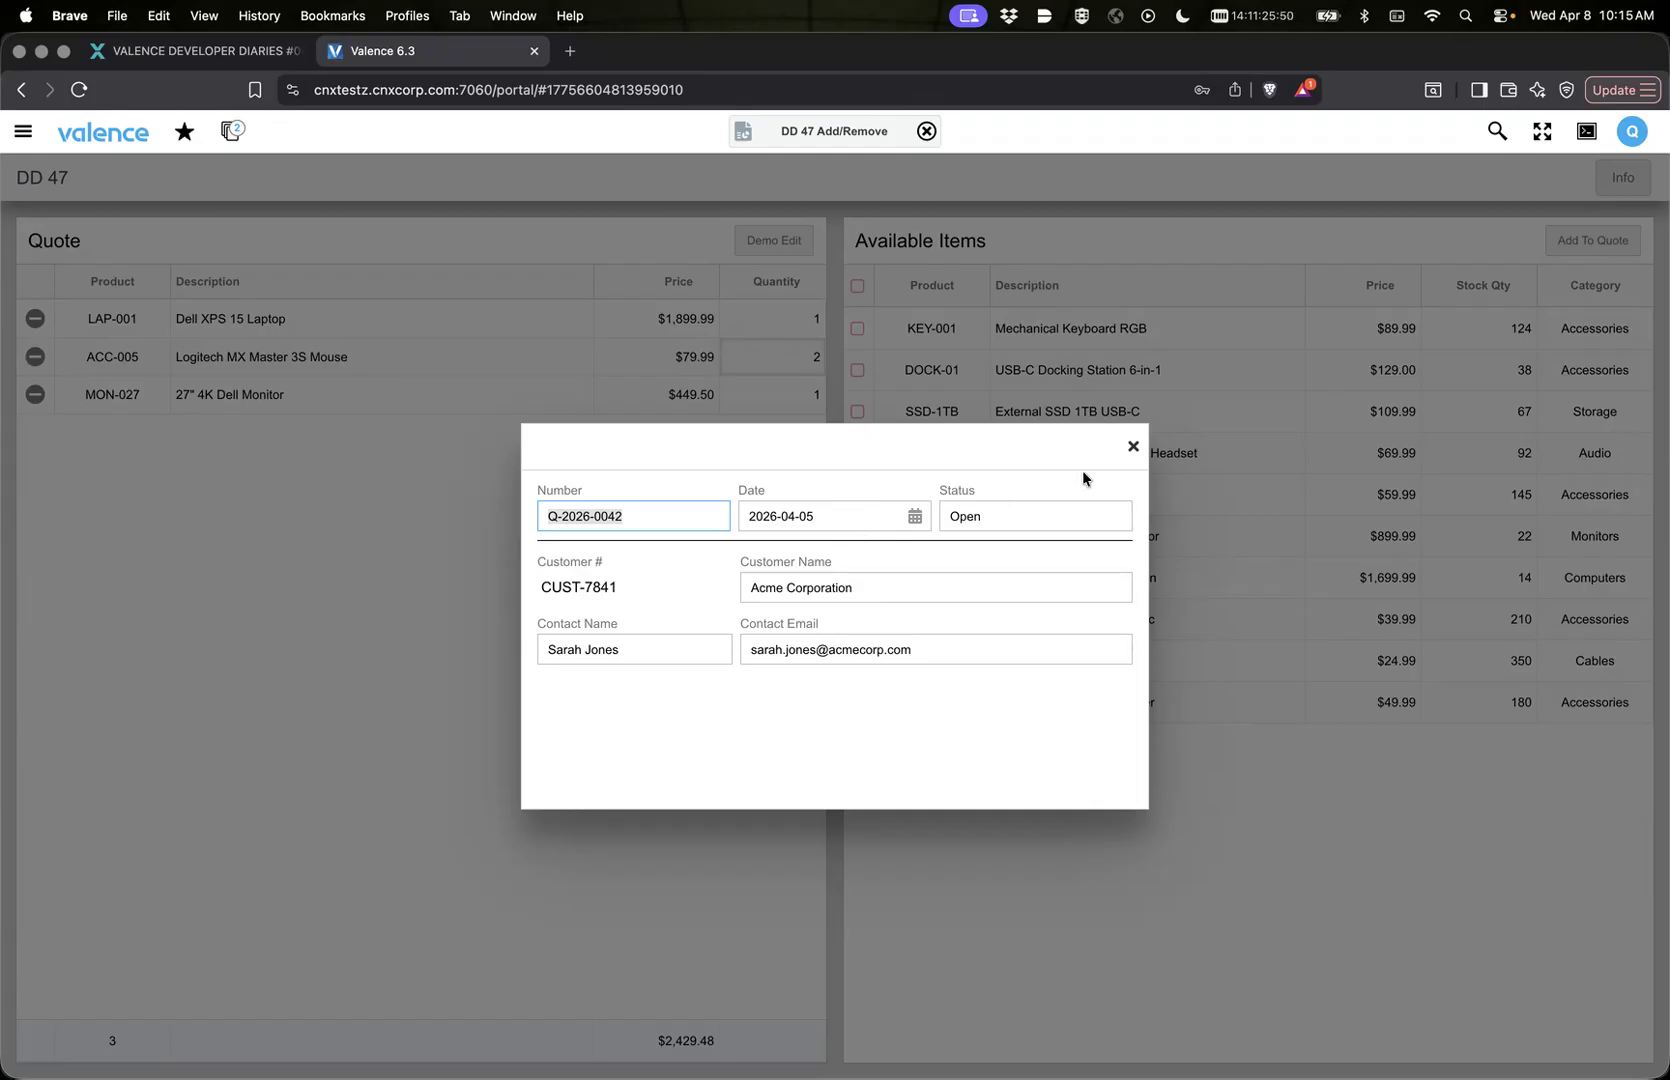
Step: Reopen the Quote Info widget in Nitro App Builder and set the tab index of QUOTE_DATE to 1 and QUOTE_NUMBER to 2
left_click(743, 131)
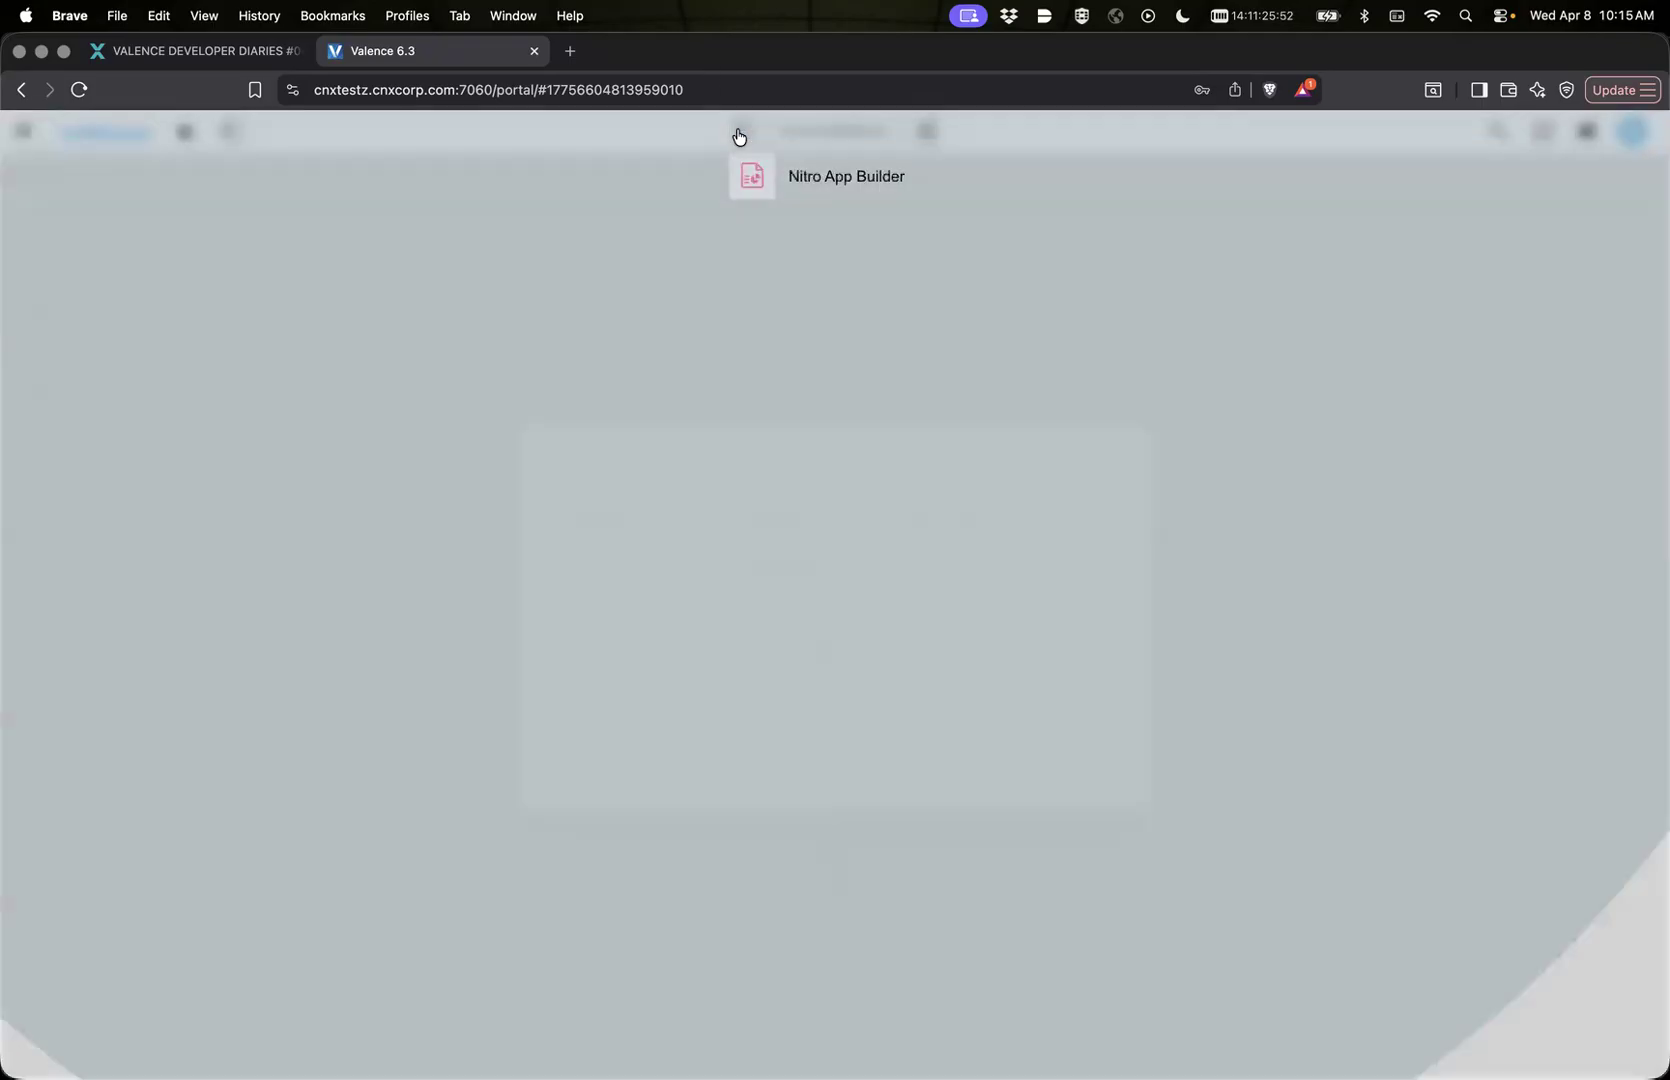
left_click(752, 173)
left_click(227, 476)
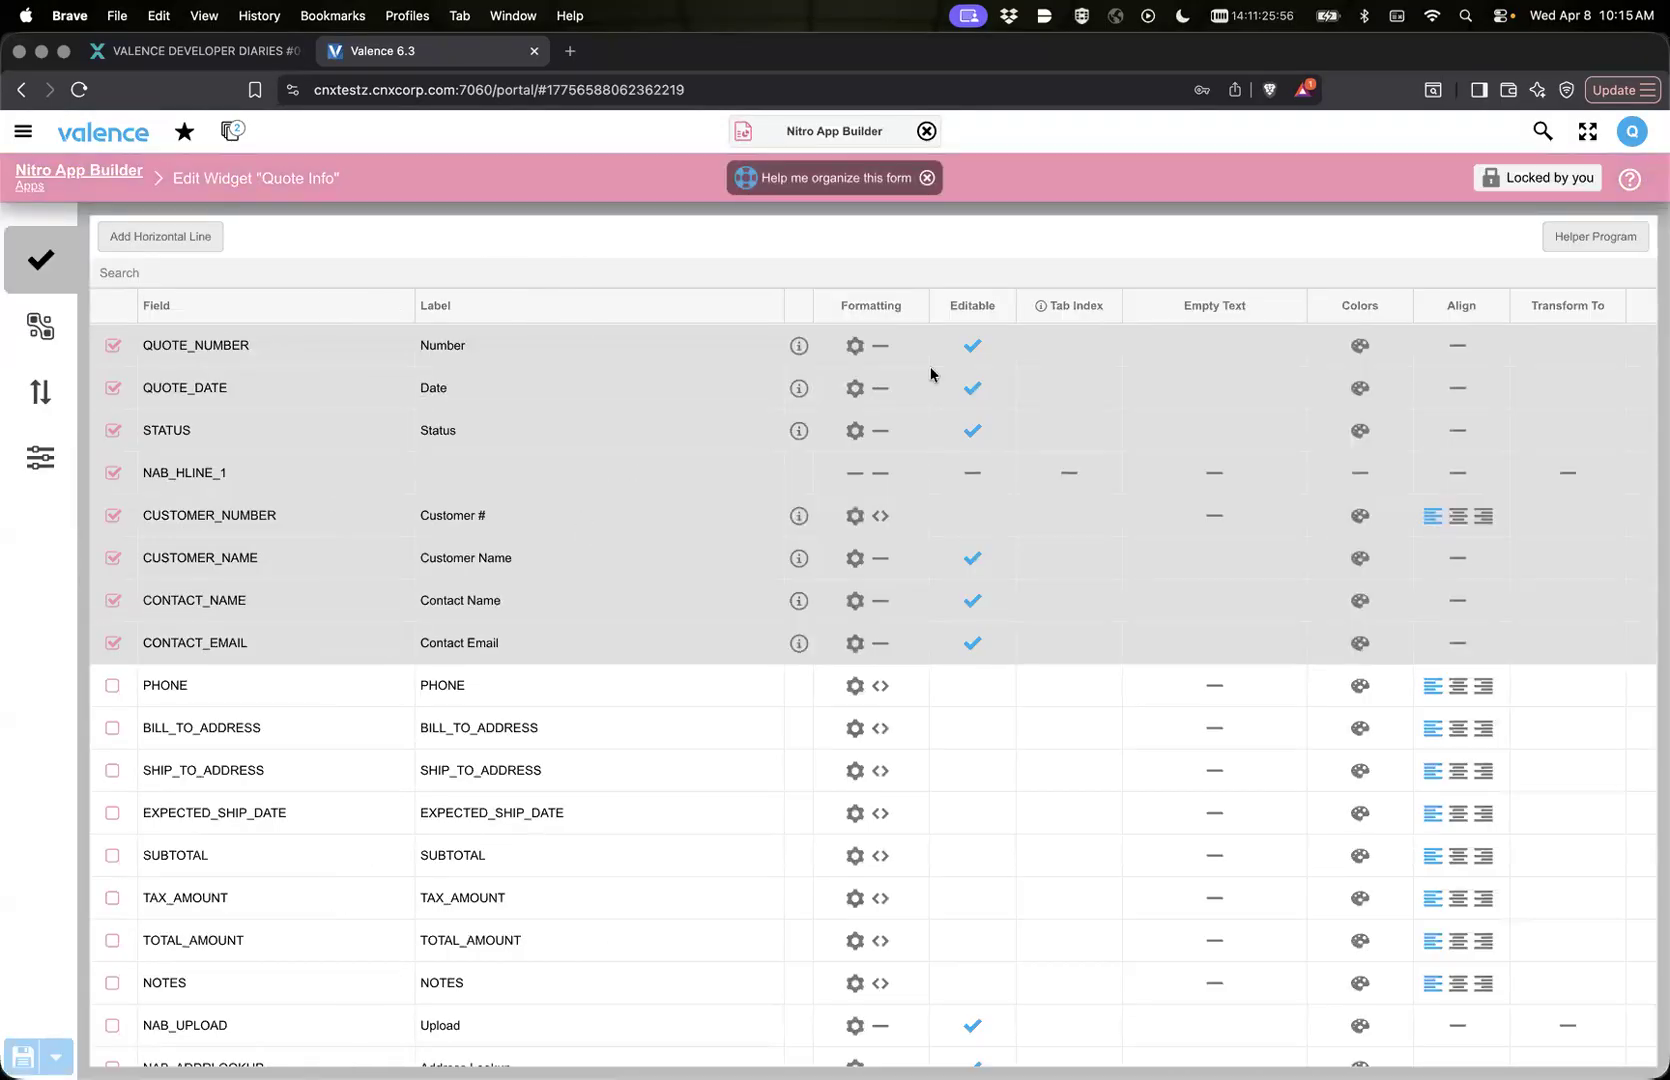
mouse_move(1037, 303)
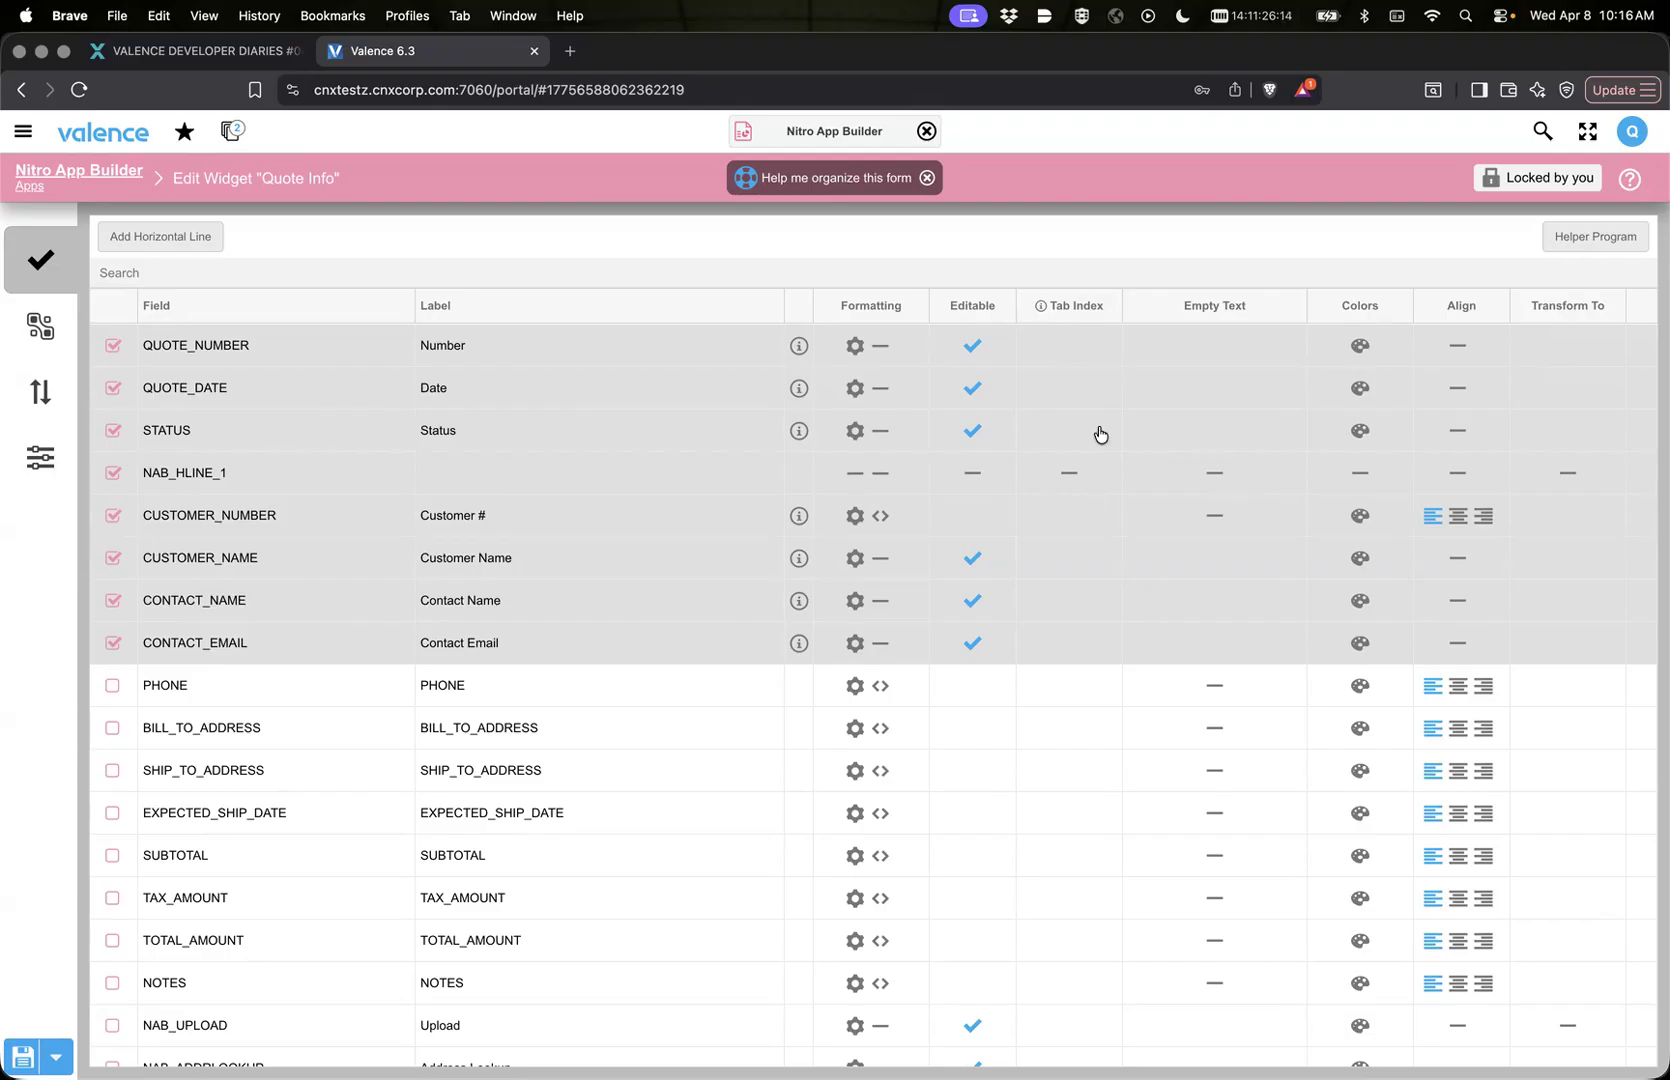
left_click(1052, 393)
type("1")
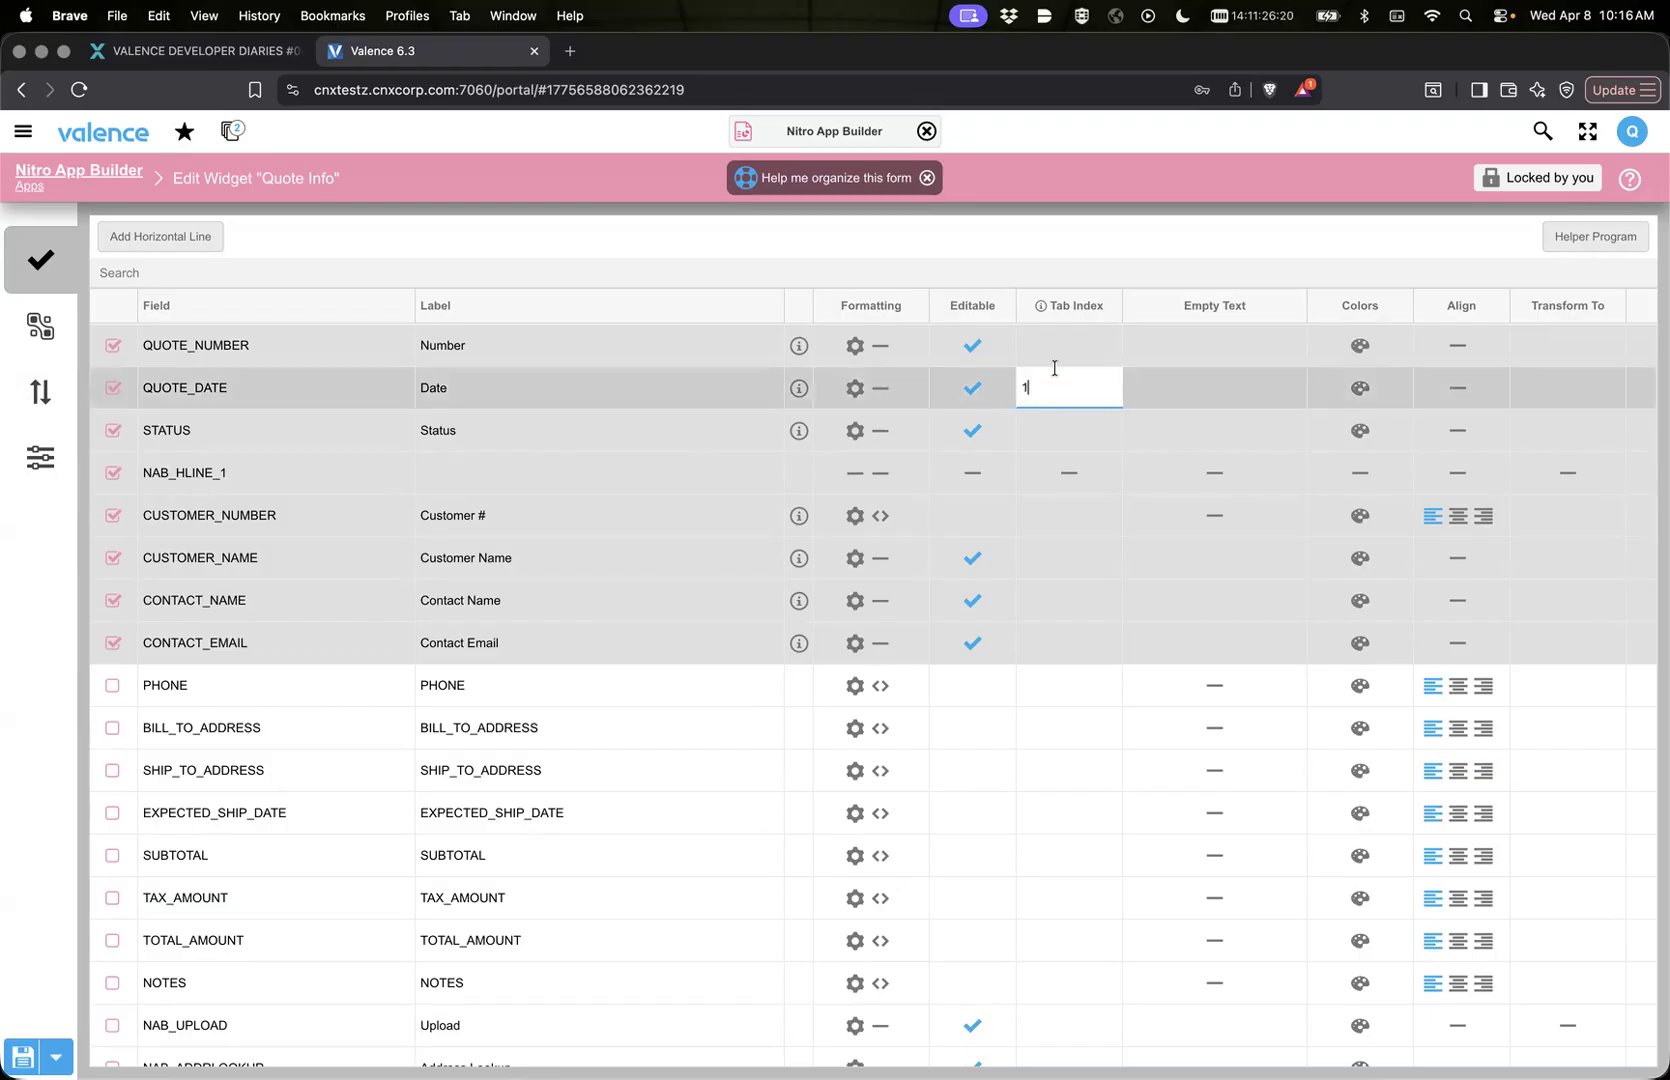
left_click(1056, 348)
type("2")
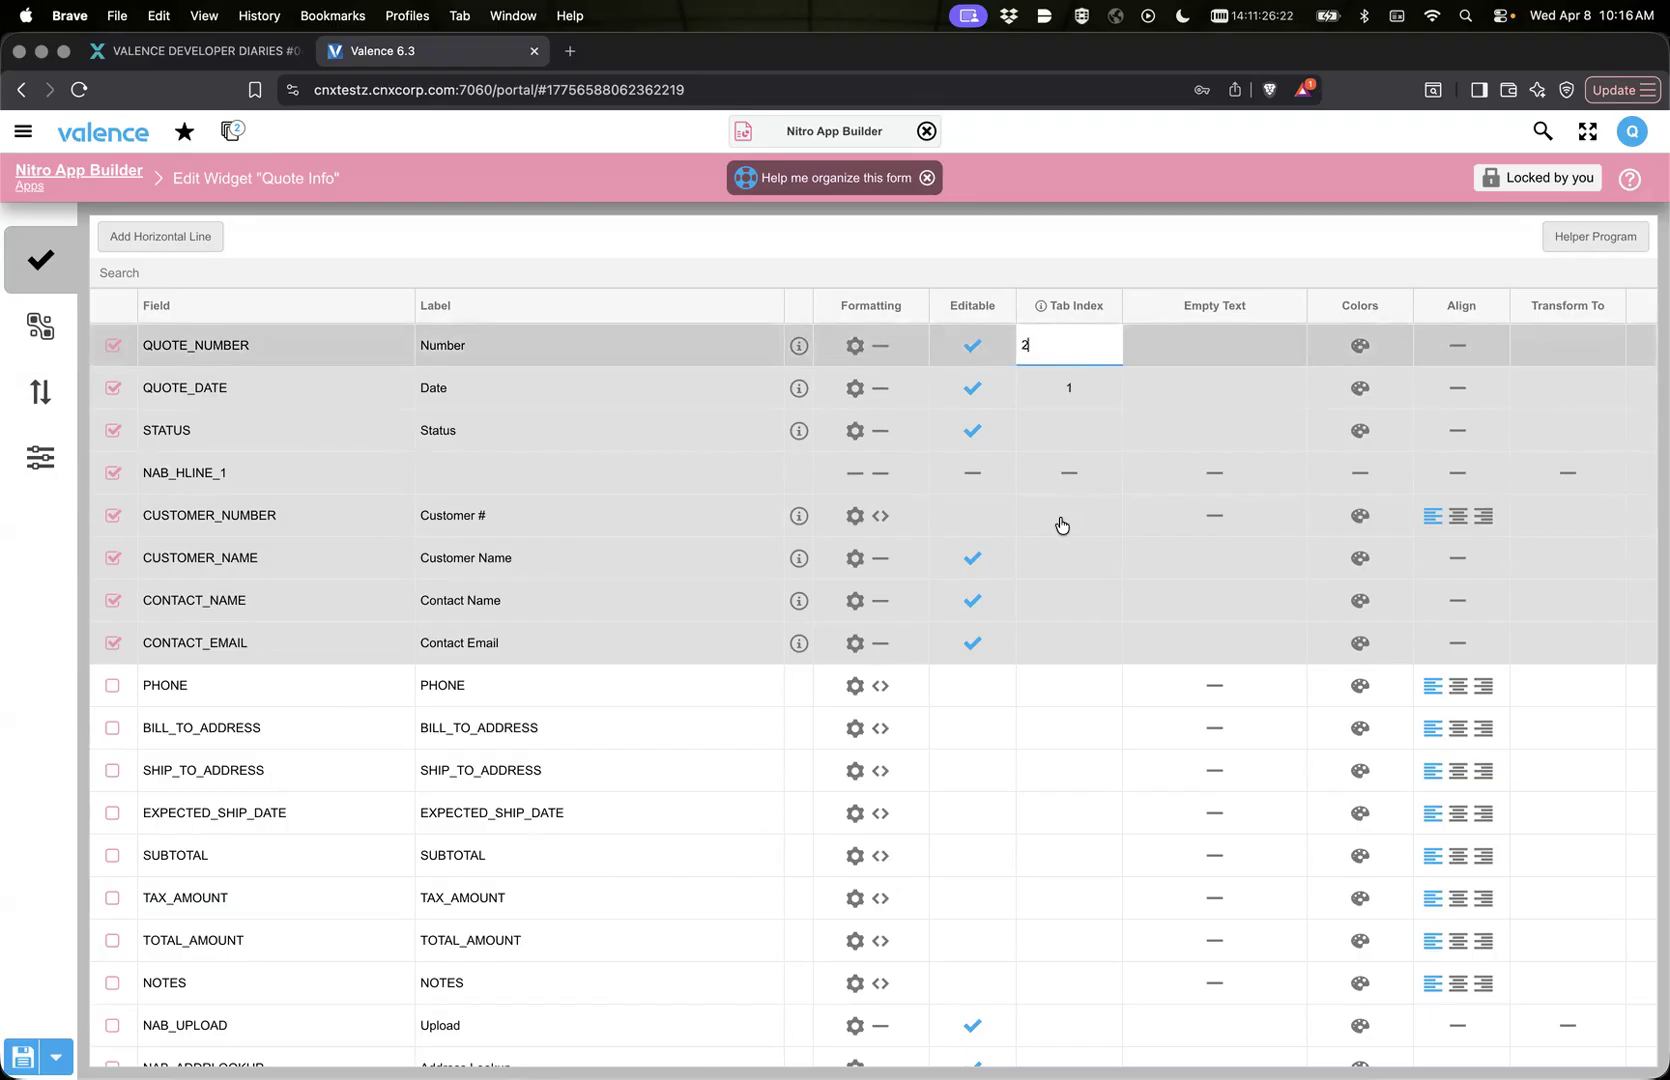
Step: Set the tab index of CONTACT_EMAIL to 3, CUSTOMER_NAME to 4, CONTACT_NAME to 5 and STATUS to 7
left_click(1077, 650)
type("3")
left_click(1068, 559)
type("4")
left_click(1063, 607)
type("5")
left_click(1048, 522)
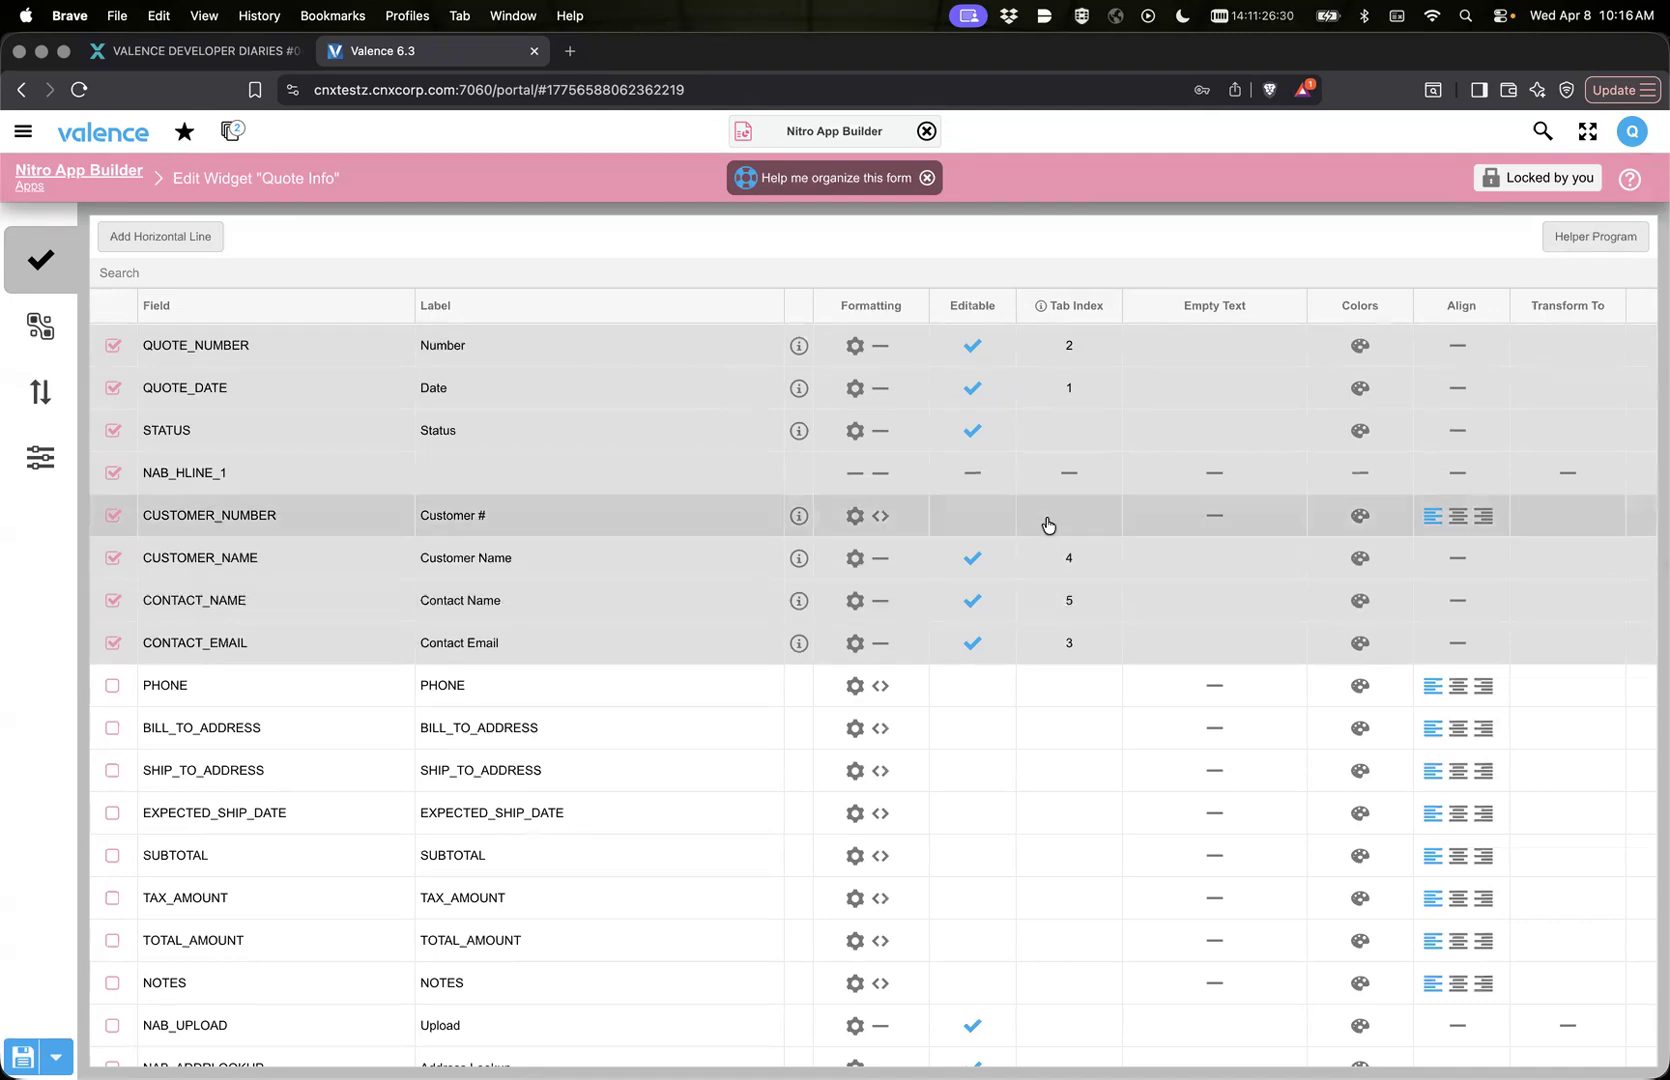
left_click(1052, 433)
type("7")
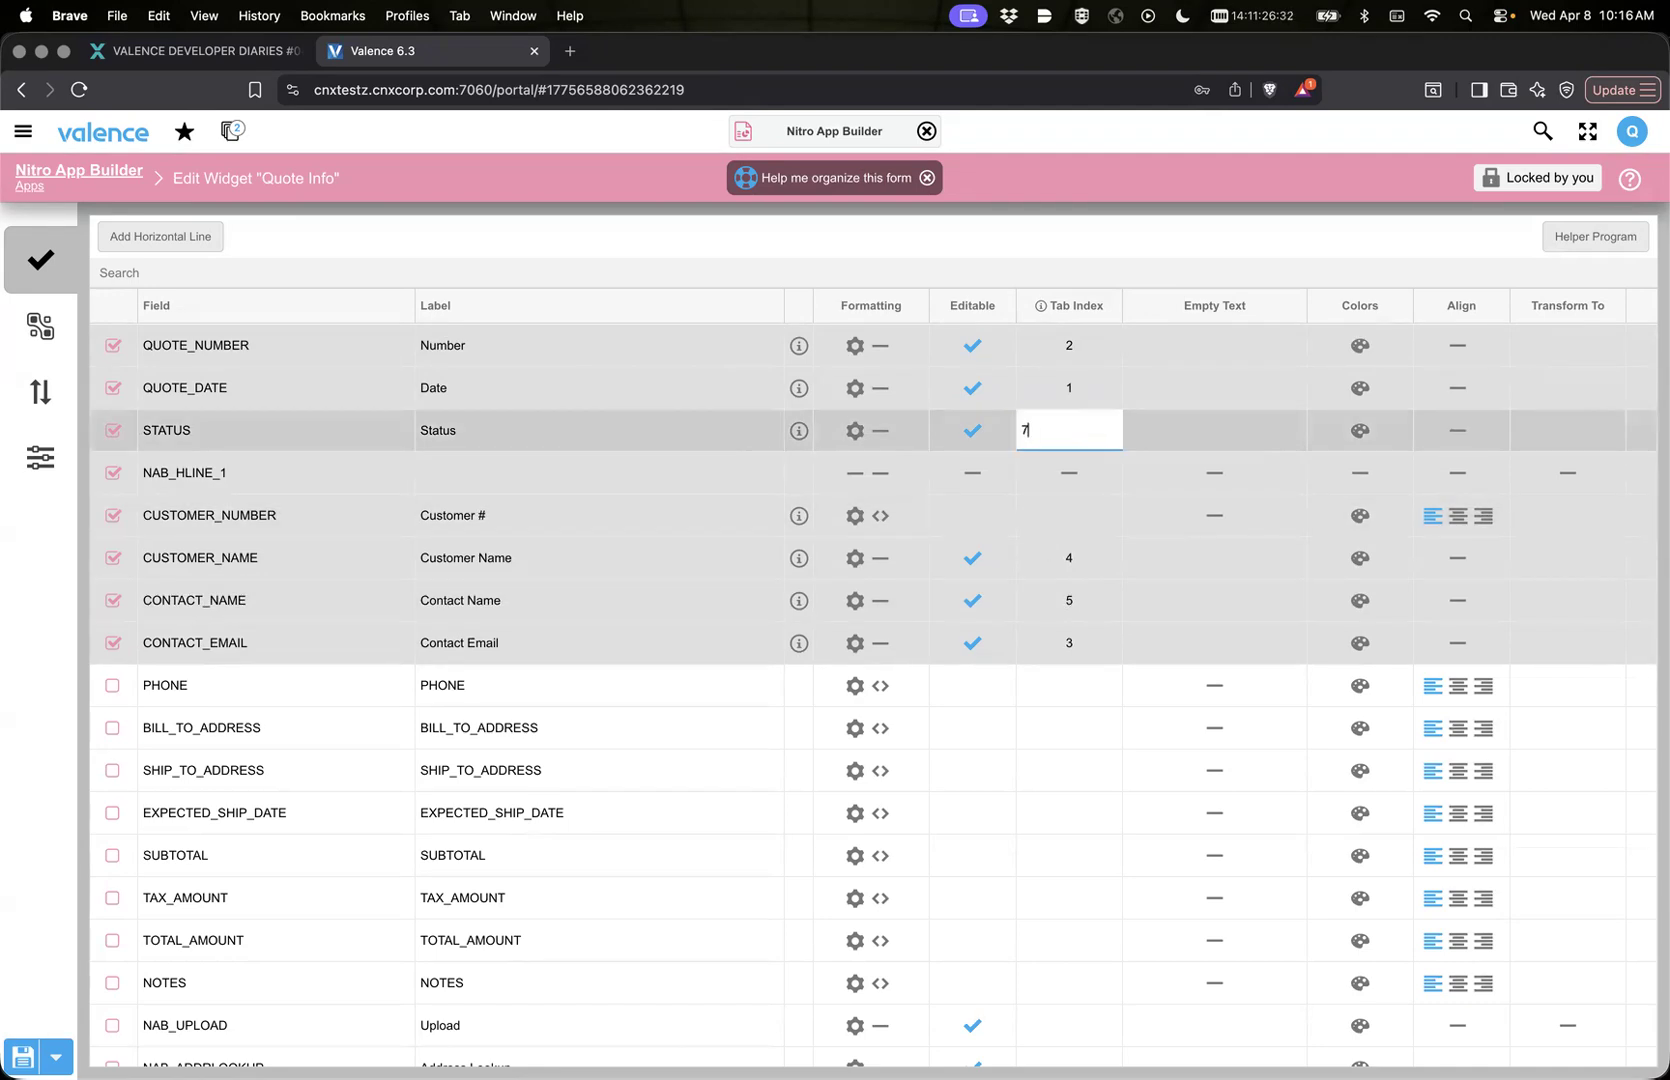
key("Return")
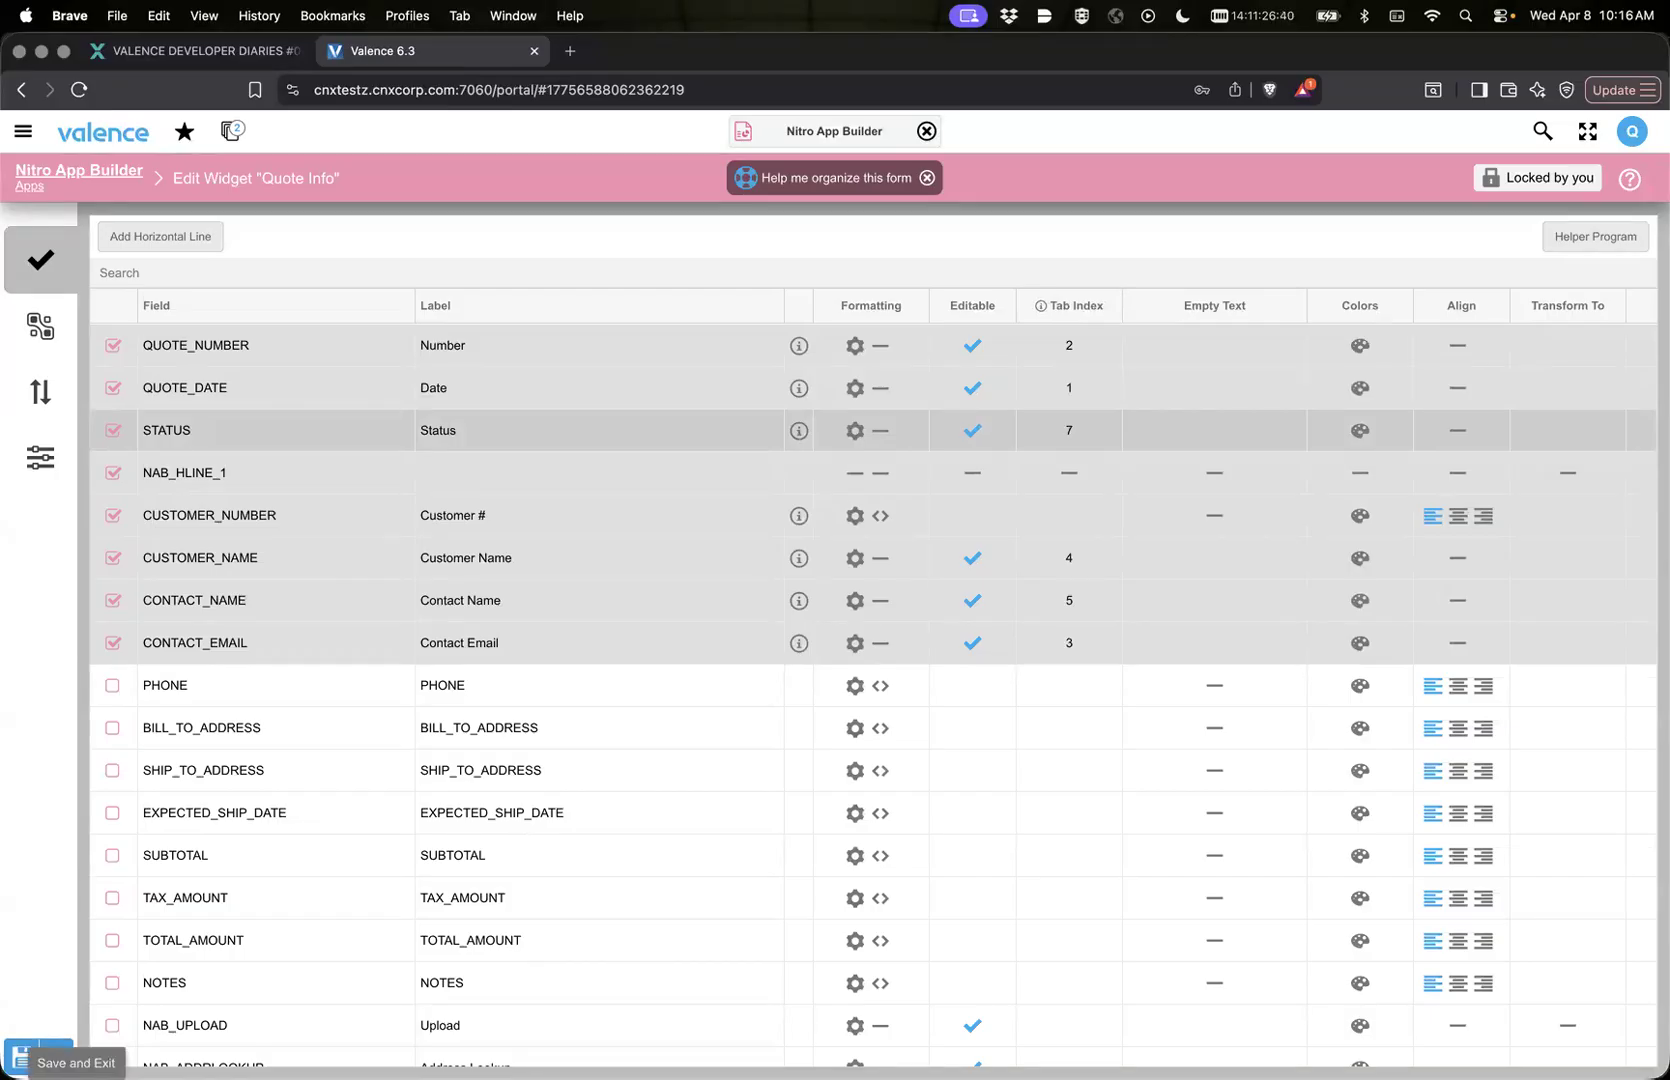
Step: Save the Quote Info widget with its custom tab indexes and reload the running DD 47 Add/Remove app's frame
left_click(22, 1057)
left_click(1051, 722)
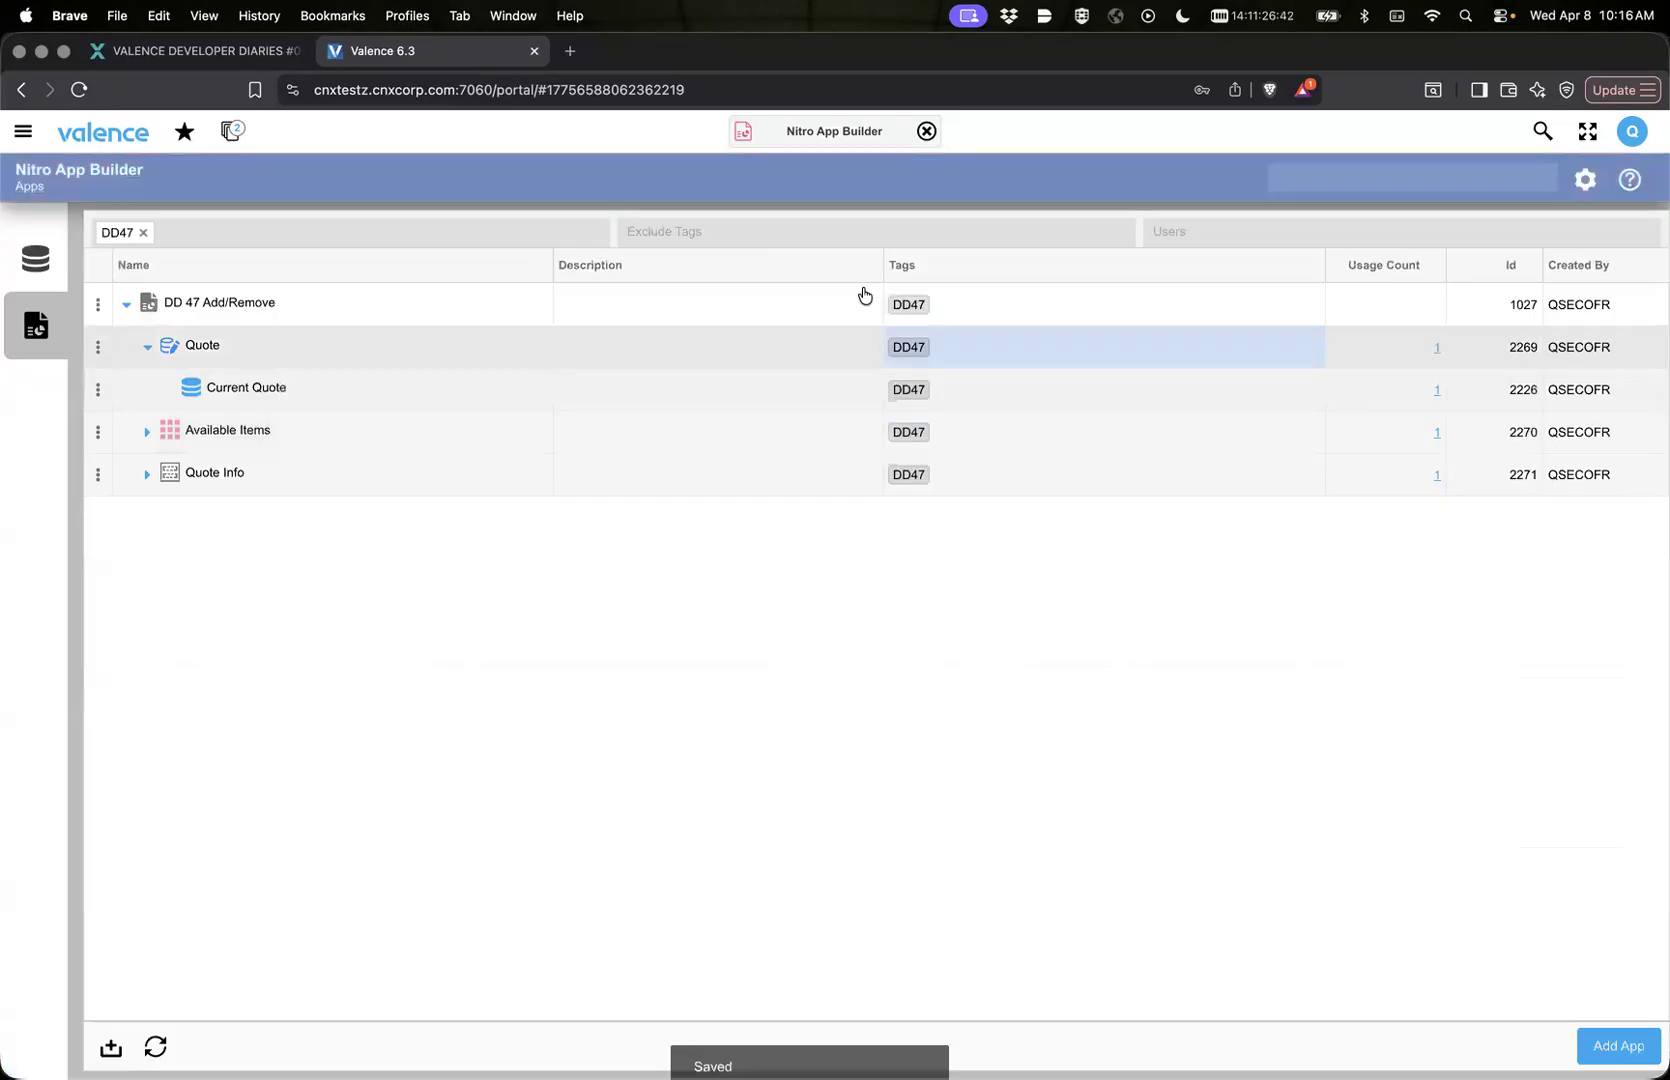
left_click(741, 135)
left_click(744, 177)
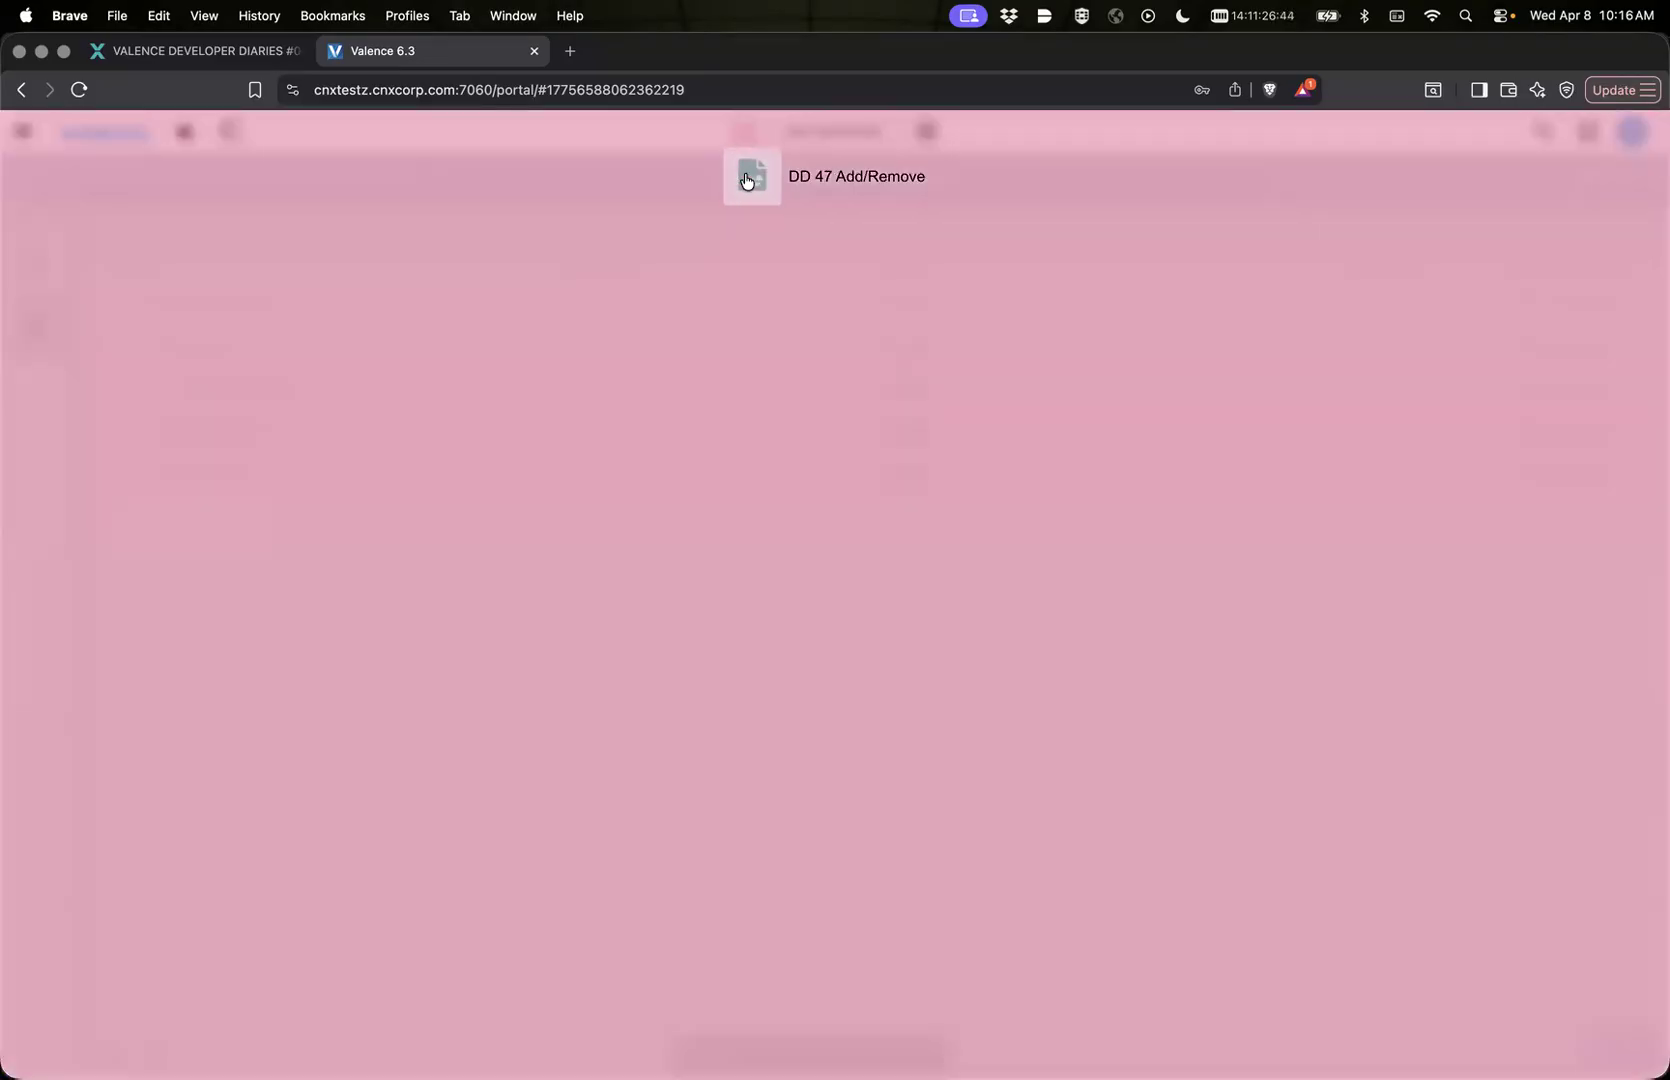
right_click(744, 174)
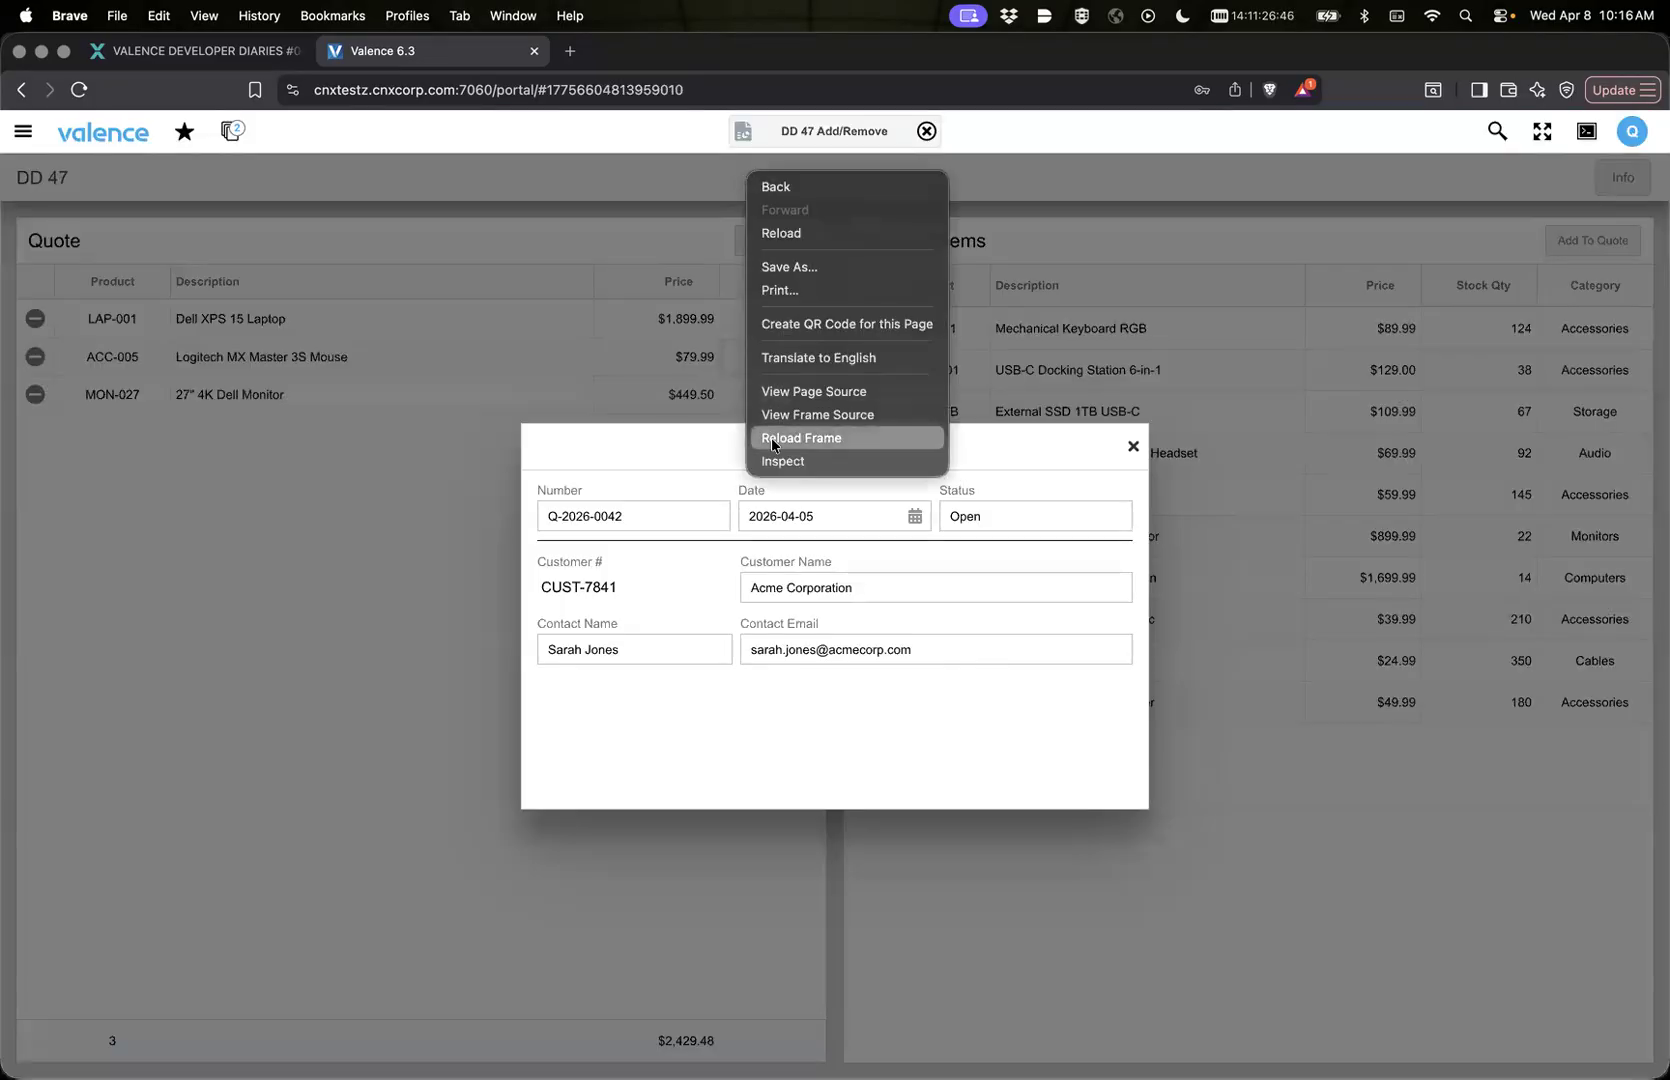
left_click(771, 437)
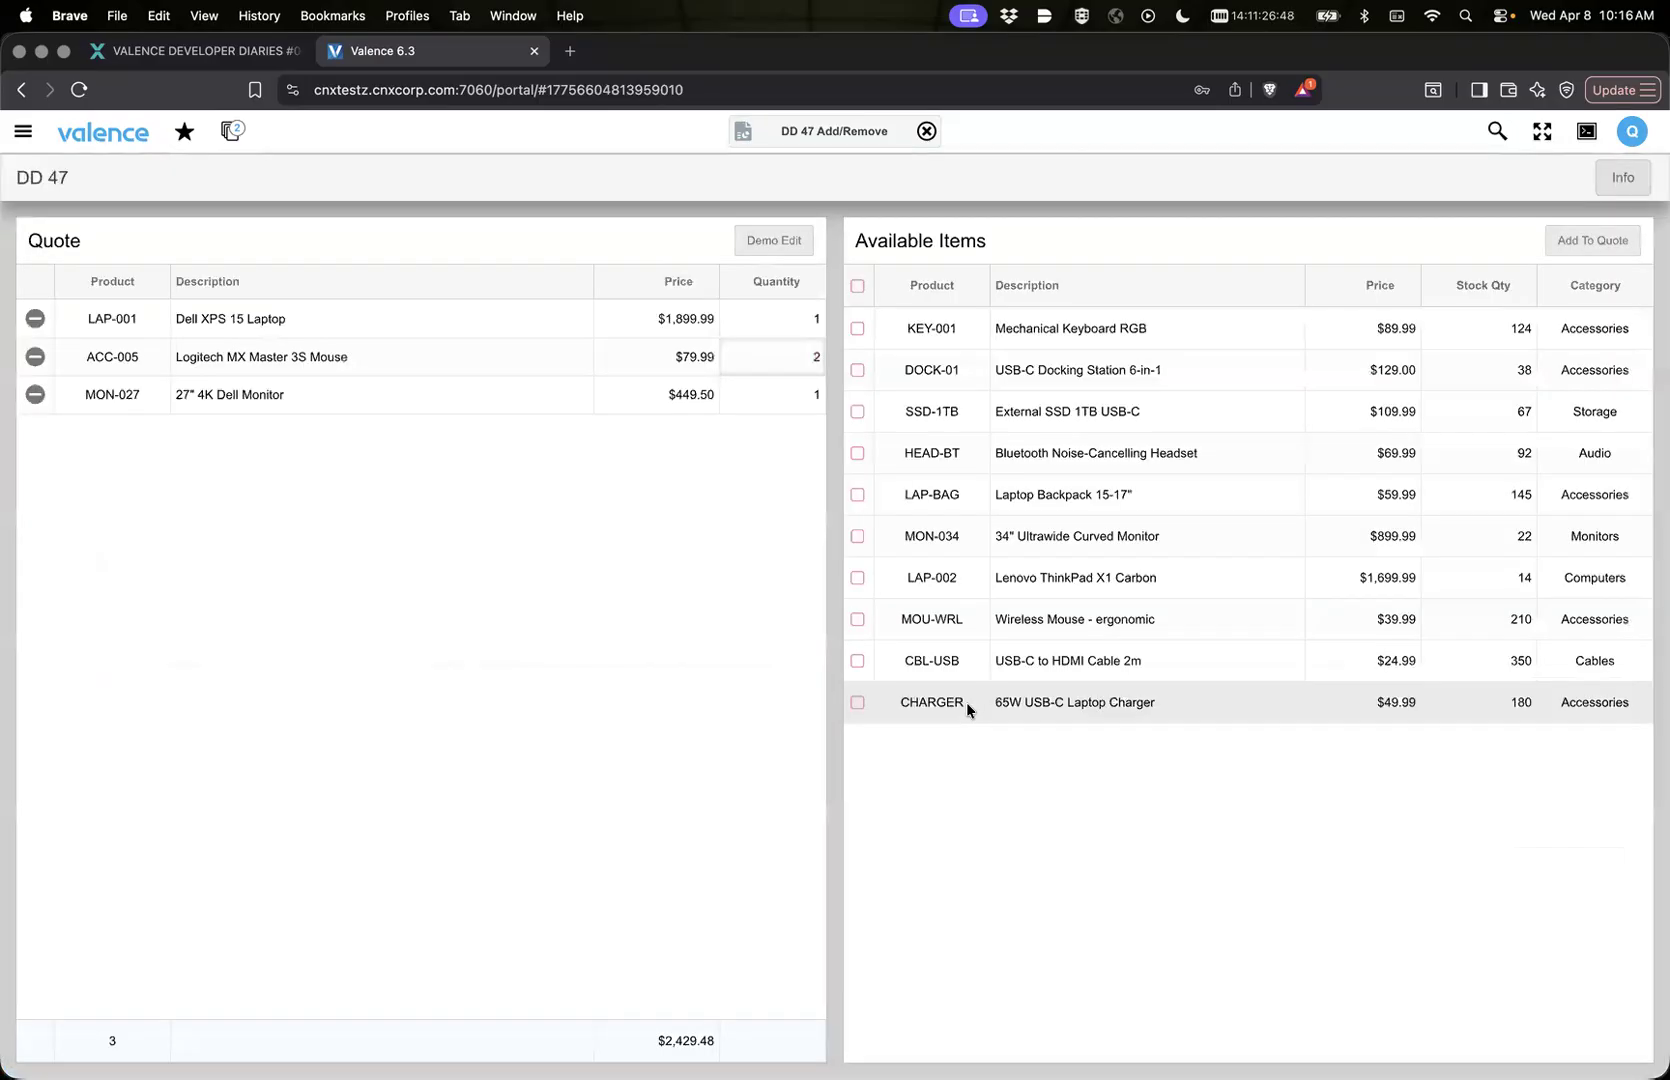
Step: Open the quote Info form, check the custom tab order by moving the focus forward and backward through the fields, and close the form
left_click(1623, 197)
type("1")
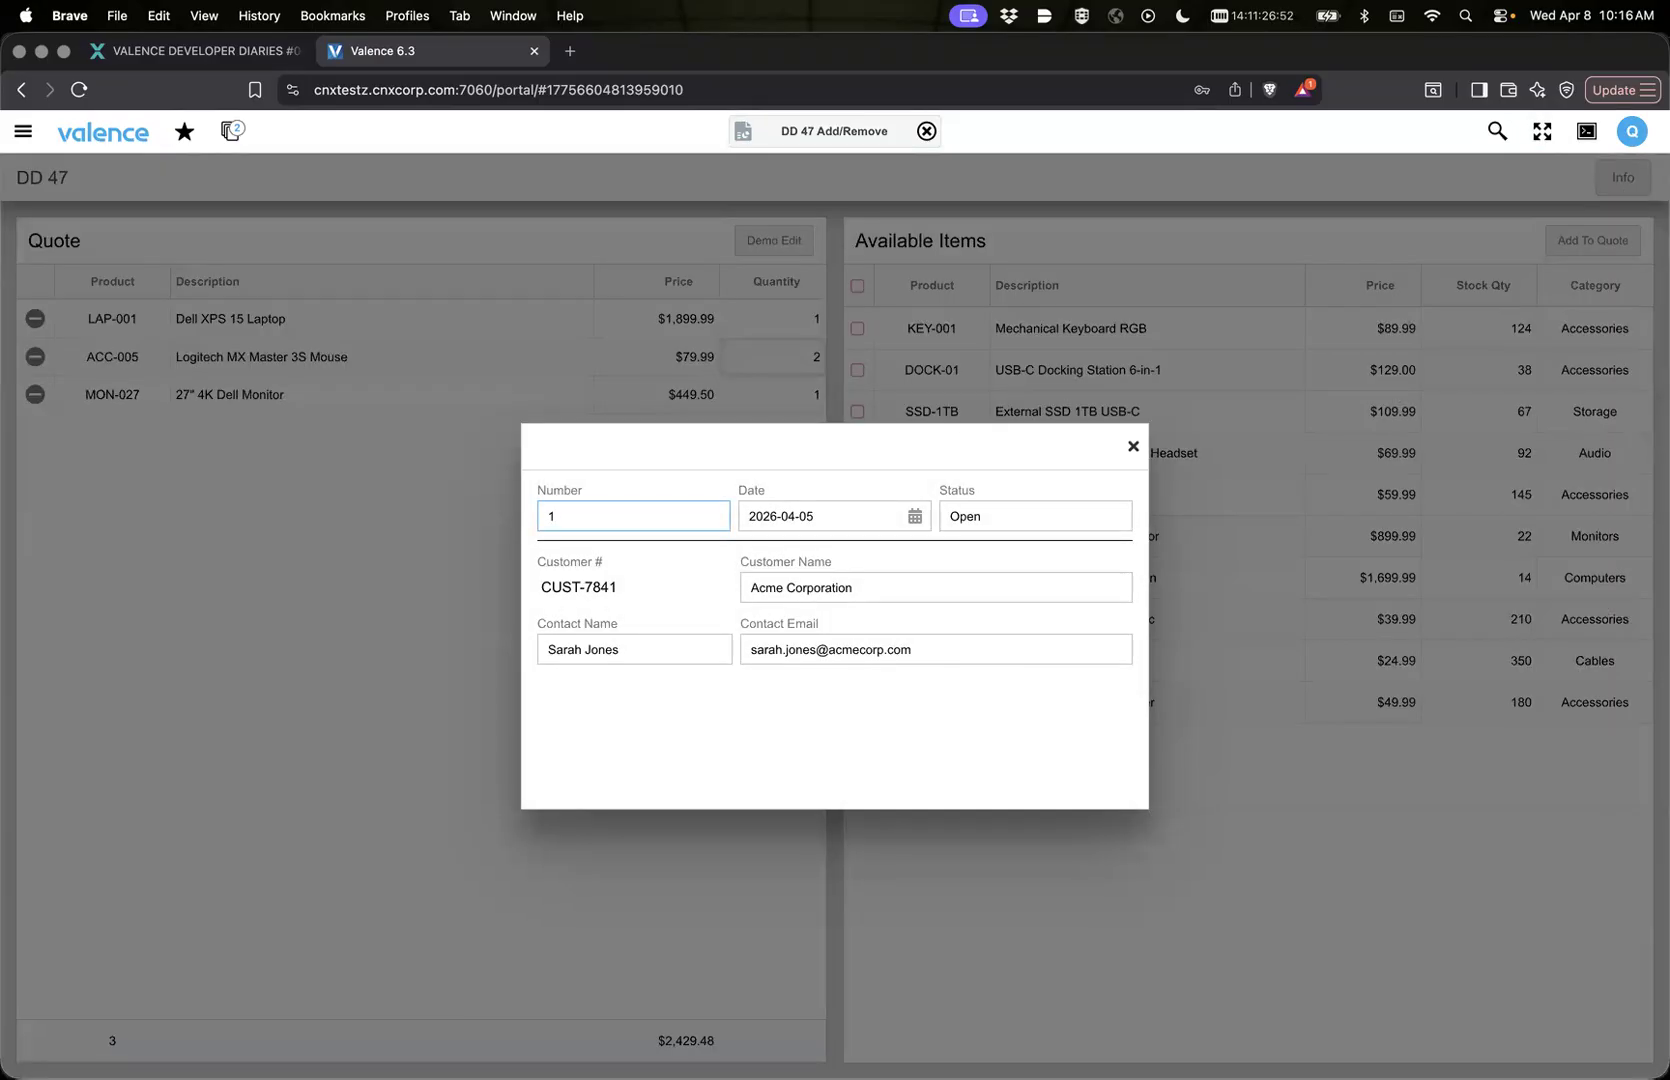
key("super+z")
key("shift+Tab")
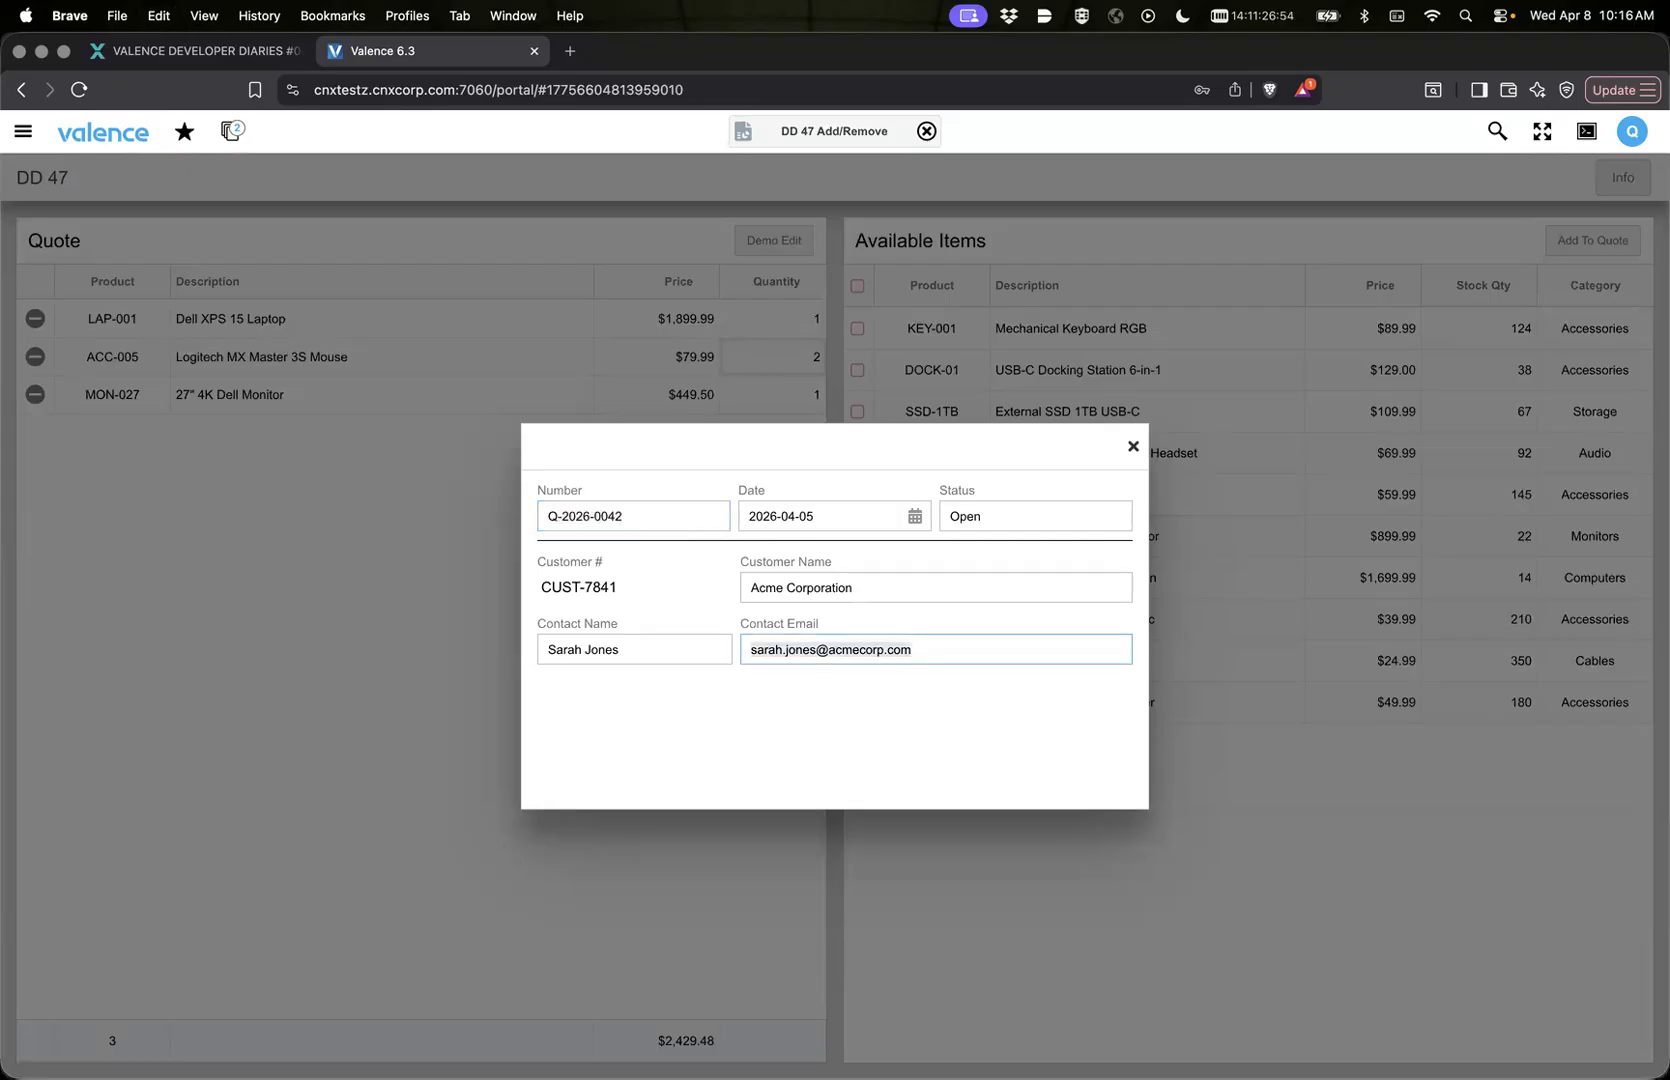
key("Tab")
key("Tab")
key("Tab")
key("Tab")
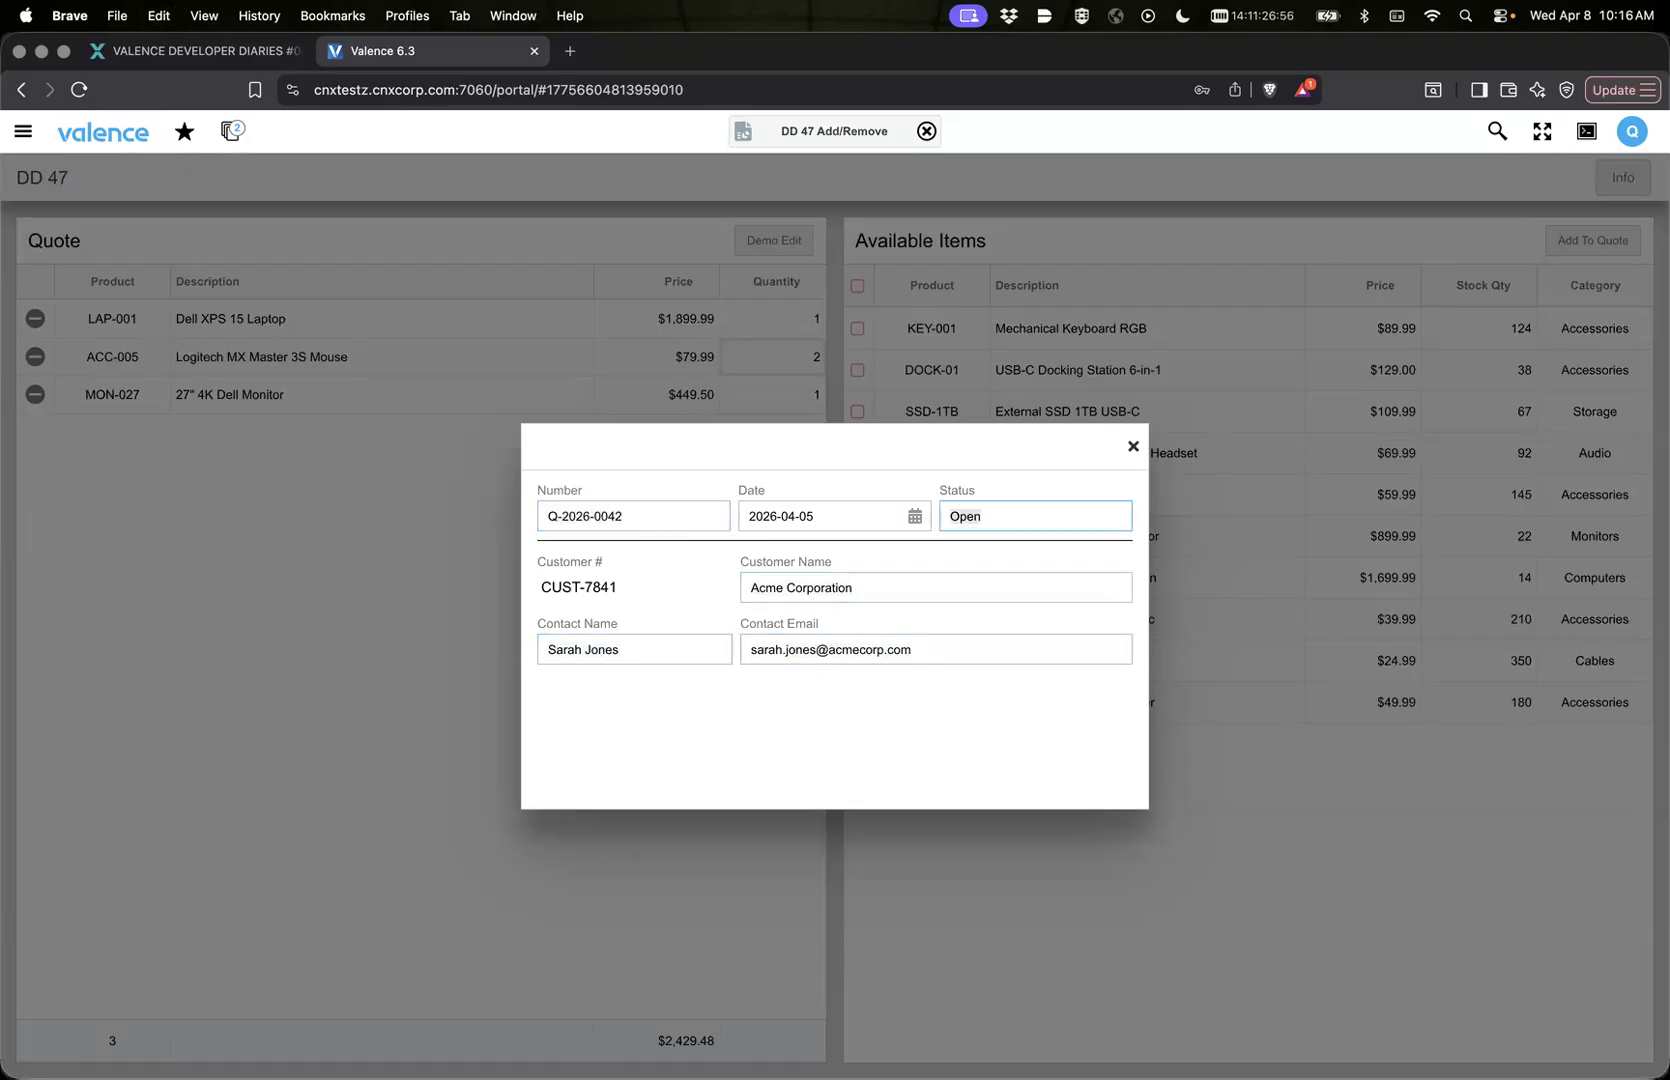
key("shift+Tab")
left_click(1133, 445)
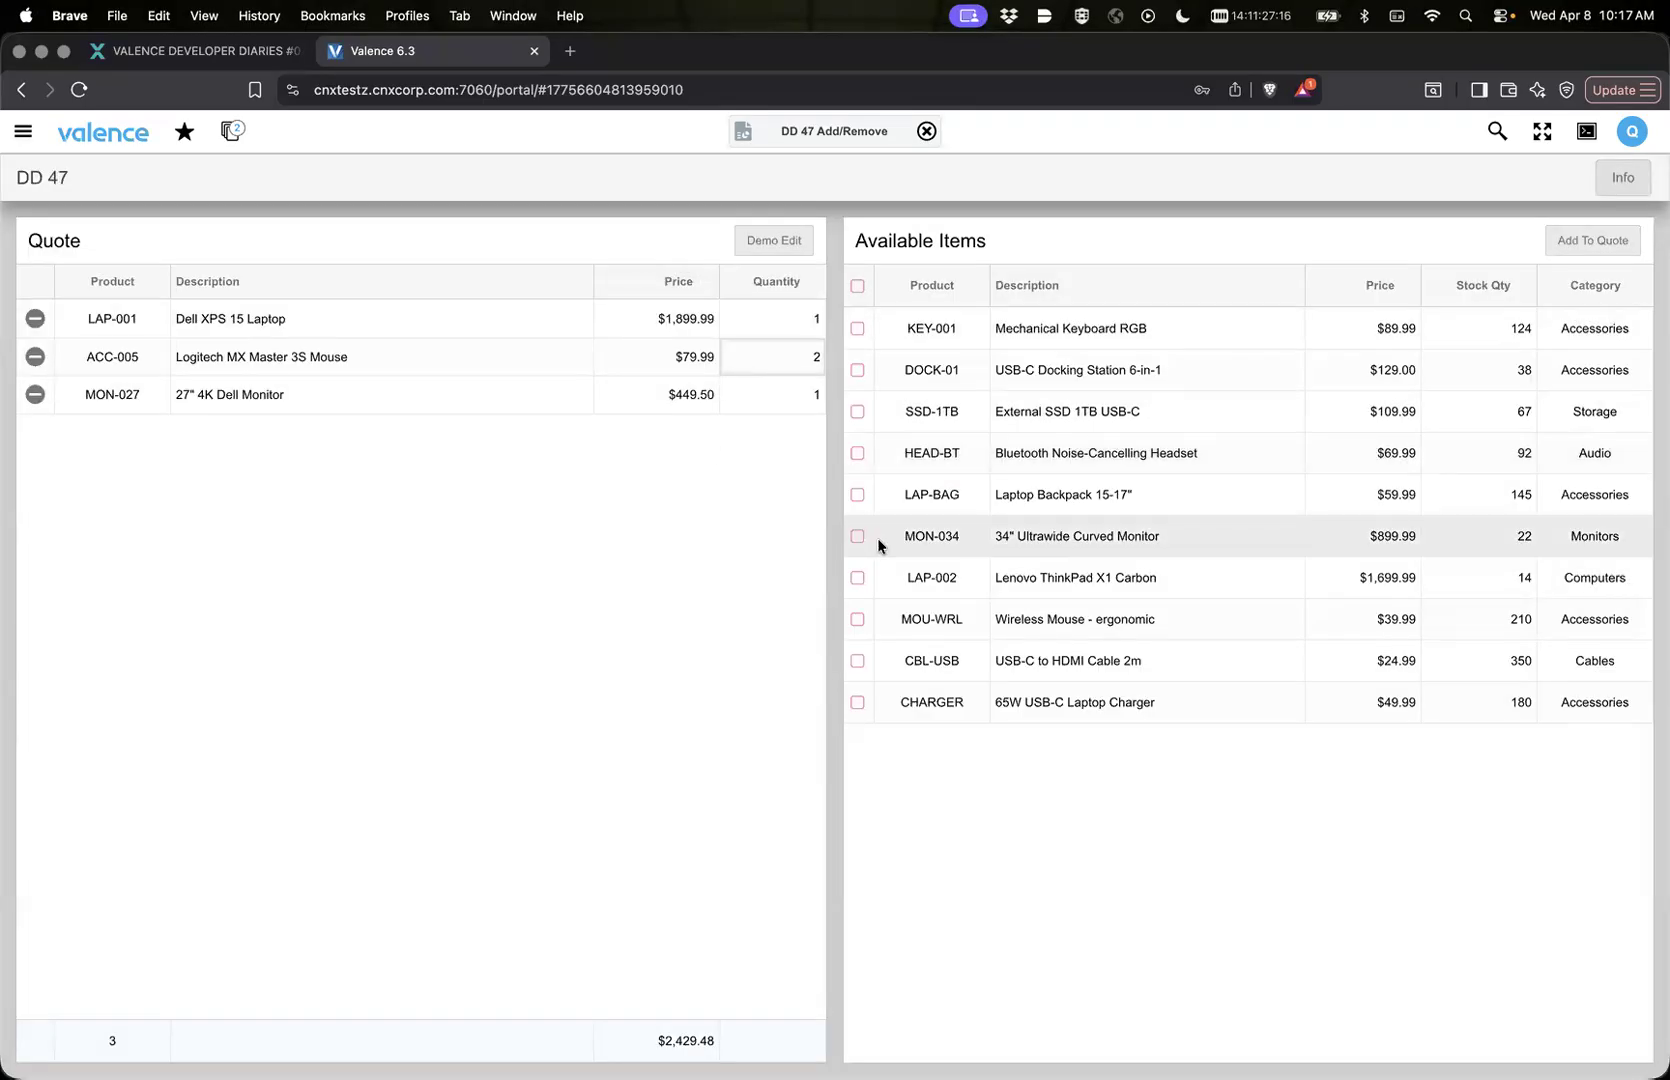
Step: Check the session description on the Valence Developer Diaries #047 event page and return to the running DD 47 Add/Remove app
left_click(181, 56)
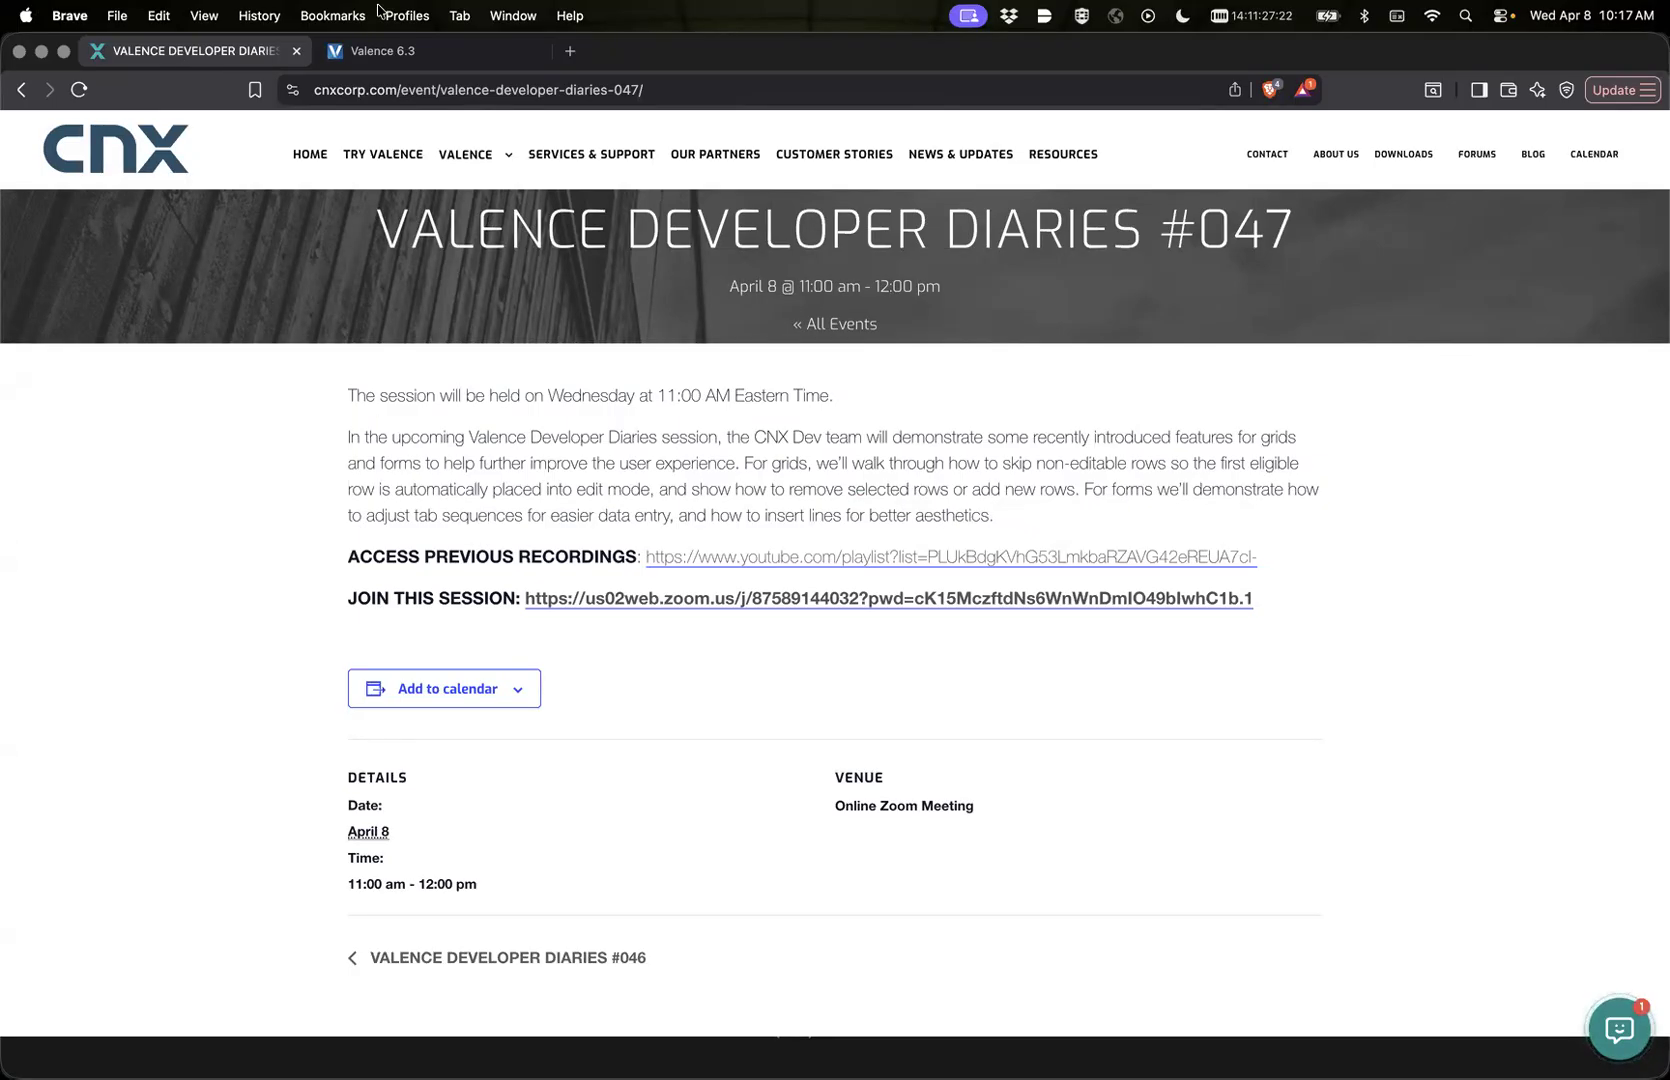
left_click(532, 63)
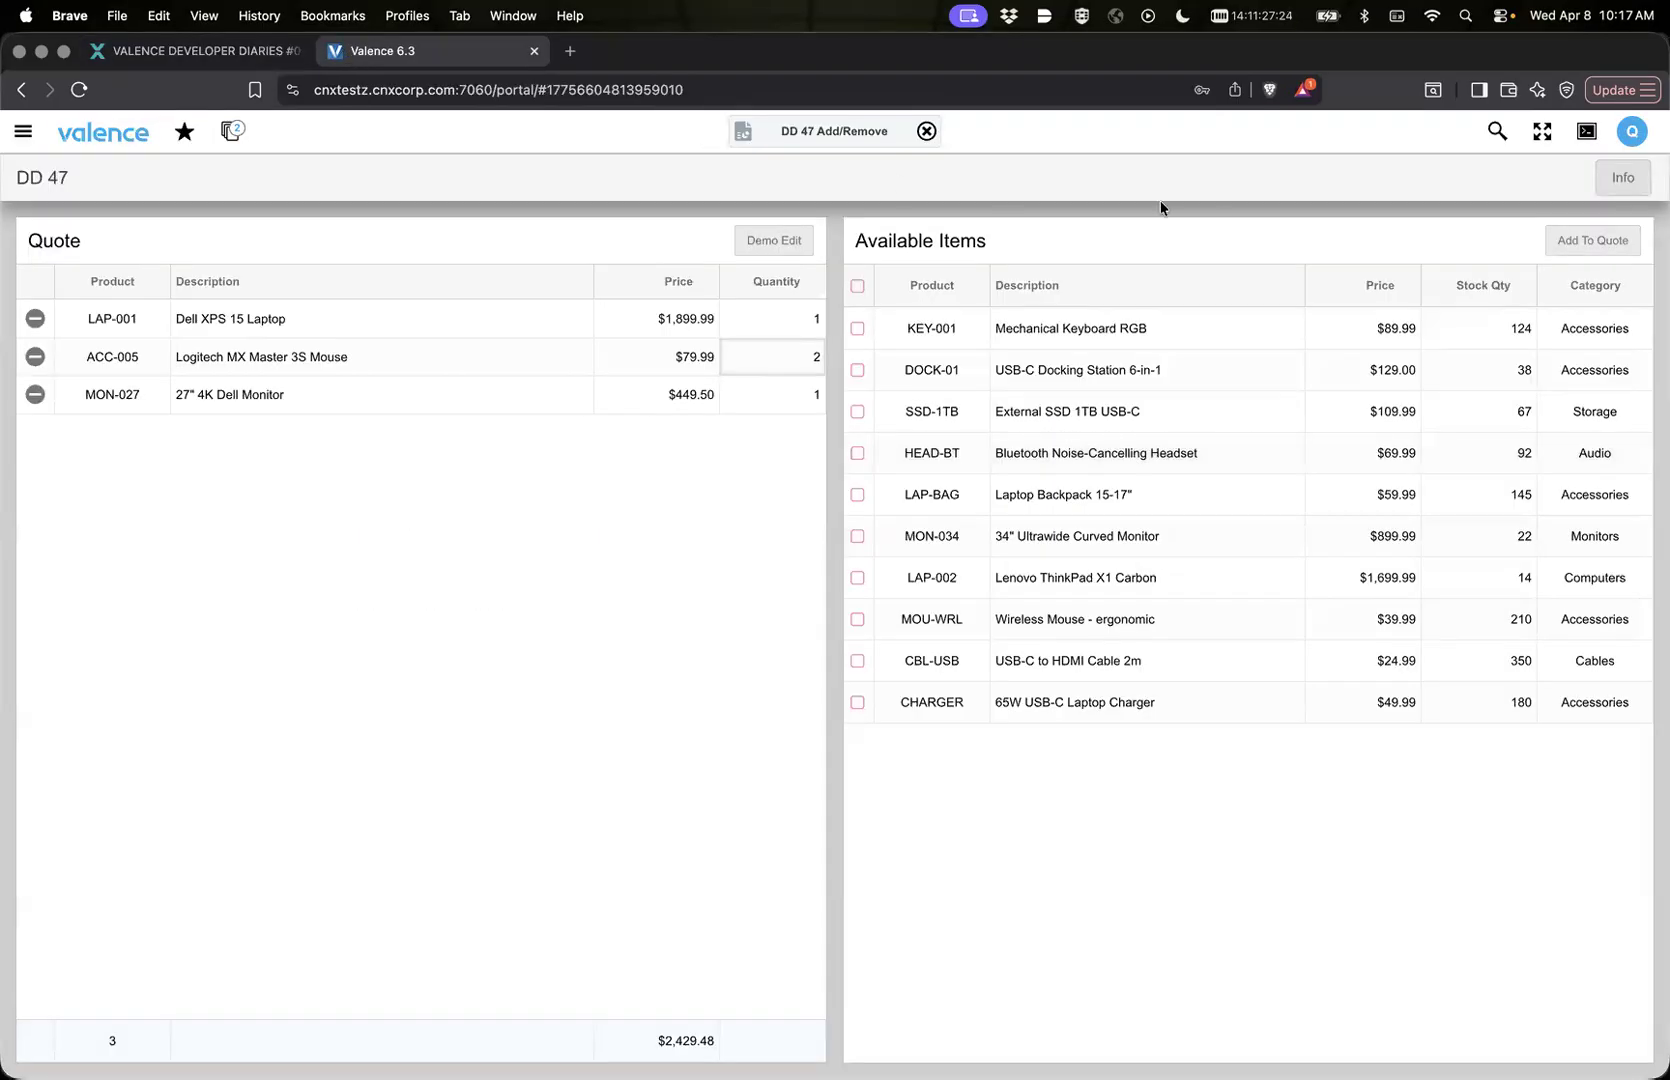